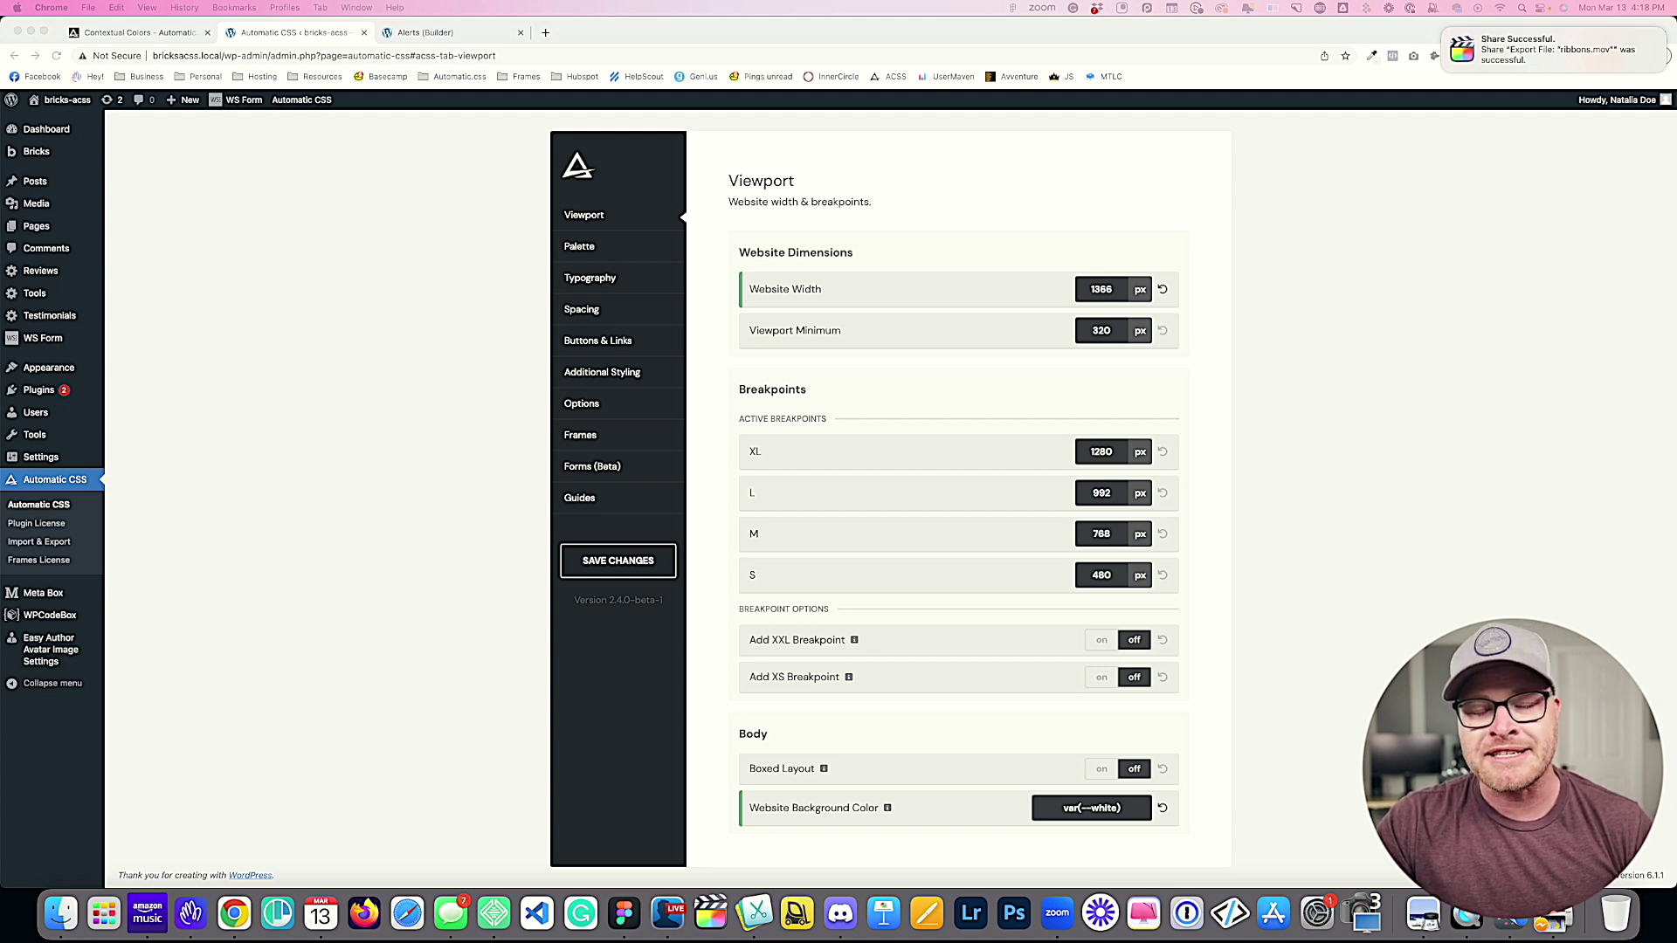
Step: In Palette settings, expand the Success, Danger, Warning and Info contextual colors in turn
left_click(579, 247)
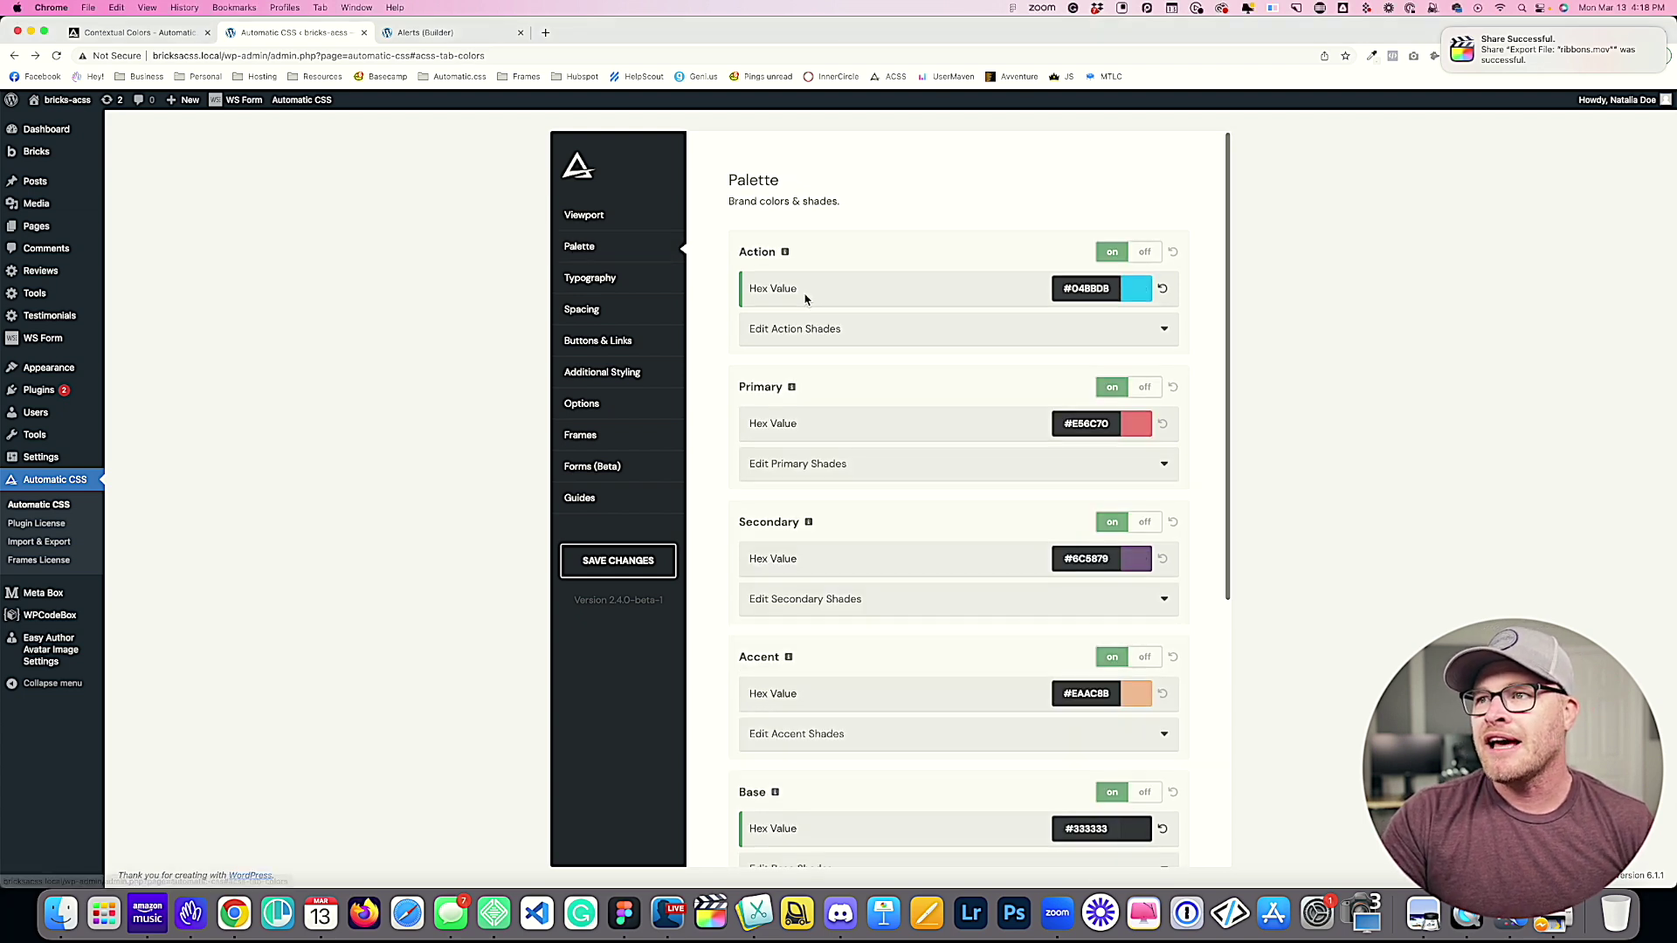
scroll(760, 591, "down", 1)
scroll(760, 591, "down", 5)
scroll(875, 730, "up", 5)
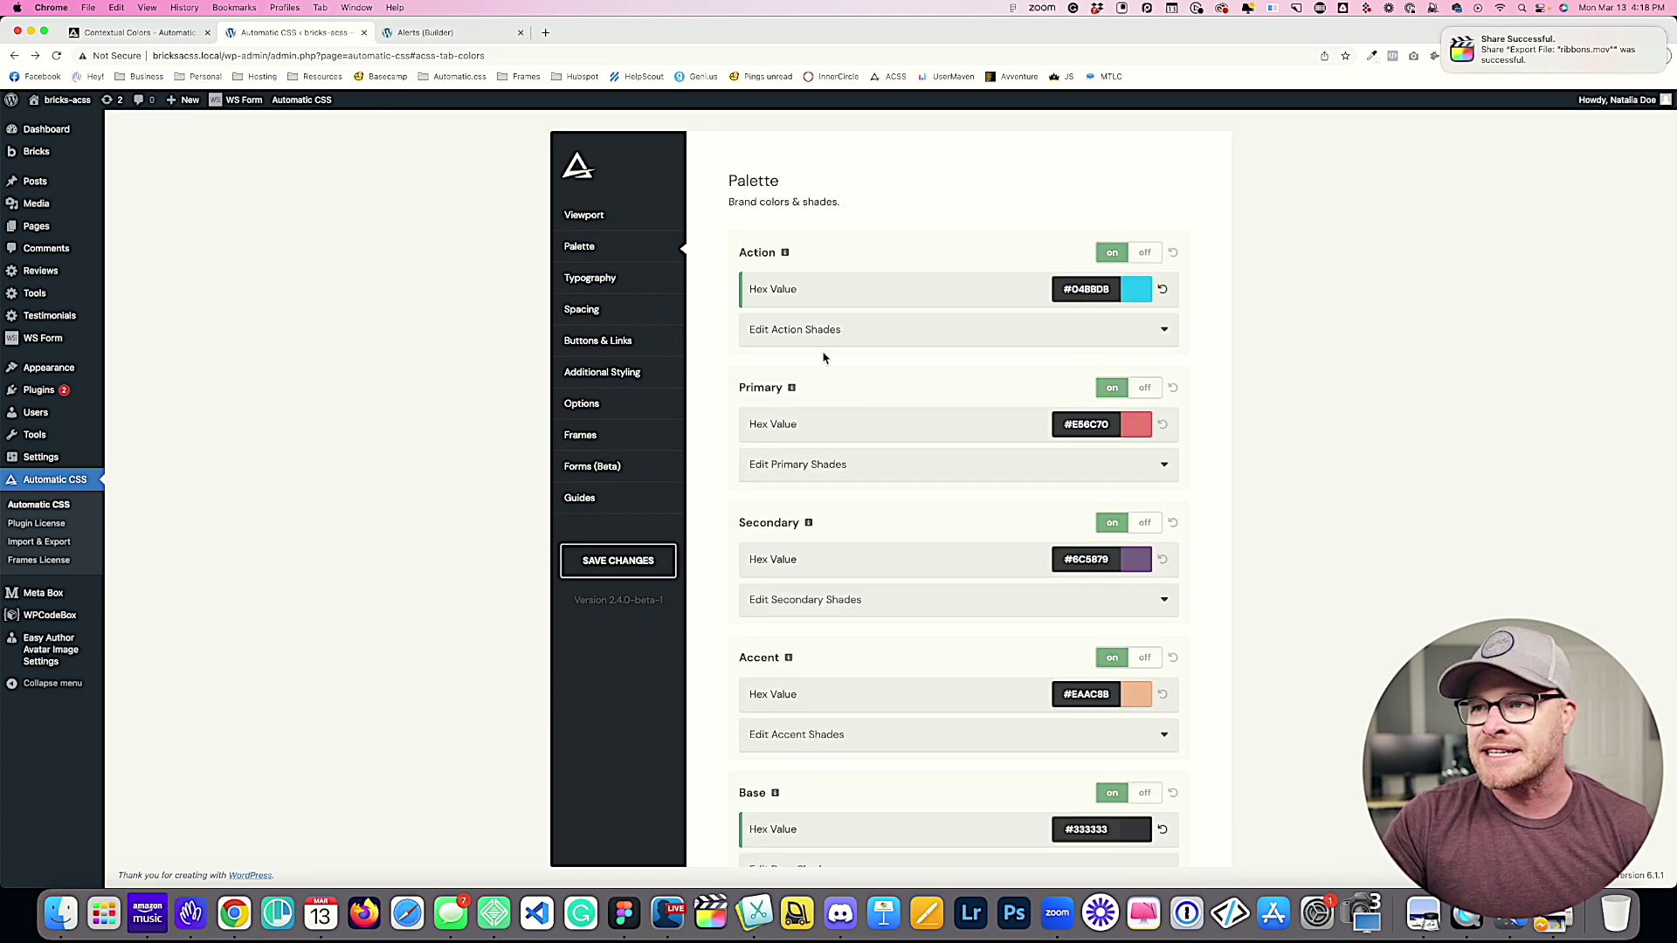
scroll(816, 359, "down", 5)
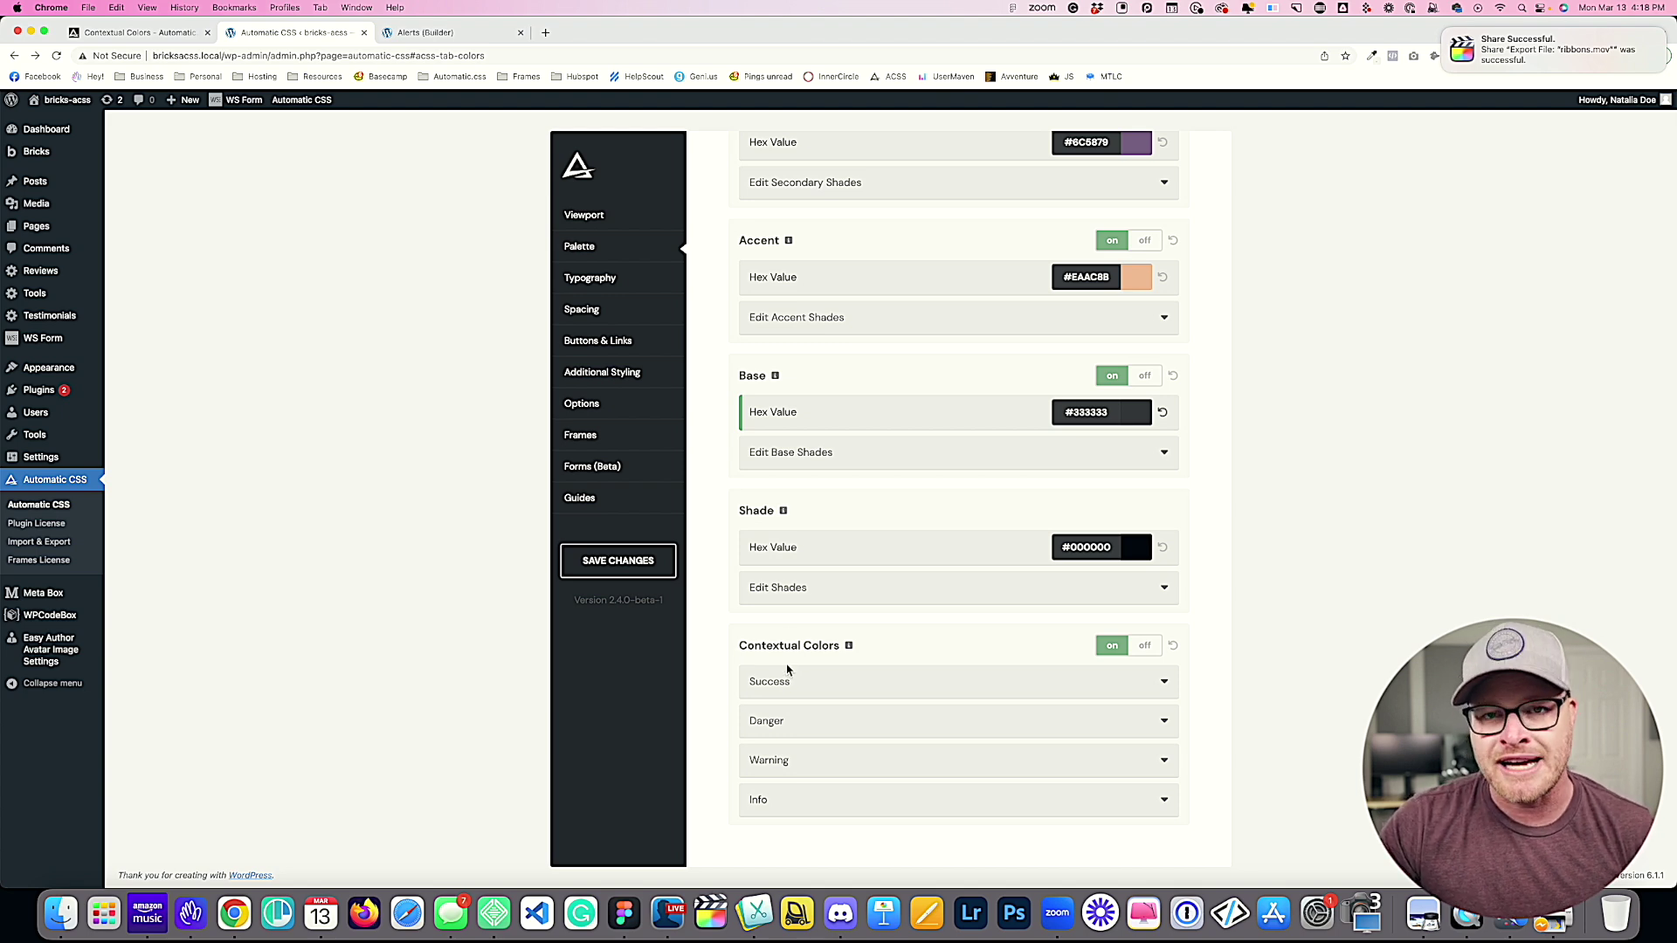
left_click(824, 679)
scroll(825, 675, "down", 2)
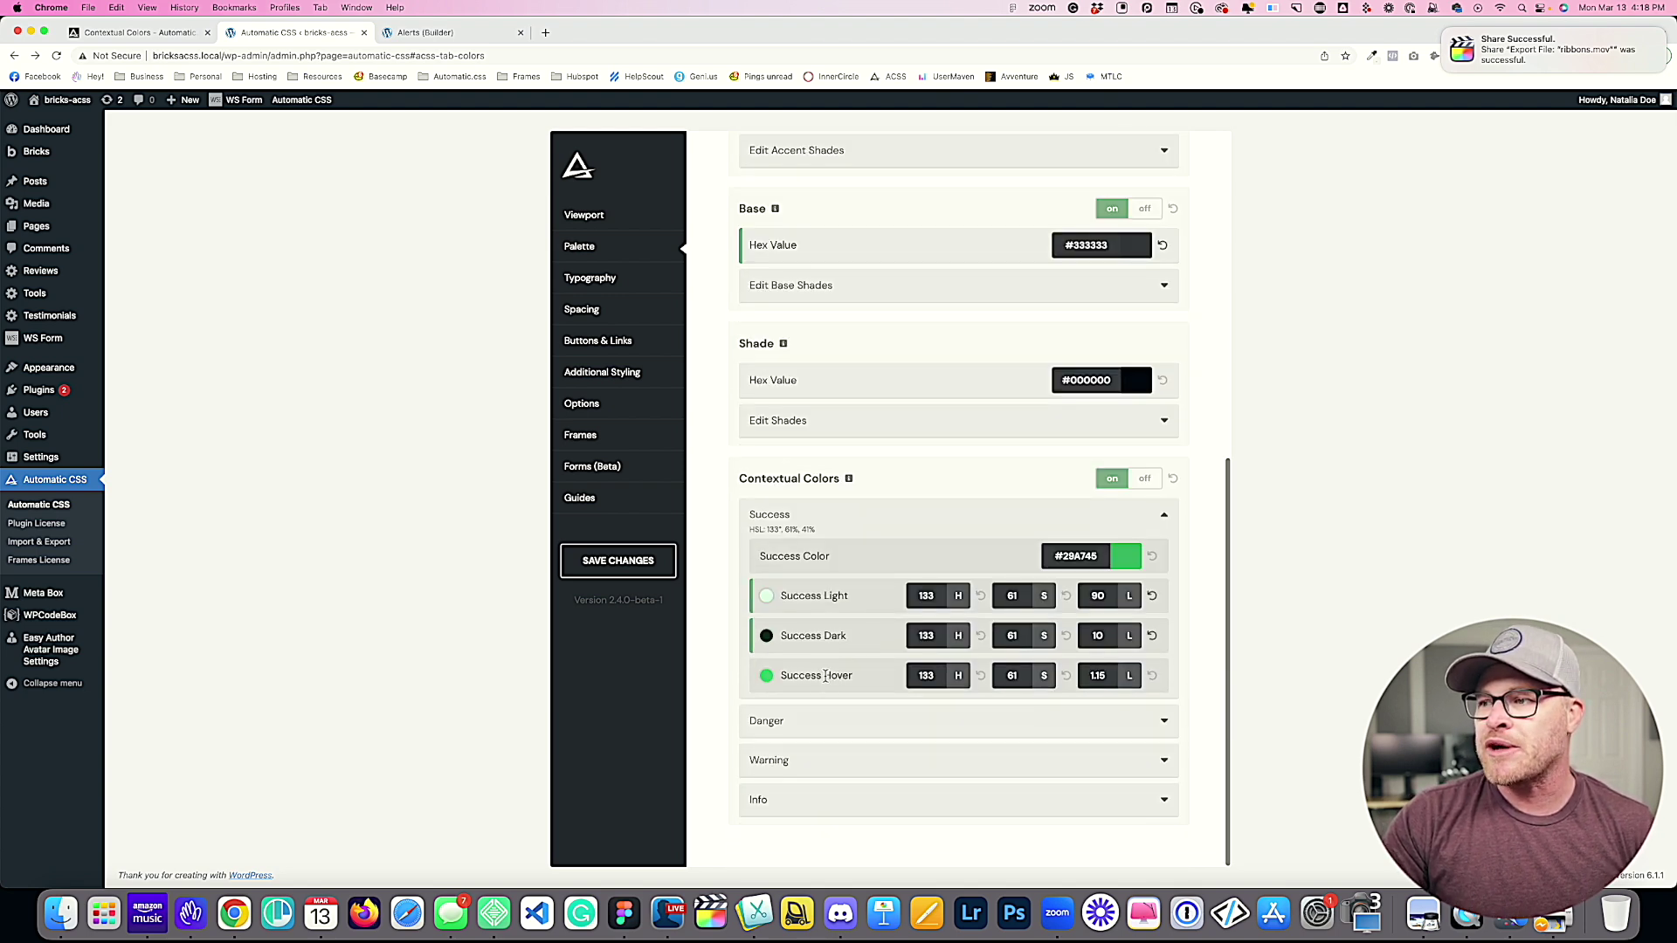
left_click(827, 724)
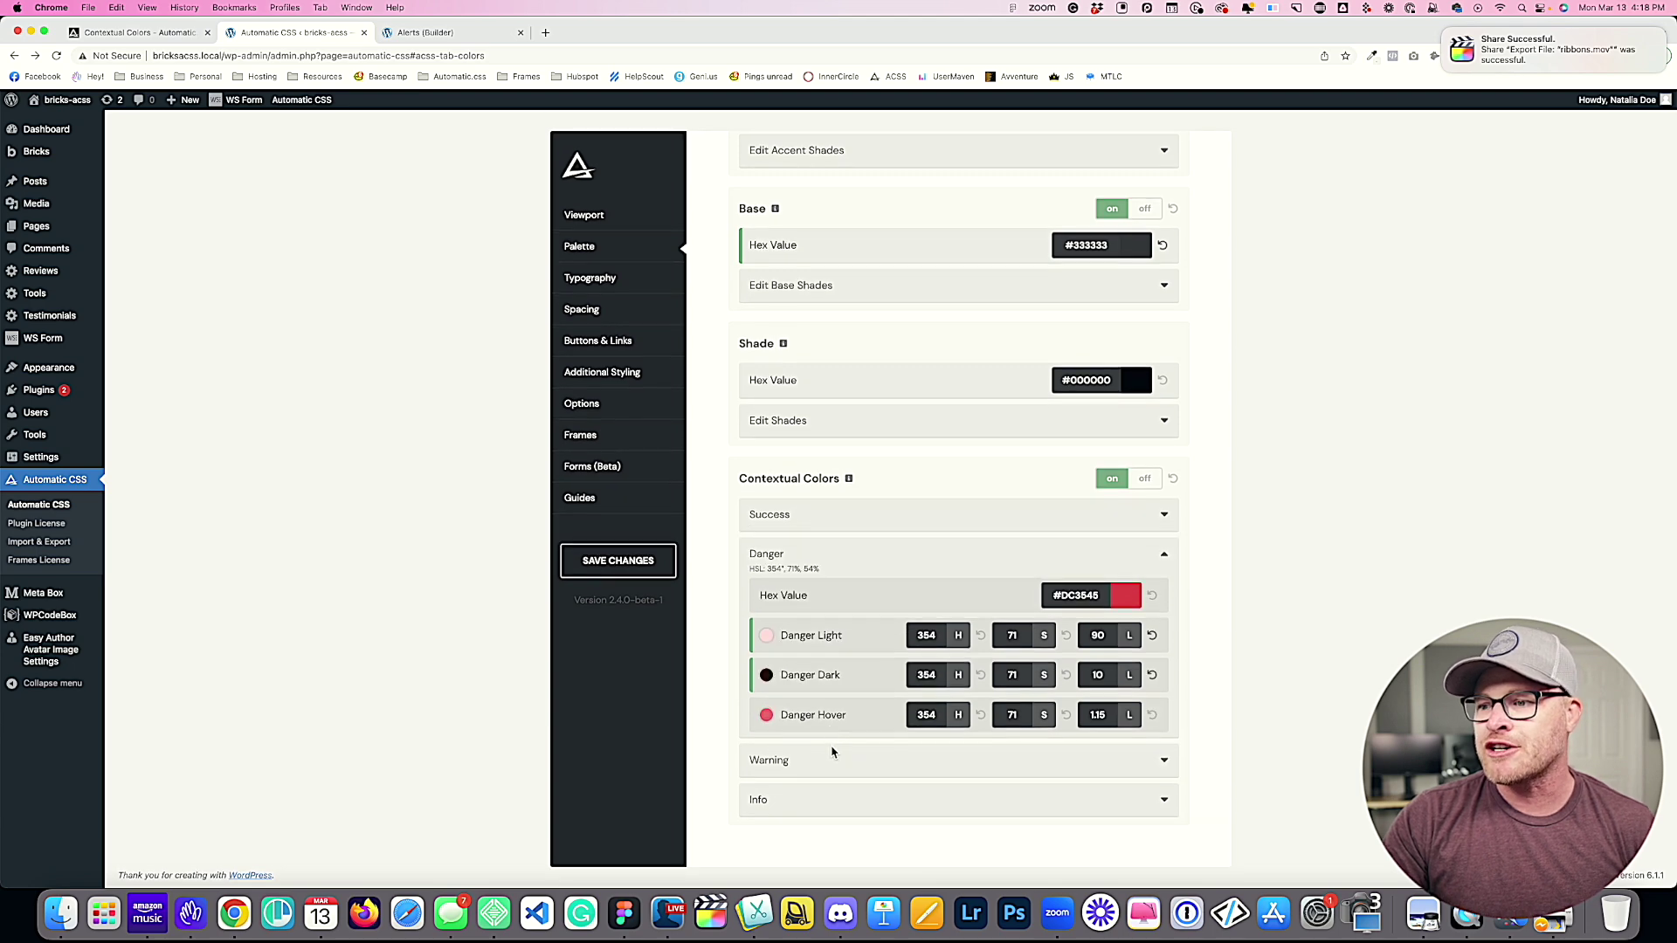
left_click(834, 758)
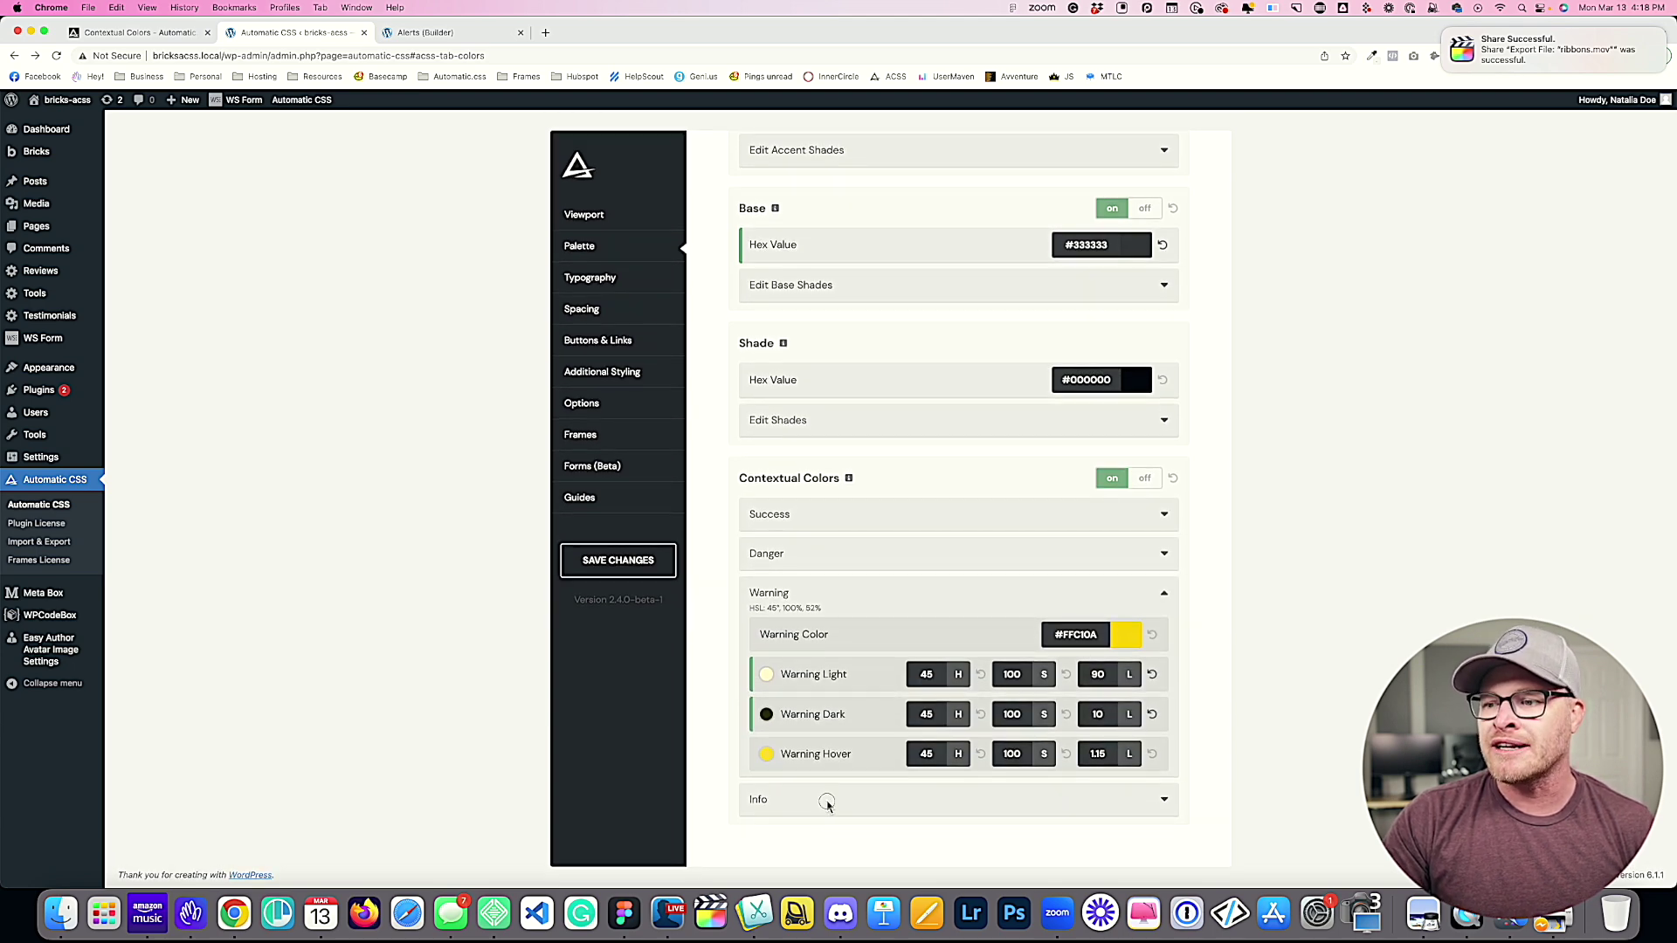
left_click(827, 802)
left_click(842, 517)
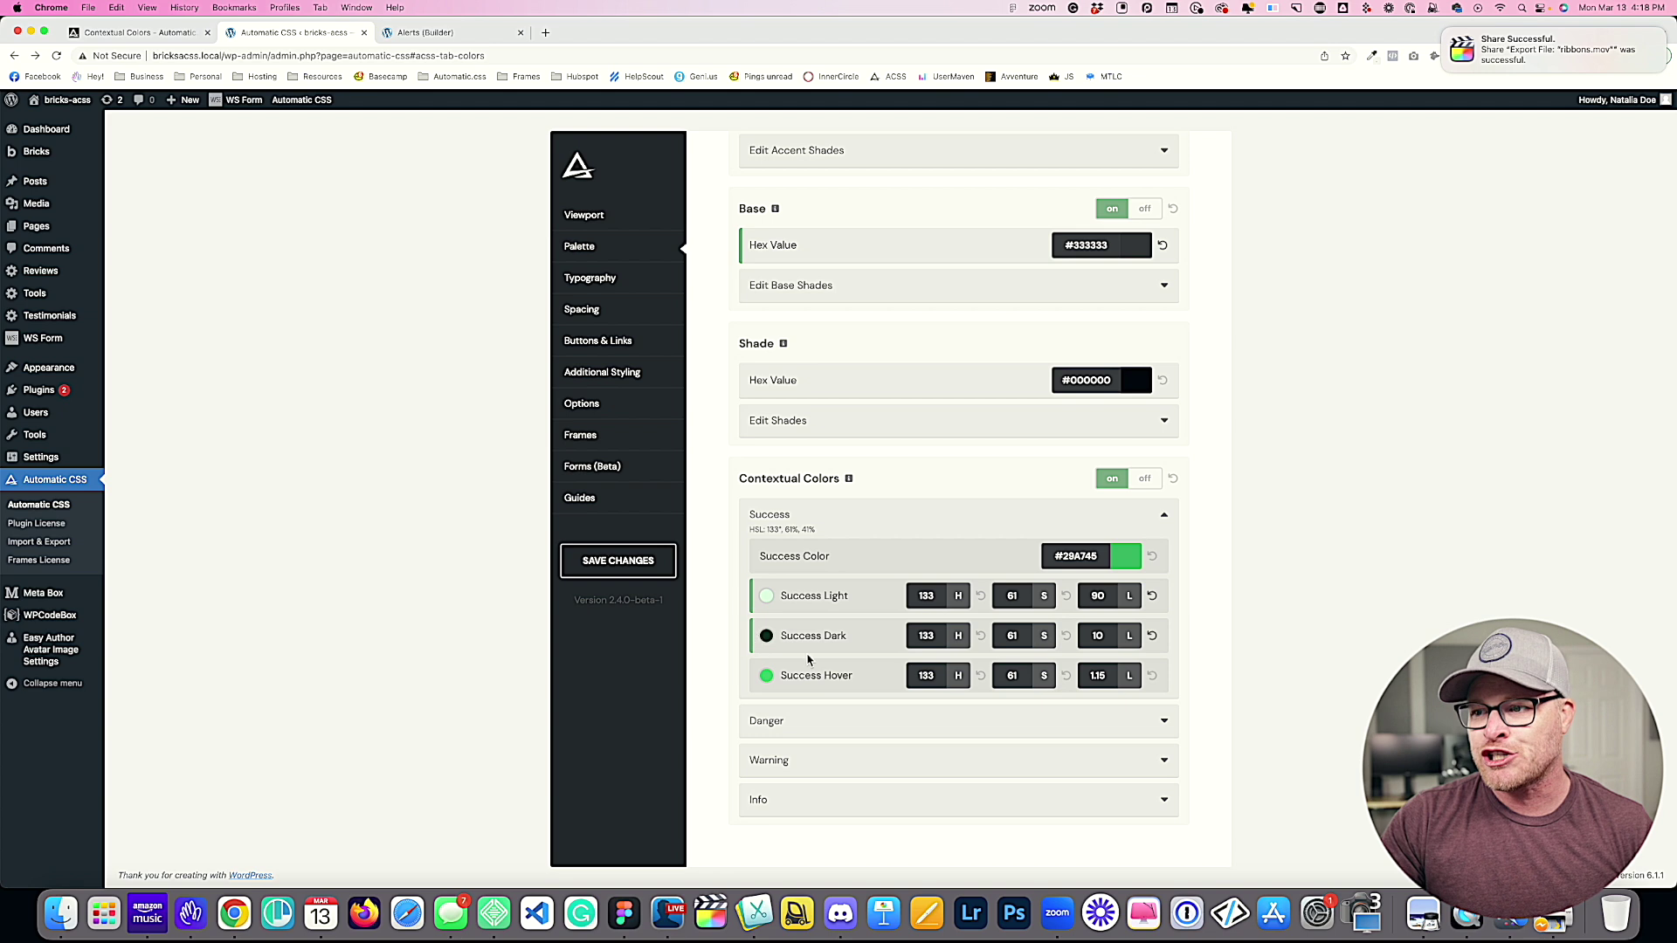
Step: Go through Danger, Warning and Info again, ending on Success's light, dark and hover shades
left_click_drag(863, 677, 790, 675)
left_click(769, 675)
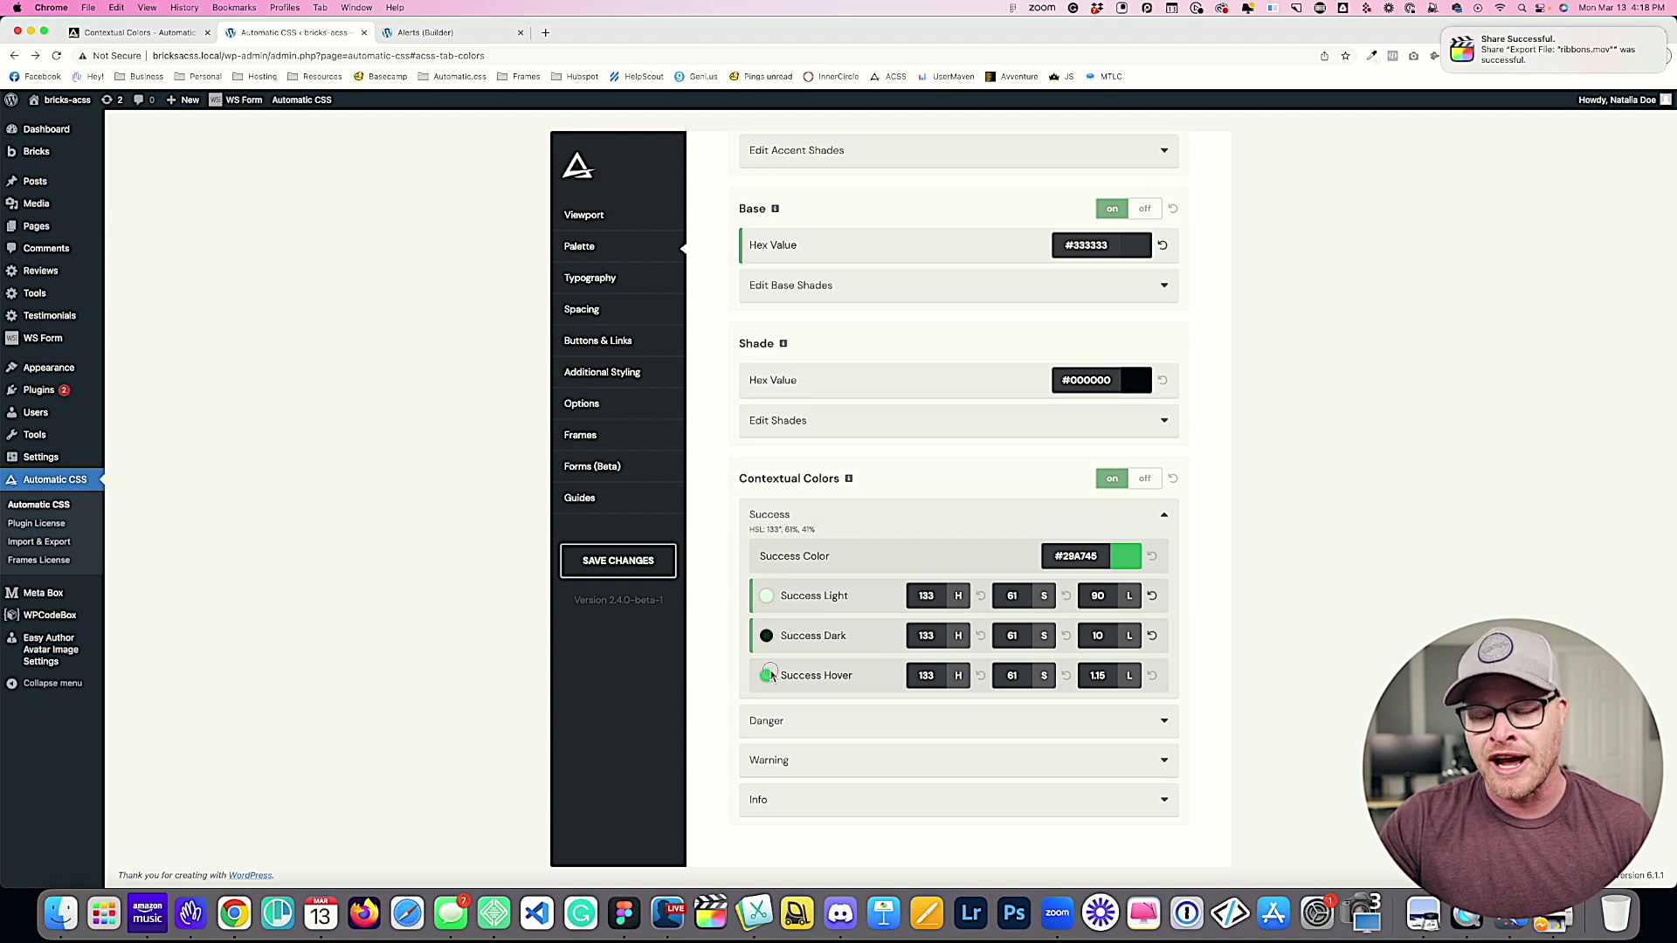
left_click(846, 727)
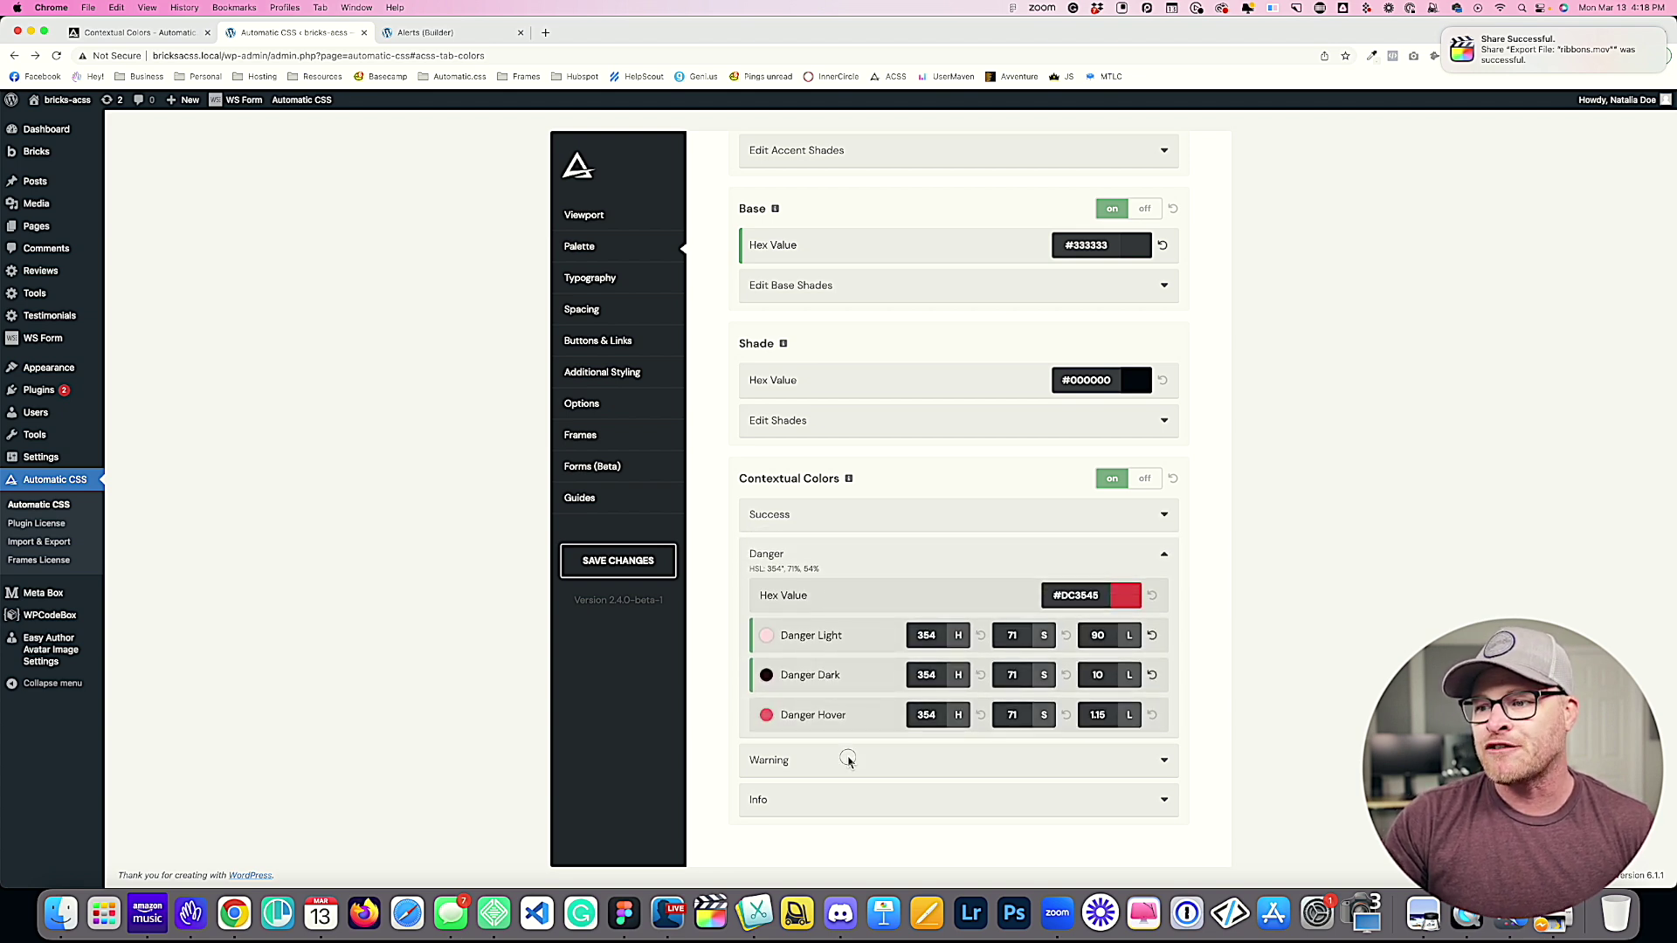
left_click(848, 760)
left_click(847, 808)
left_click(826, 522)
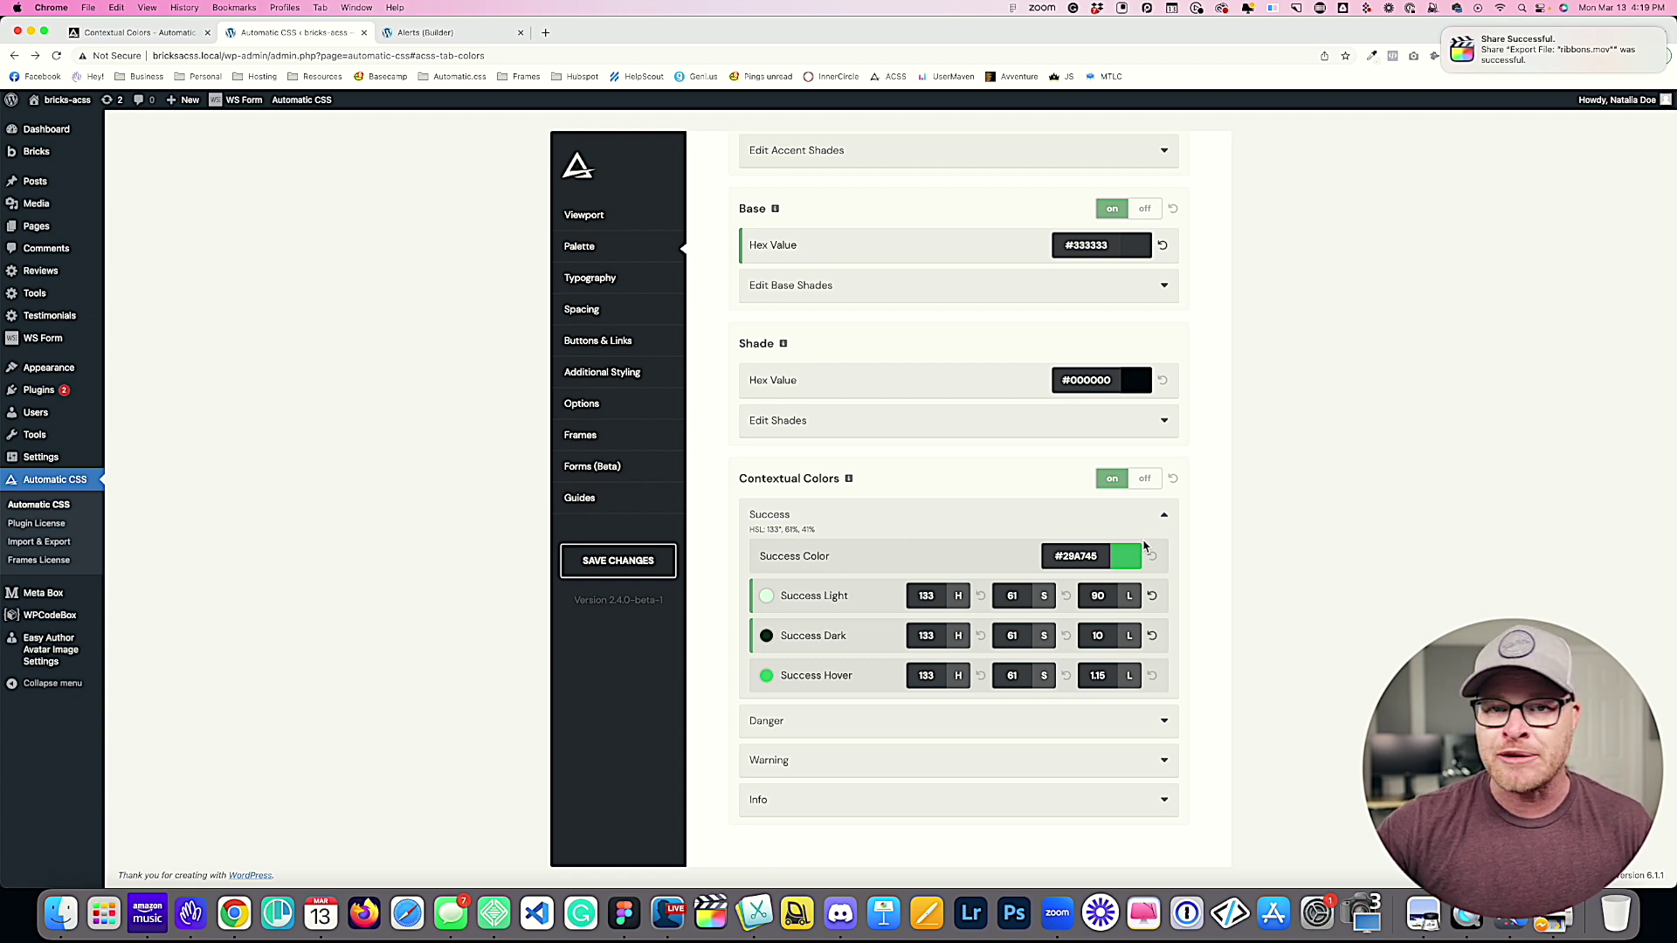
Step: Switch off Contextual Colors in the Automatic CSS palette
left_click(1144, 479)
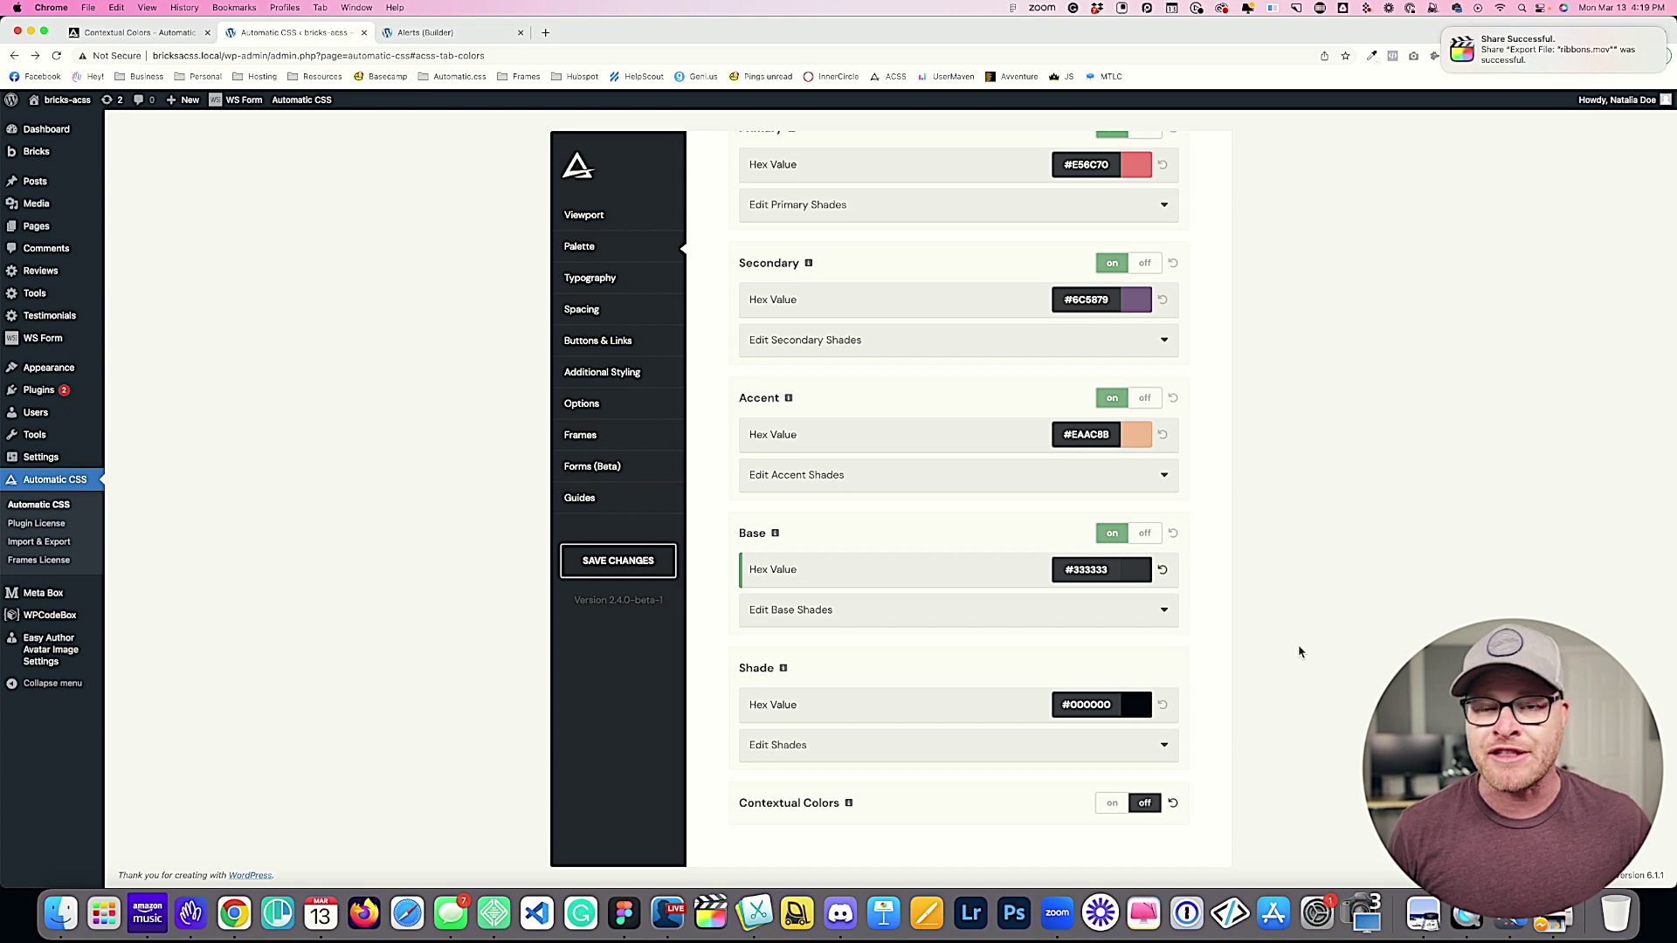
Step: Re-enable Contextual Colors and save the Automatic CSS palette settings
left_click(1125, 803)
left_click(611, 568)
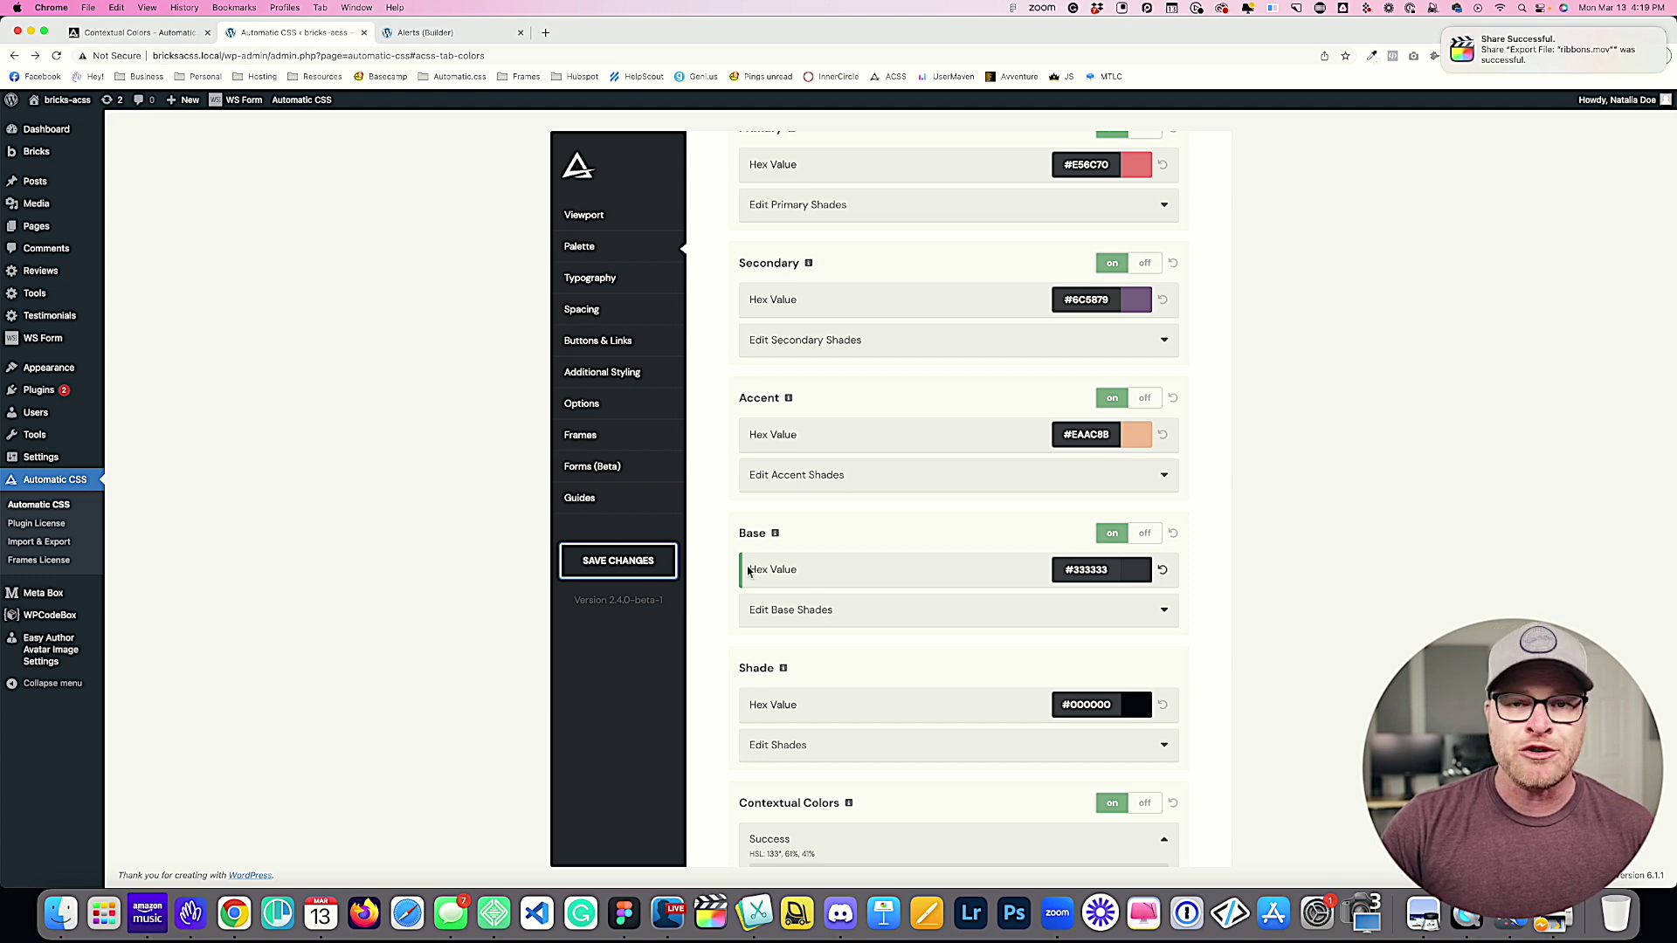
Step: In Automatic CSS Options, toggle Contextual Color Classes off and back on, then save
left_click(585, 404)
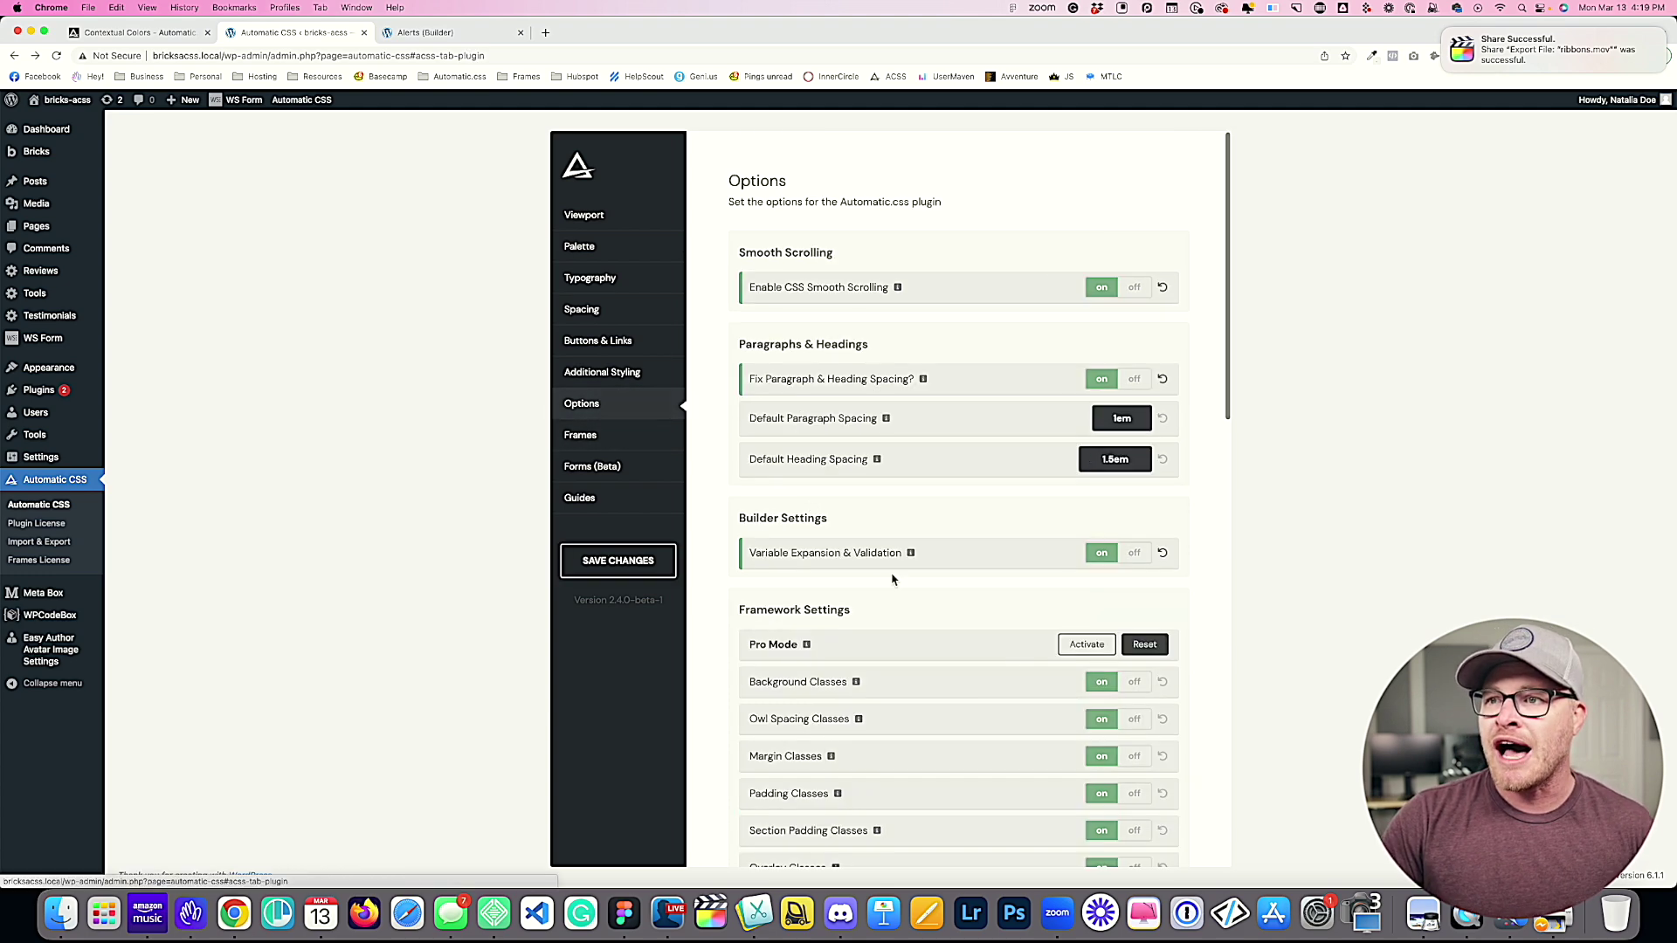
scroll(890, 576, "down", 20)
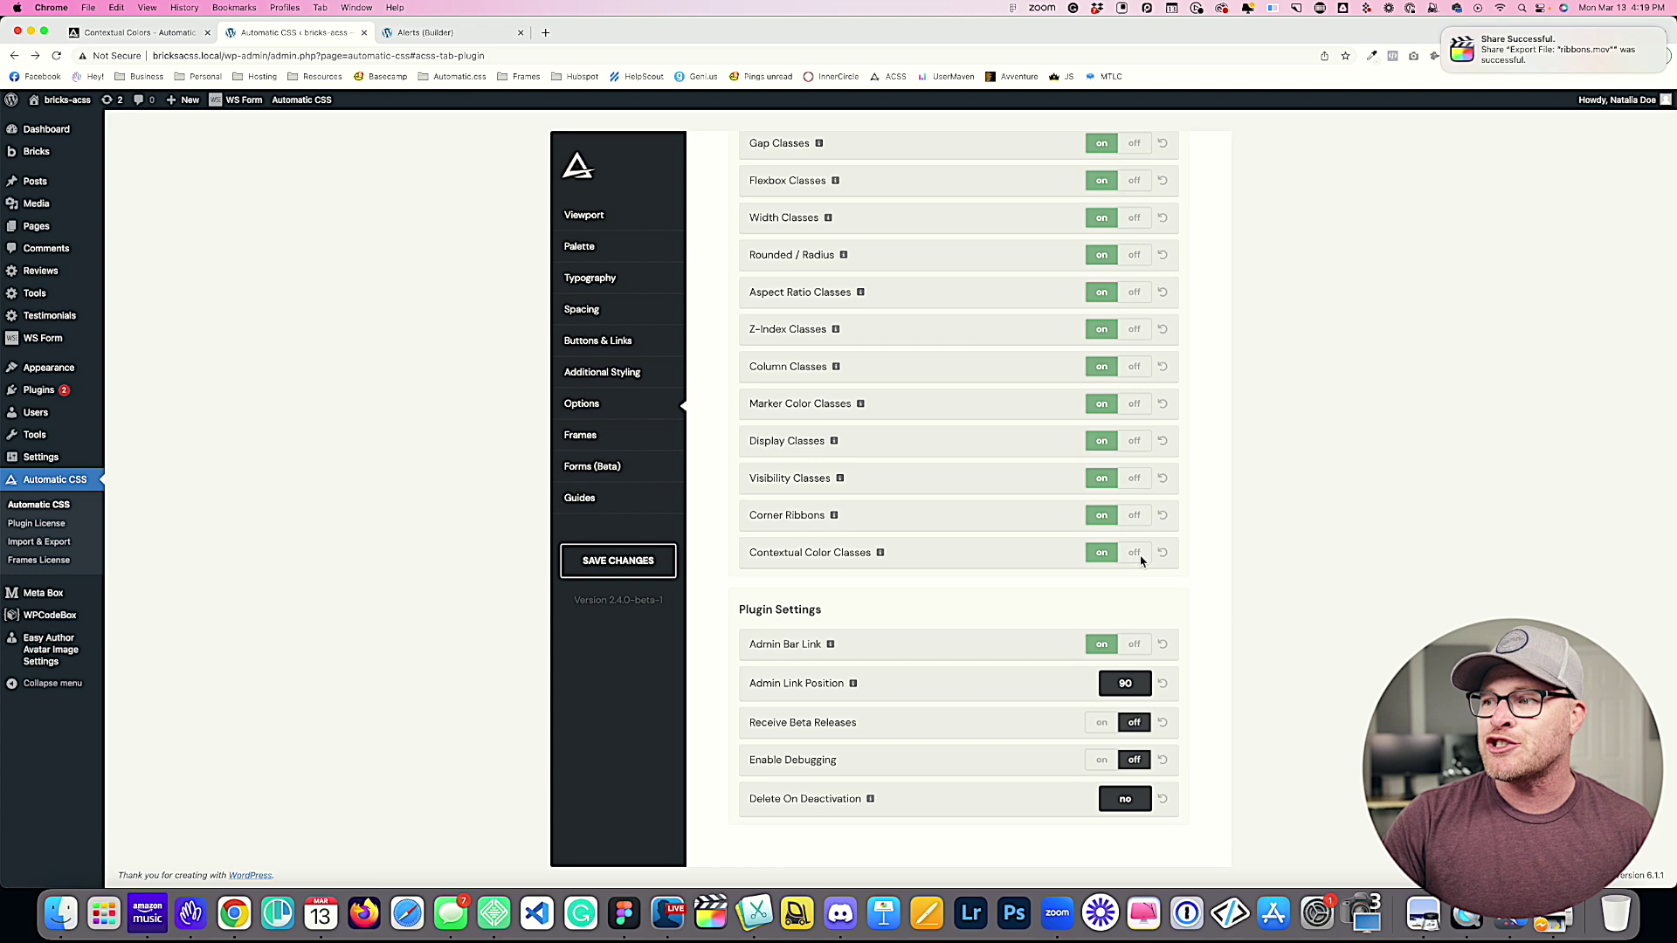
left_click(1133, 552)
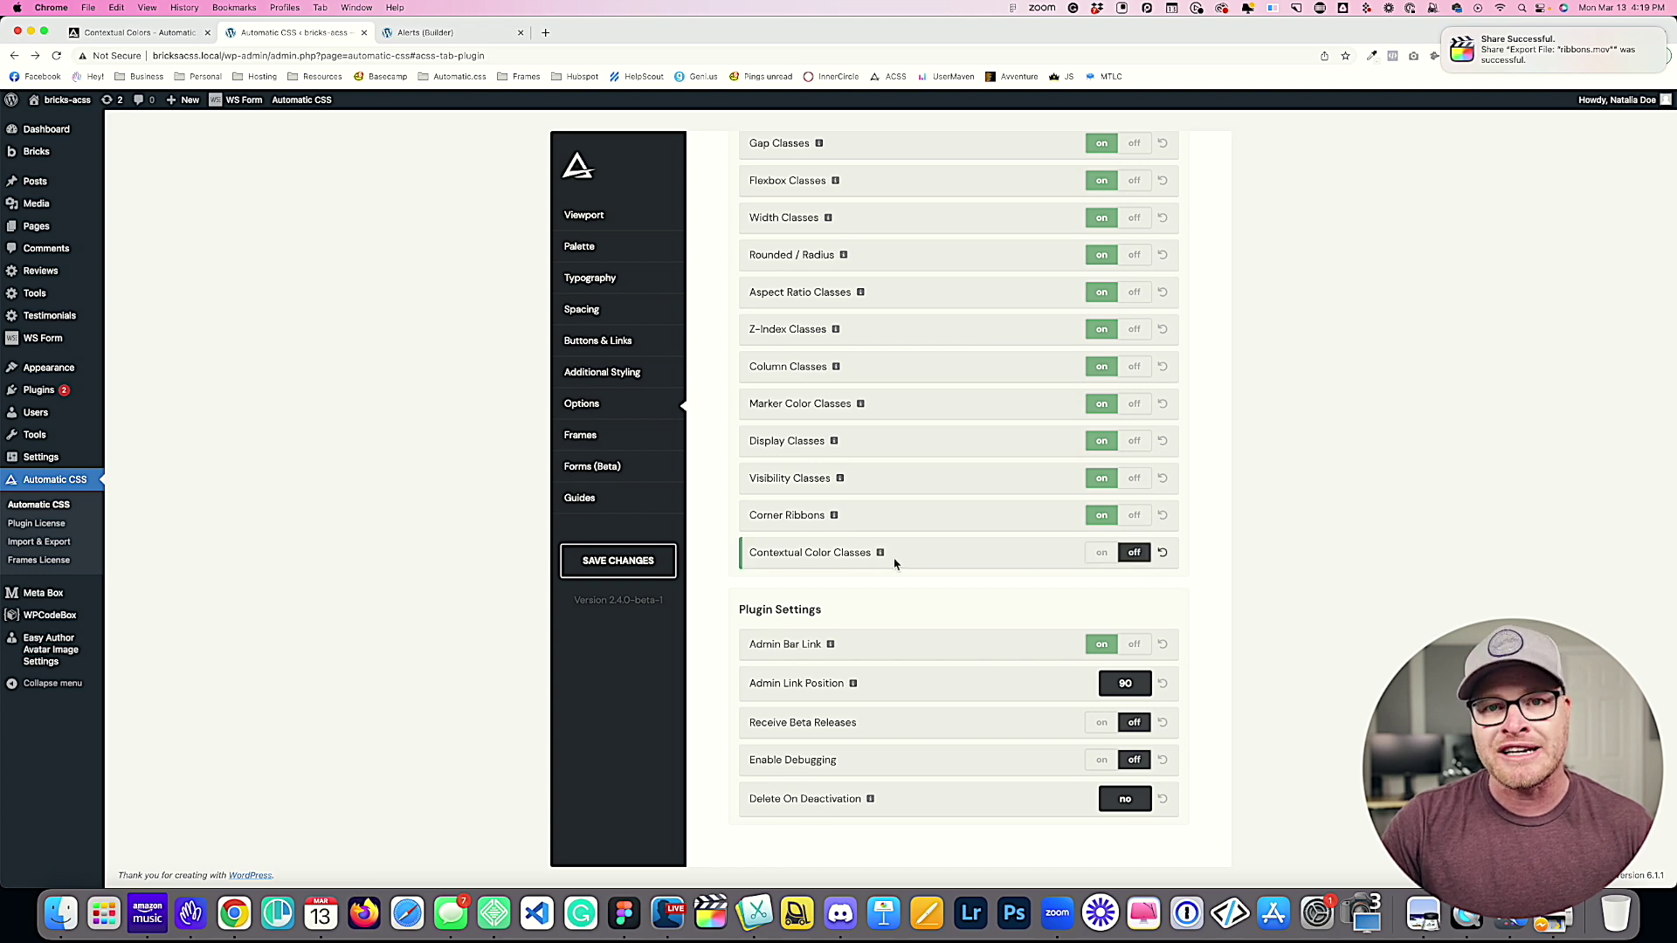
left_click(1100, 557)
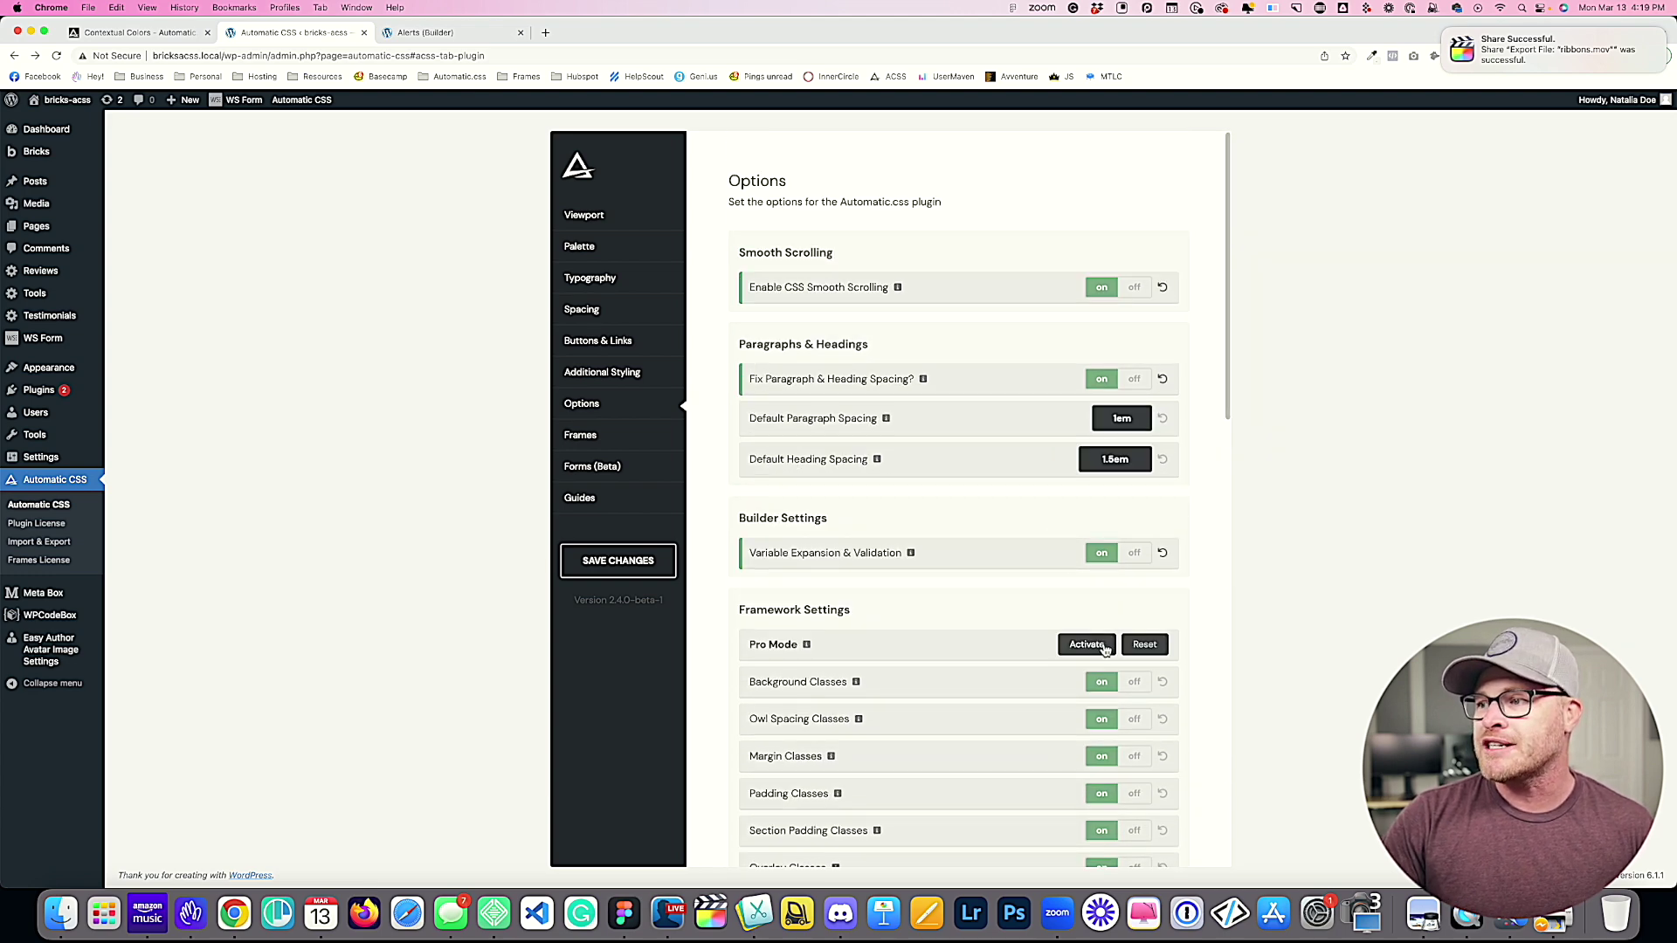
scroll(1021, 644, "down", 10)
scroll(1023, 640, "down", 6)
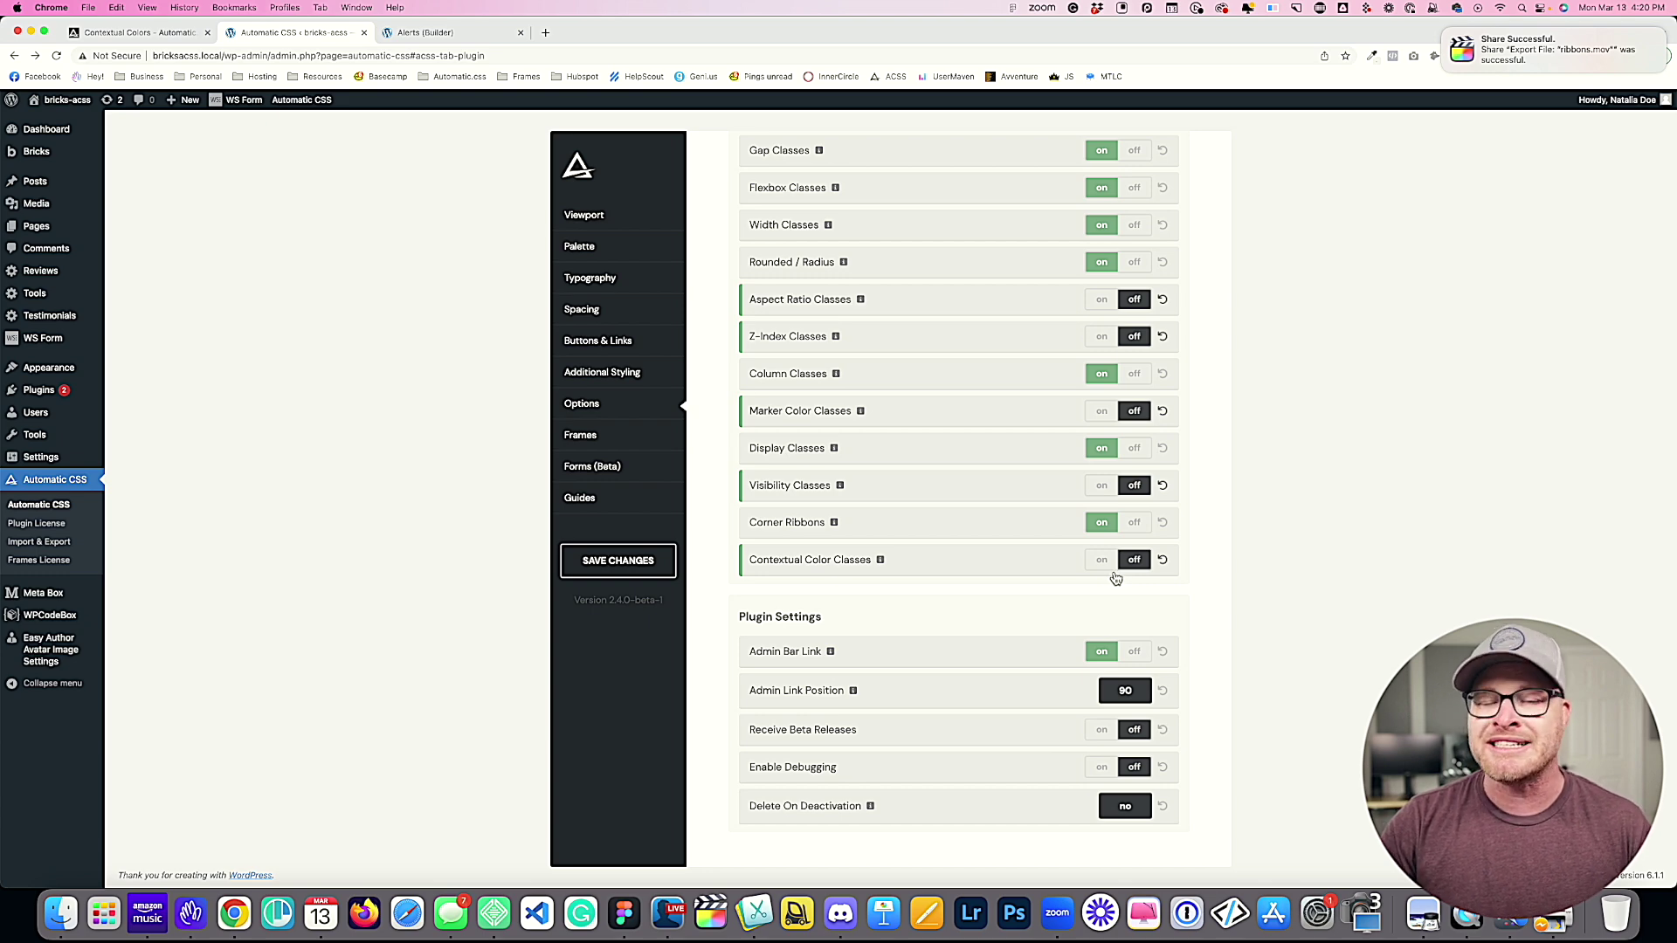
scroll(1036, 553, "up", 12)
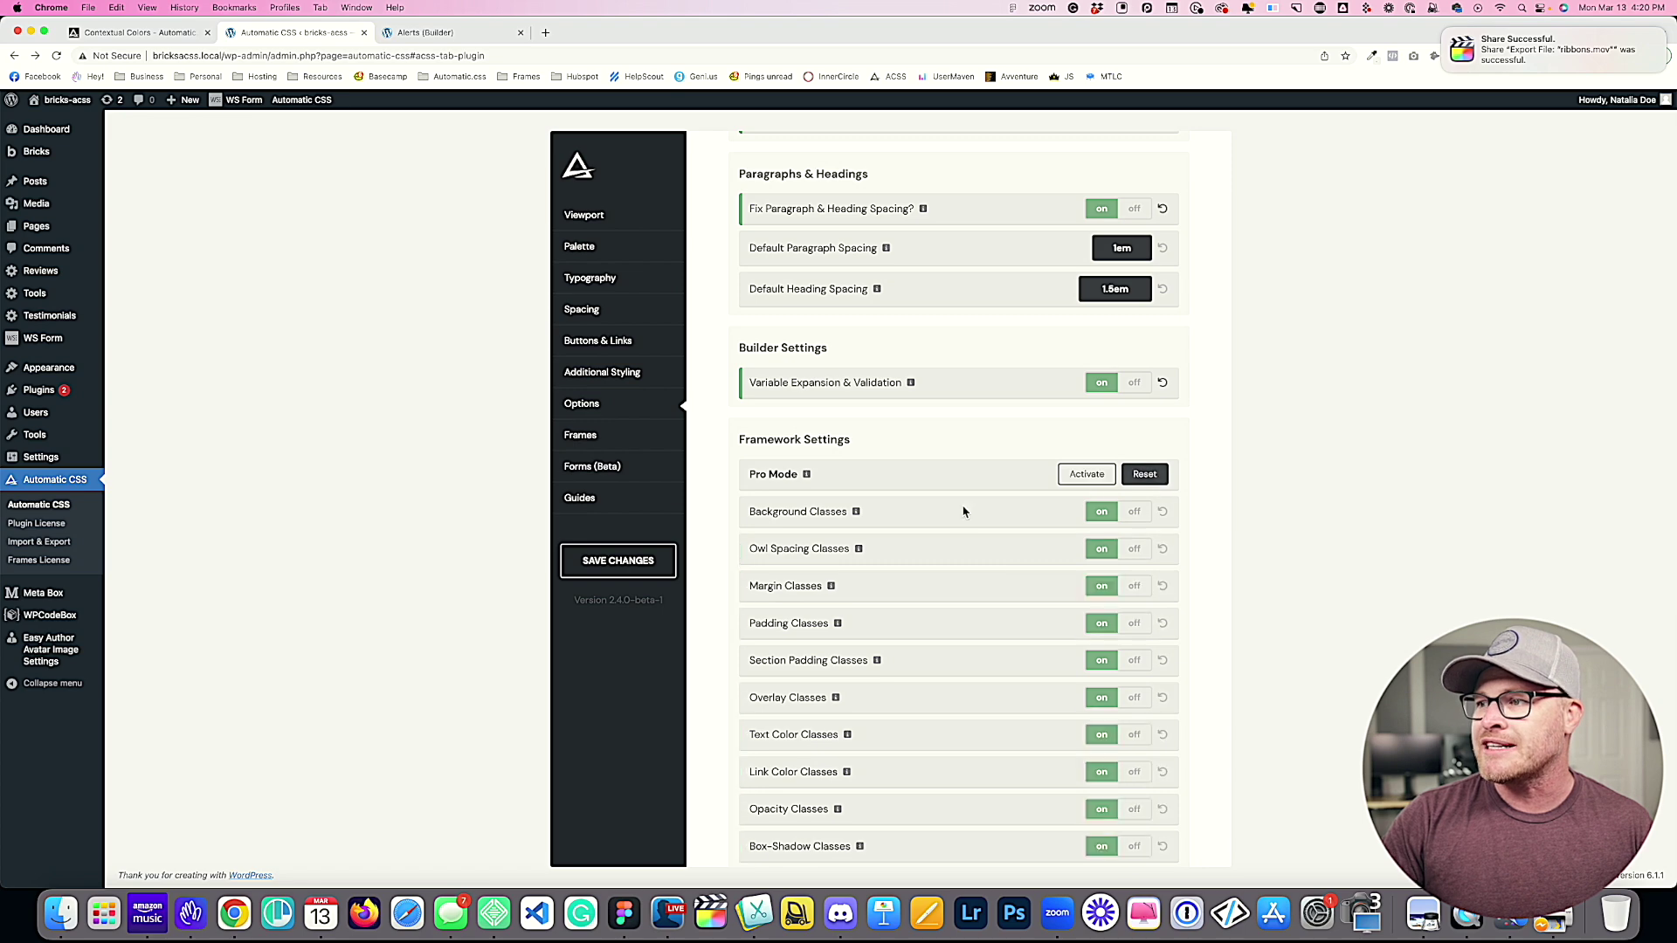
scroll(962, 509, "down", 10)
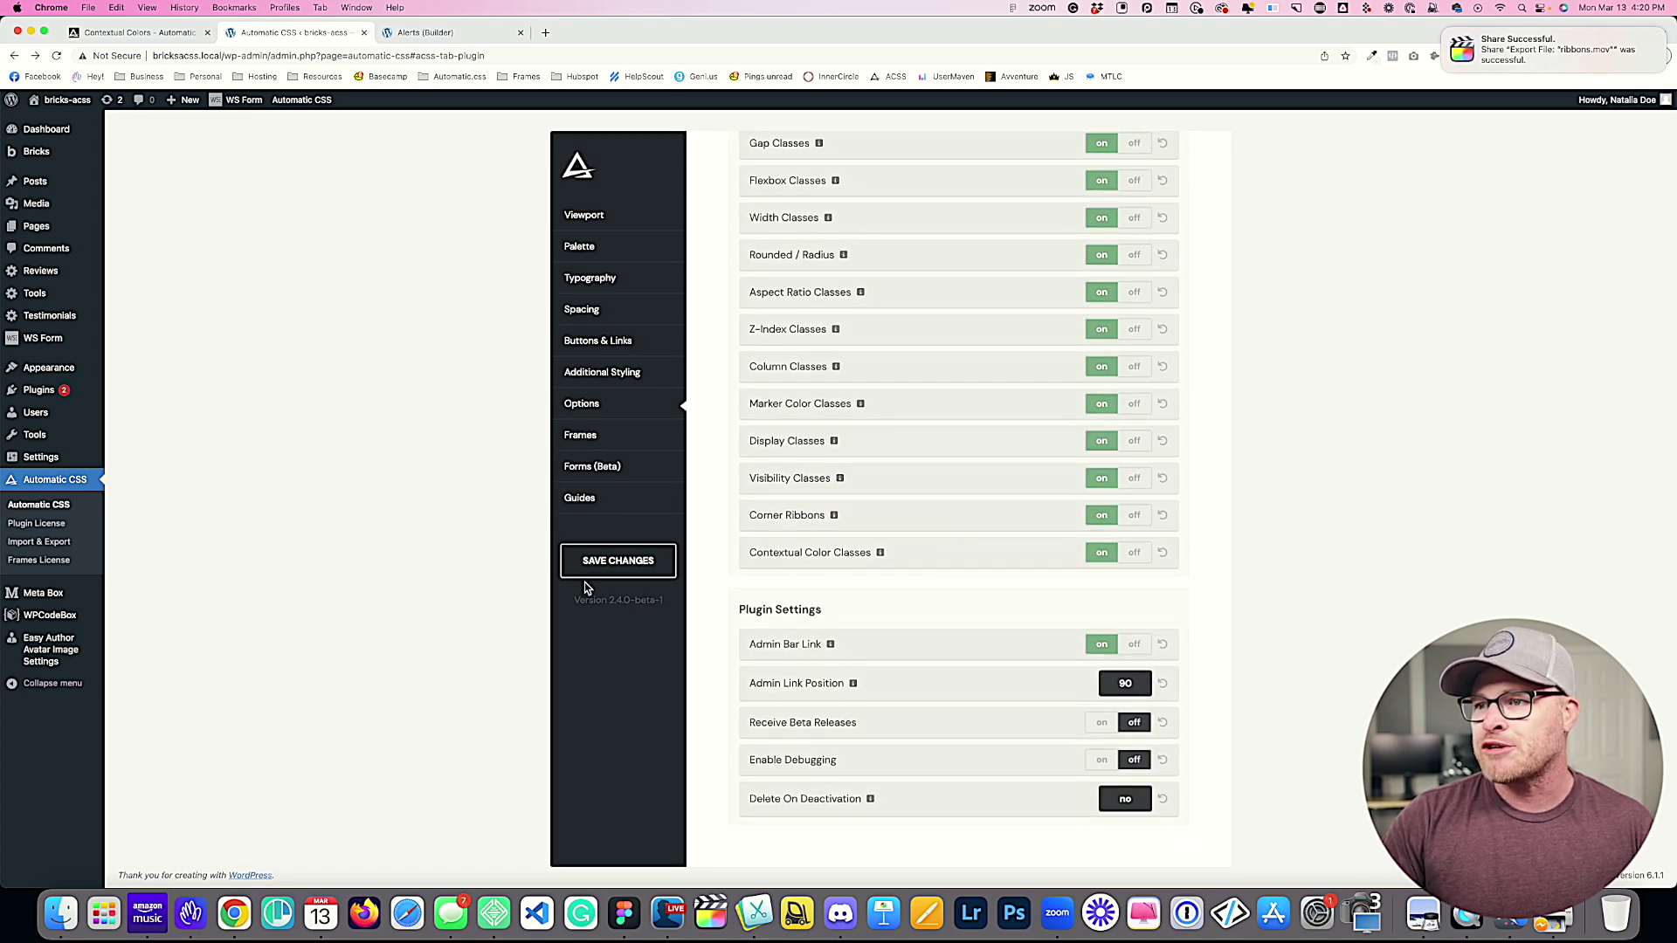
left_click(586, 571)
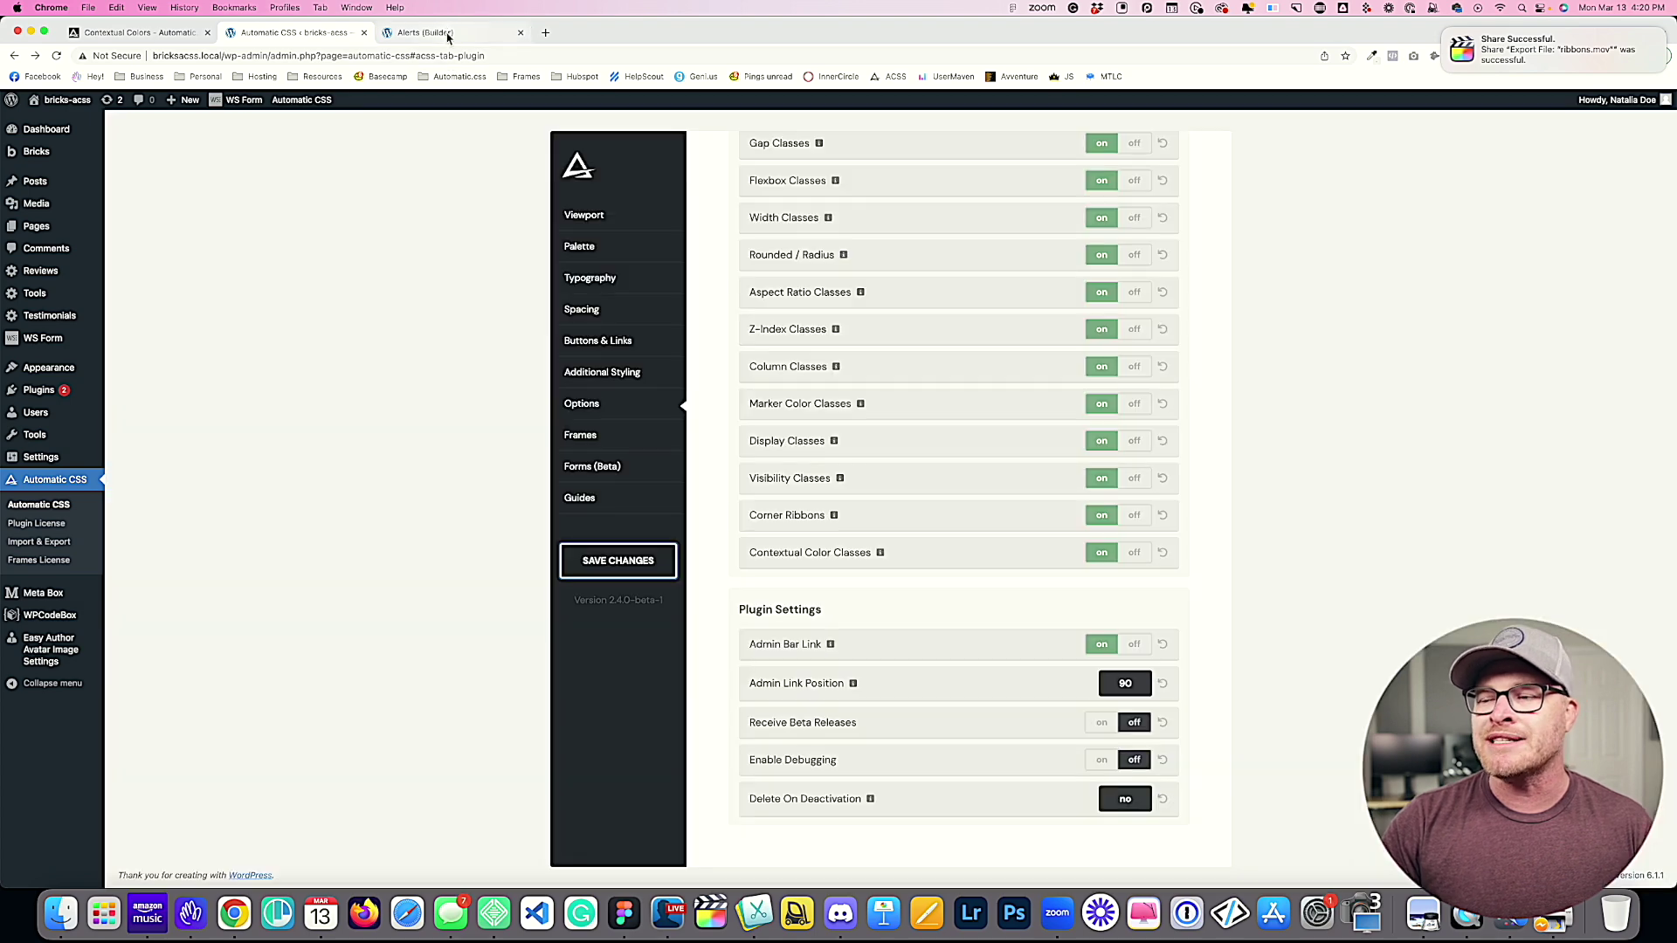
Step: Open the Alerts page, step through the four alert boxes, and open elements for Alert Warning
left_click(447, 35)
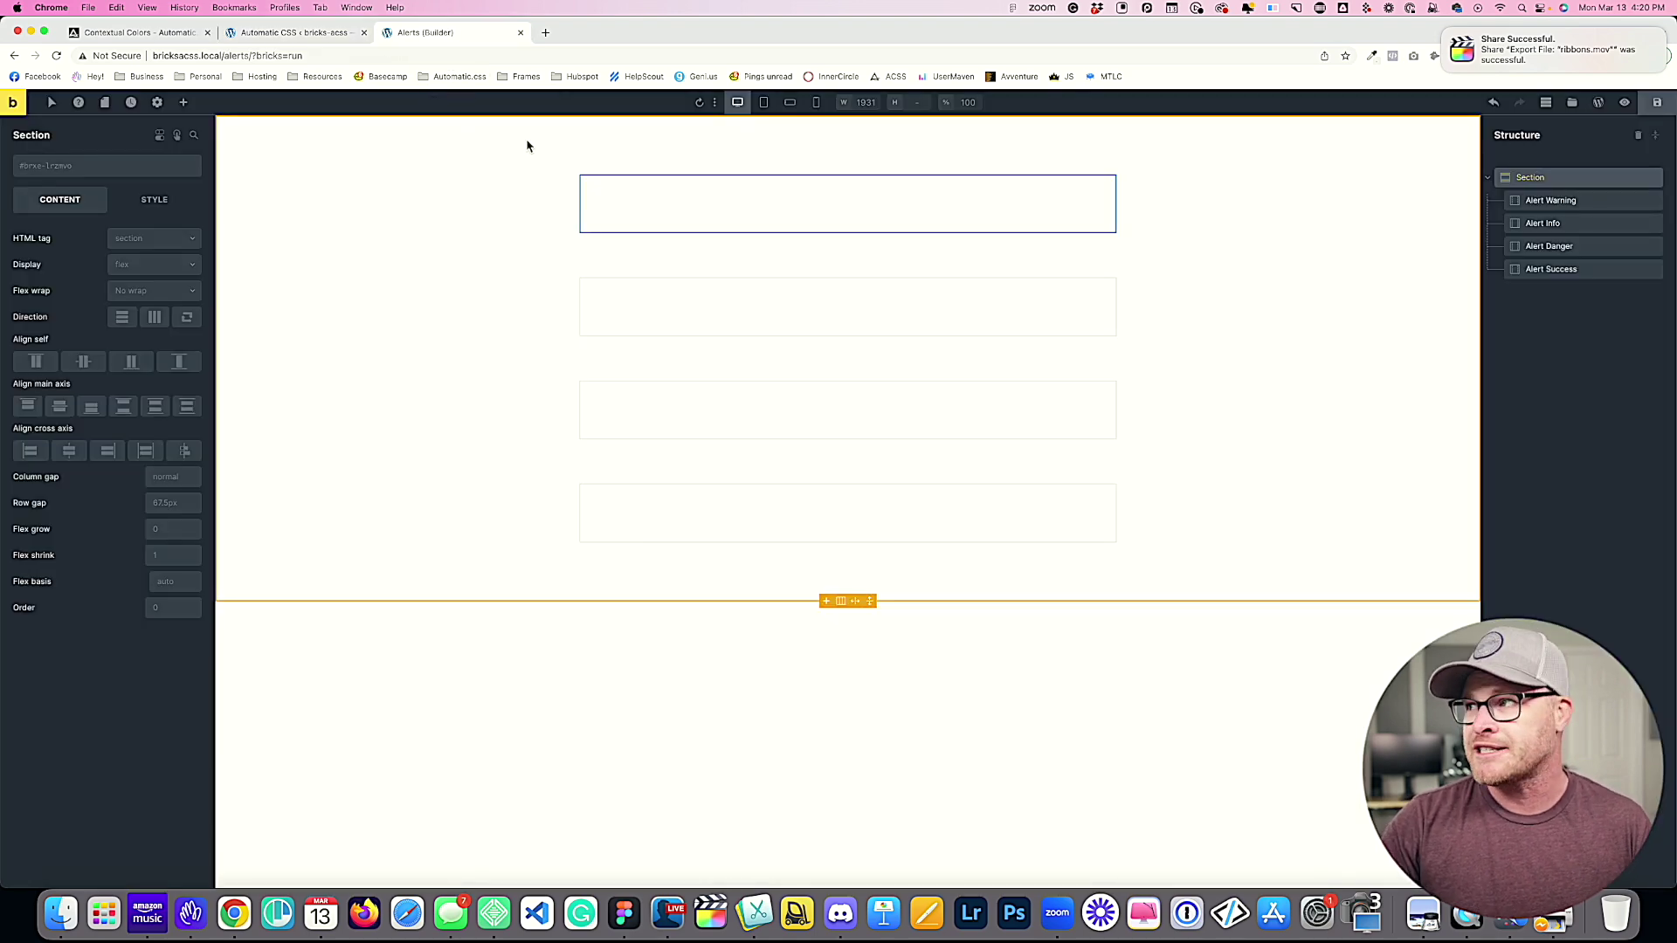
left_click(1547, 206)
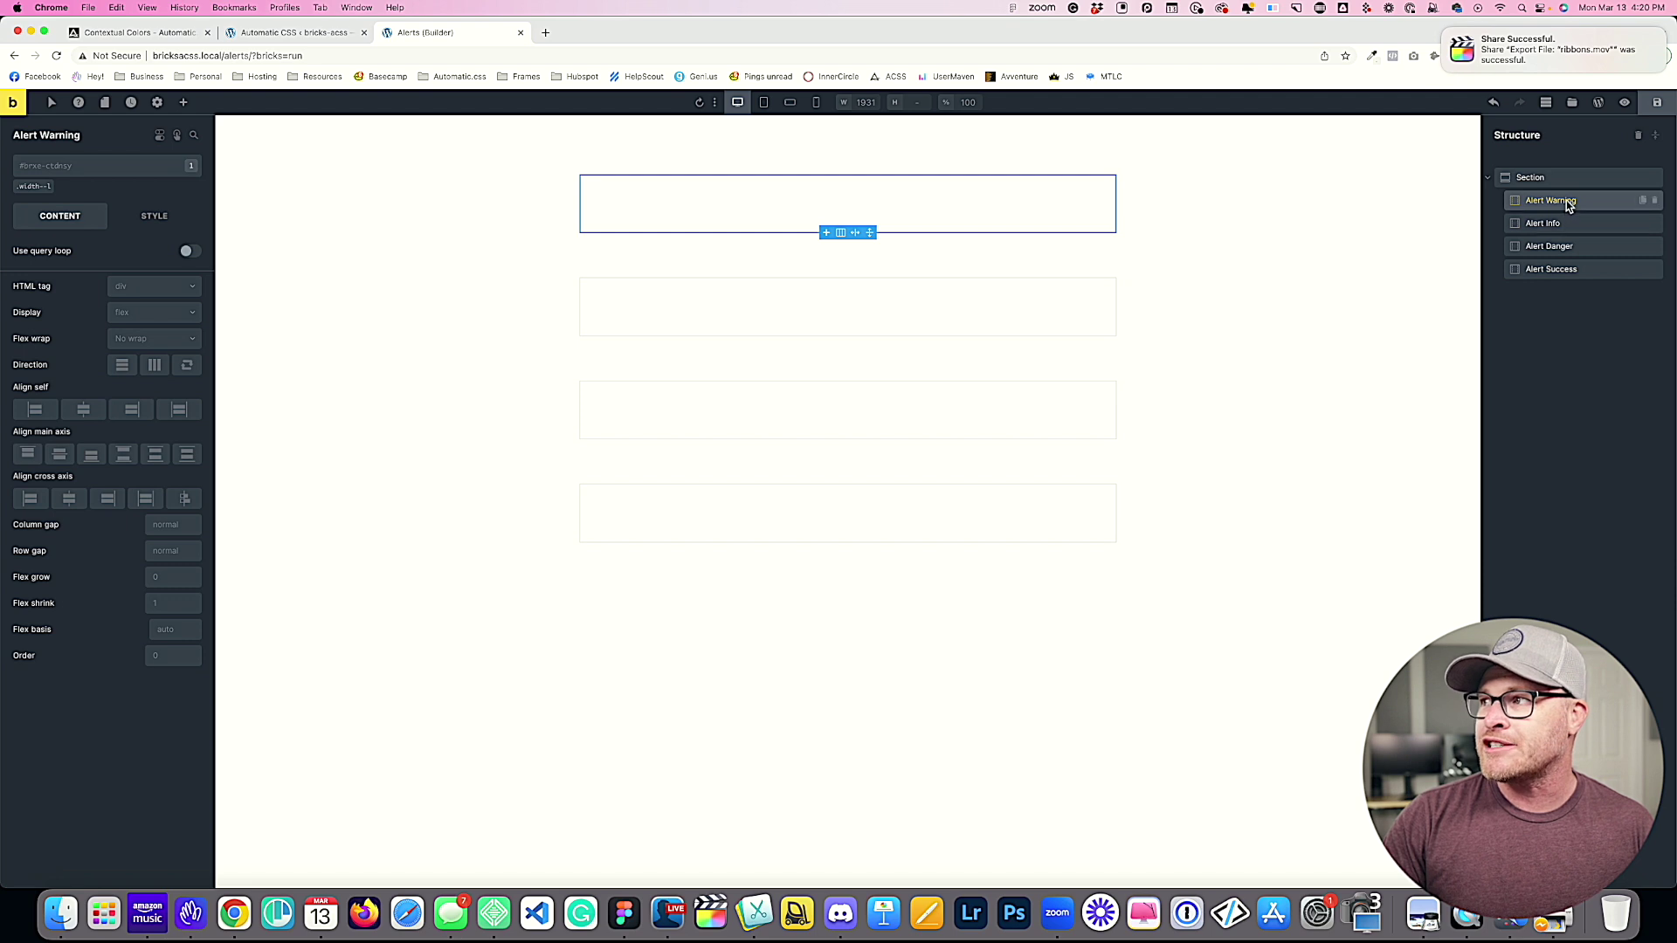
left_click(1563, 225)
left_click(1568, 247)
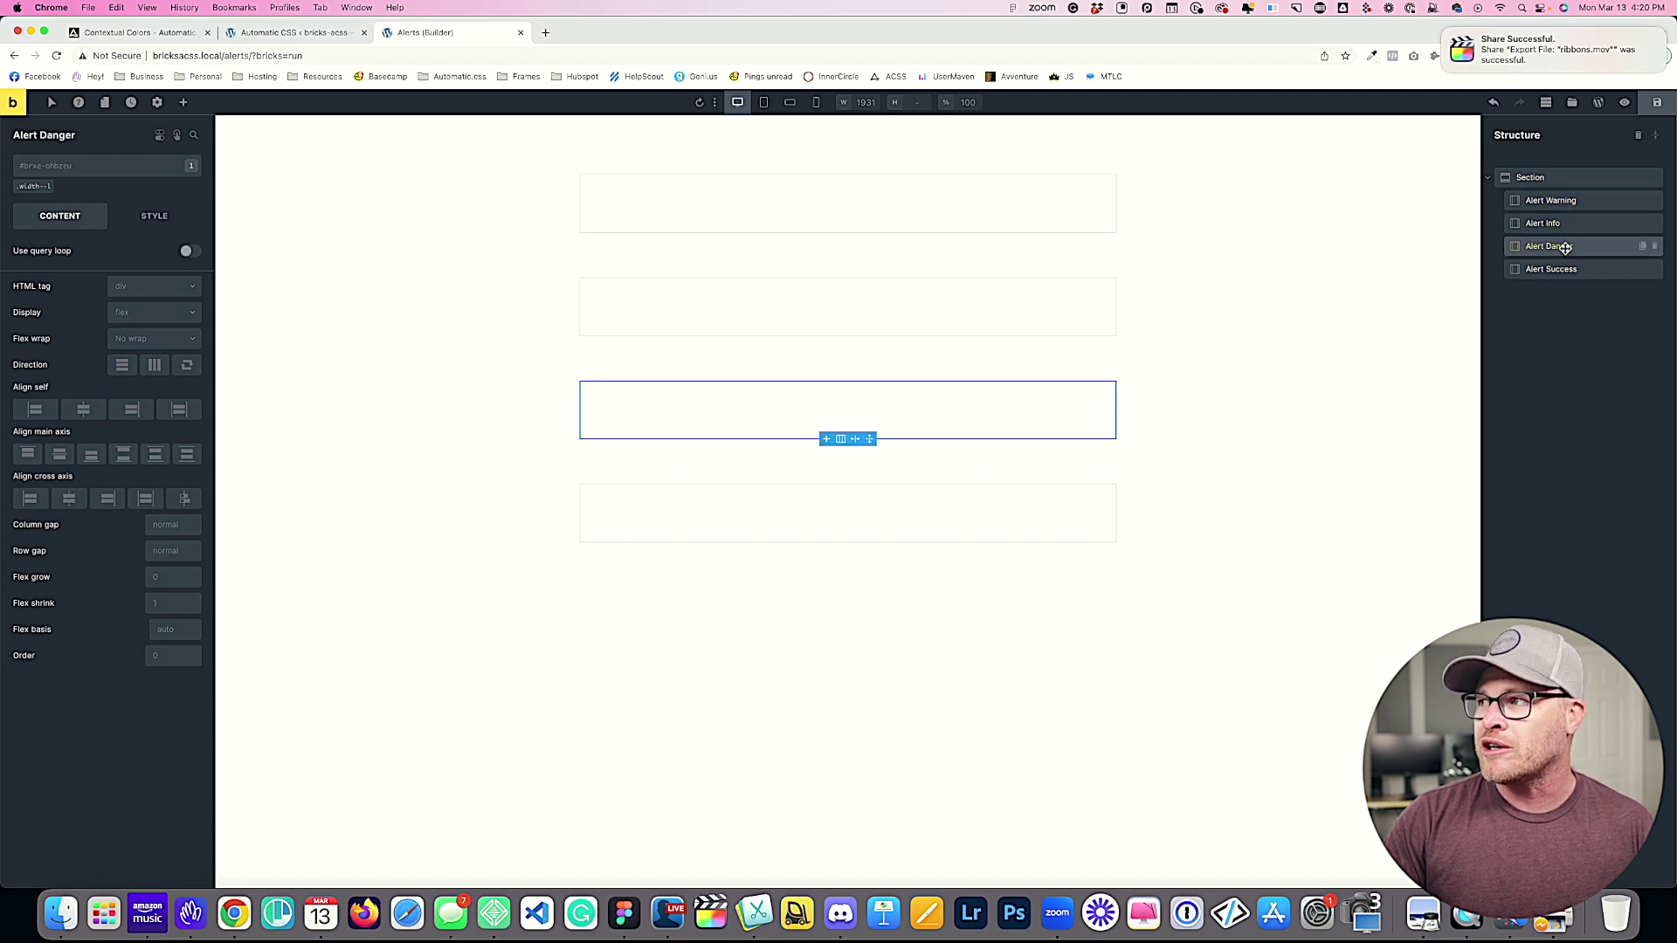
left_click(1572, 277)
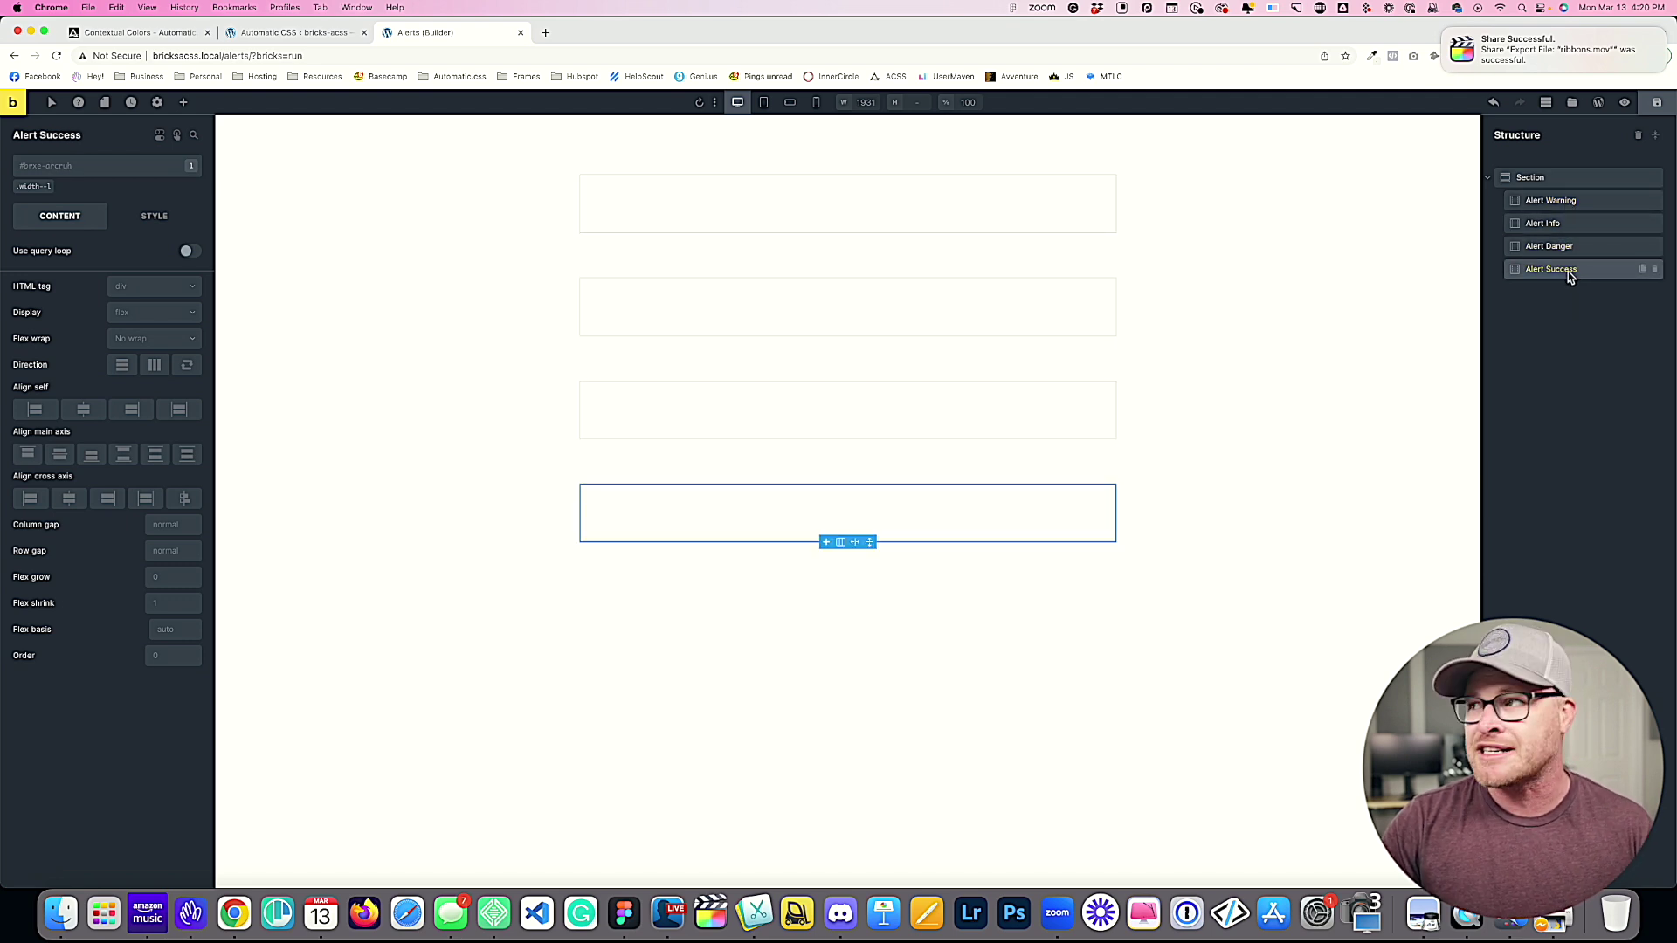
left_click(1560, 200)
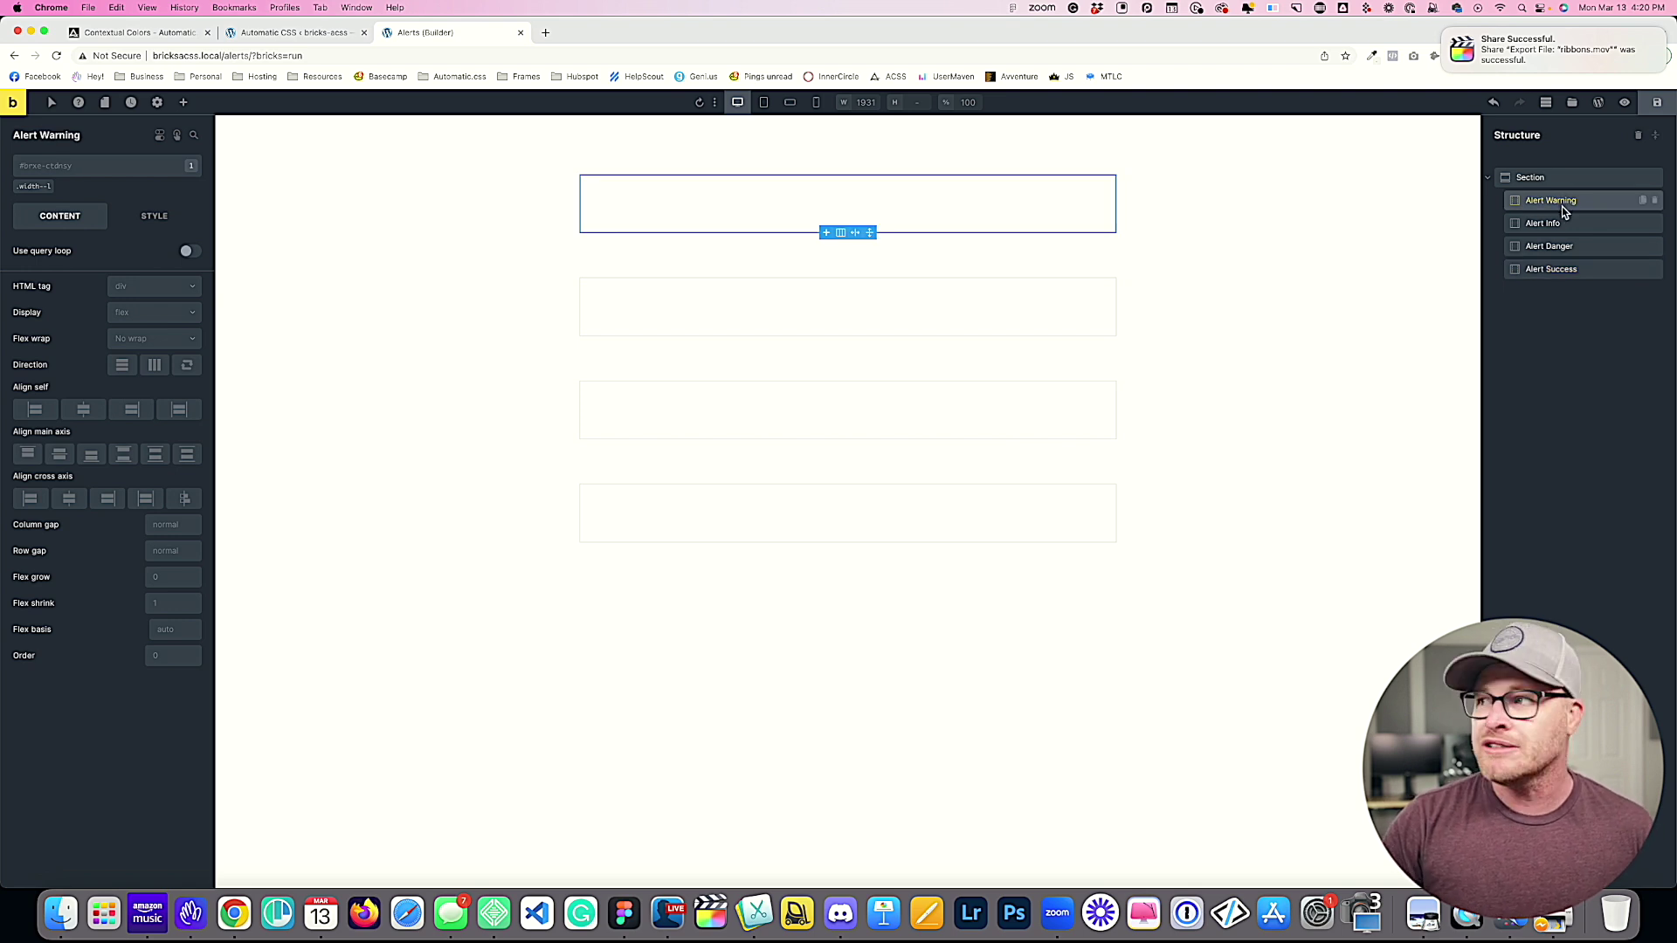
left_click(1565, 224)
left_click(1569, 245)
left_click(1570, 269)
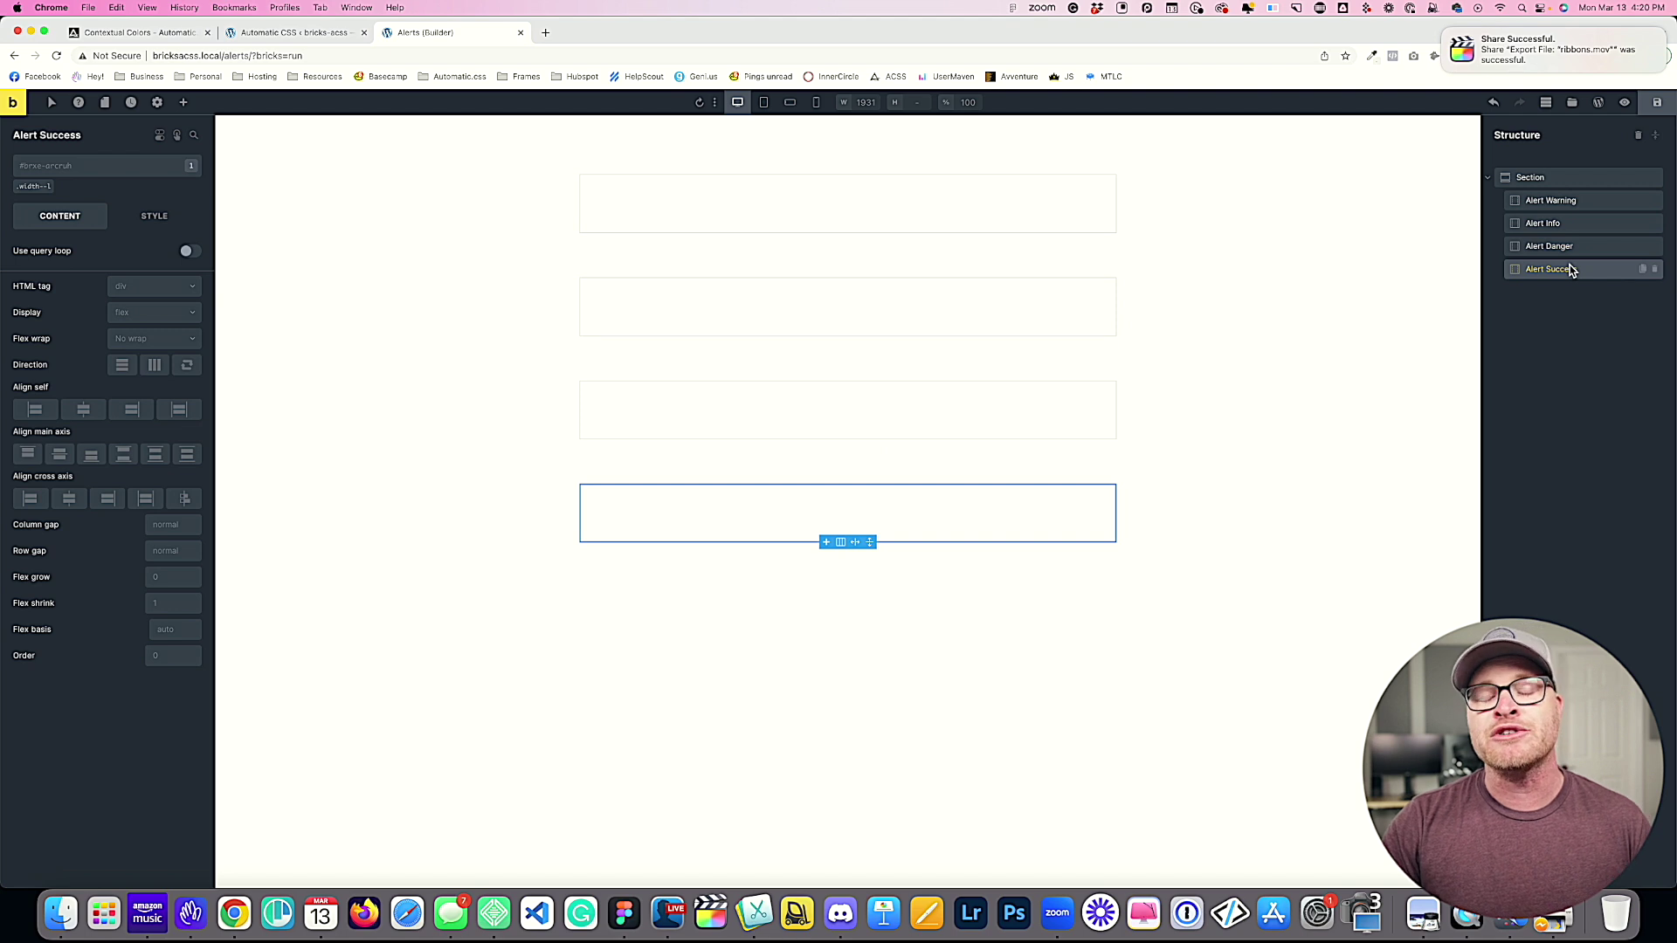
left_click(1554, 200)
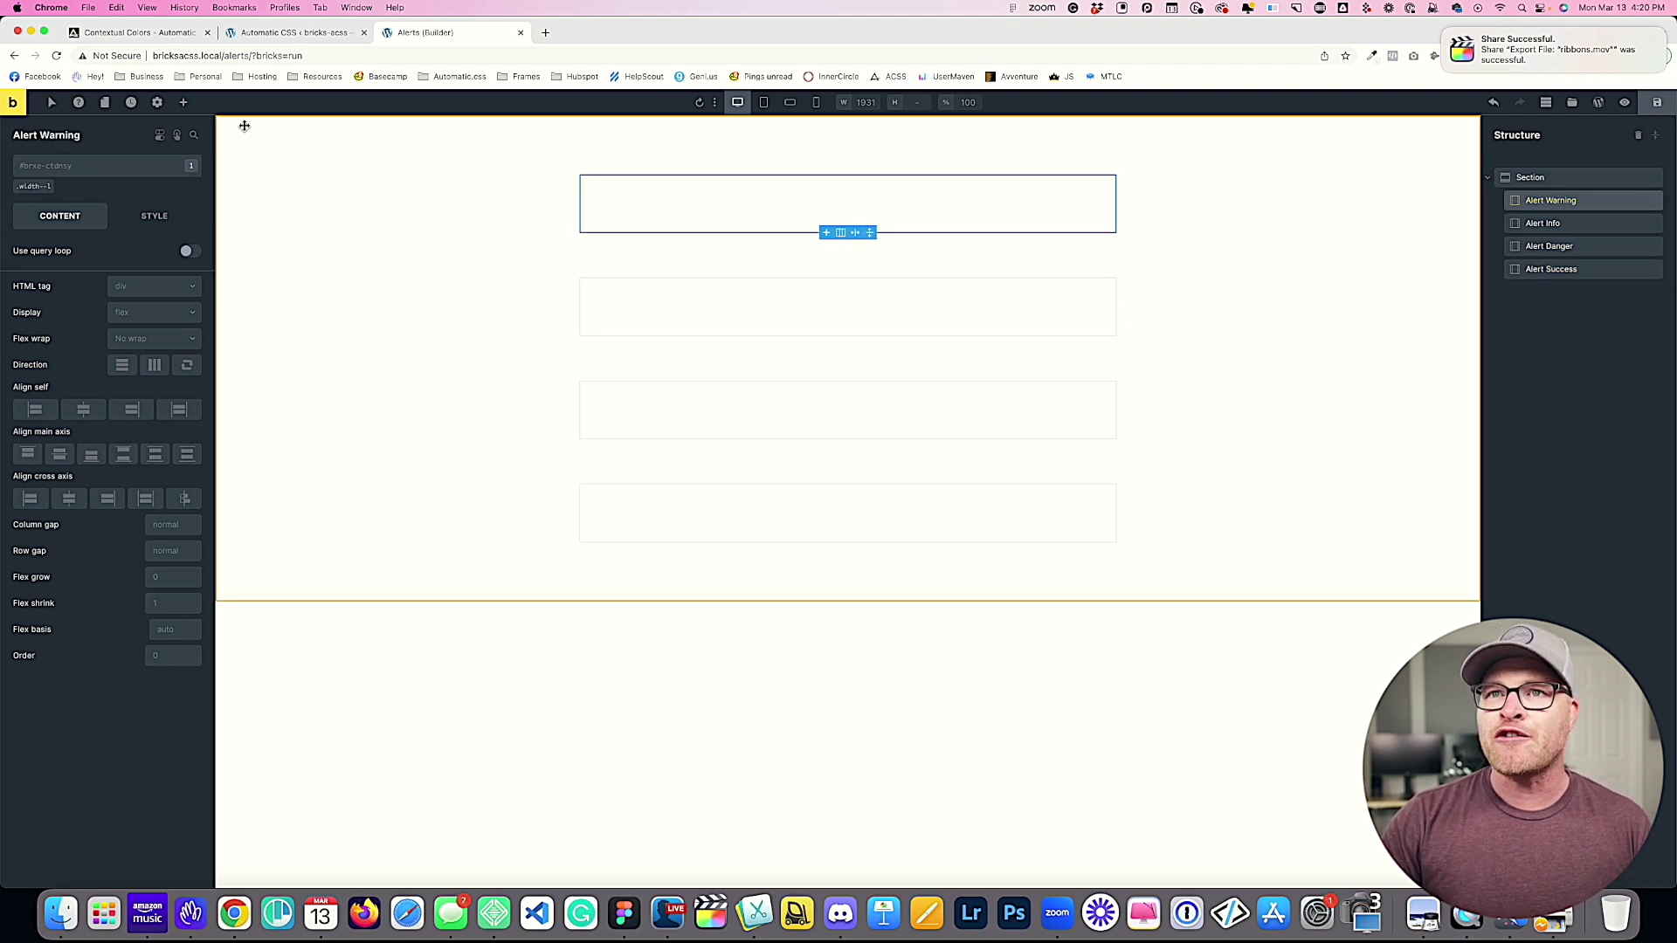
left_click(184, 104)
Step: Add a Basic Text to Alert Warning reading 'This is a warning alert… Isn't it a fantastic alert?'
type("text")
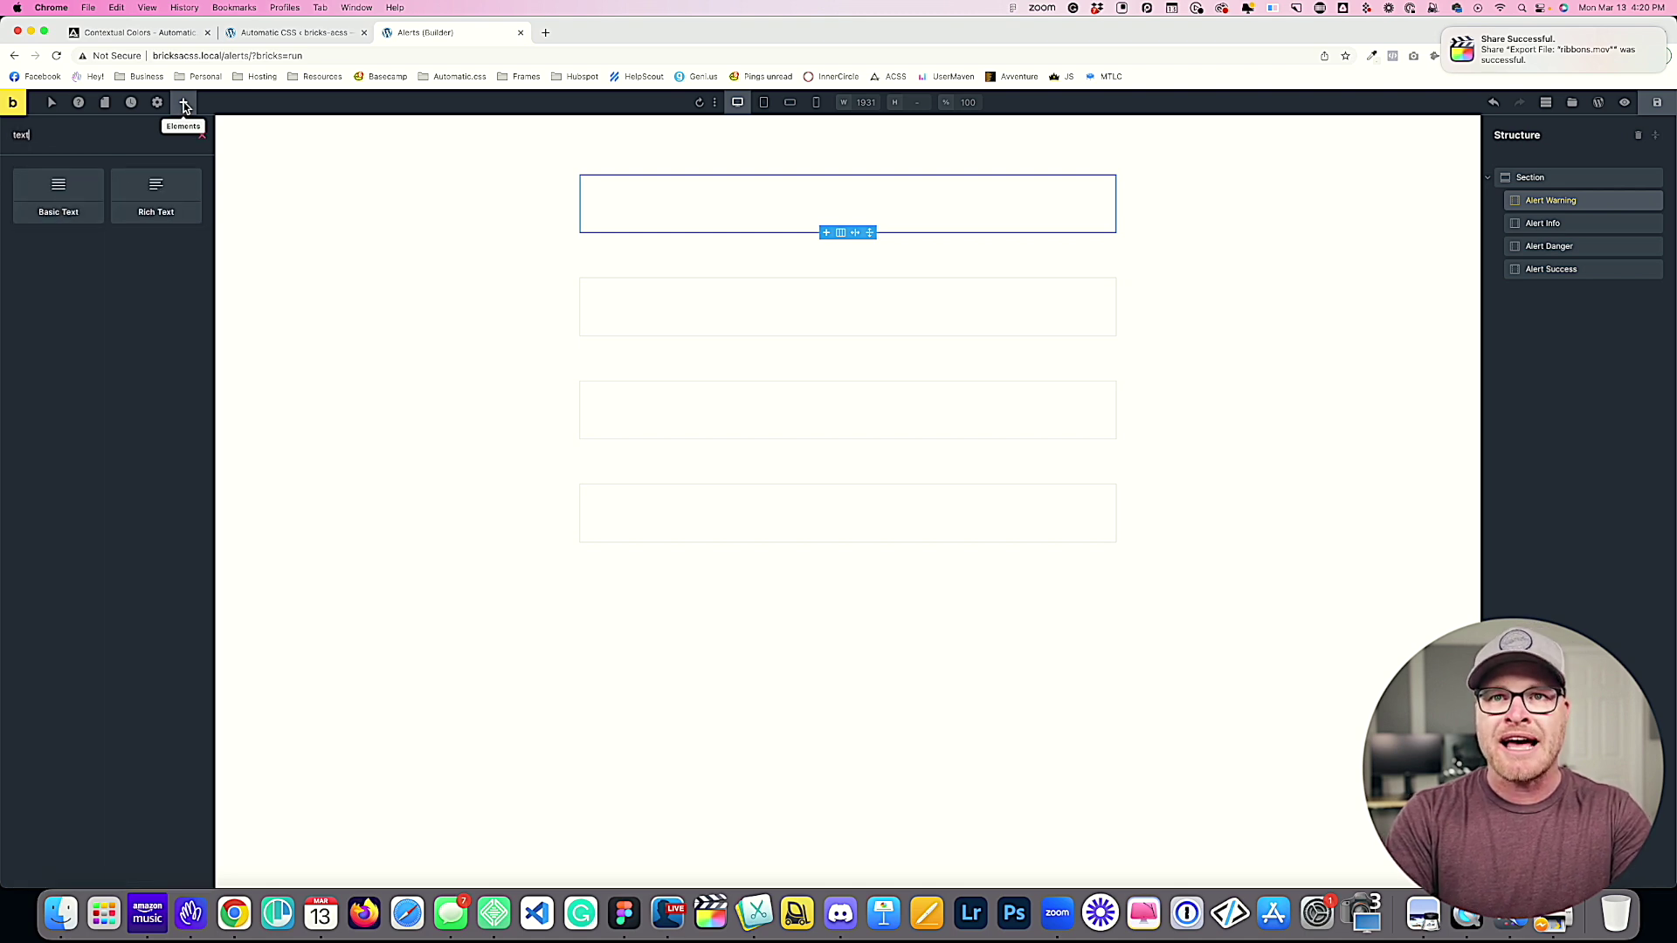
key("Return")
left_click(787, 183)
triple_click(787, 184)
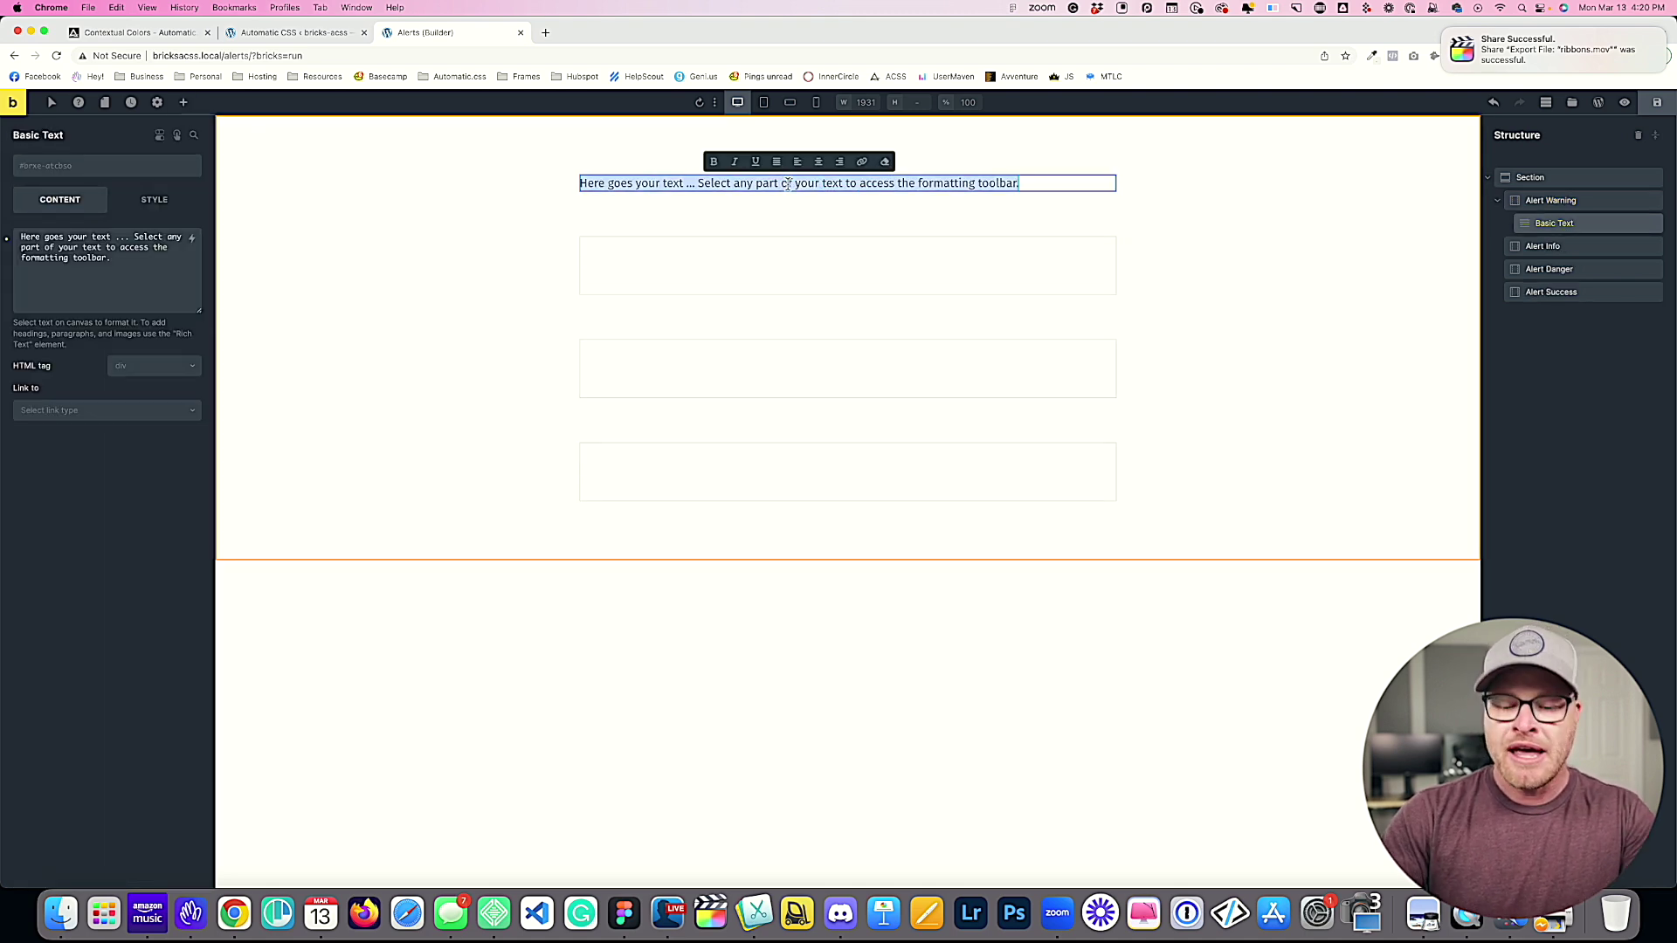
type("This is a warning alert. It has a wa")
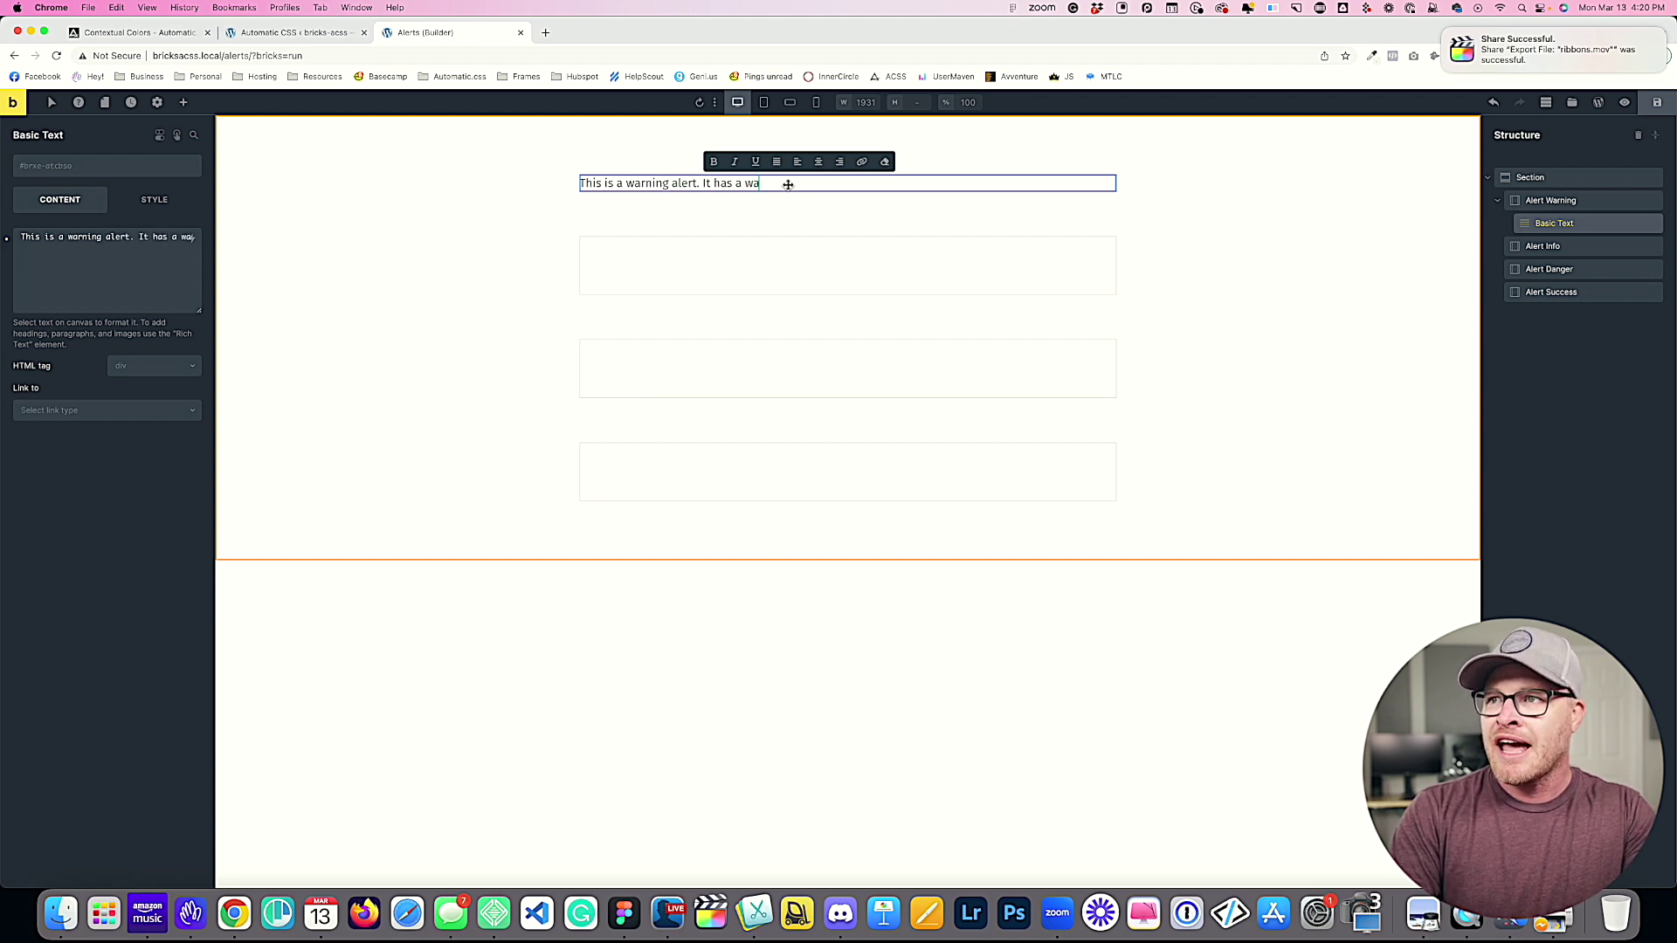
type("rning-colored backg")
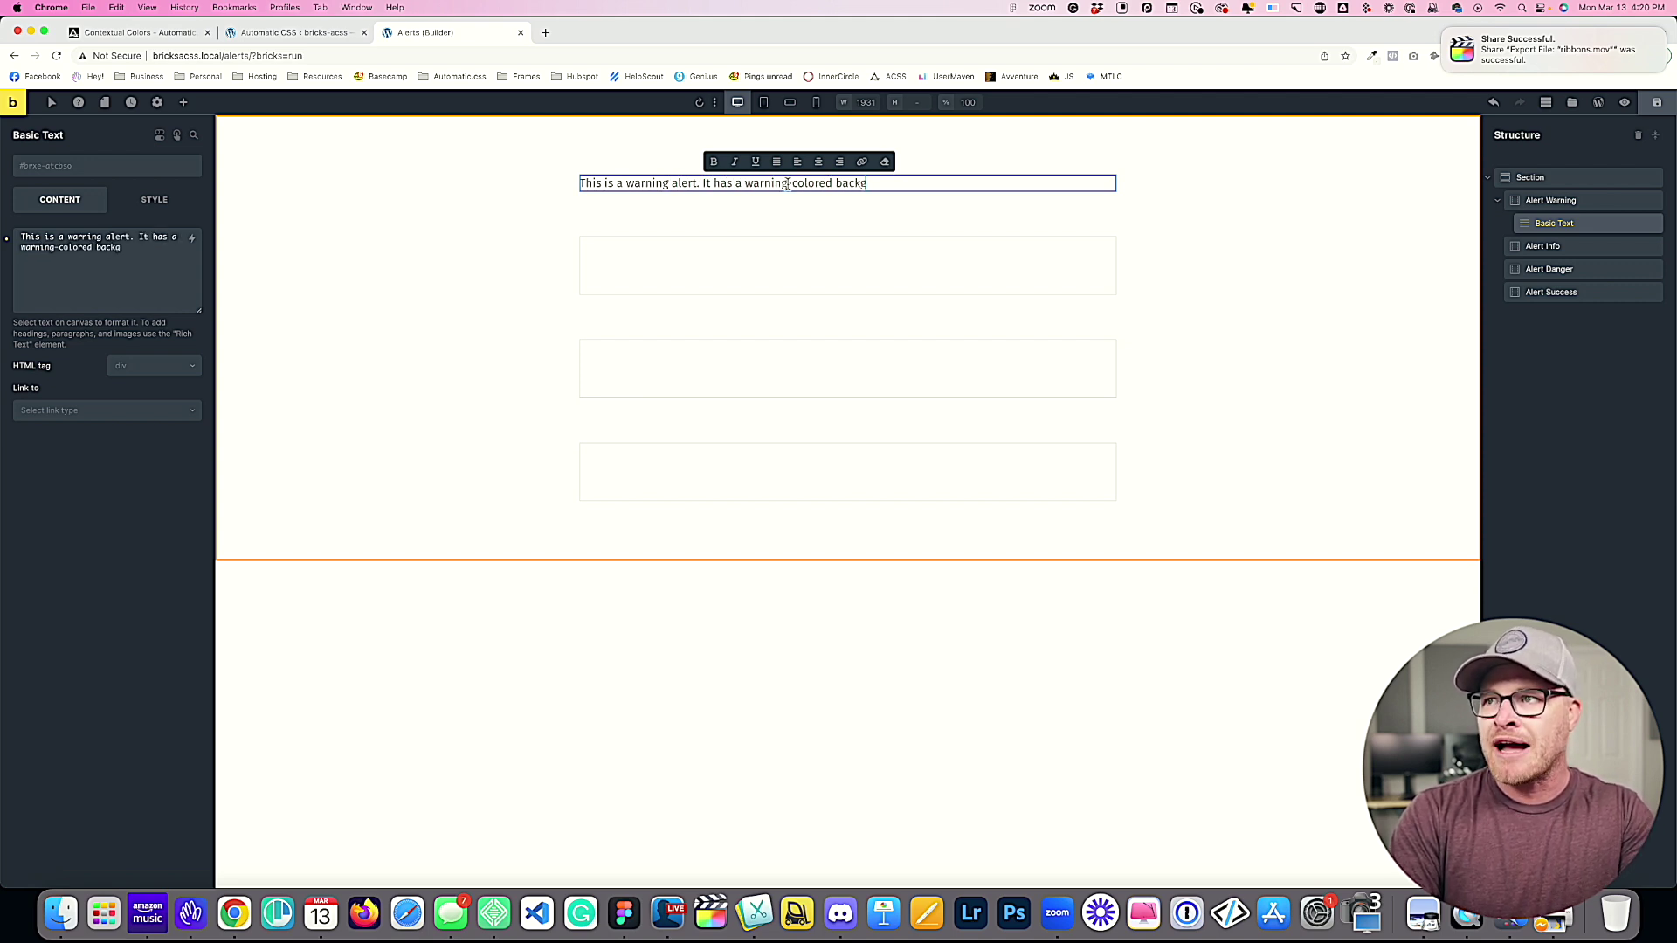
type("round and dark warning te")
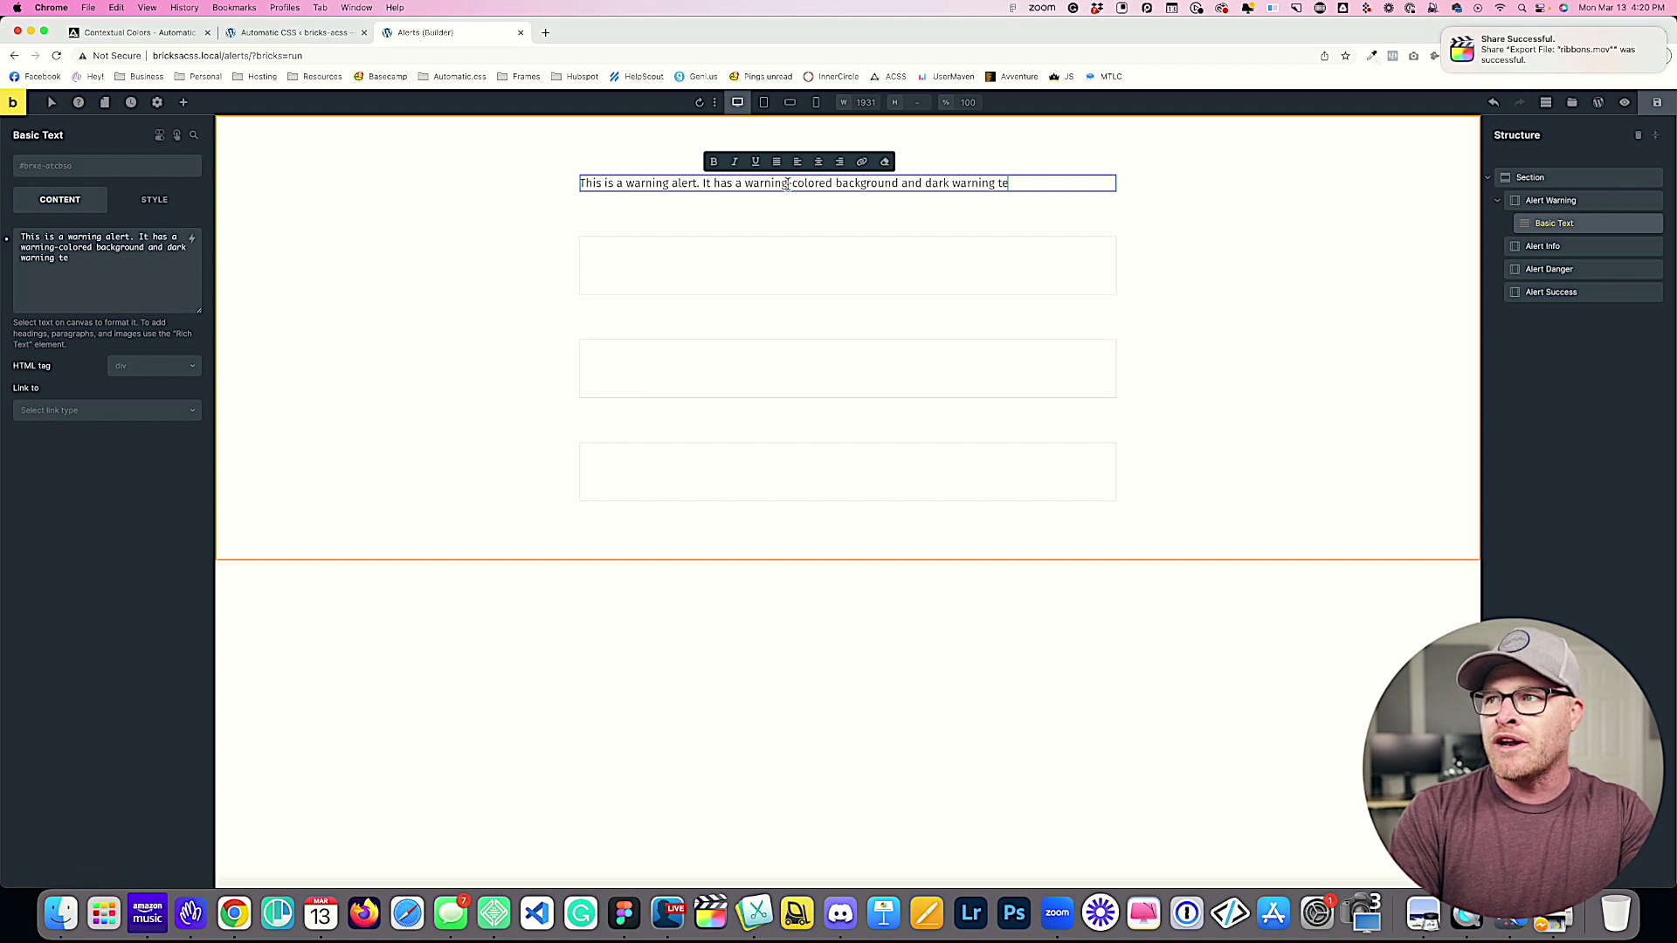
type("xt. It")
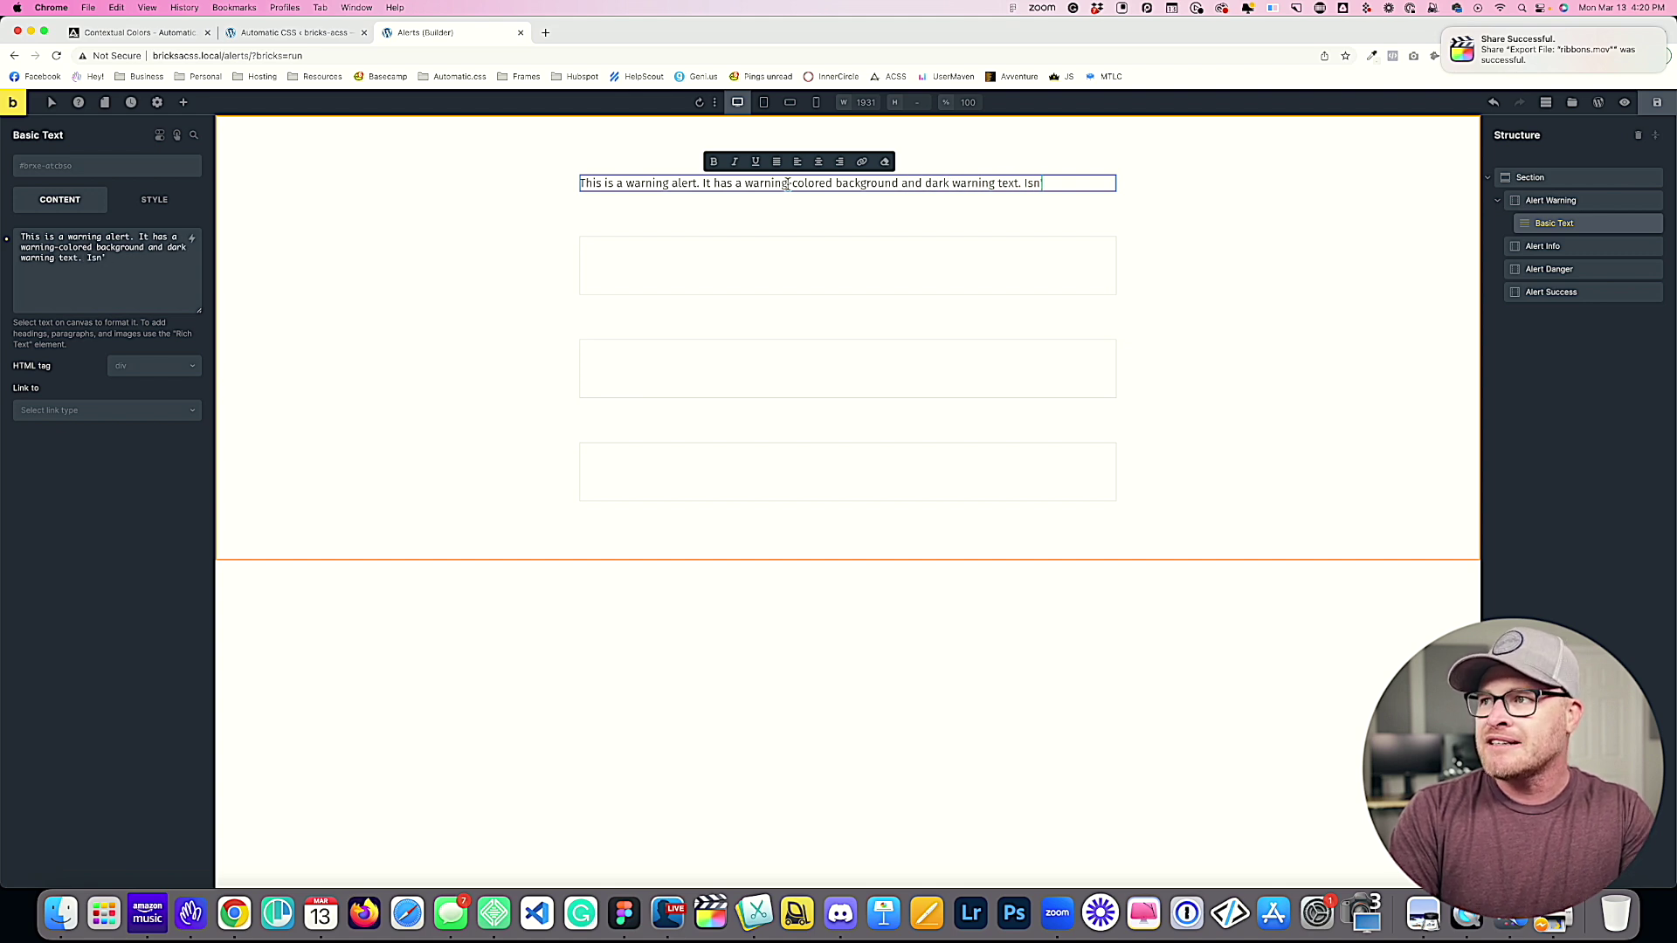
type("n't it a fantastic al")
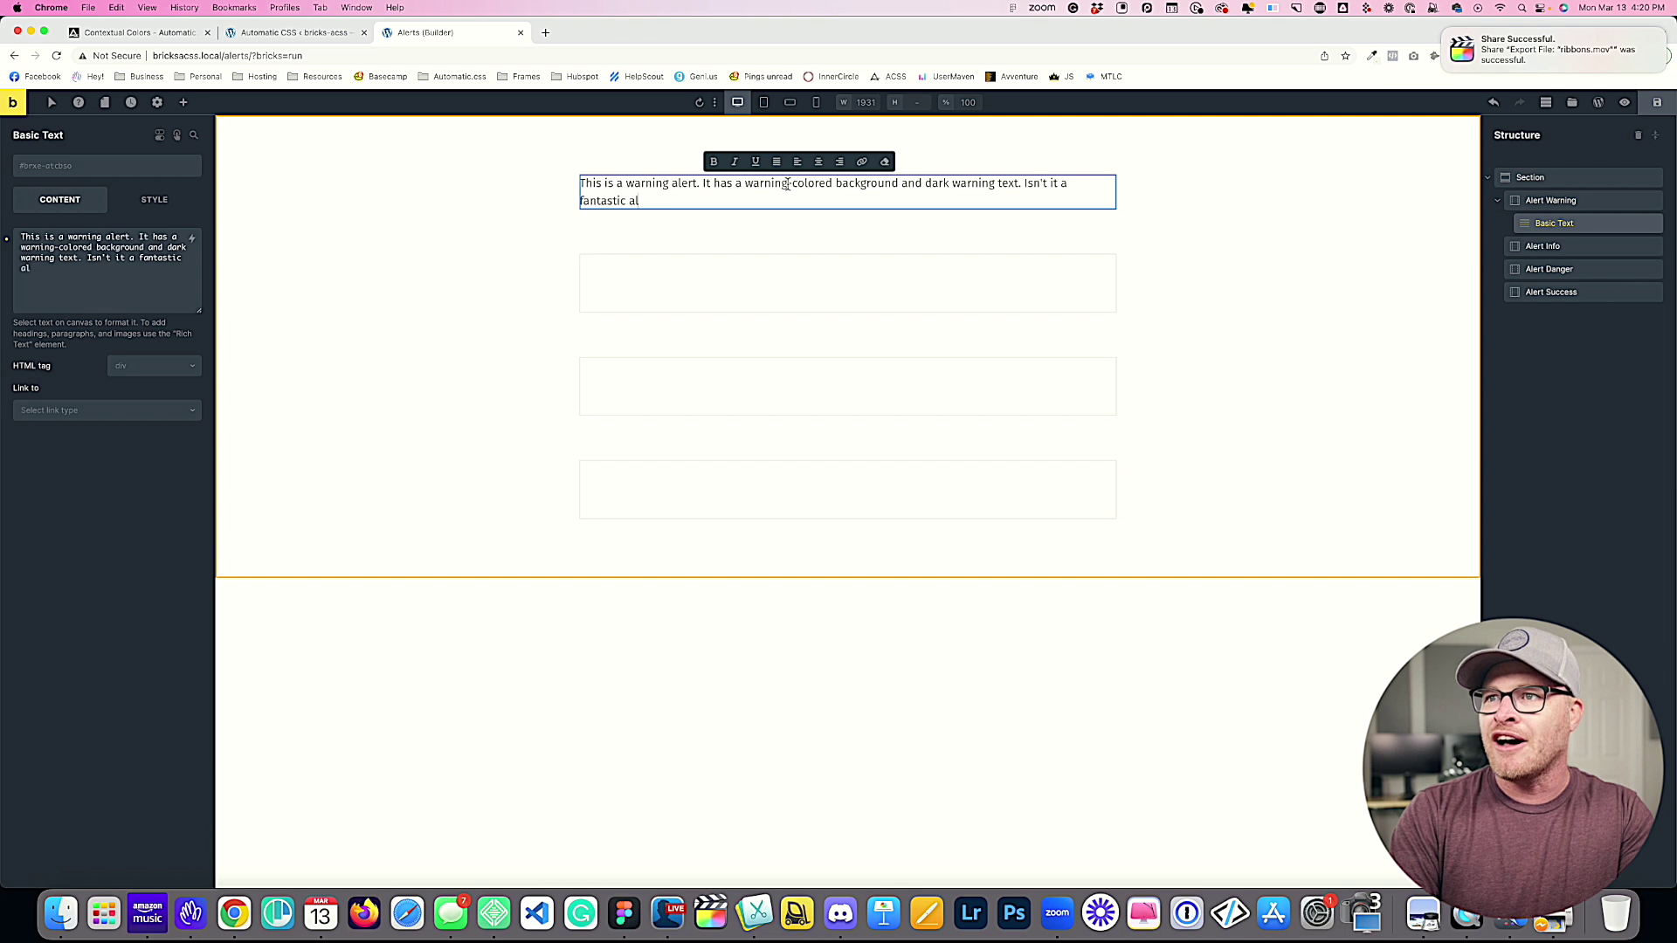
type("ert?")
left_click(411, 182)
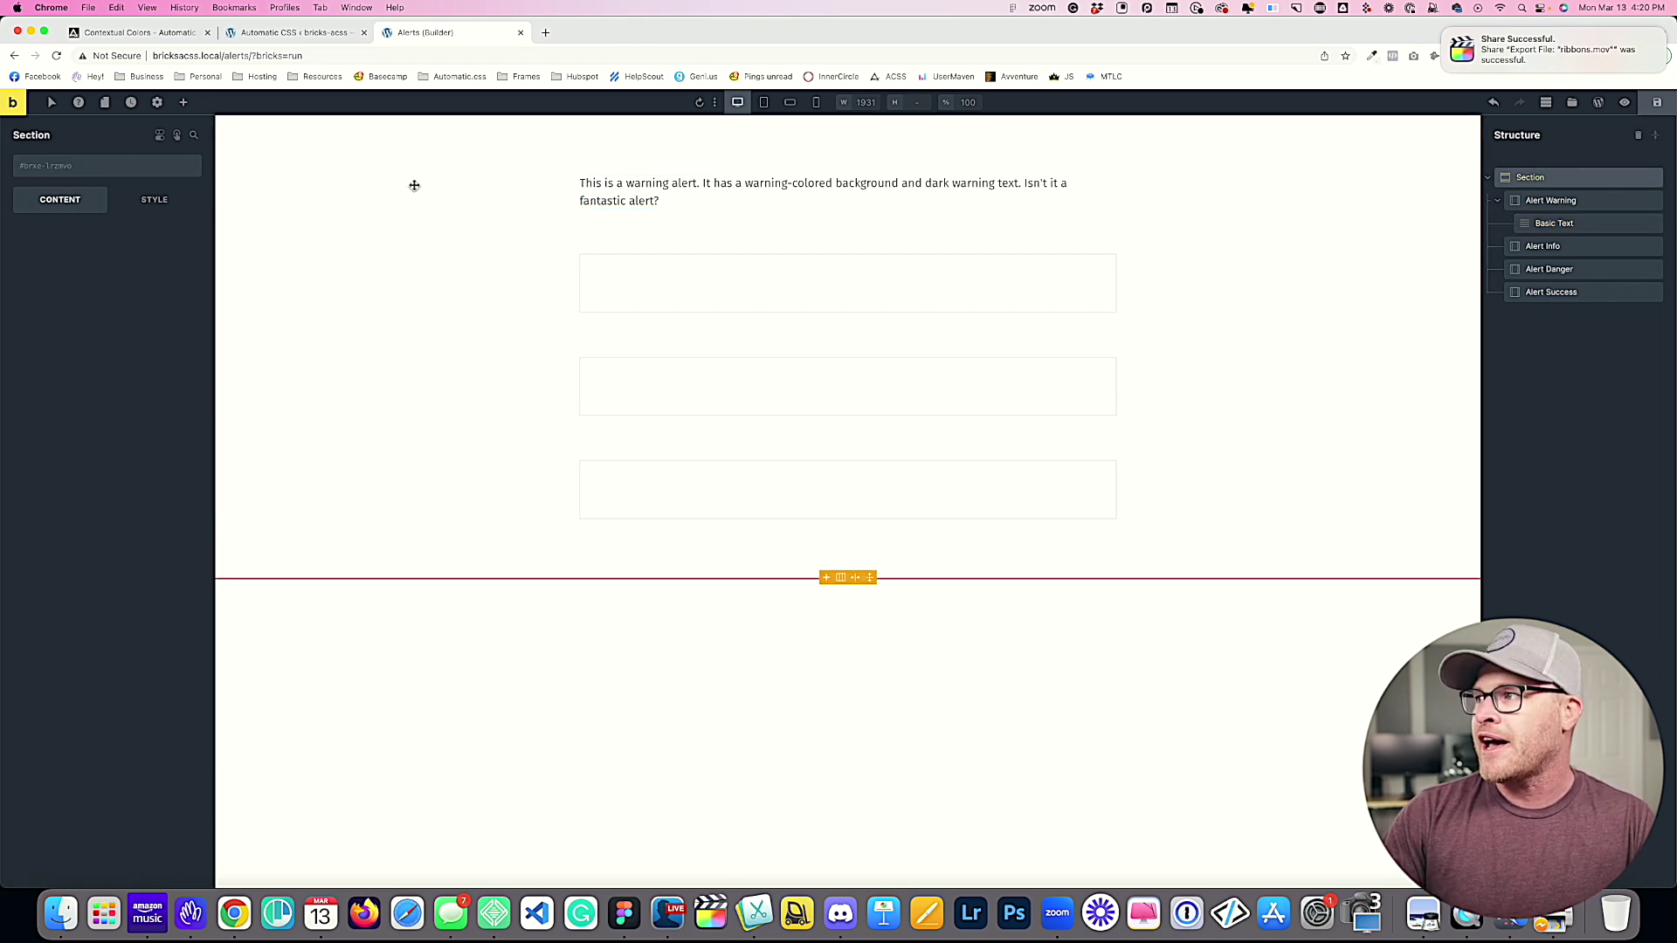
Step: Give Alert Warning the classes bg--warning, pad--l, text--warning-dark and rounded--m
left_click(1550, 200)
left_click(60, 166)
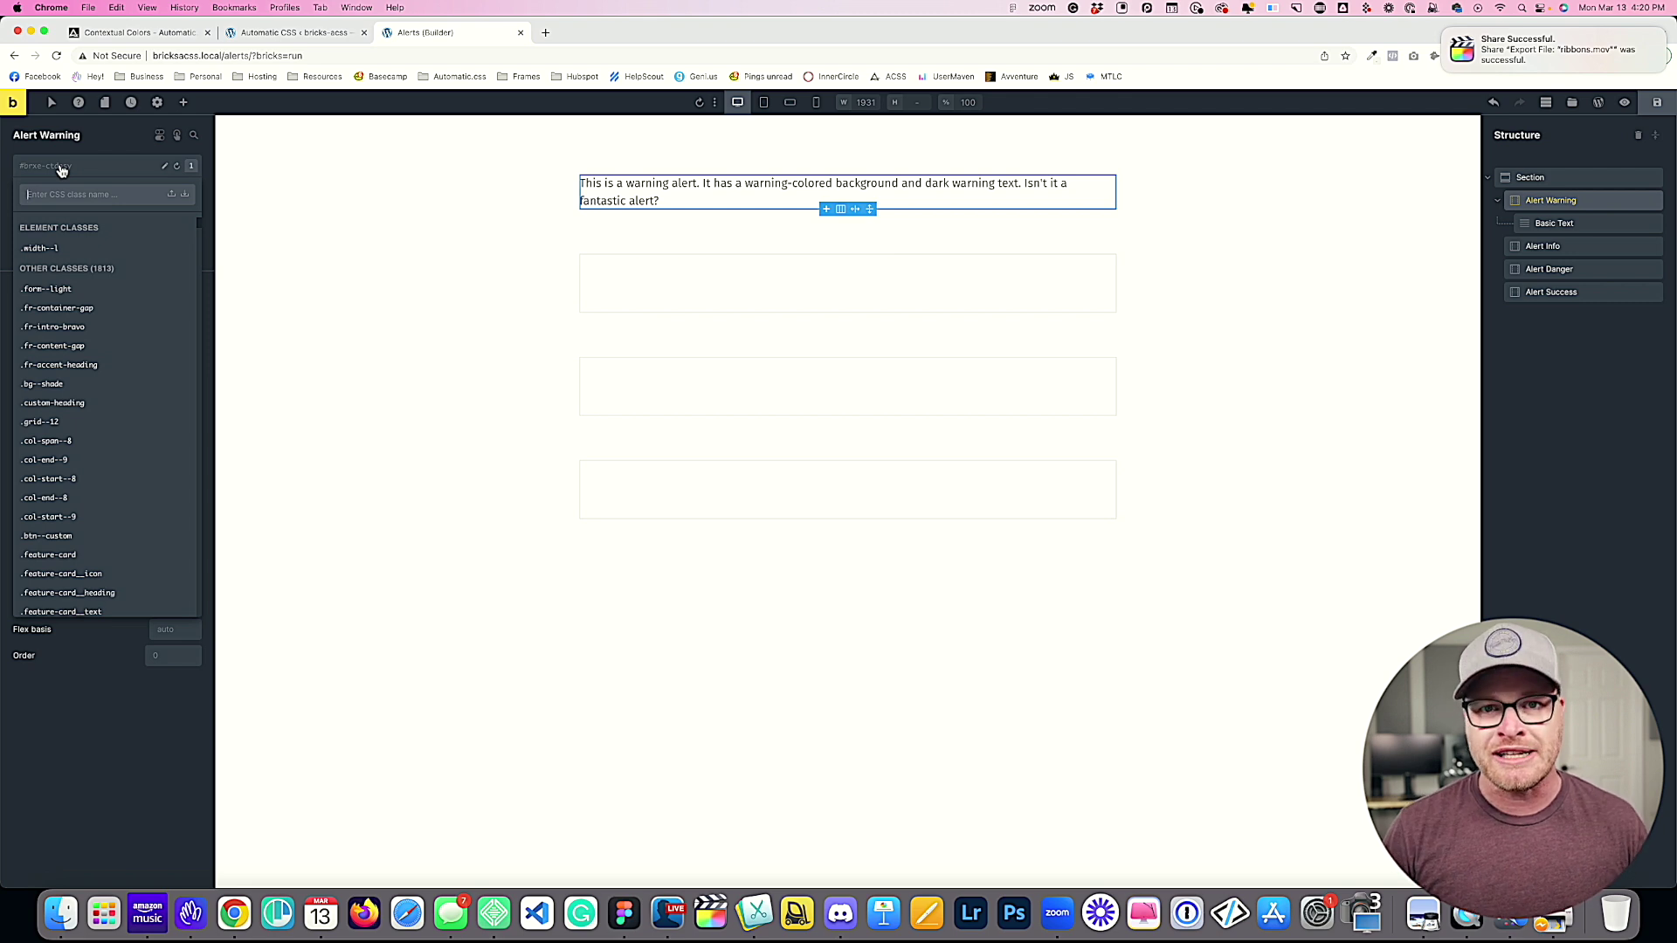
type("bg--warning")
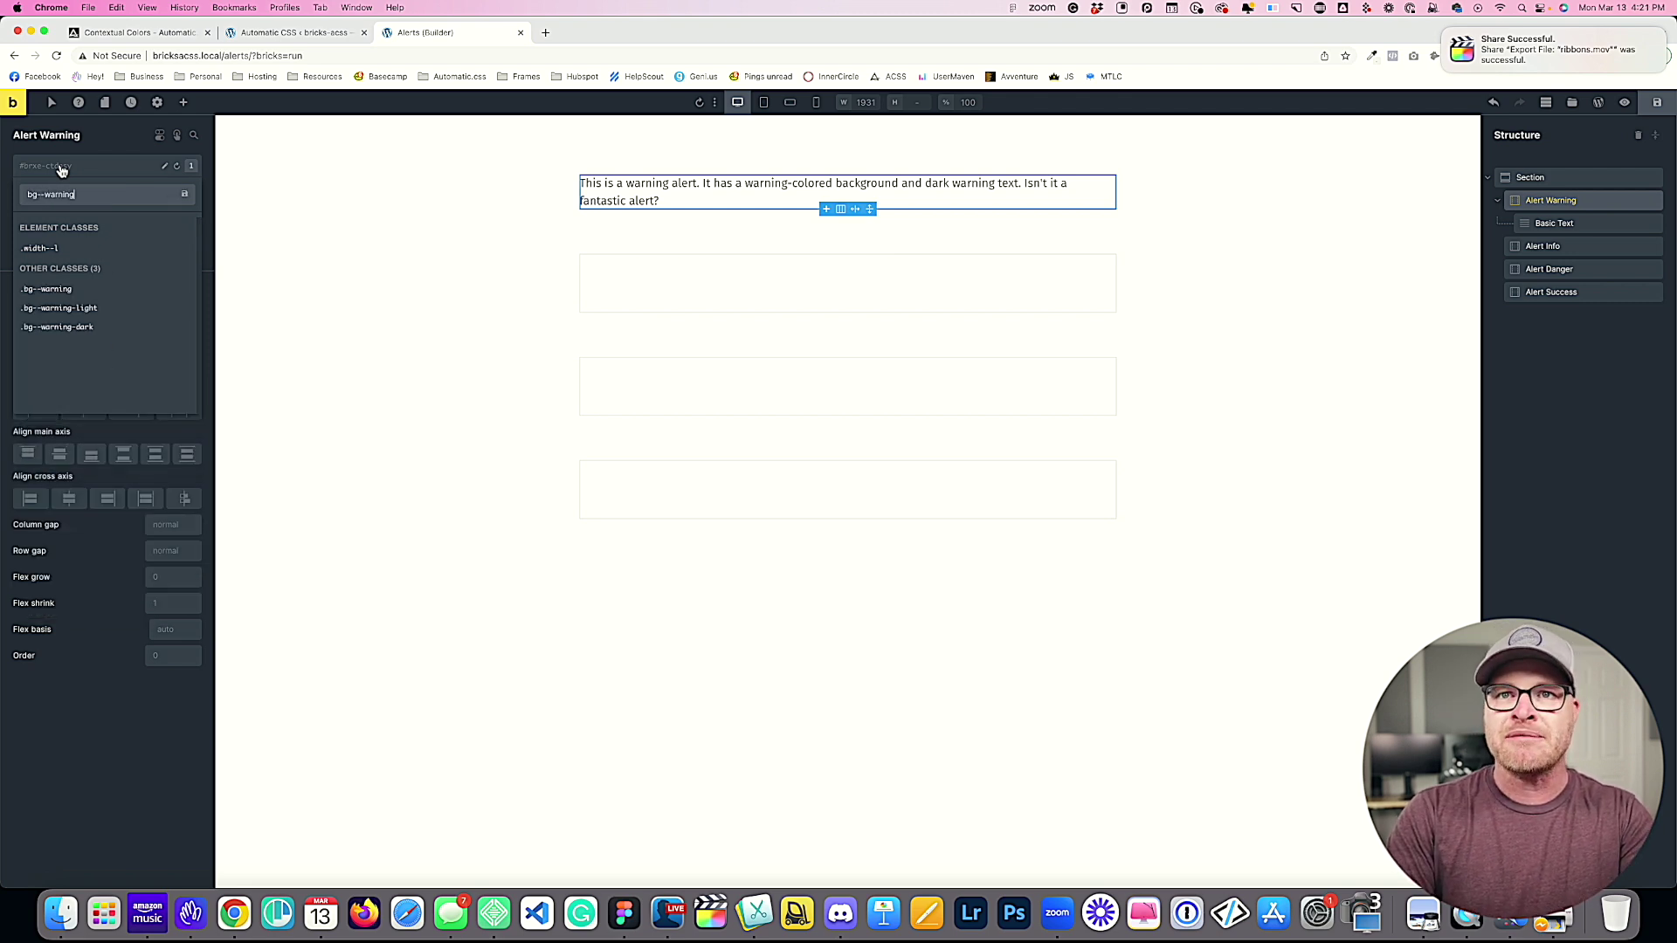
key("Return")
left_click(94, 168)
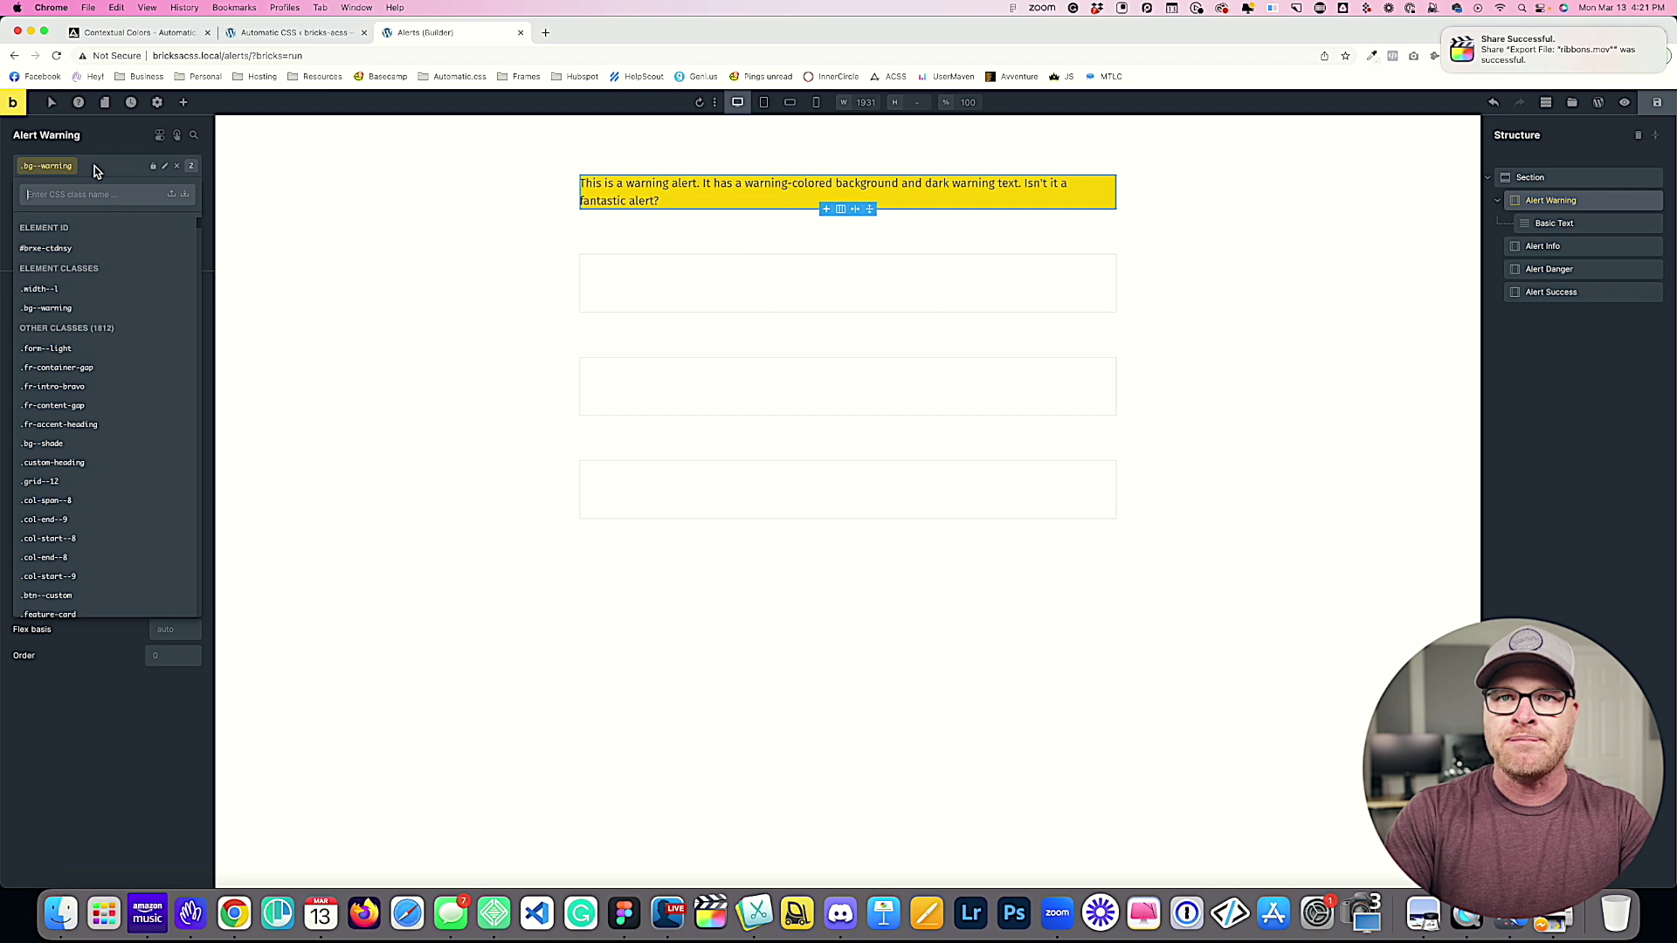
type("pad--l")
key("Return")
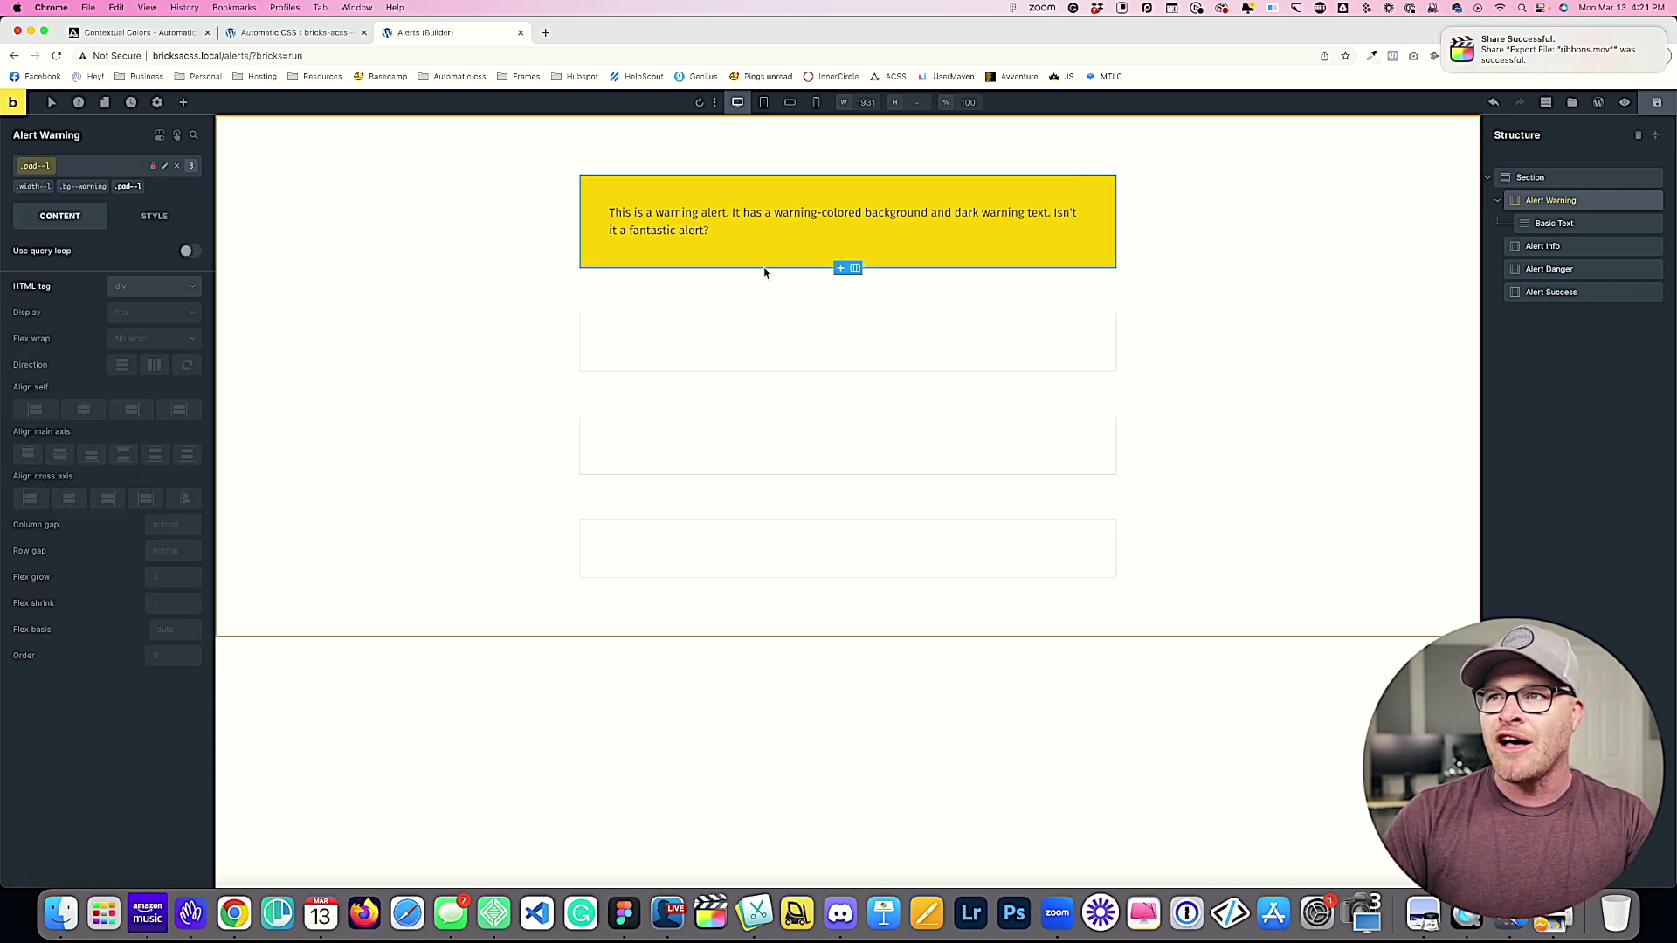
left_click(103, 171)
type("text--warn")
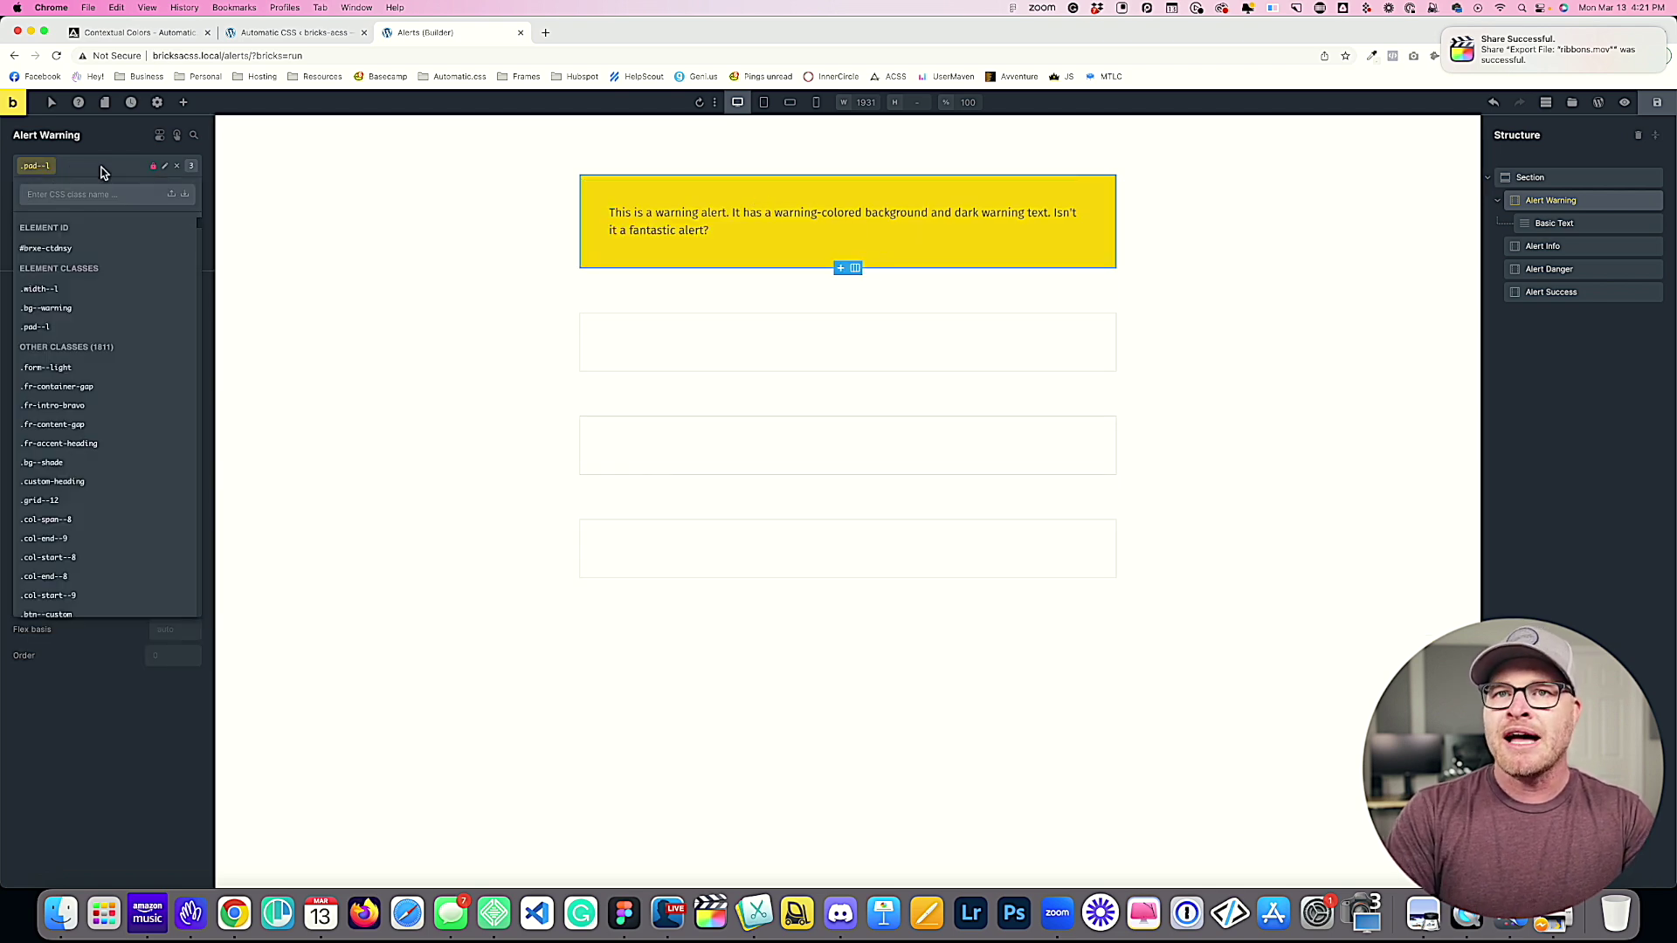
type("ing-dark")
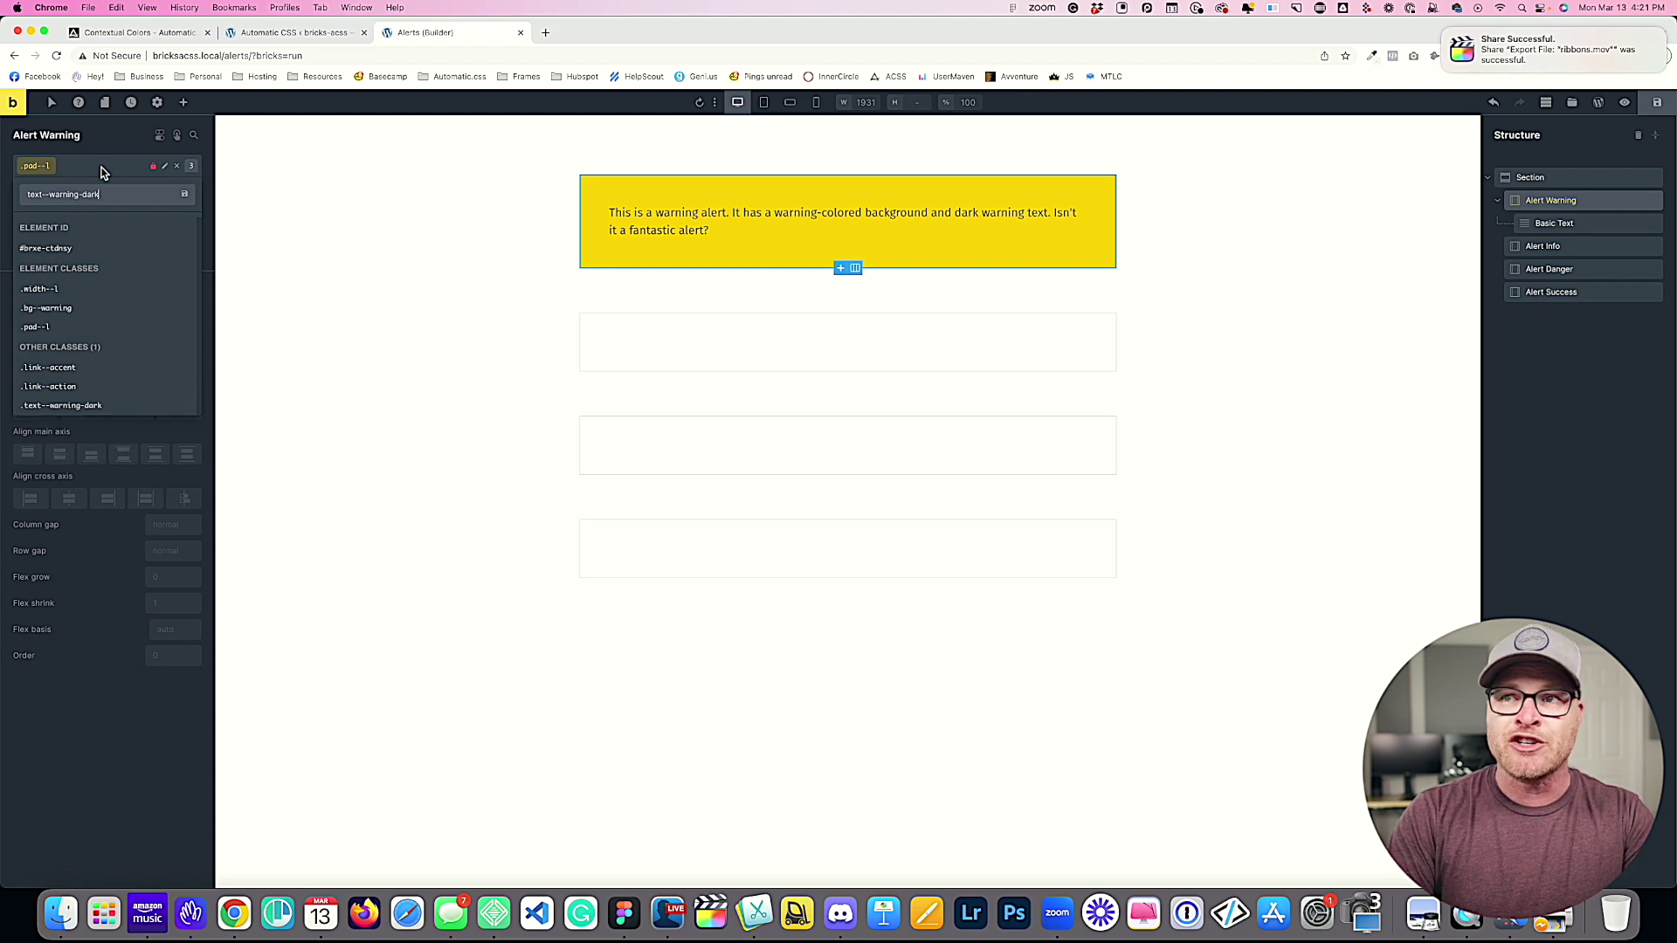
key("Return")
left_click(112, 167)
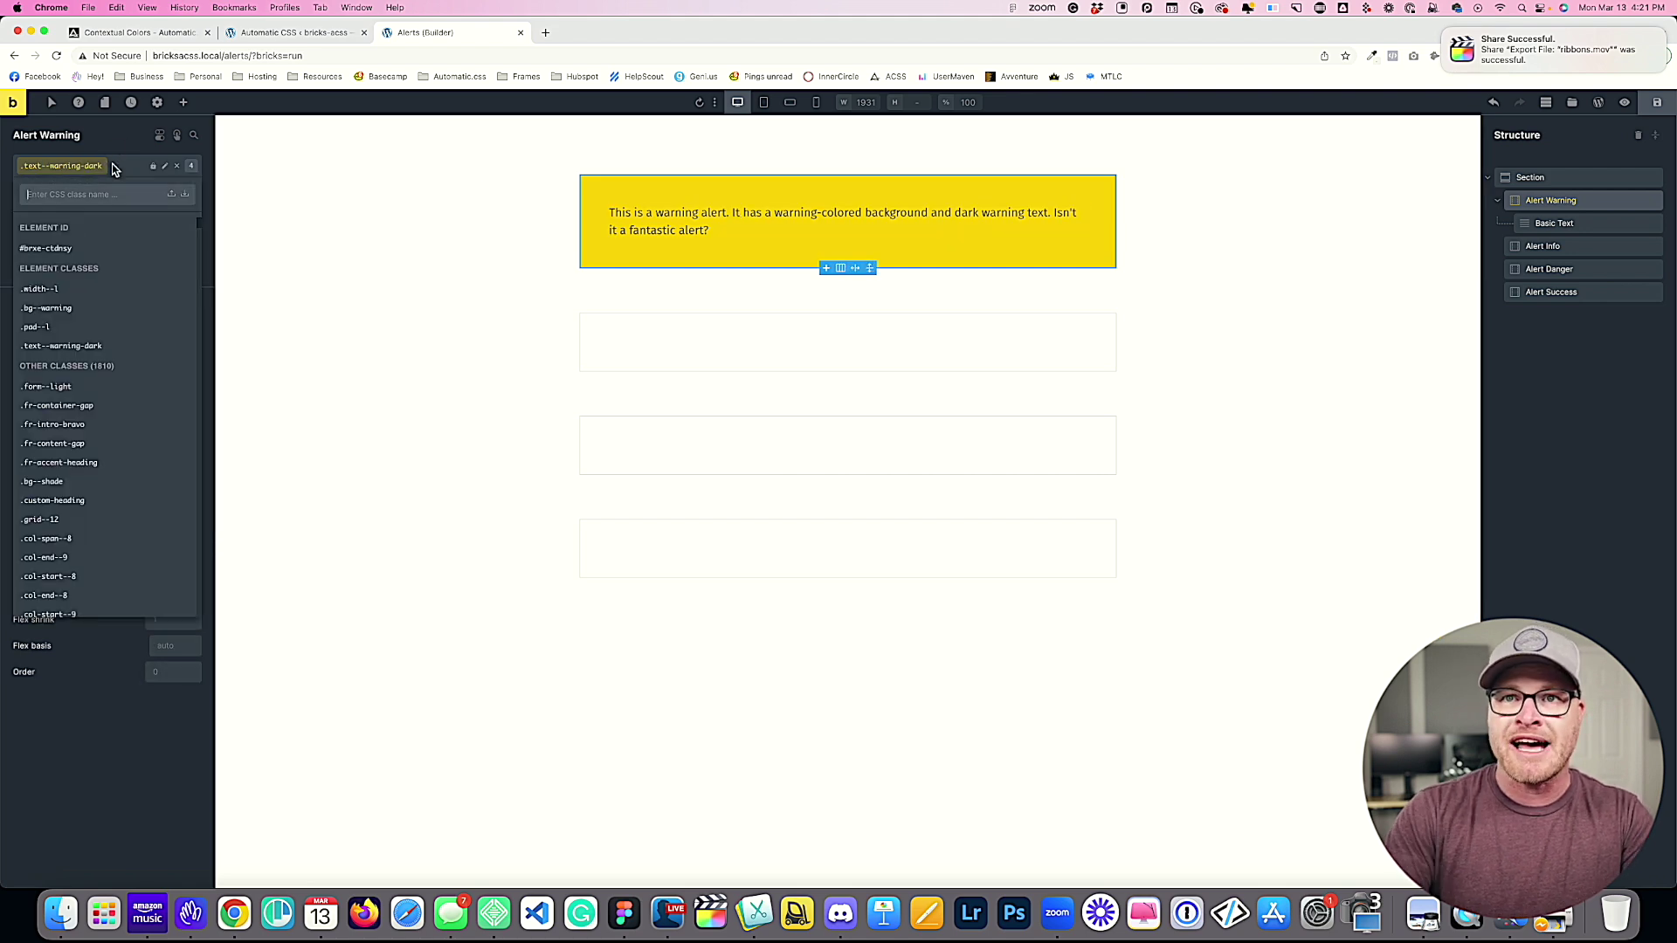
type("rounded--m")
key("Return")
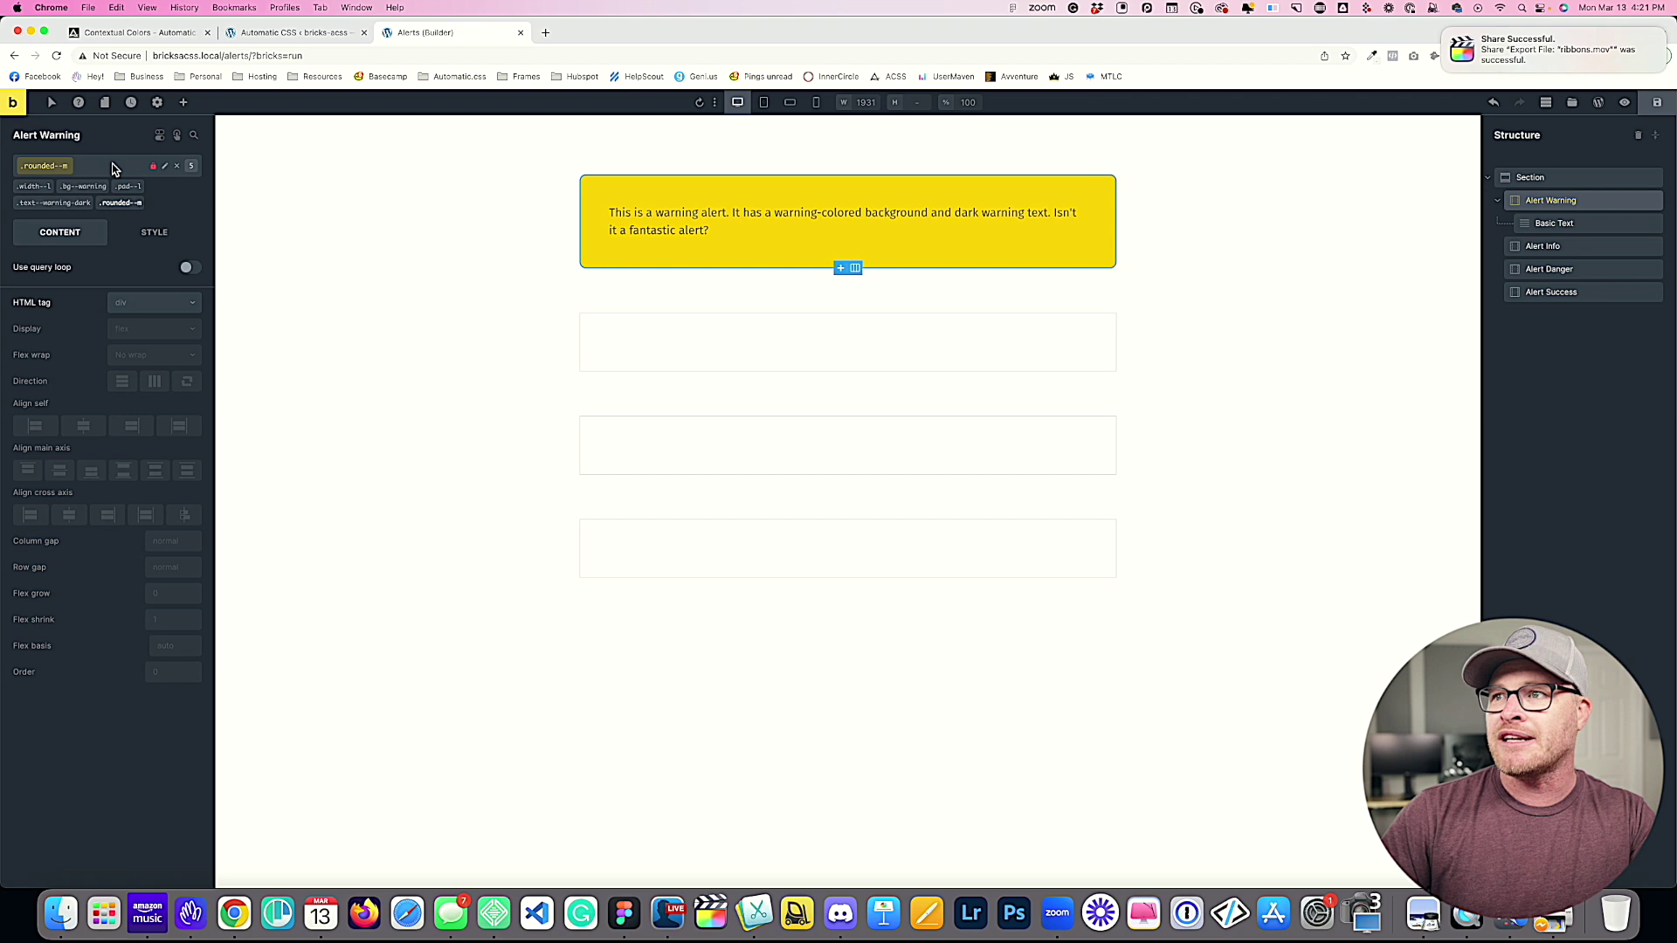
Step: Save the page and check the alerts on the front end, then return to the builder
key("super+s")
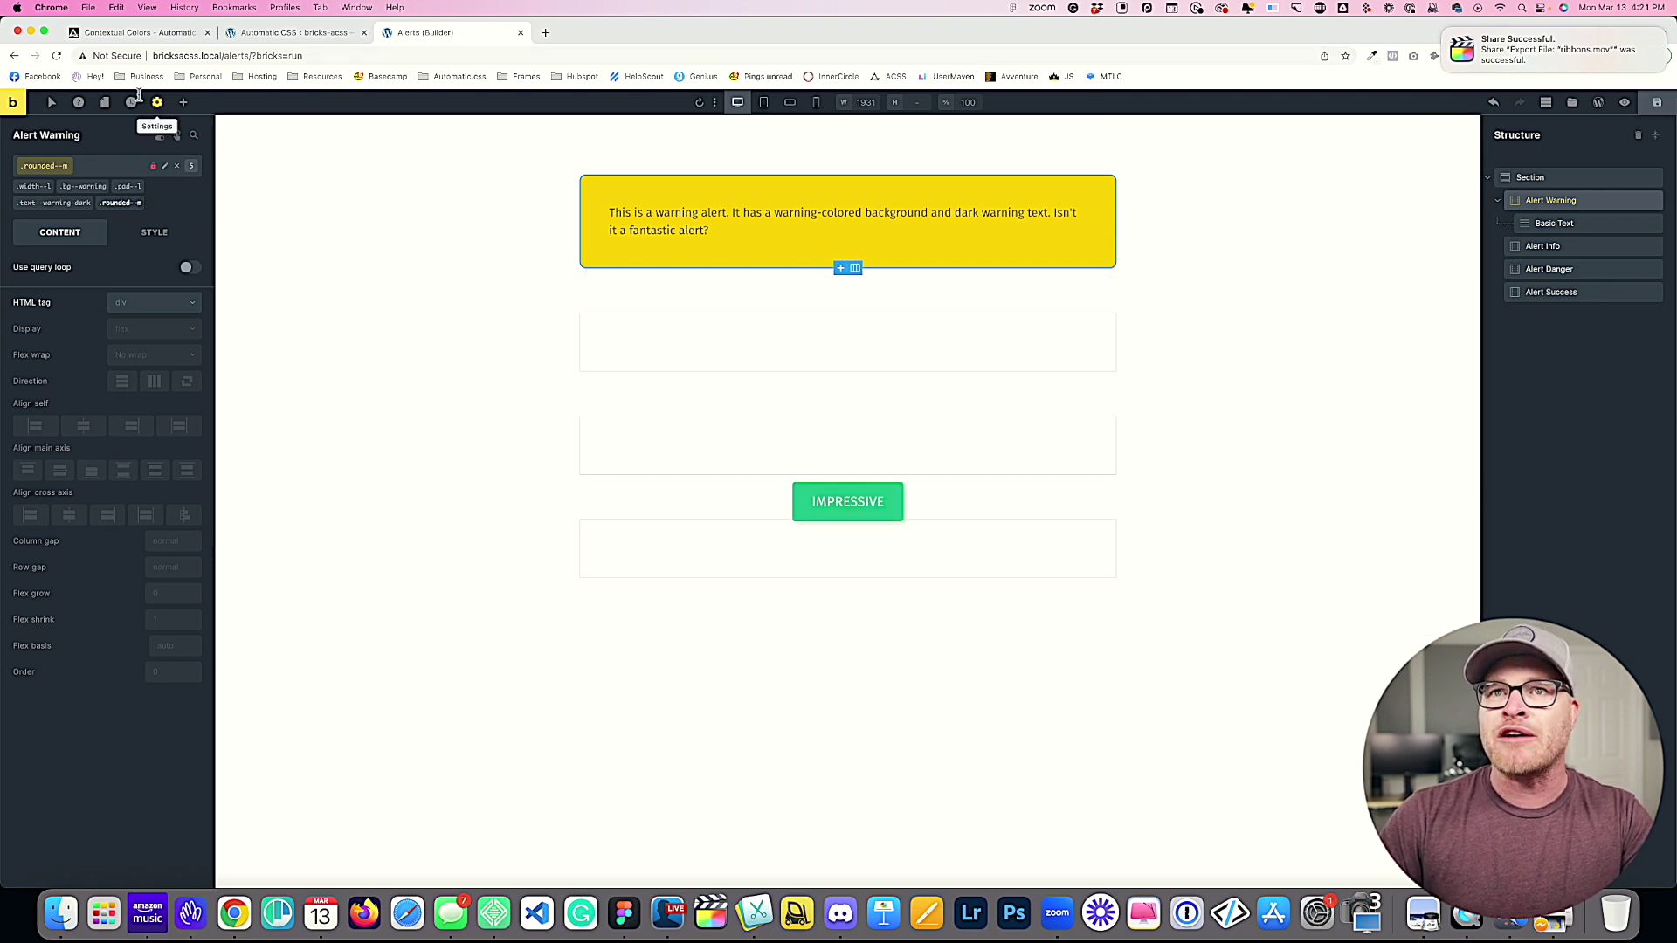
left_click(559, 33)
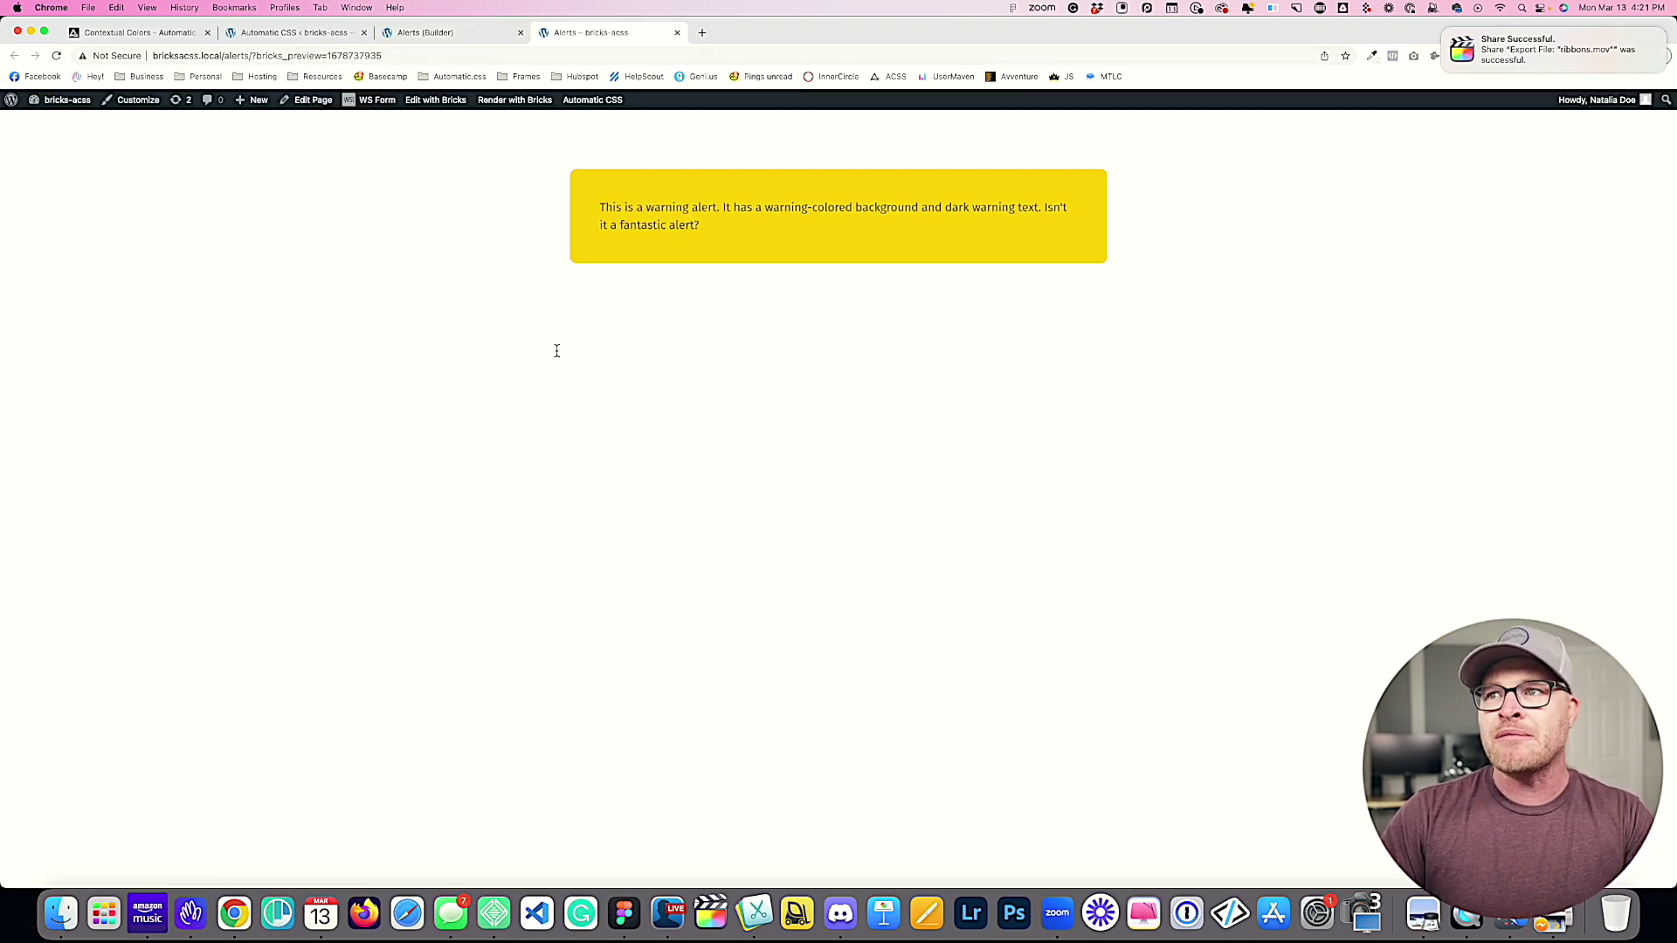
left_click(456, 41)
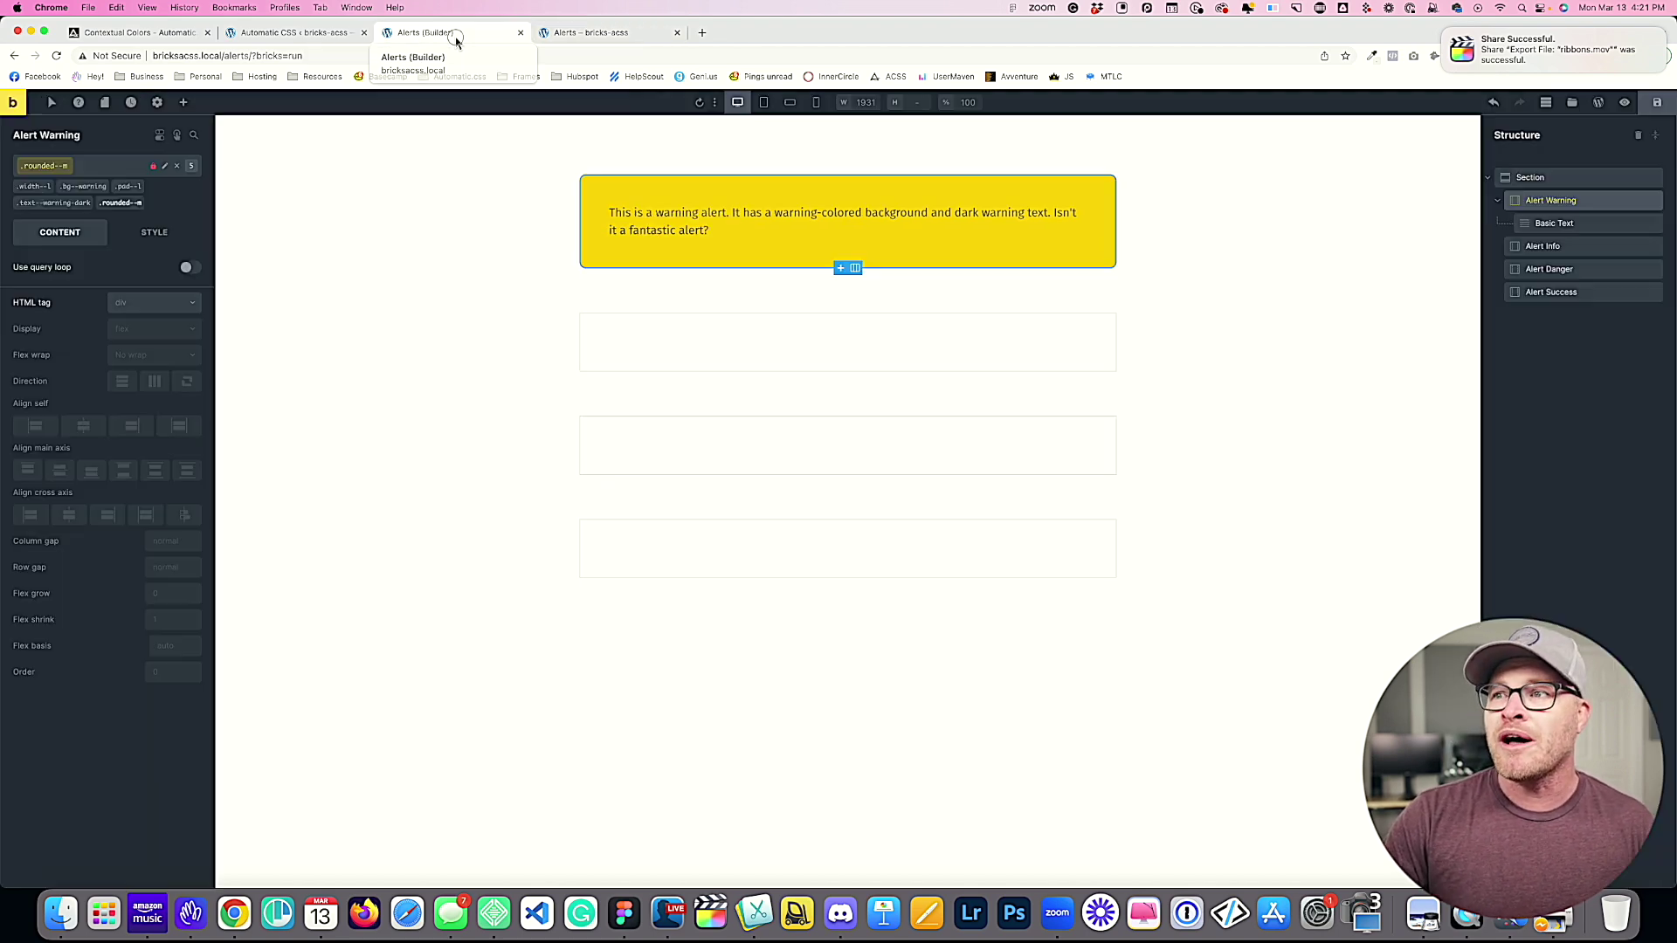
Step: Add new global classes alert and alert--info to the Alert Info box
left_click(724, 357)
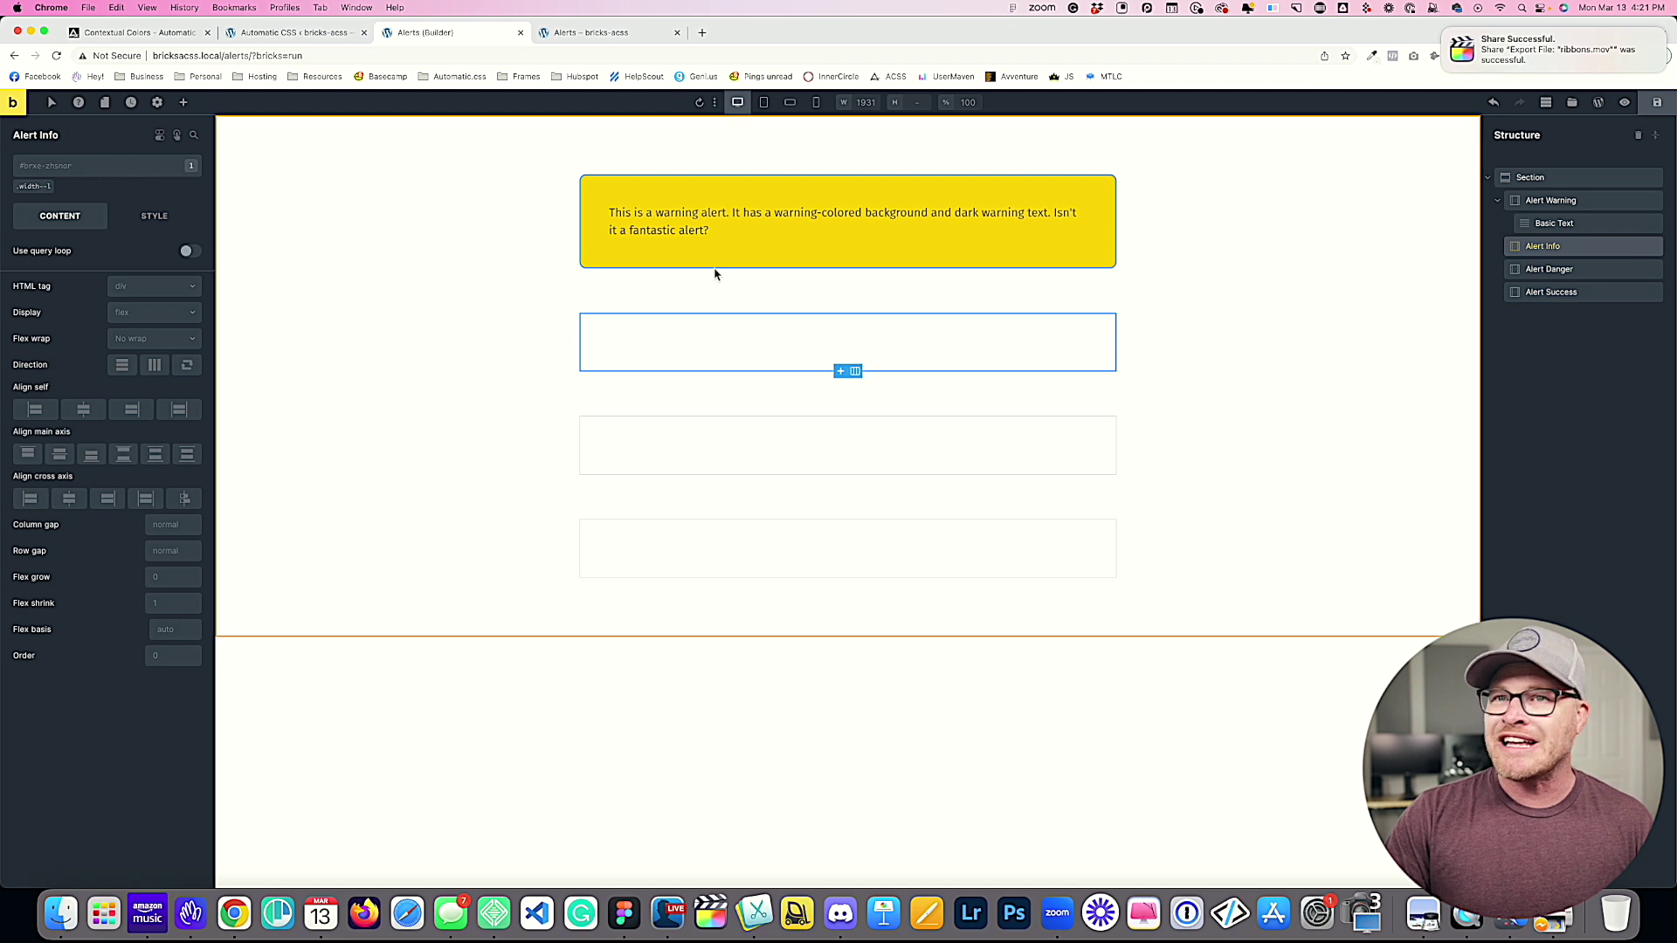
left_click(74, 176)
type("alert")
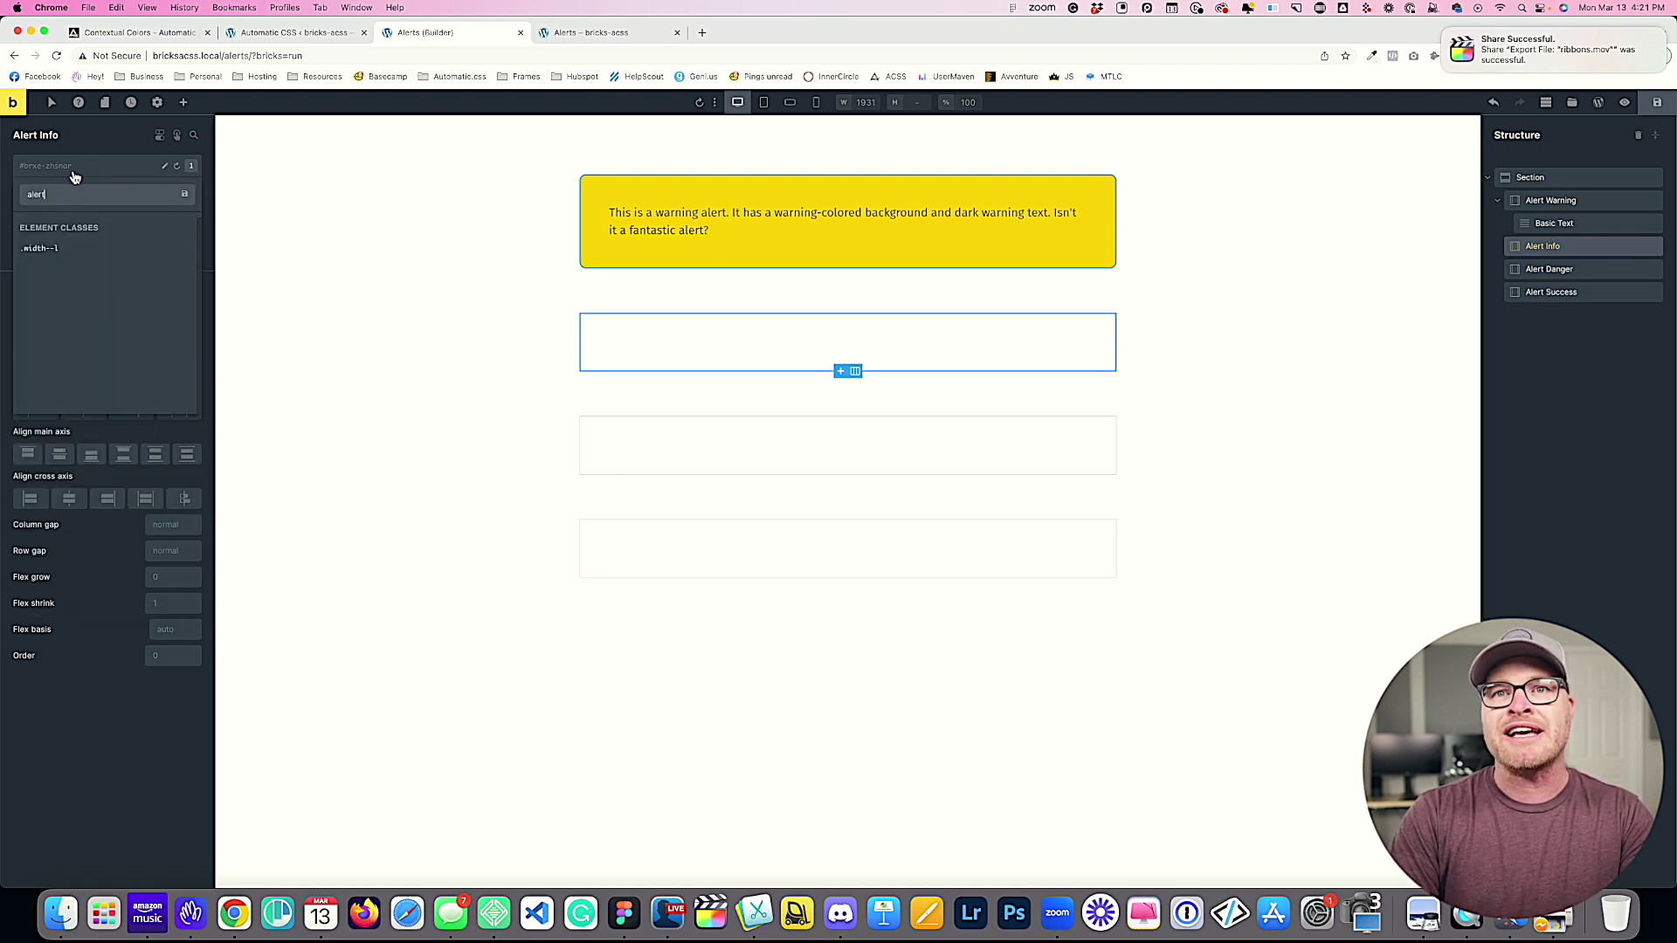
key("Return")
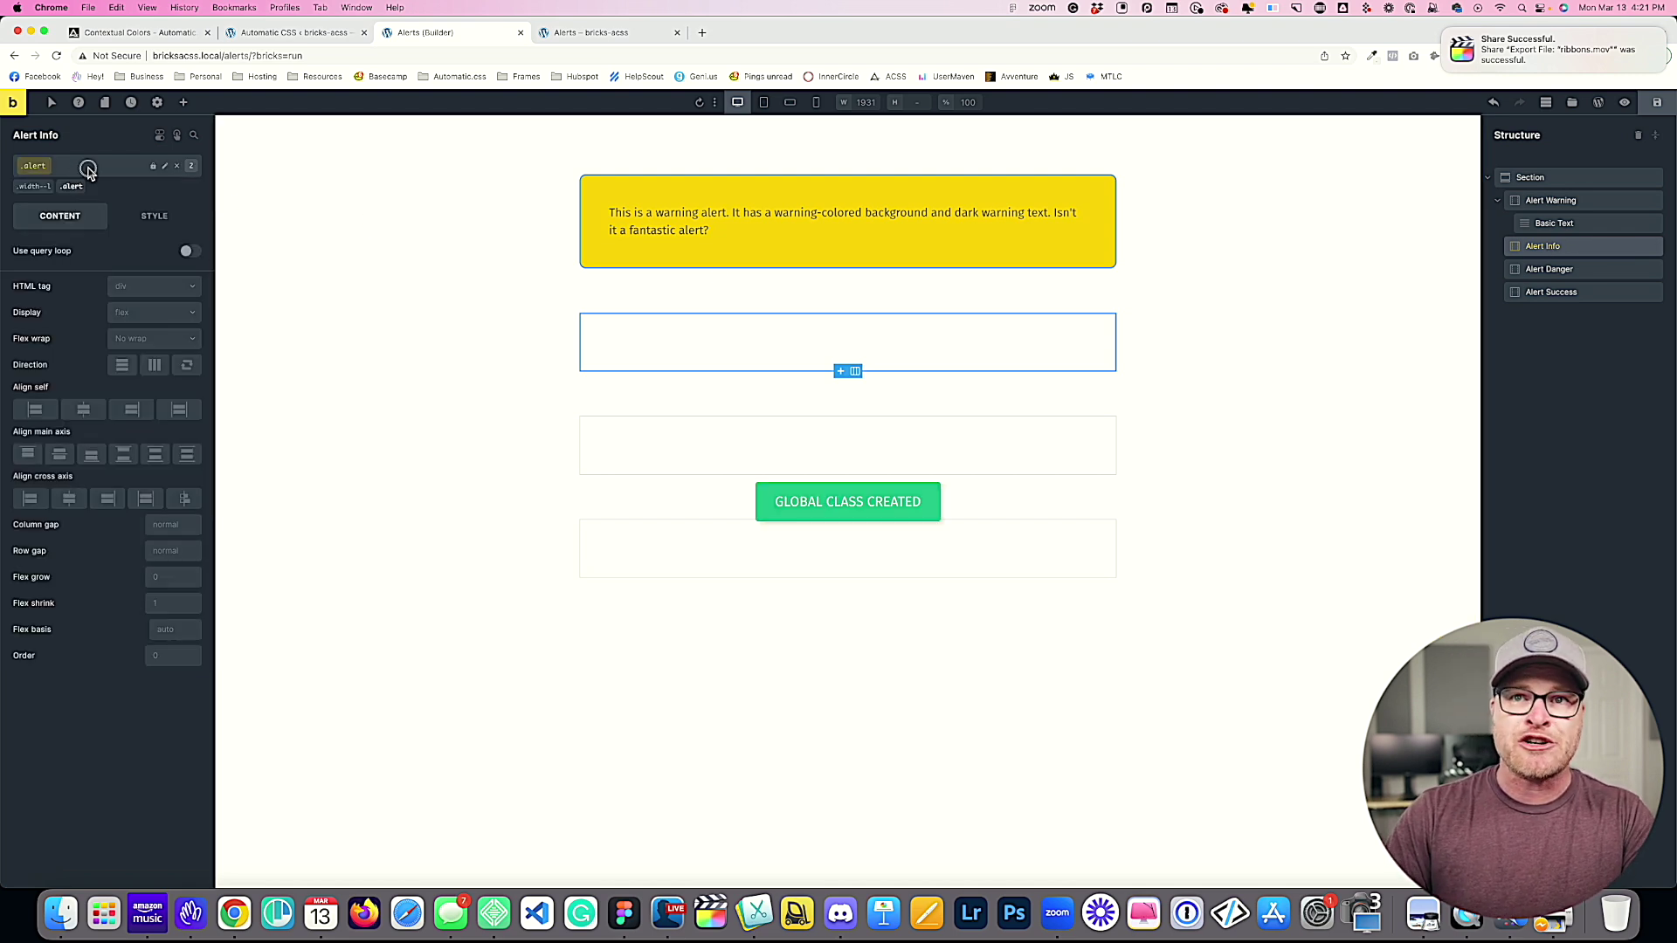
left_click(87, 171)
type("alert-")
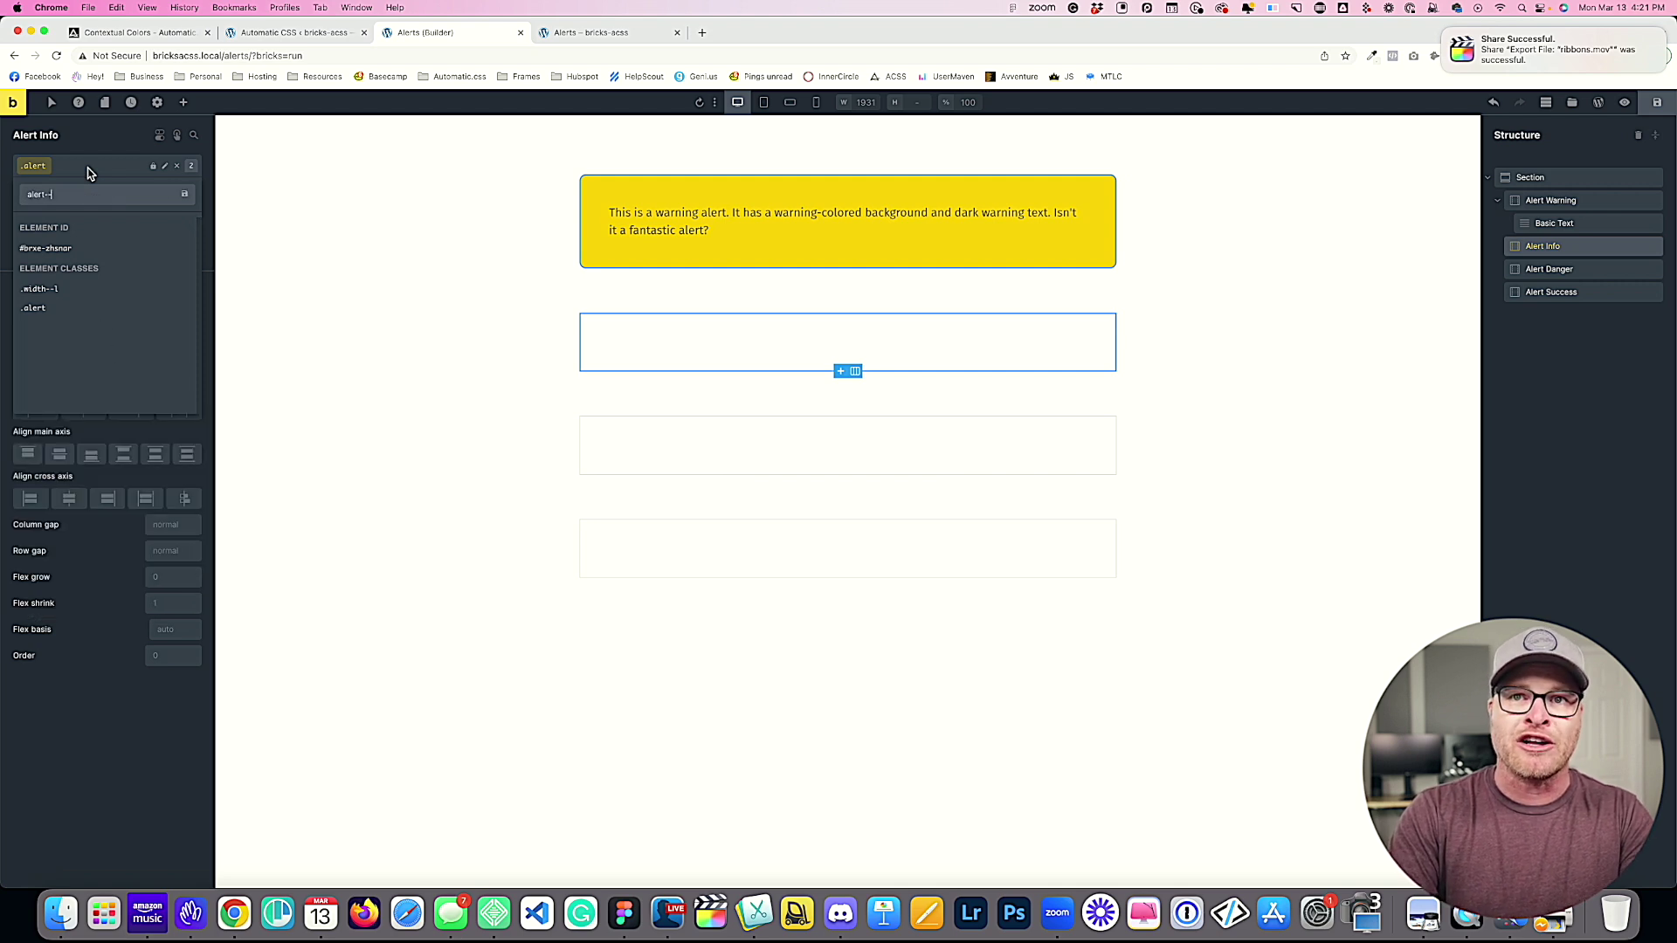
type("-info")
key("Return")
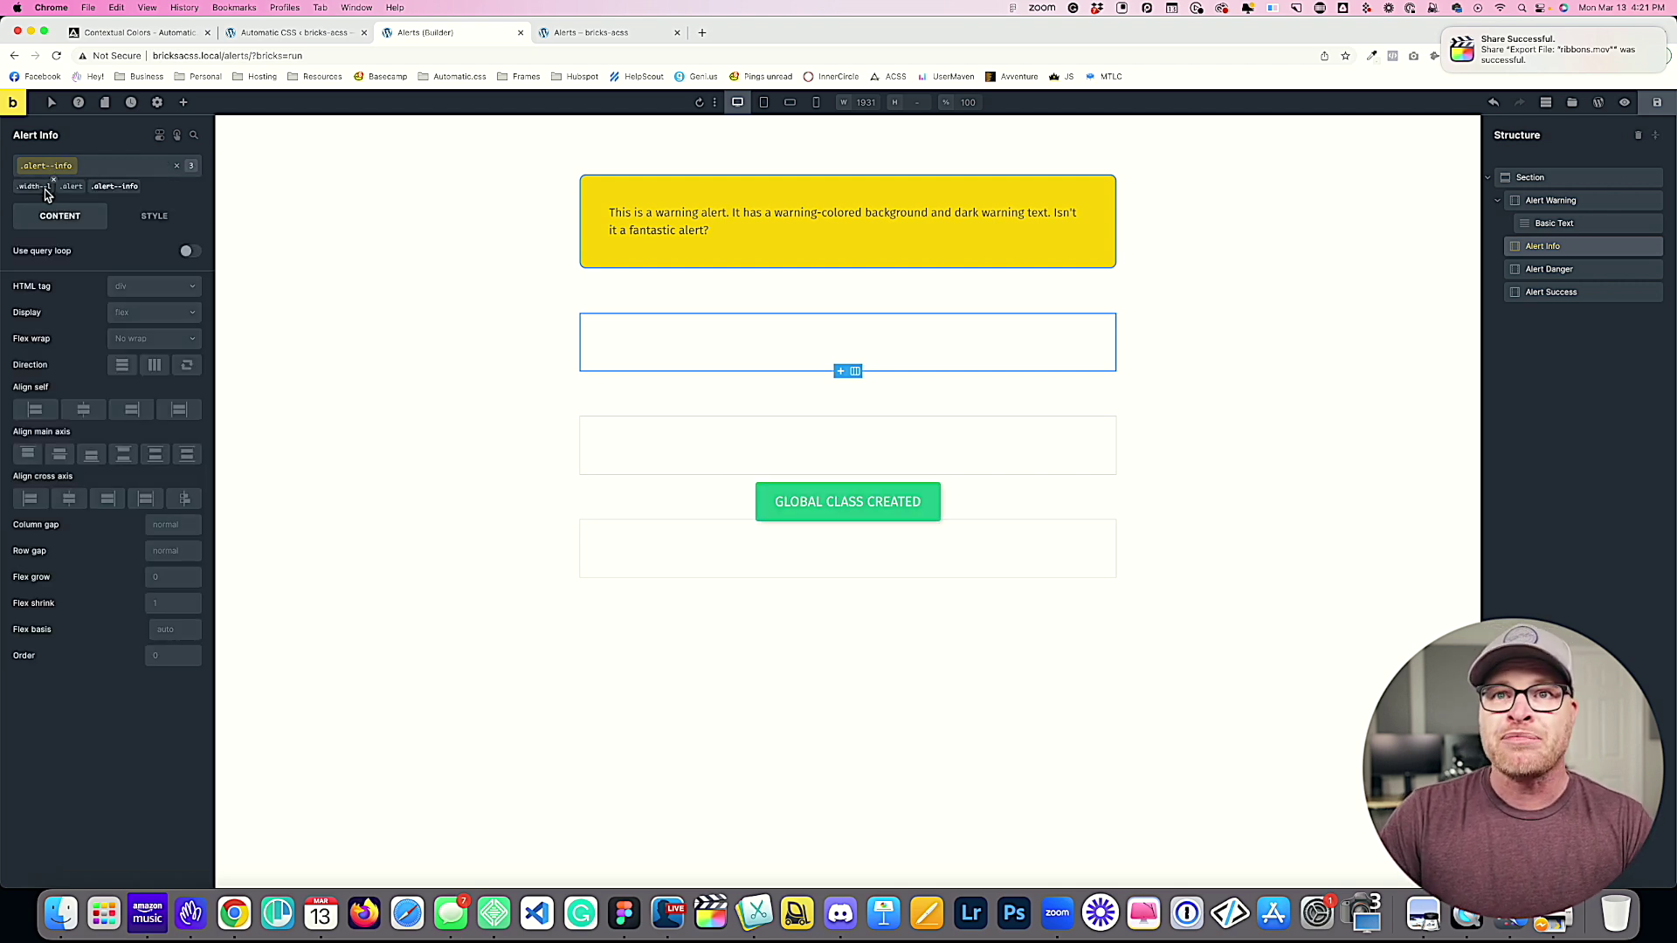
Step: Give the .alert class var(--space-l) padding on all four sides
left_click(70, 186)
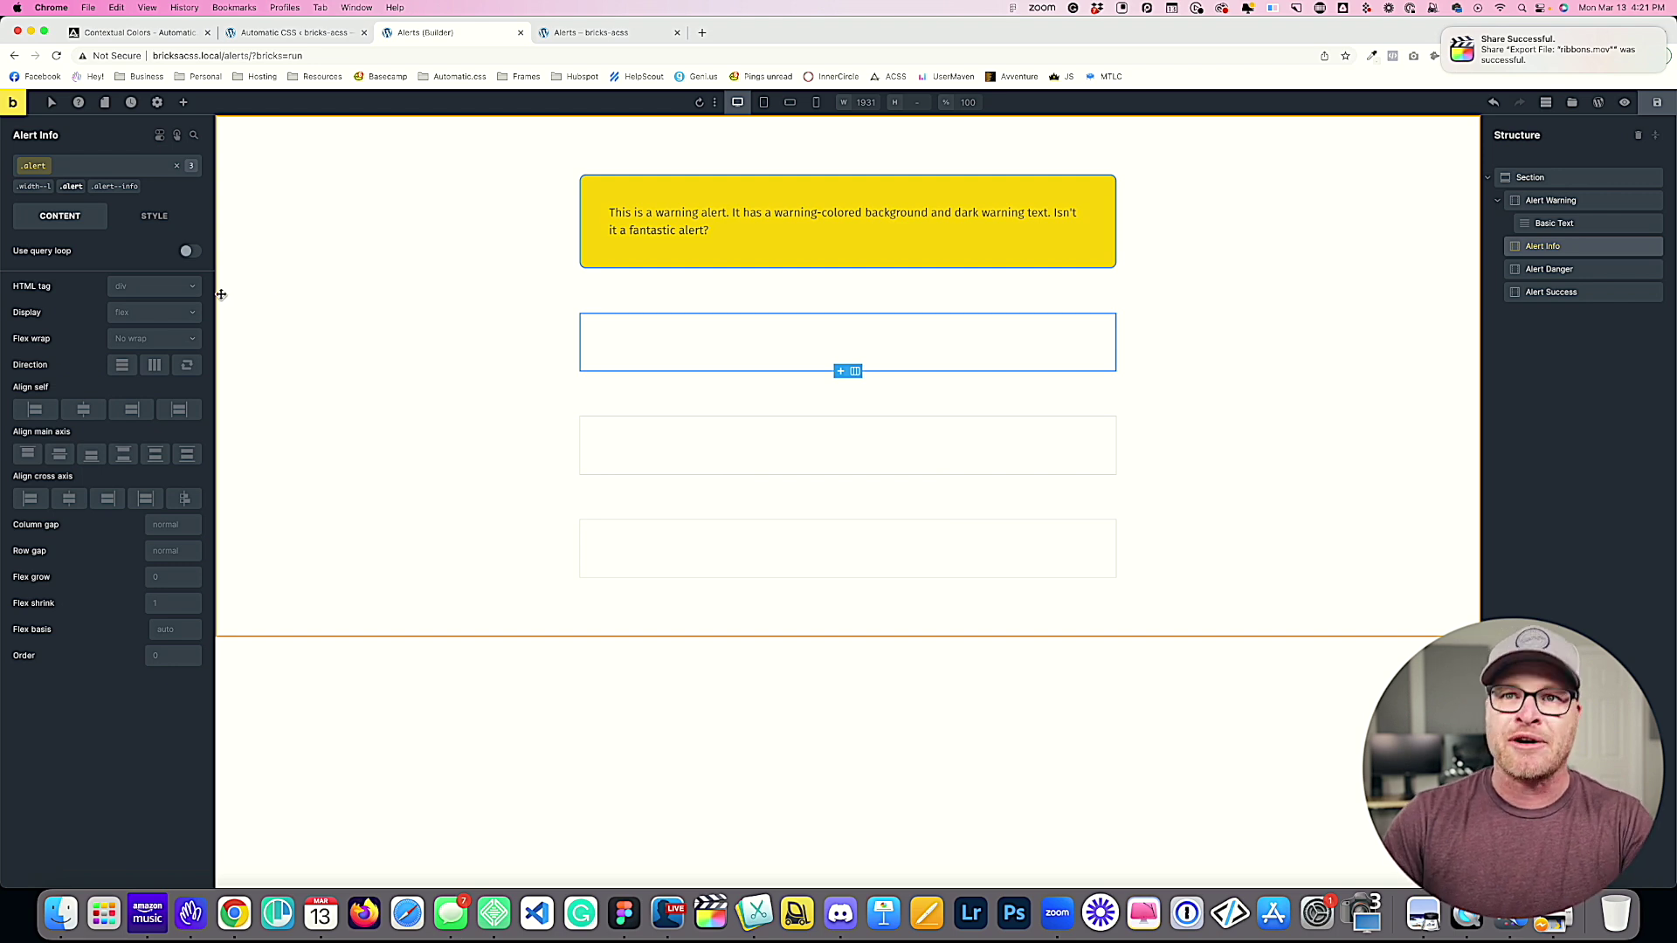
left_click(153, 215)
left_click(132, 260)
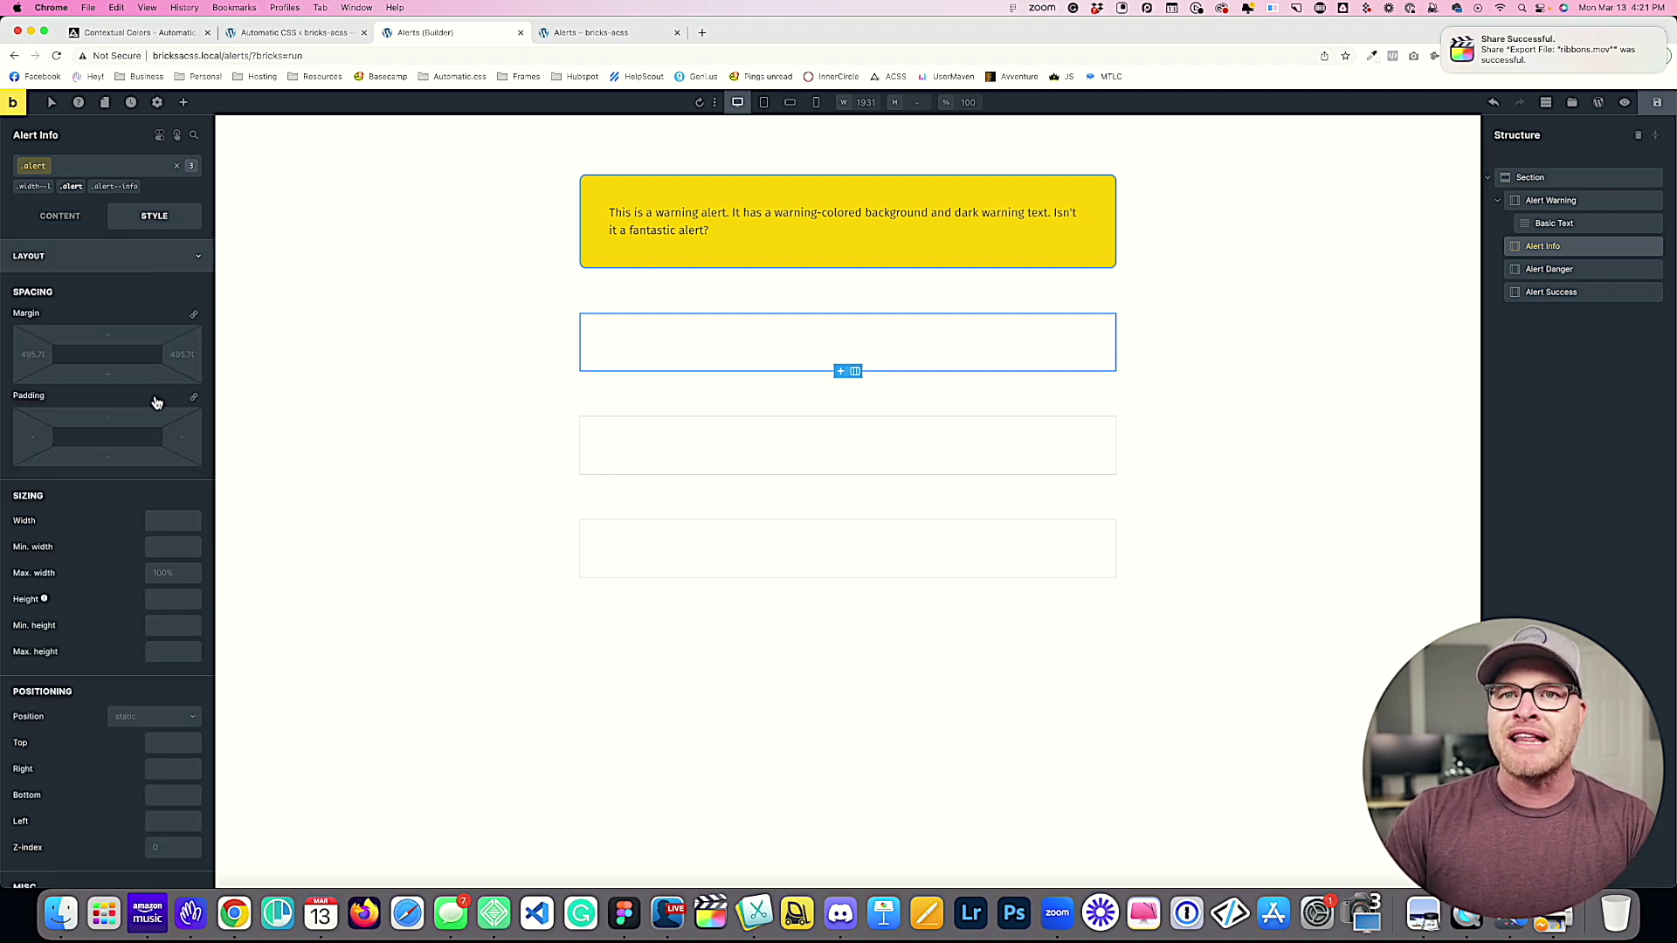
left_click(127, 416)
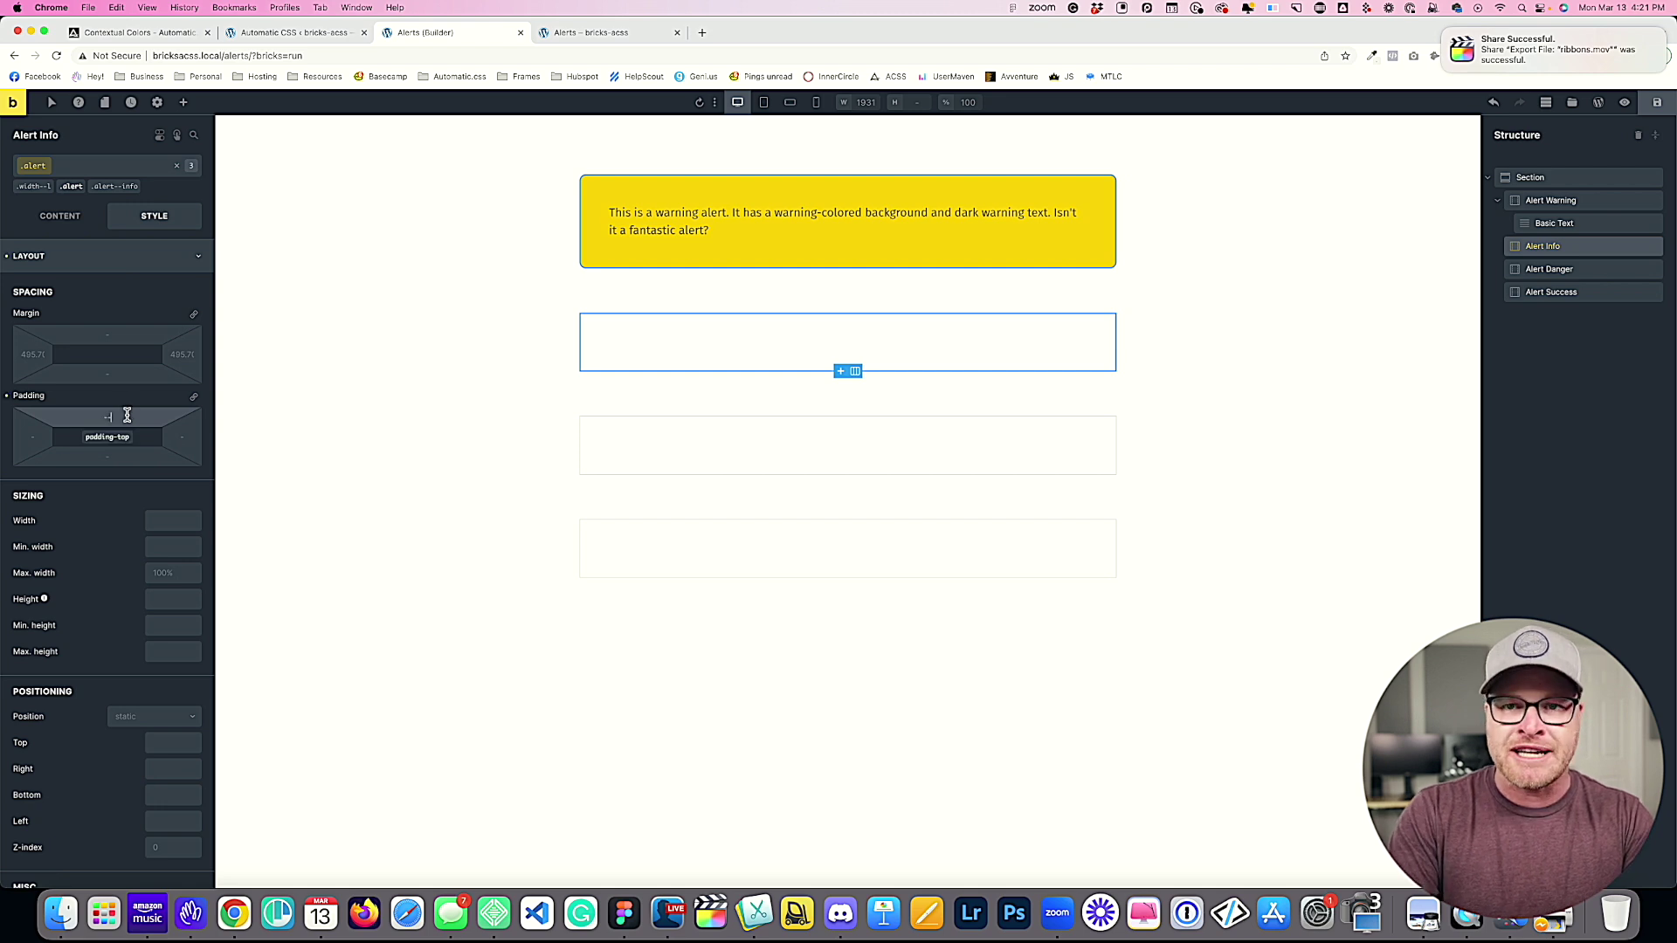
type("--space-l")
left_click(194, 396)
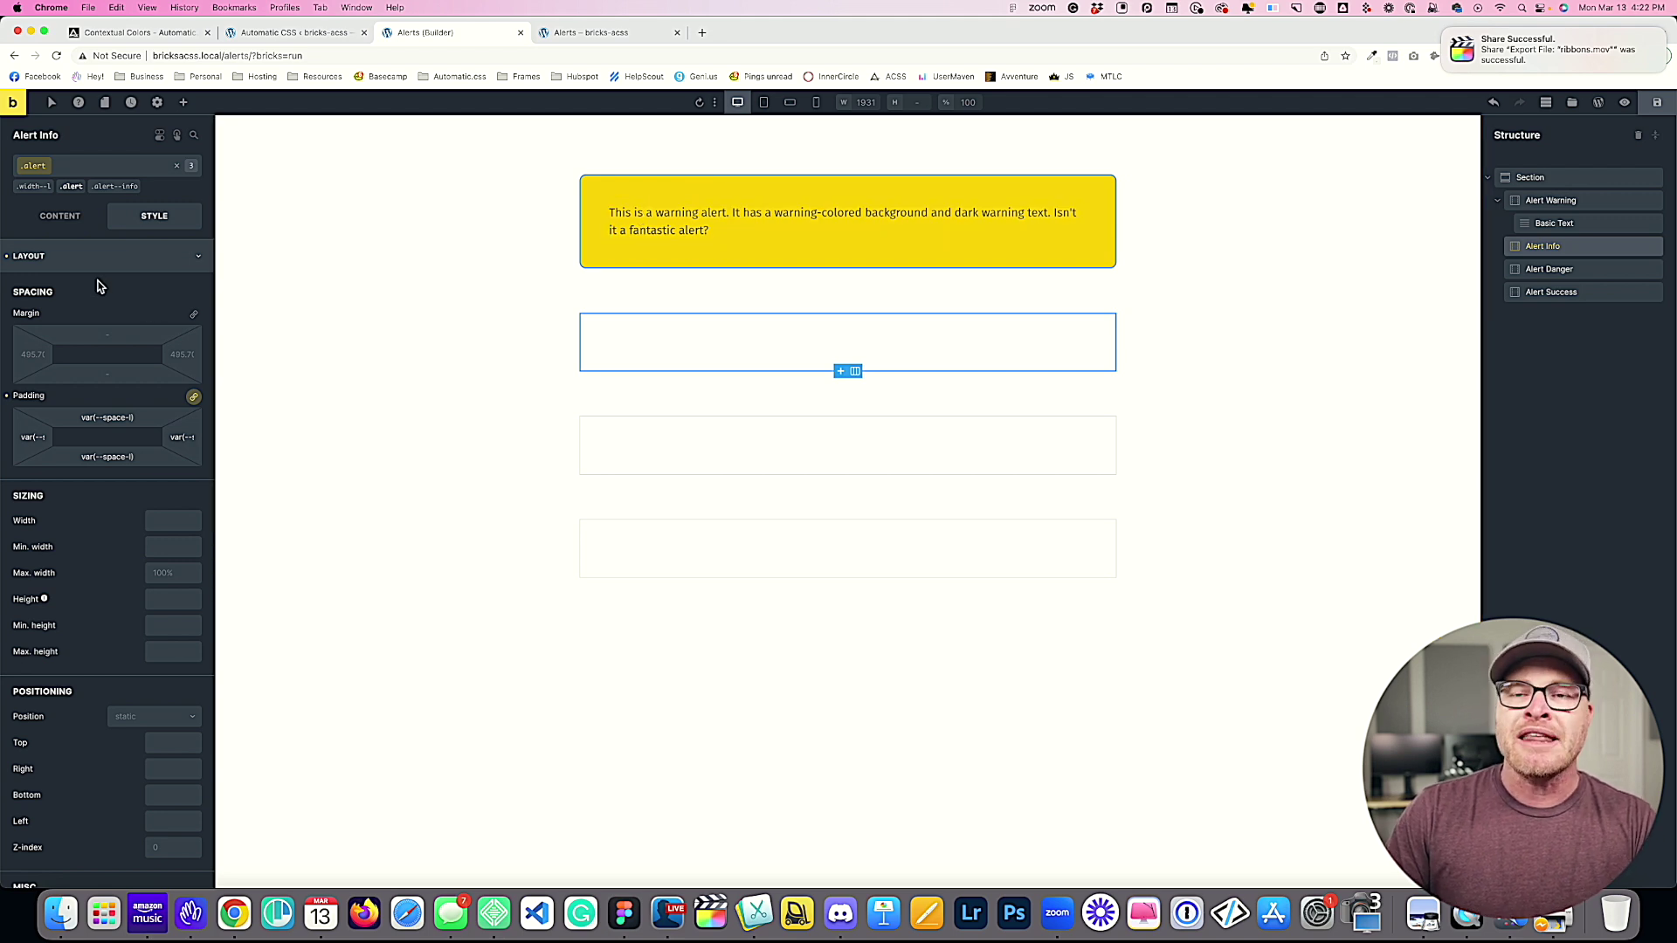
Step: Open the background colour picker for the .alert--info class
left_click(114, 186)
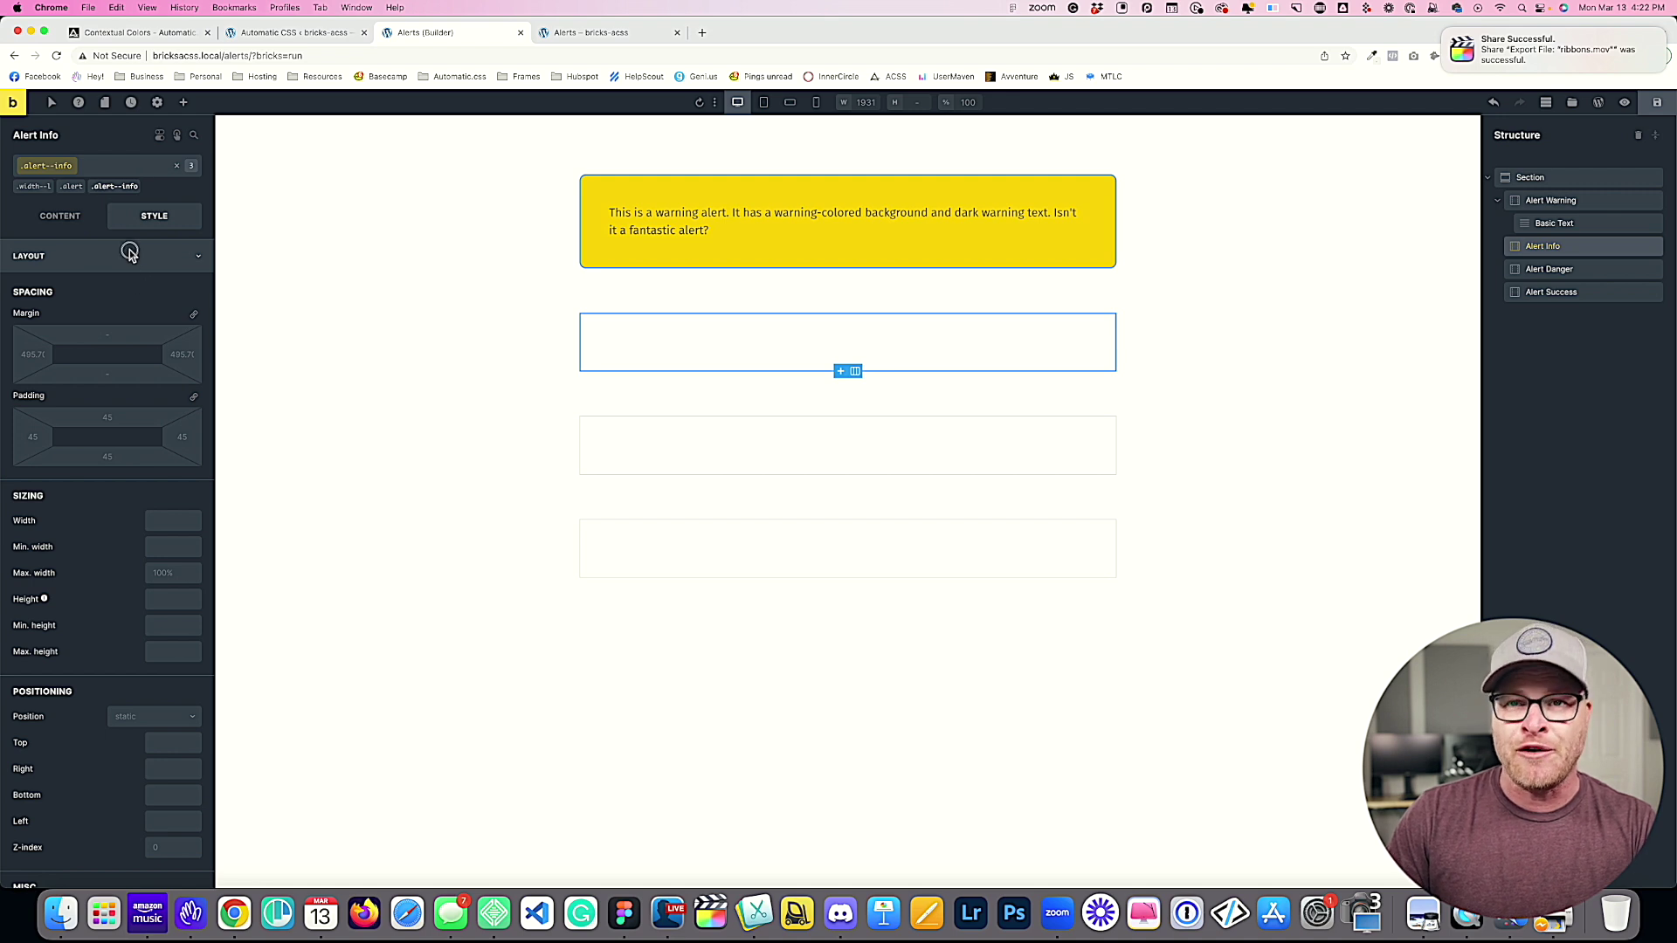
left_click(131, 255)
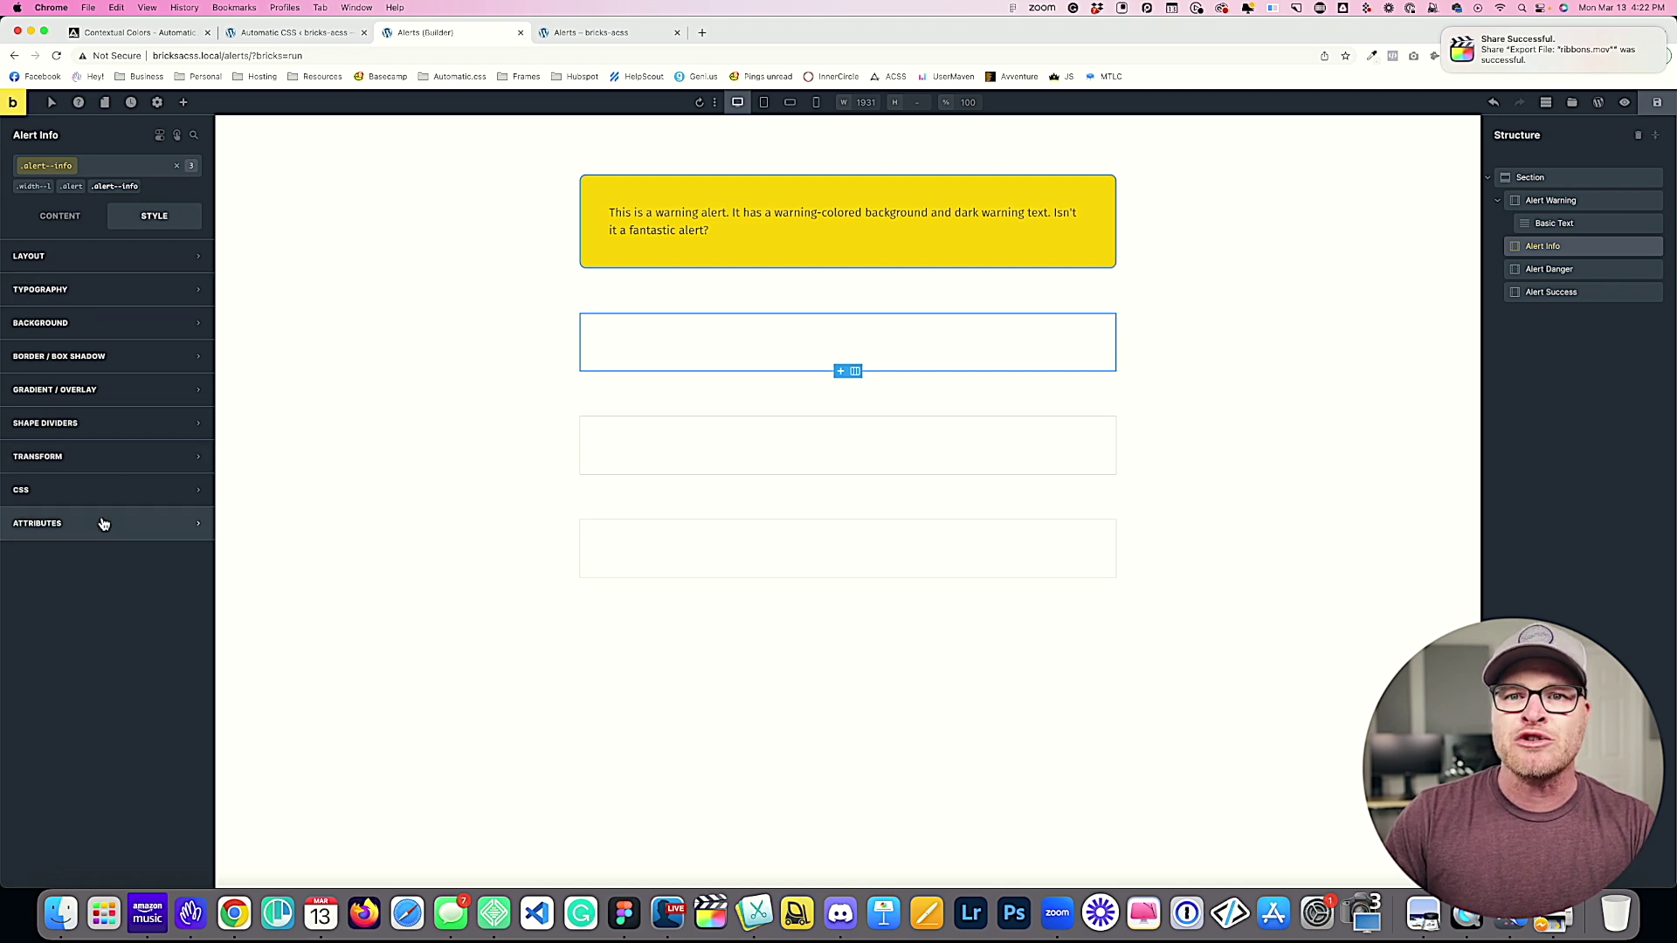
left_click(114, 322)
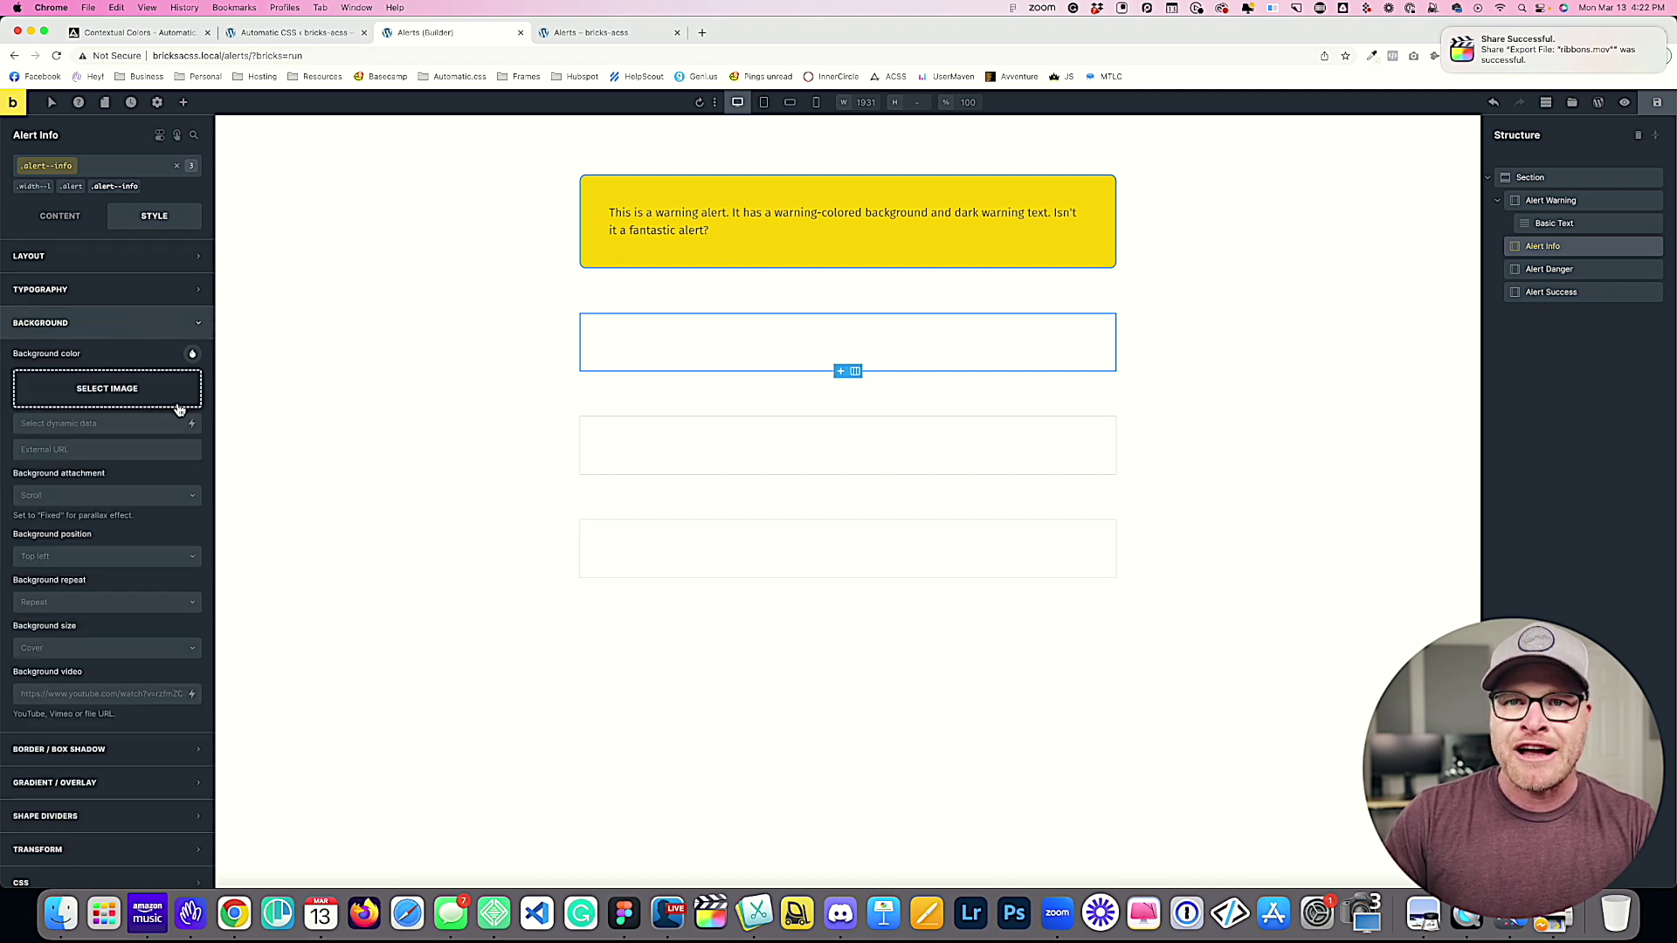
left_click(192, 354)
Step: Create a new colour palette named Contextual and select it
left_click(107, 650)
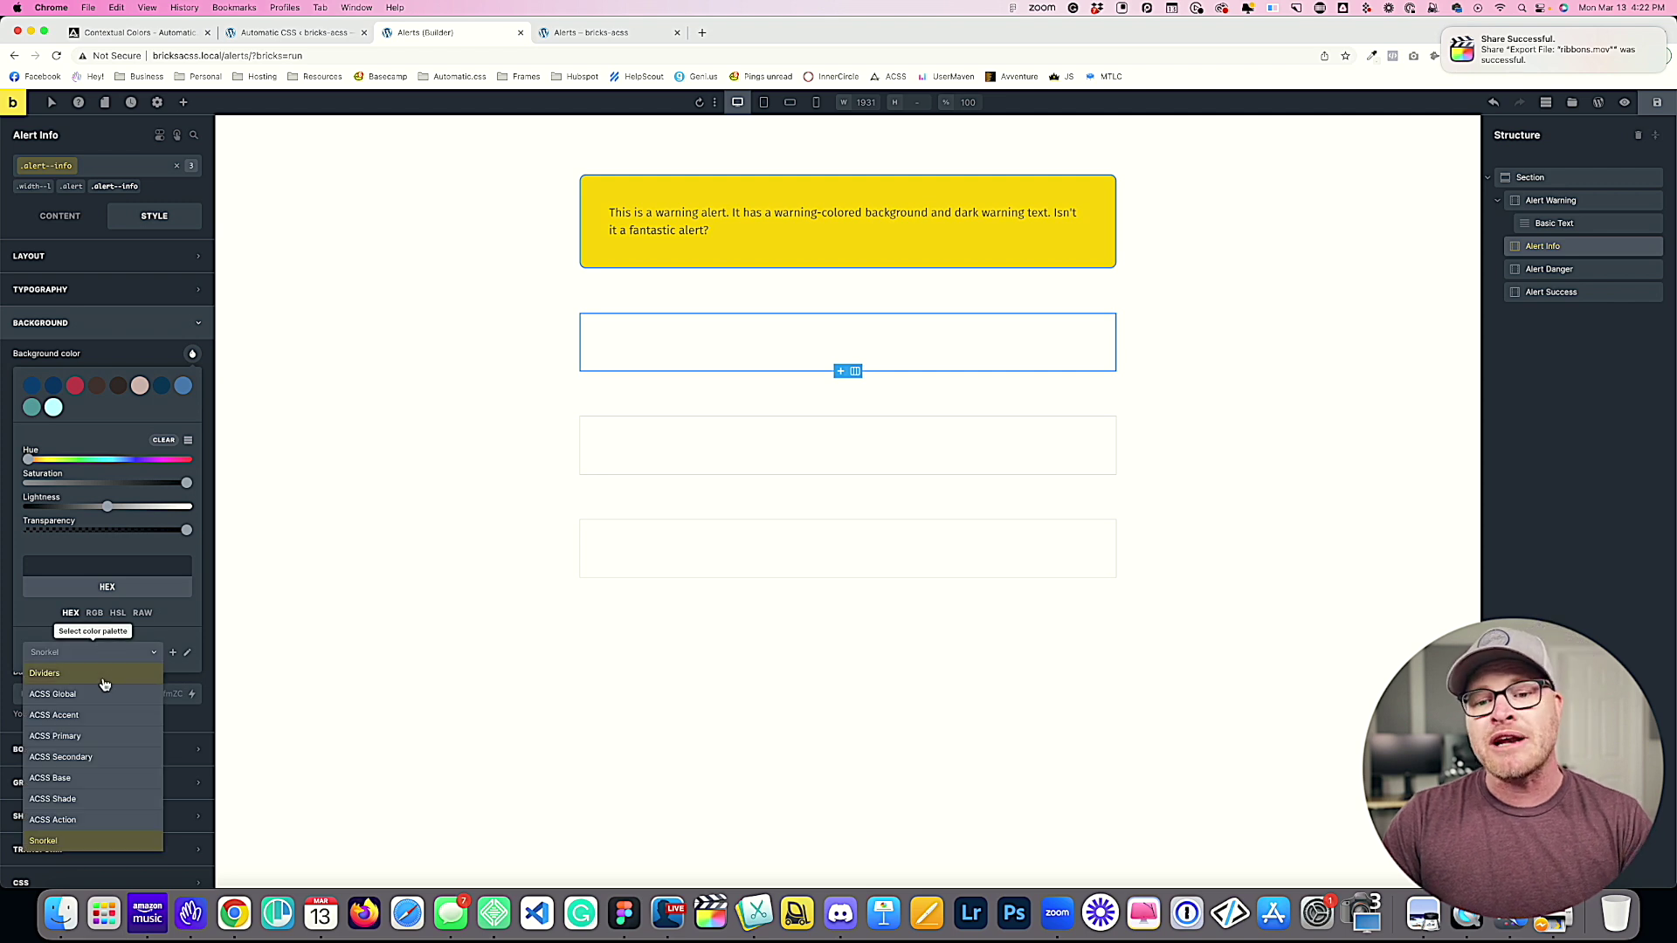
left_click(173, 653)
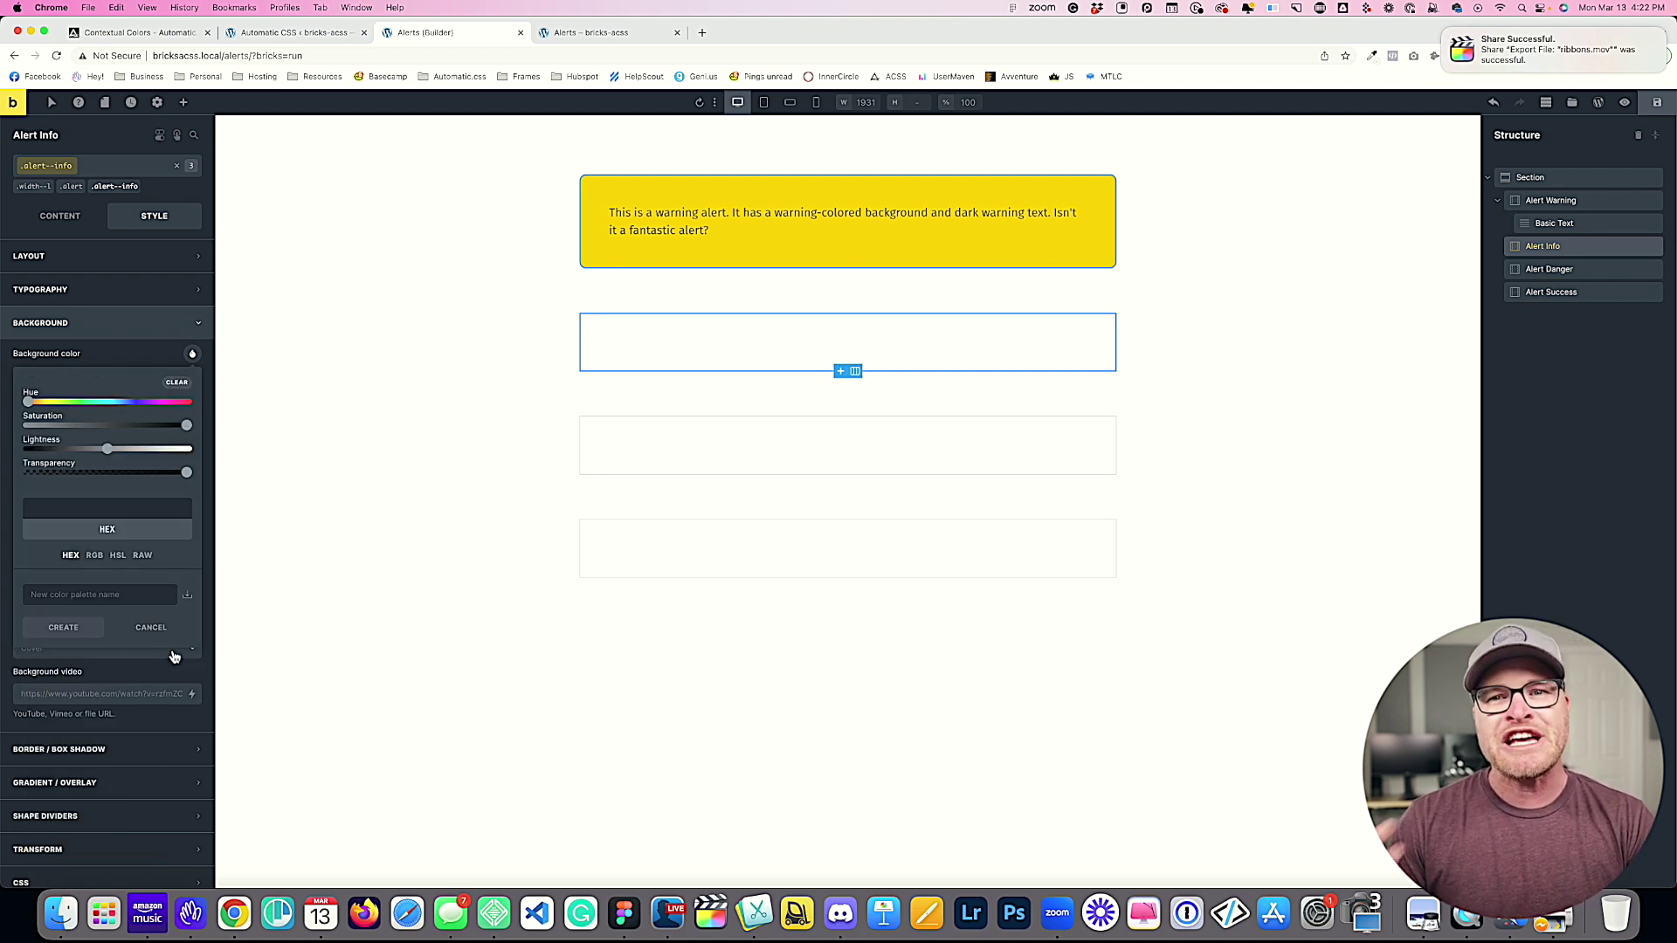
left_click(96, 595)
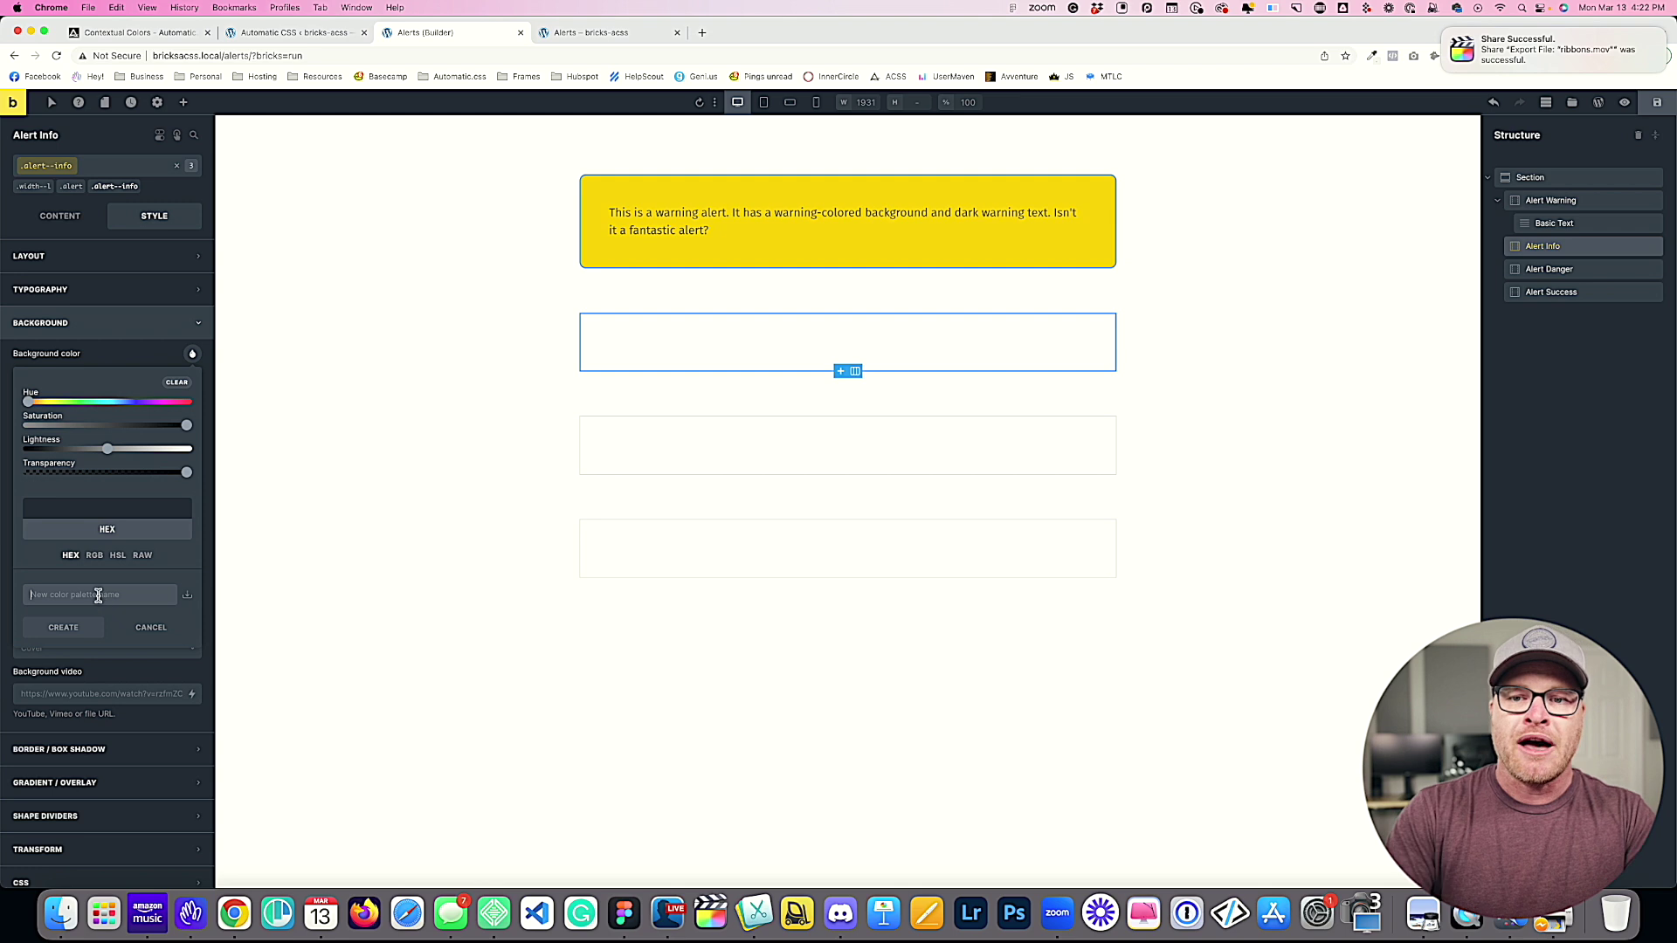
type("Contextual")
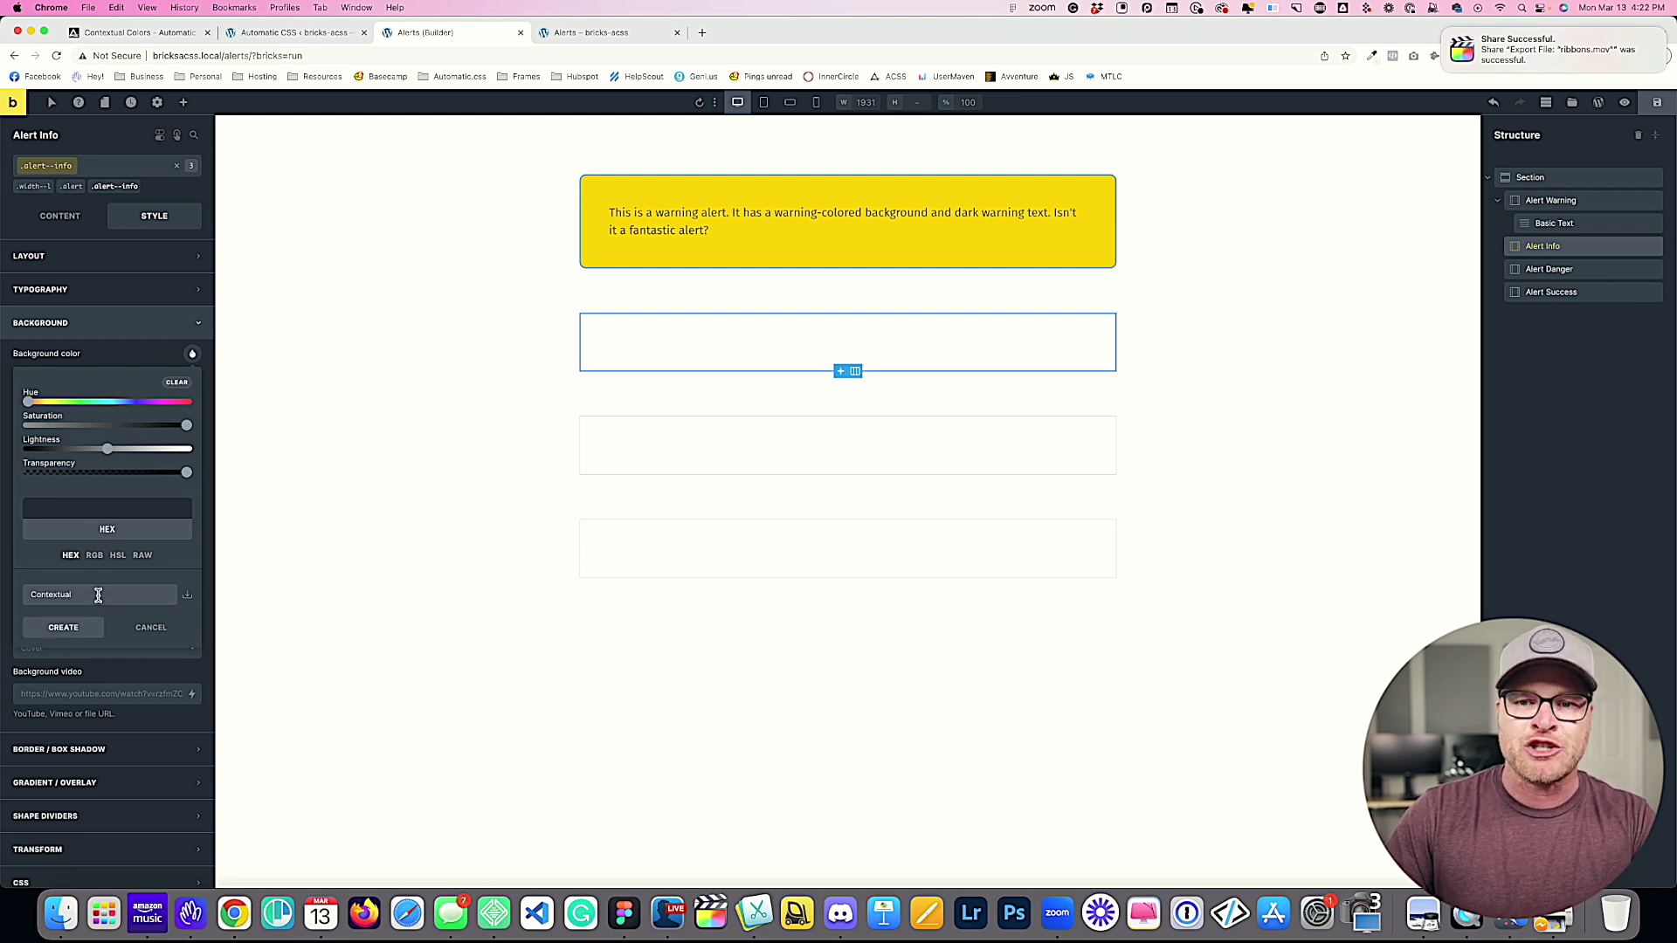
left_click(48, 628)
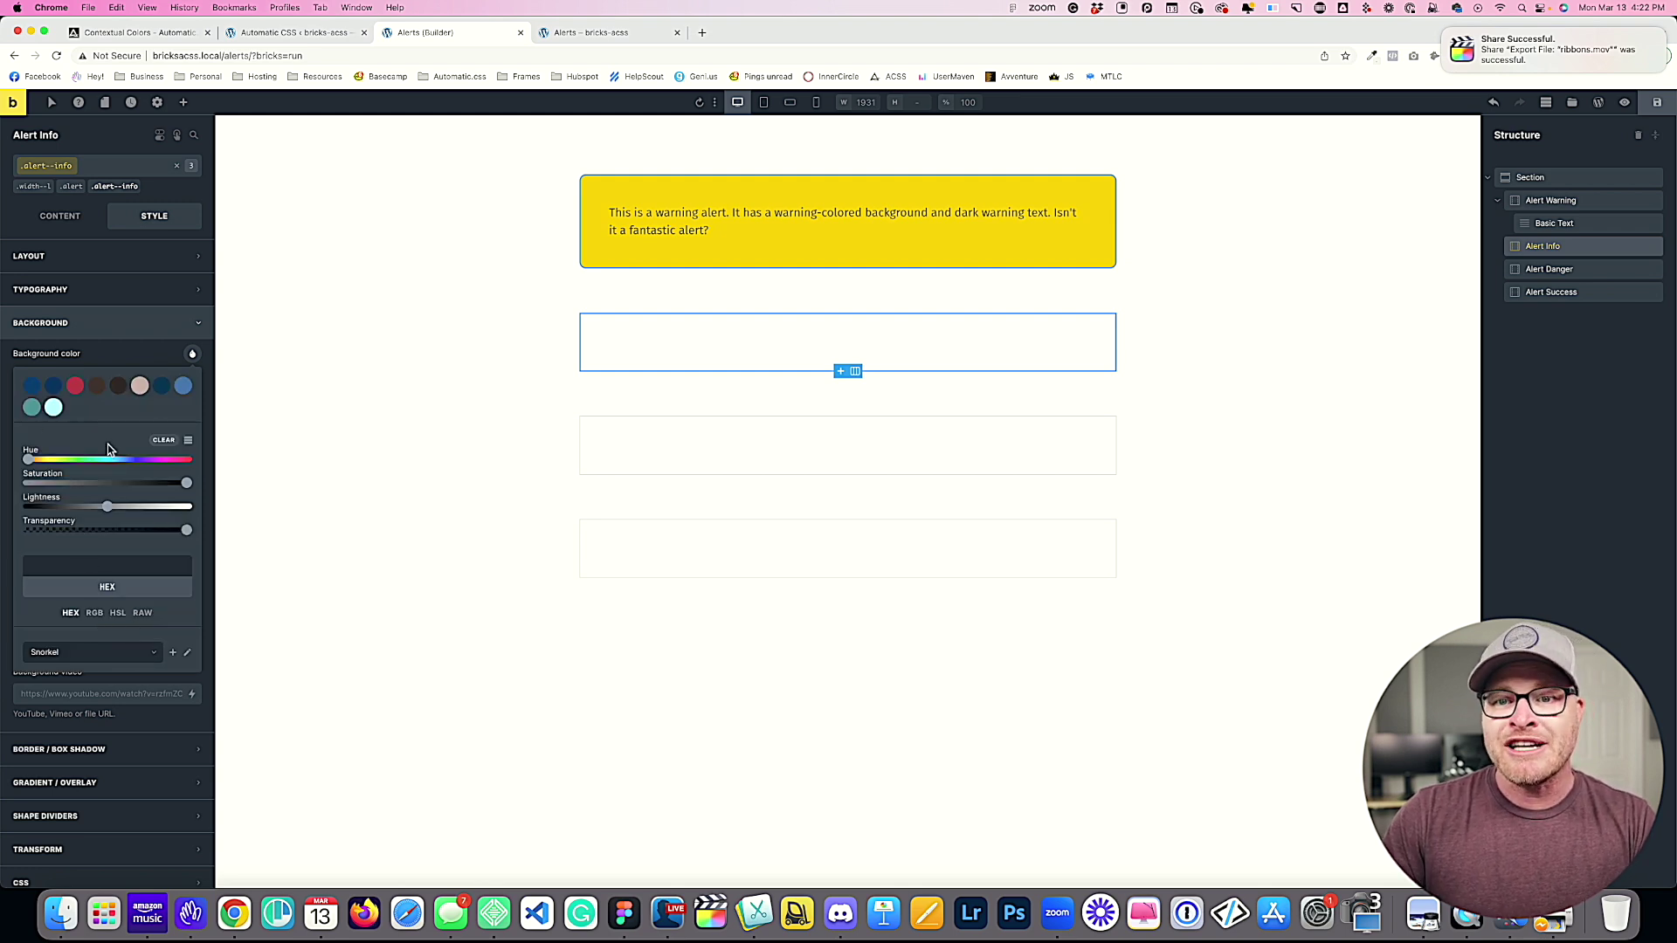
left_click(65, 653)
left_click(75, 816)
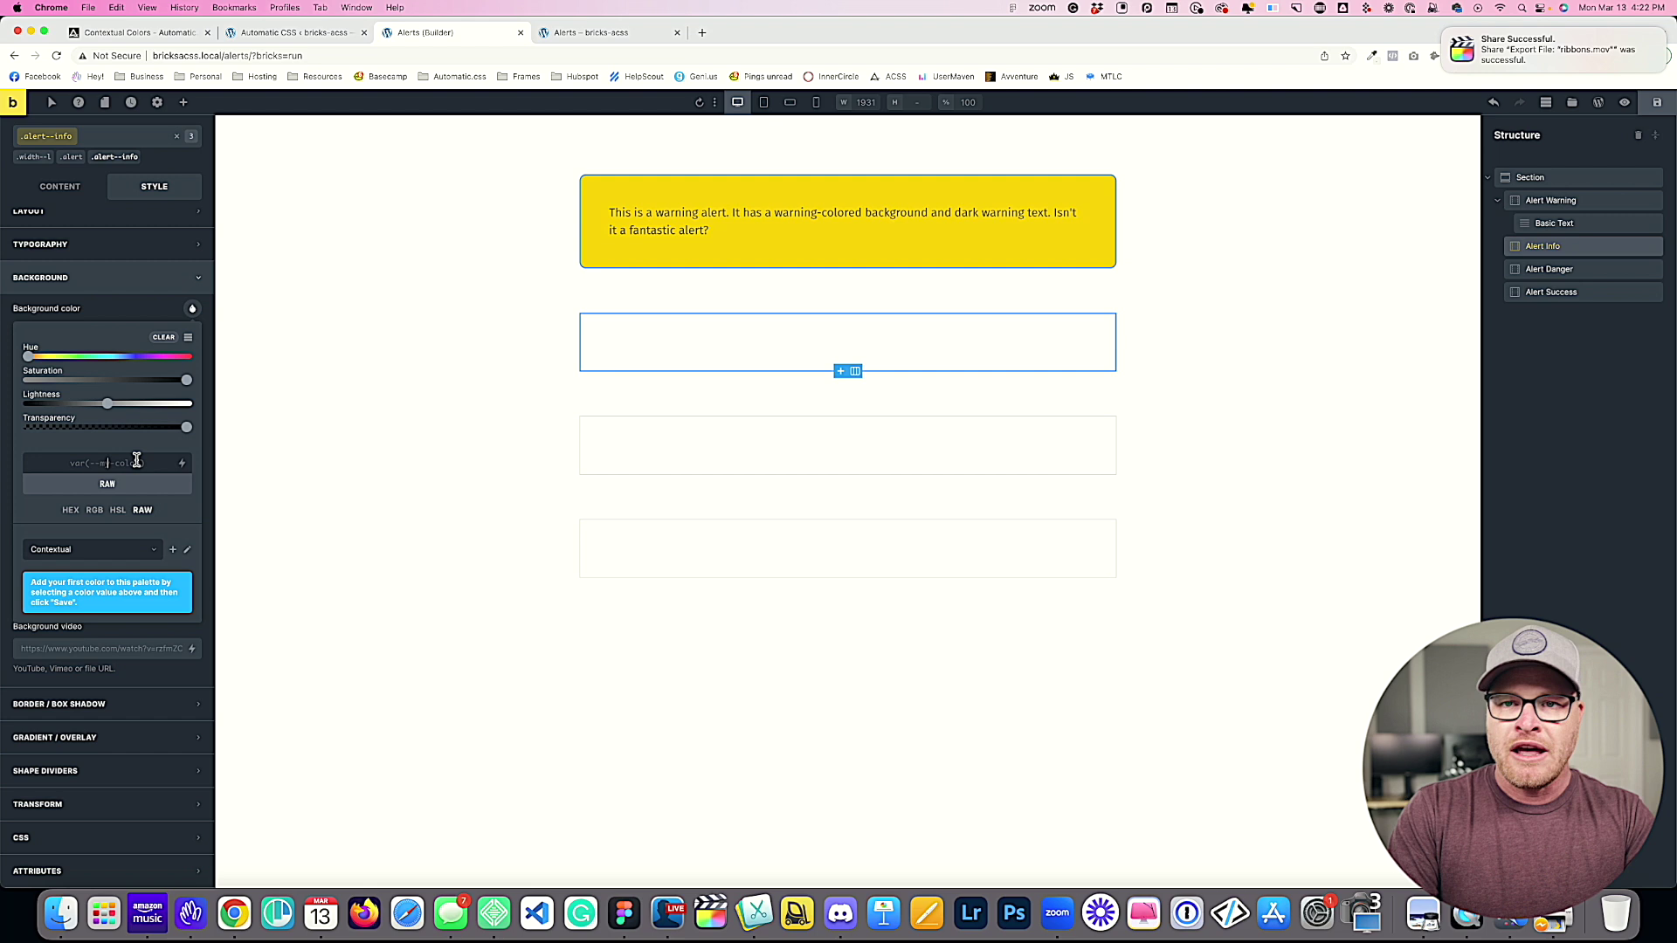
Step: Save var(--info) and var(--info-light) as swatches in the Contextual palette
type("var(")
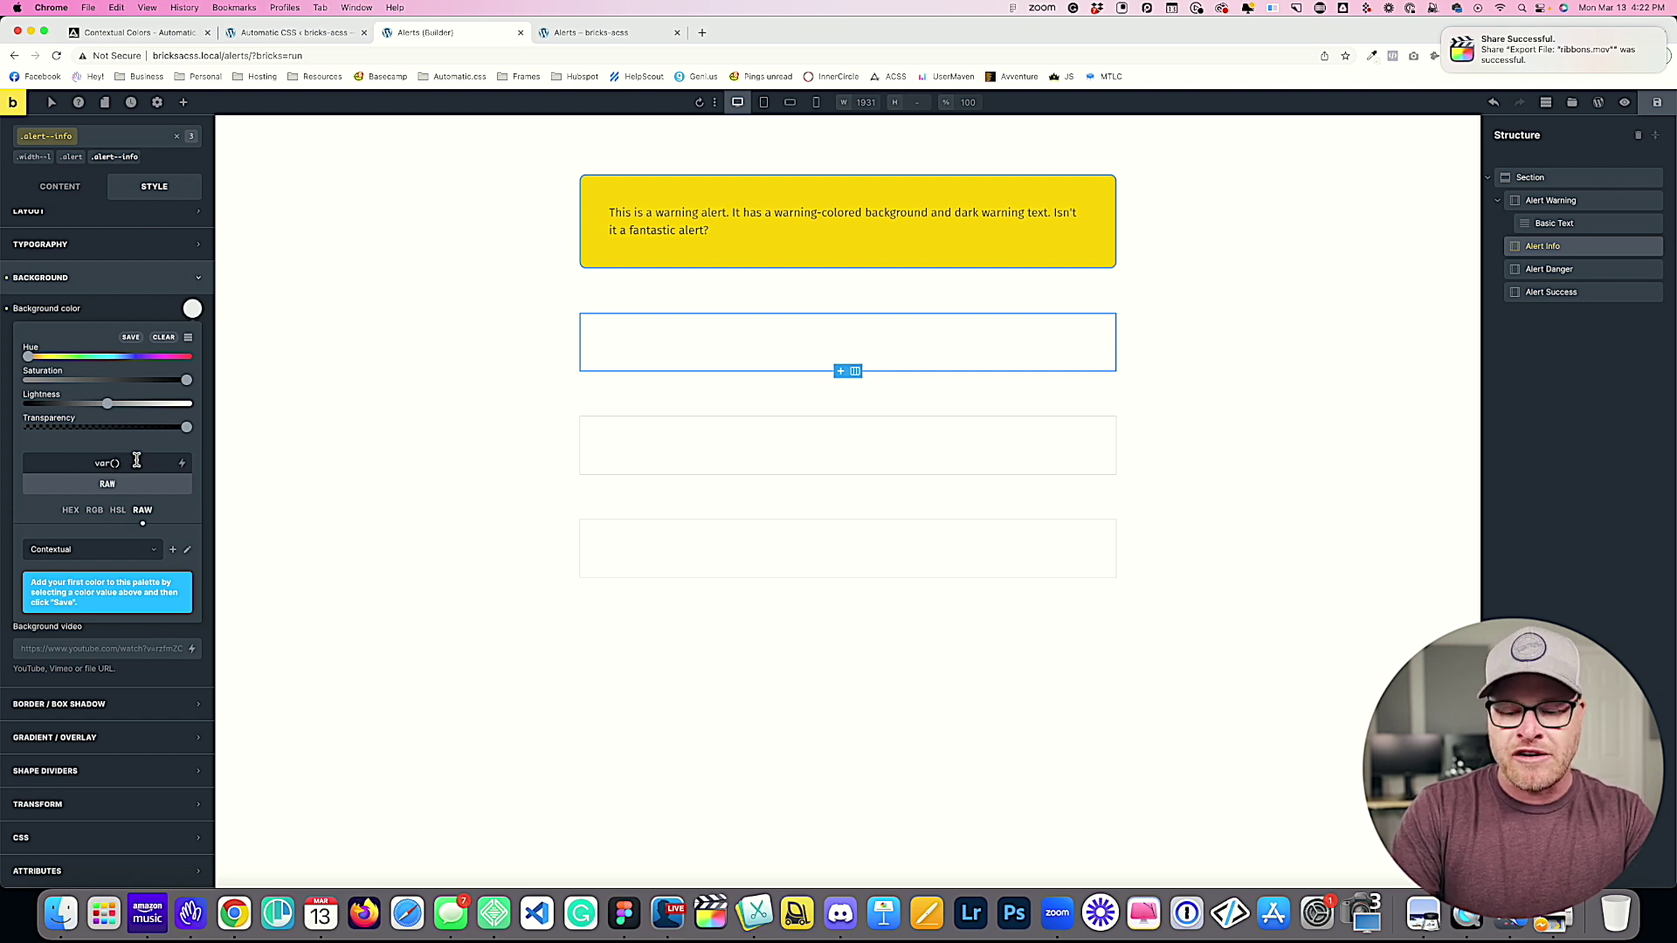
type("--info")
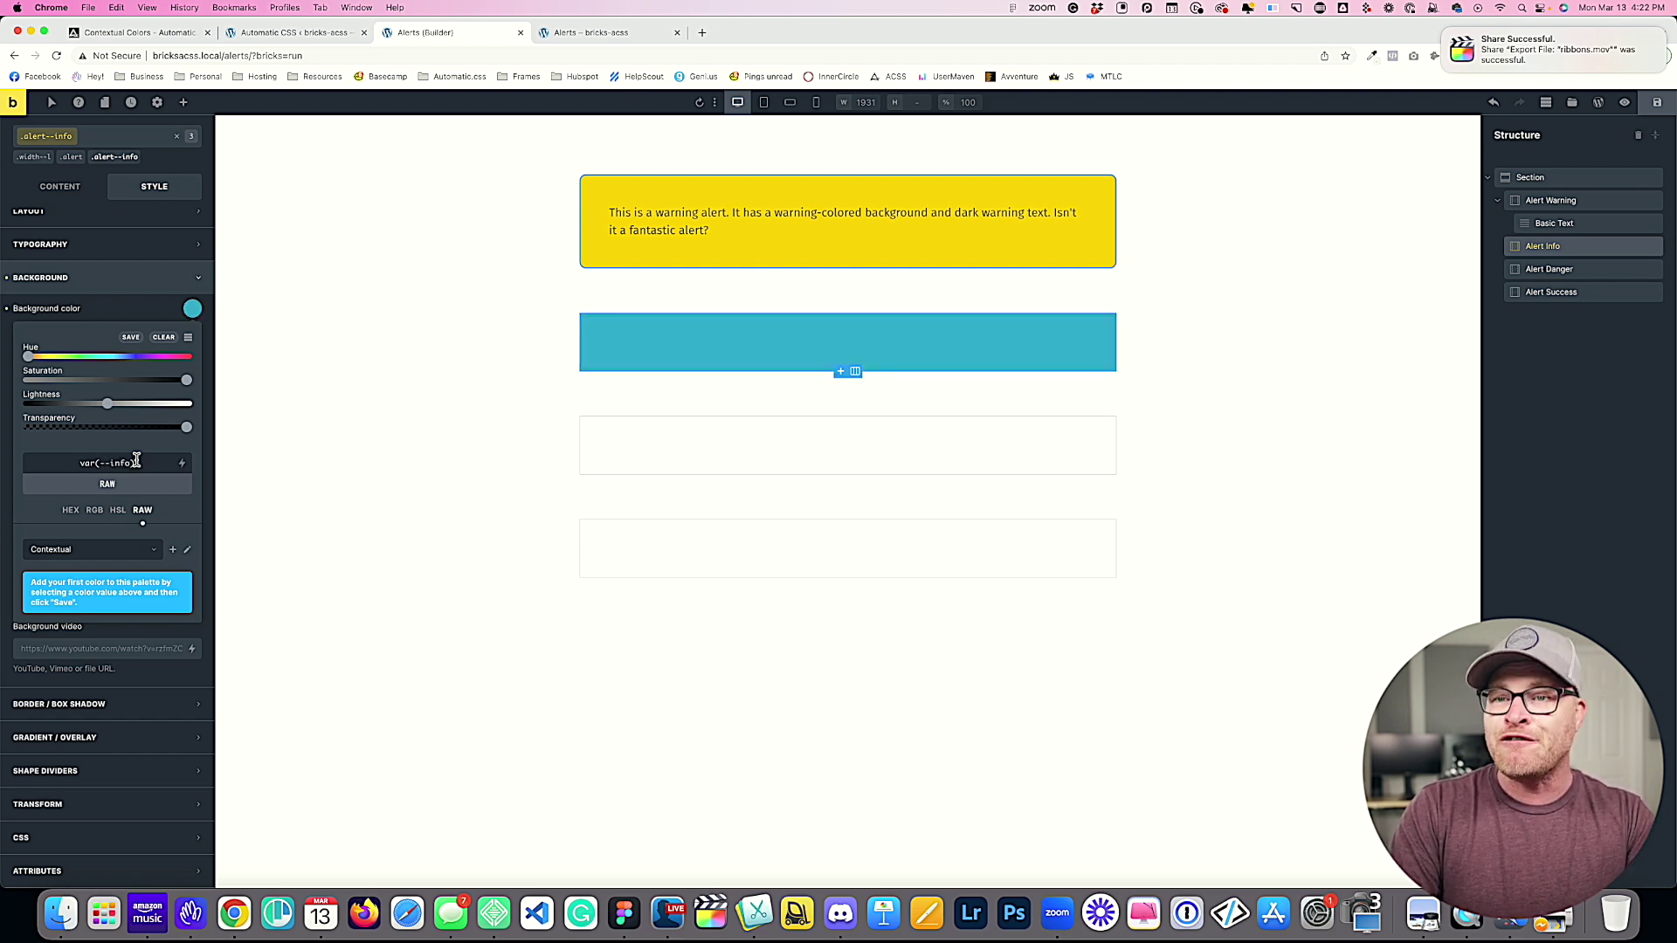
left_click(130, 337)
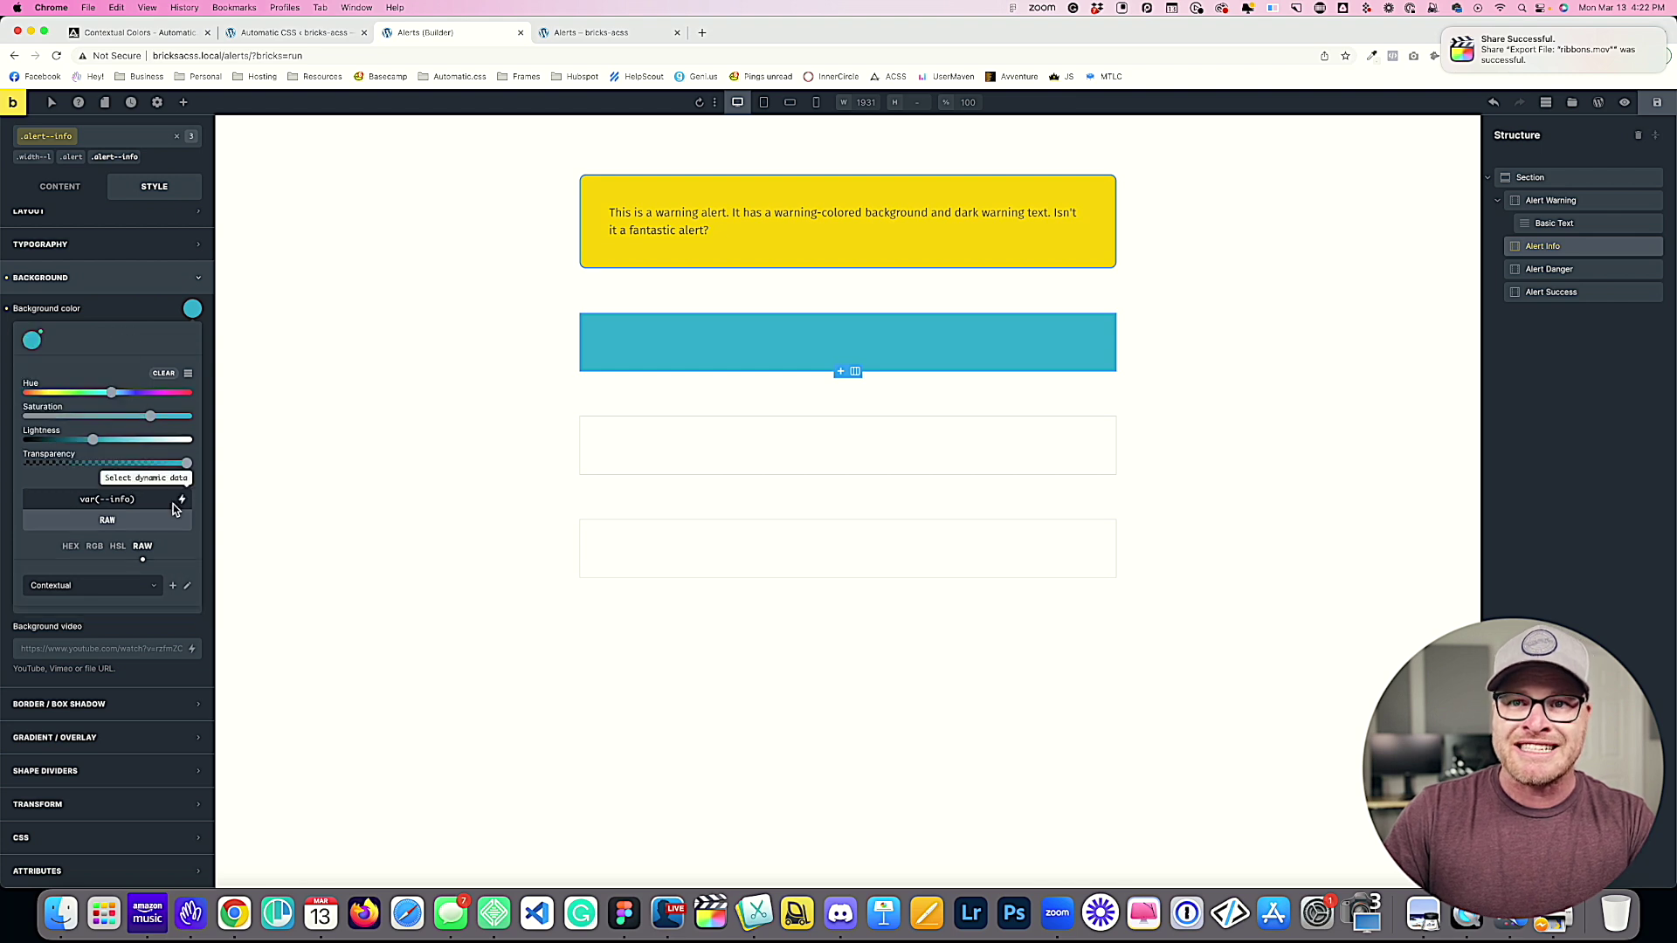
triple_click(145, 496)
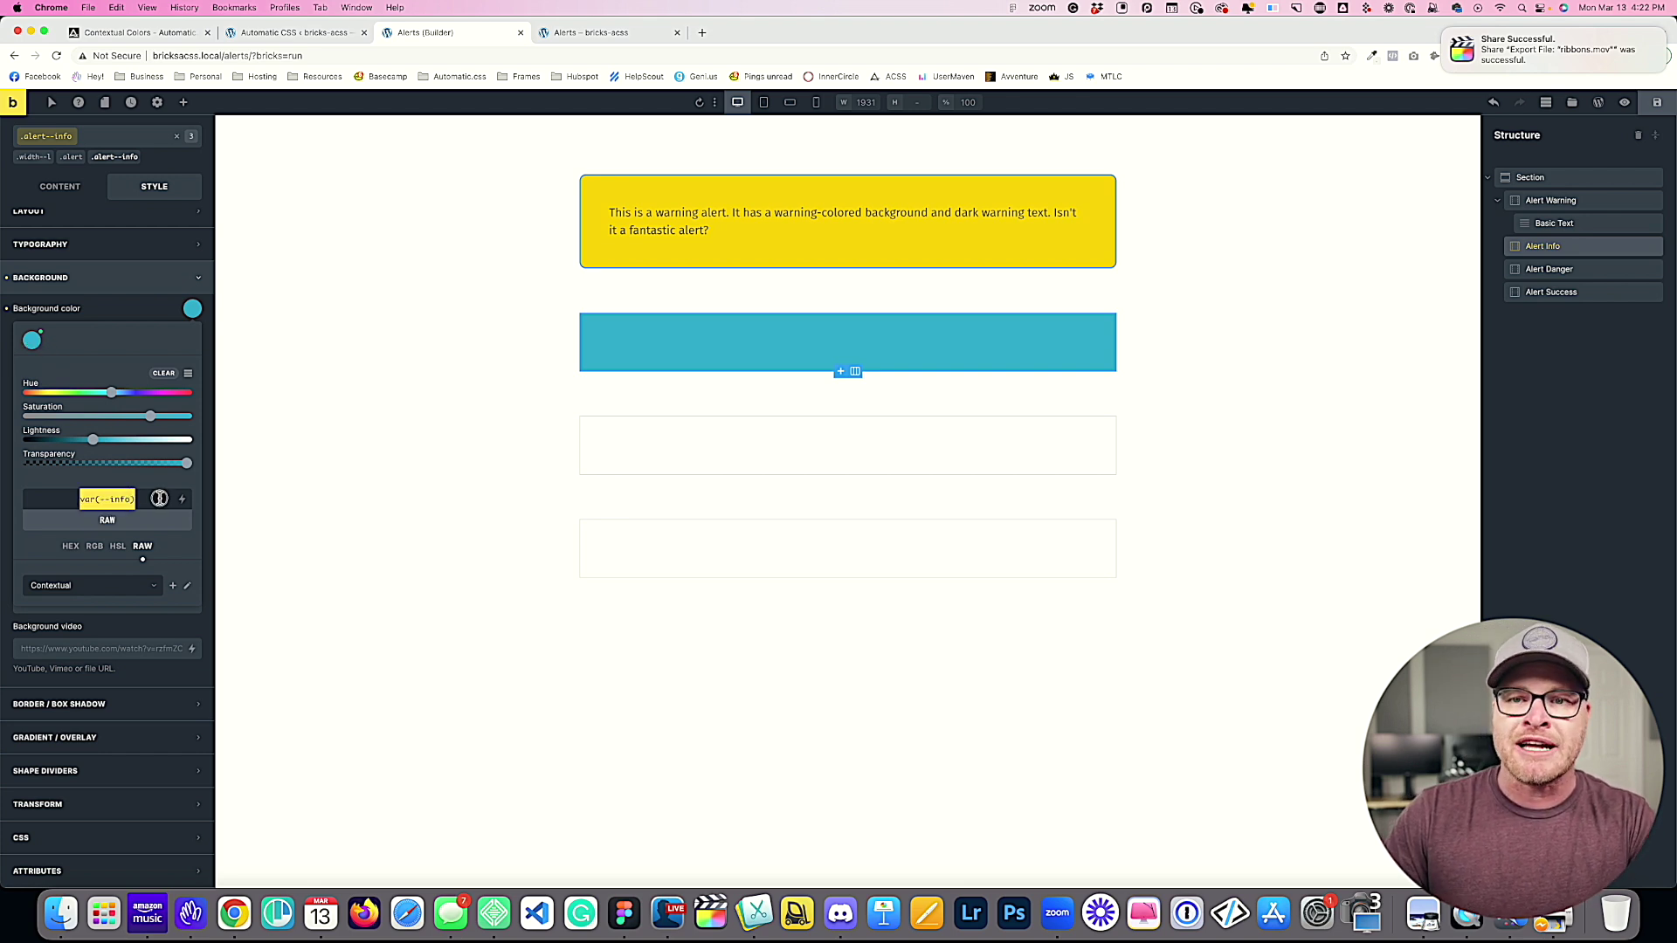
left_click(160, 497)
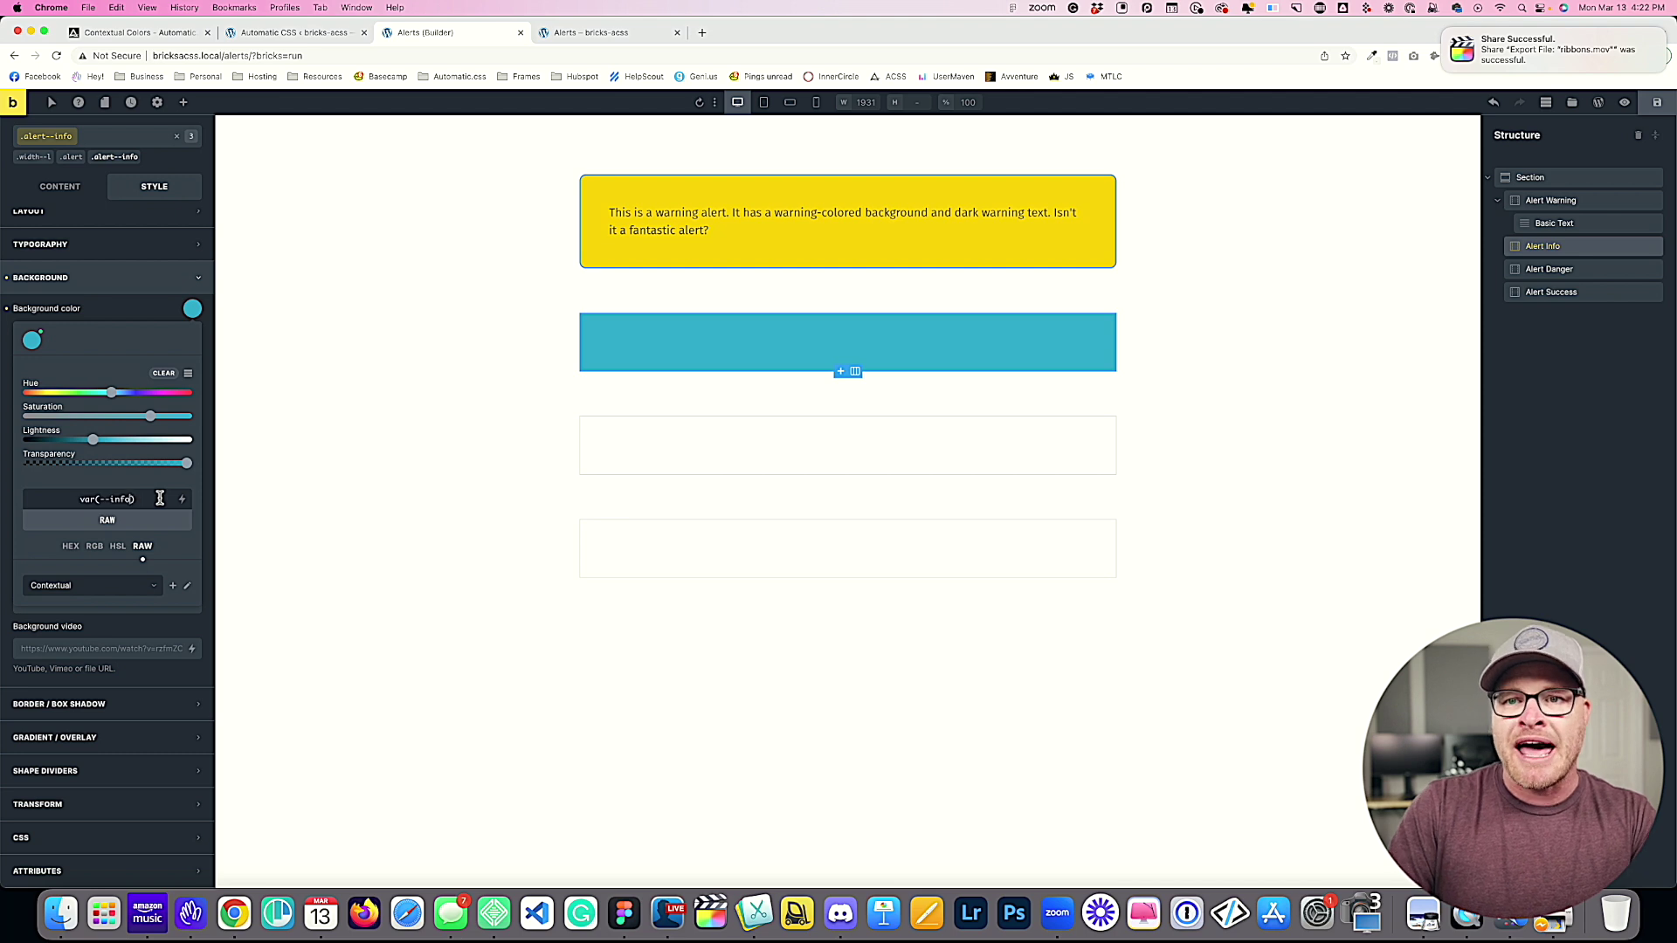
type("-light")
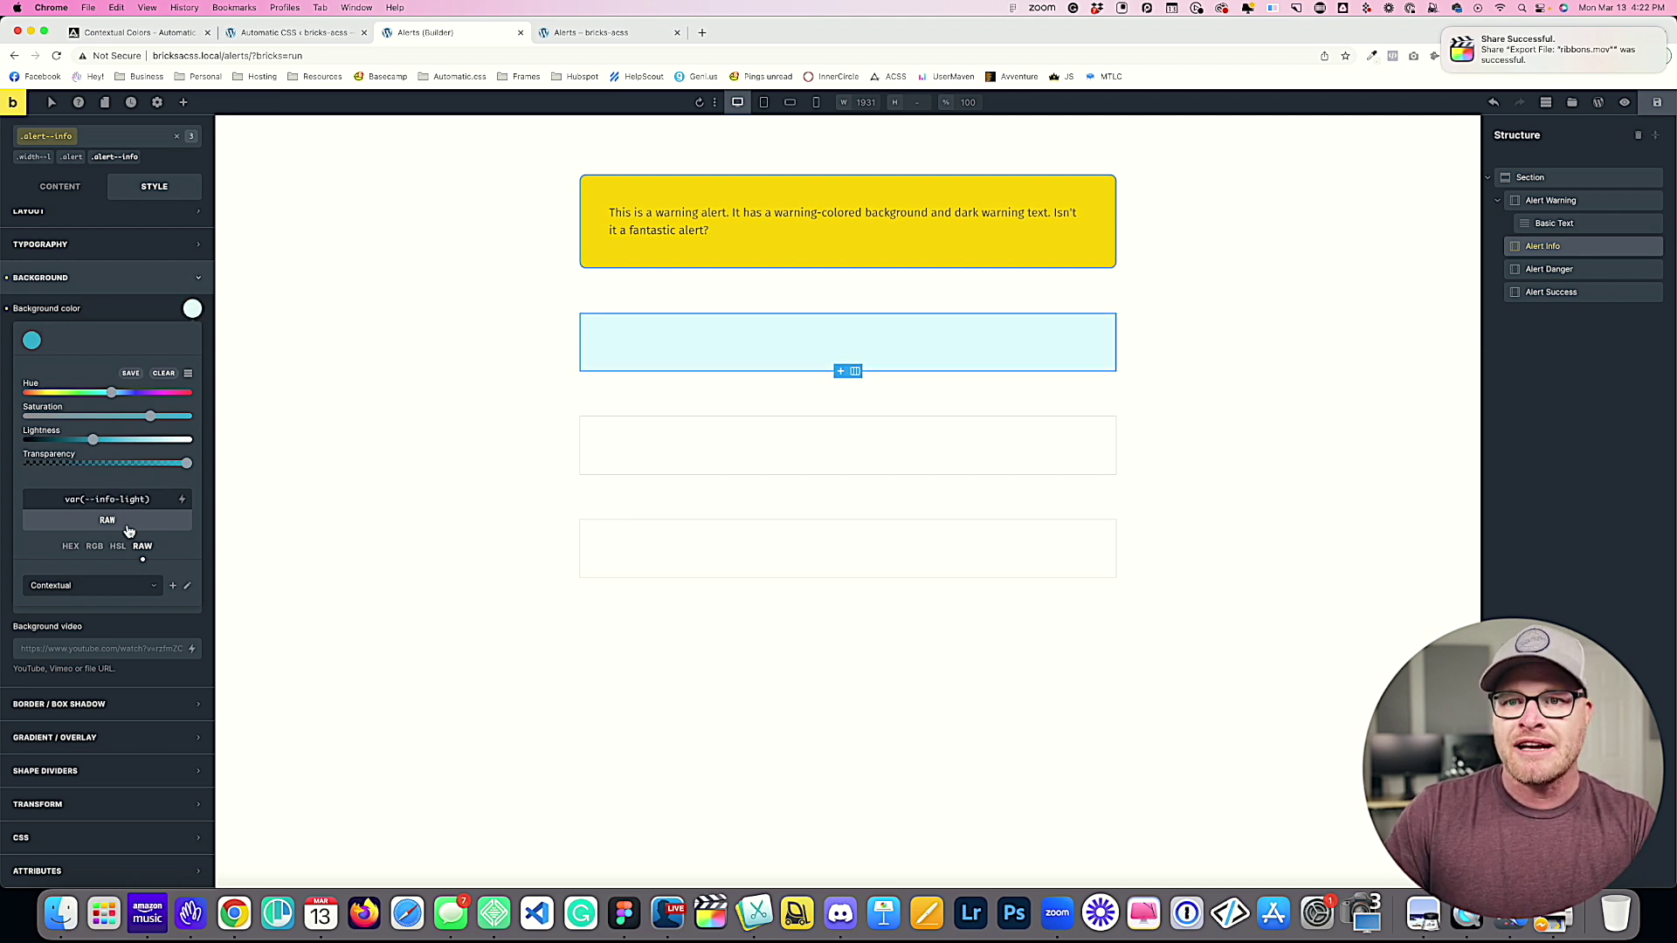
left_click(131, 373)
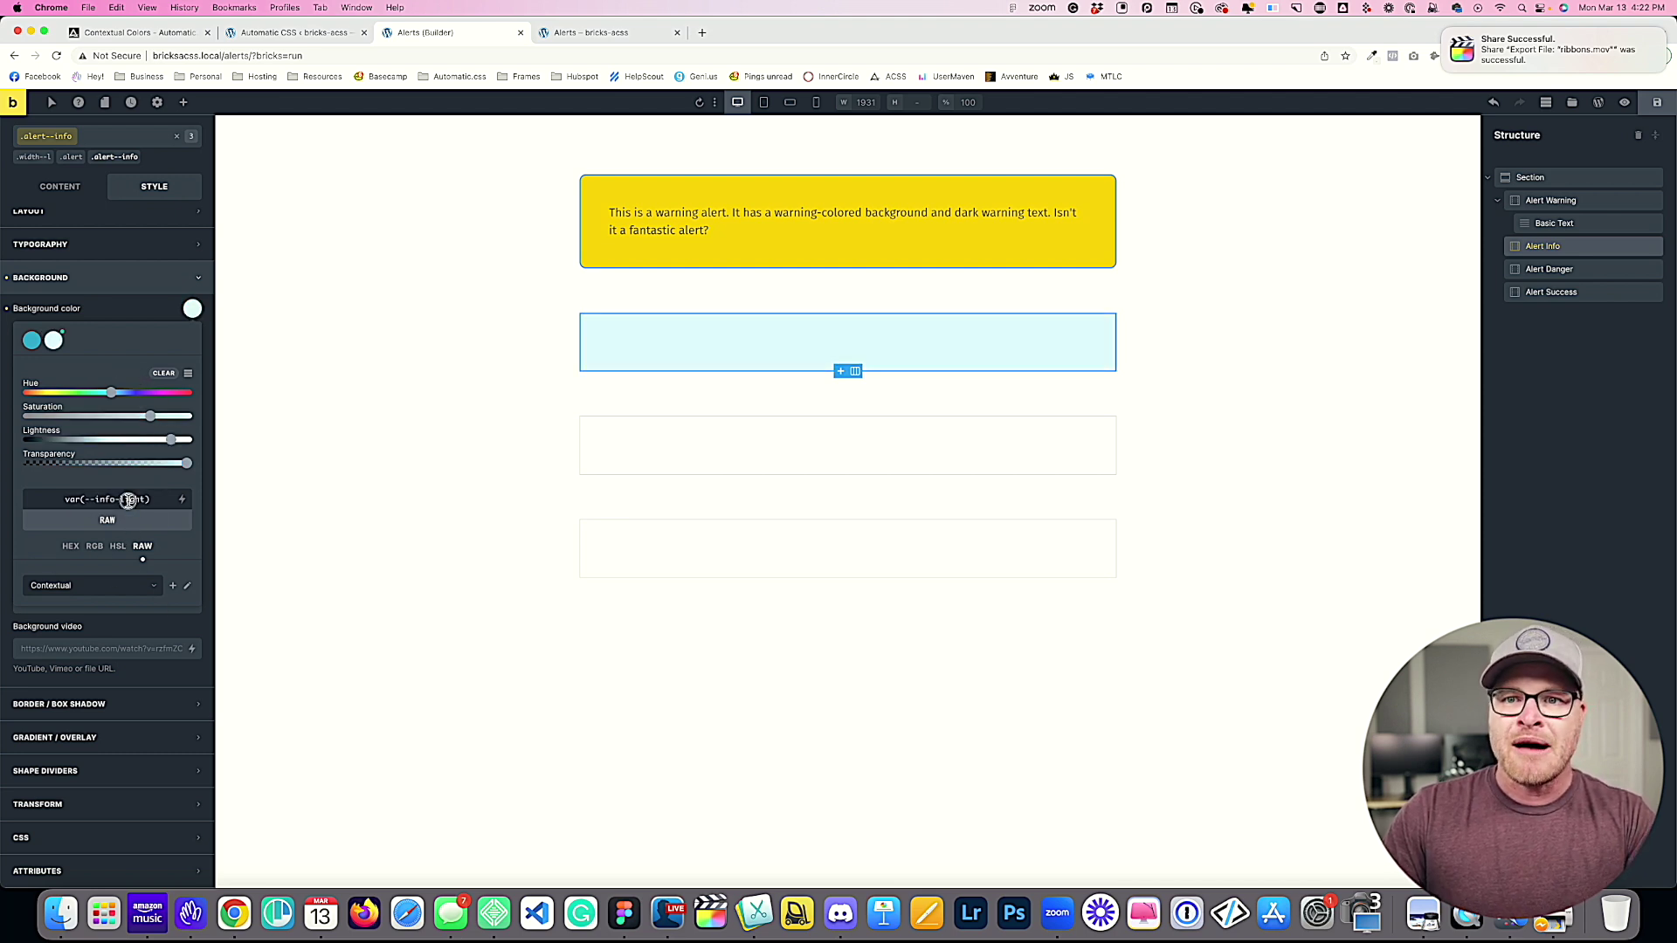
Step: Add a var(--info-dark) swatch and apply the info-light swatch as the .alert--info background
left_click_drag(122, 498, 162, 499)
type("dark")
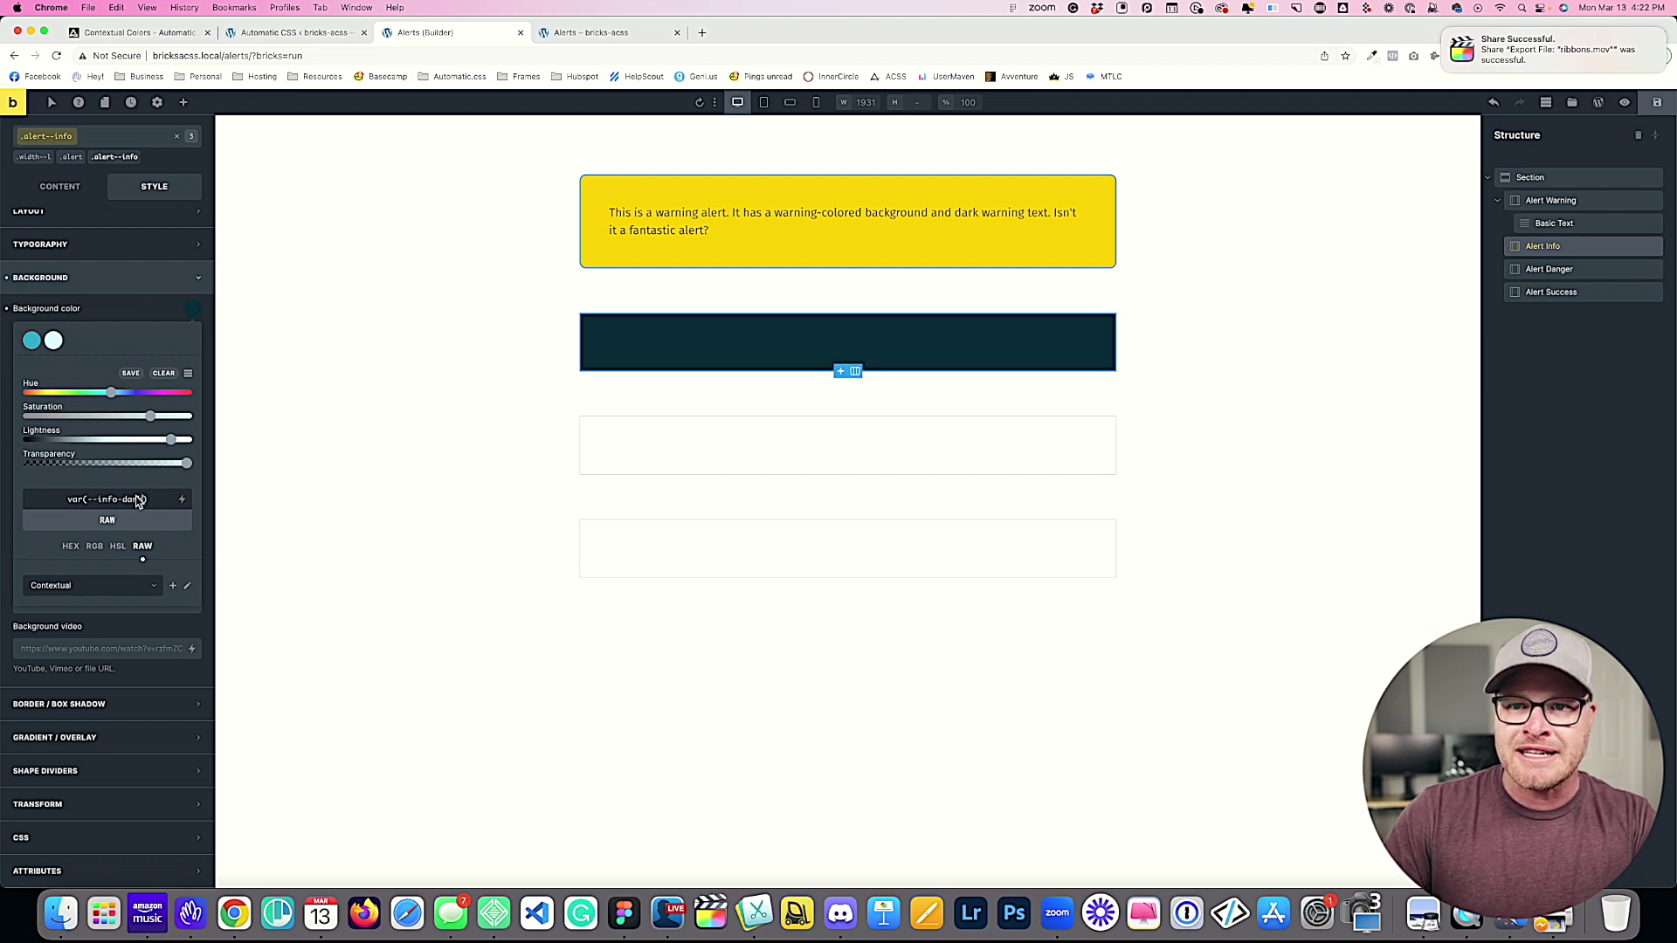
left_click(131, 372)
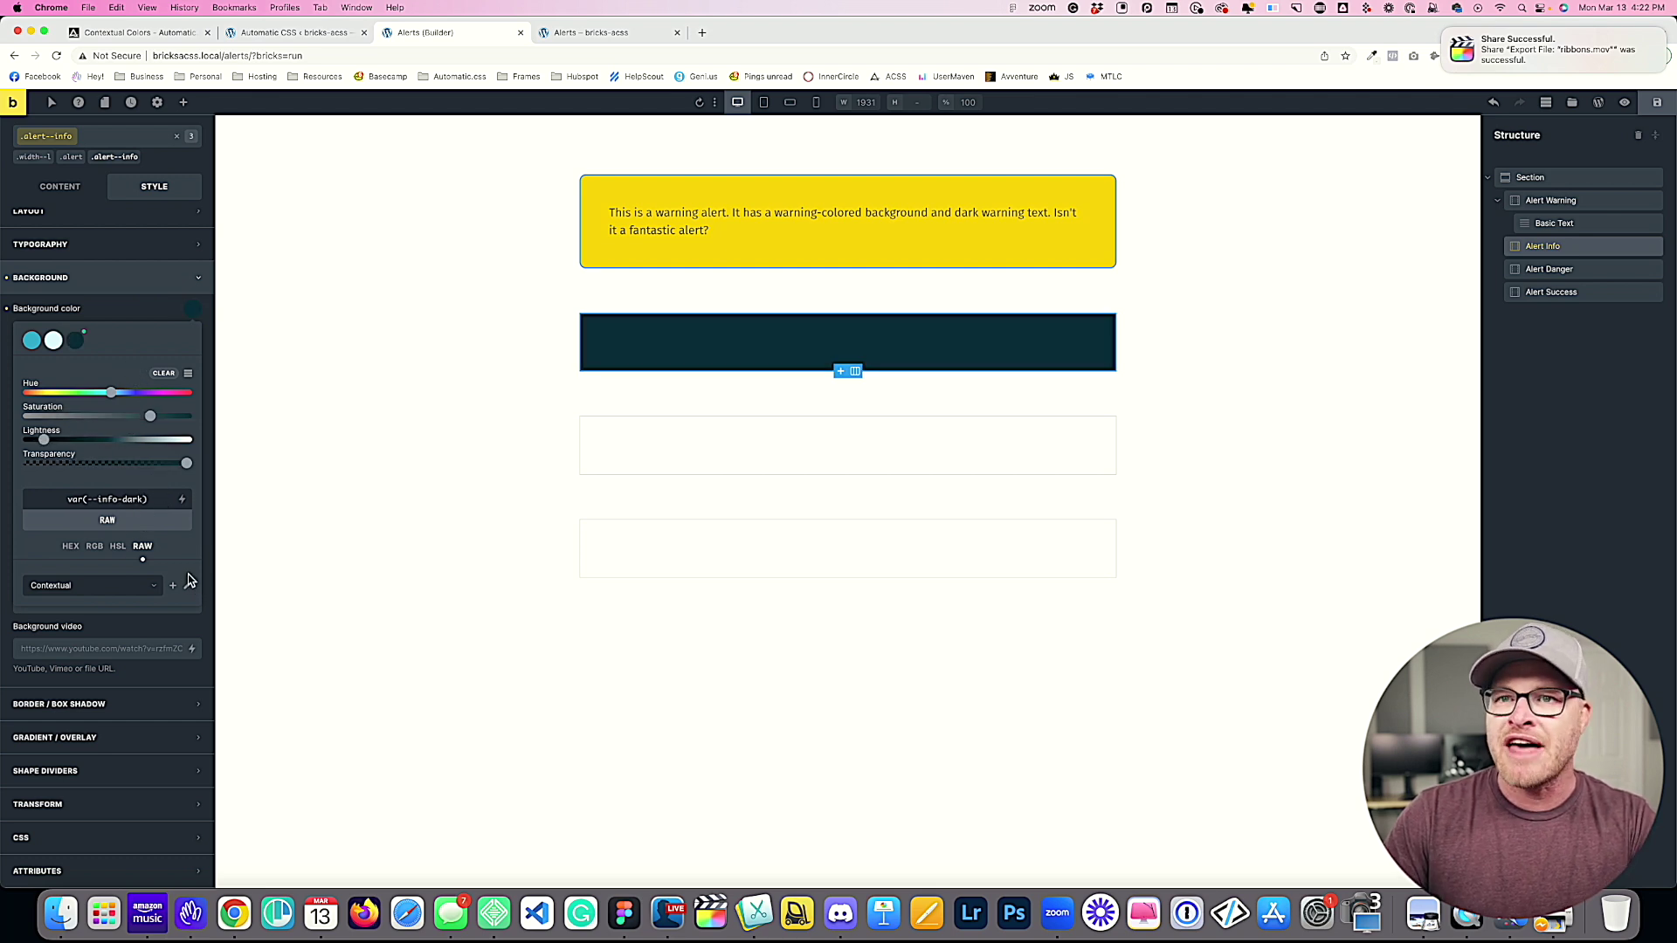
left_click(53, 340)
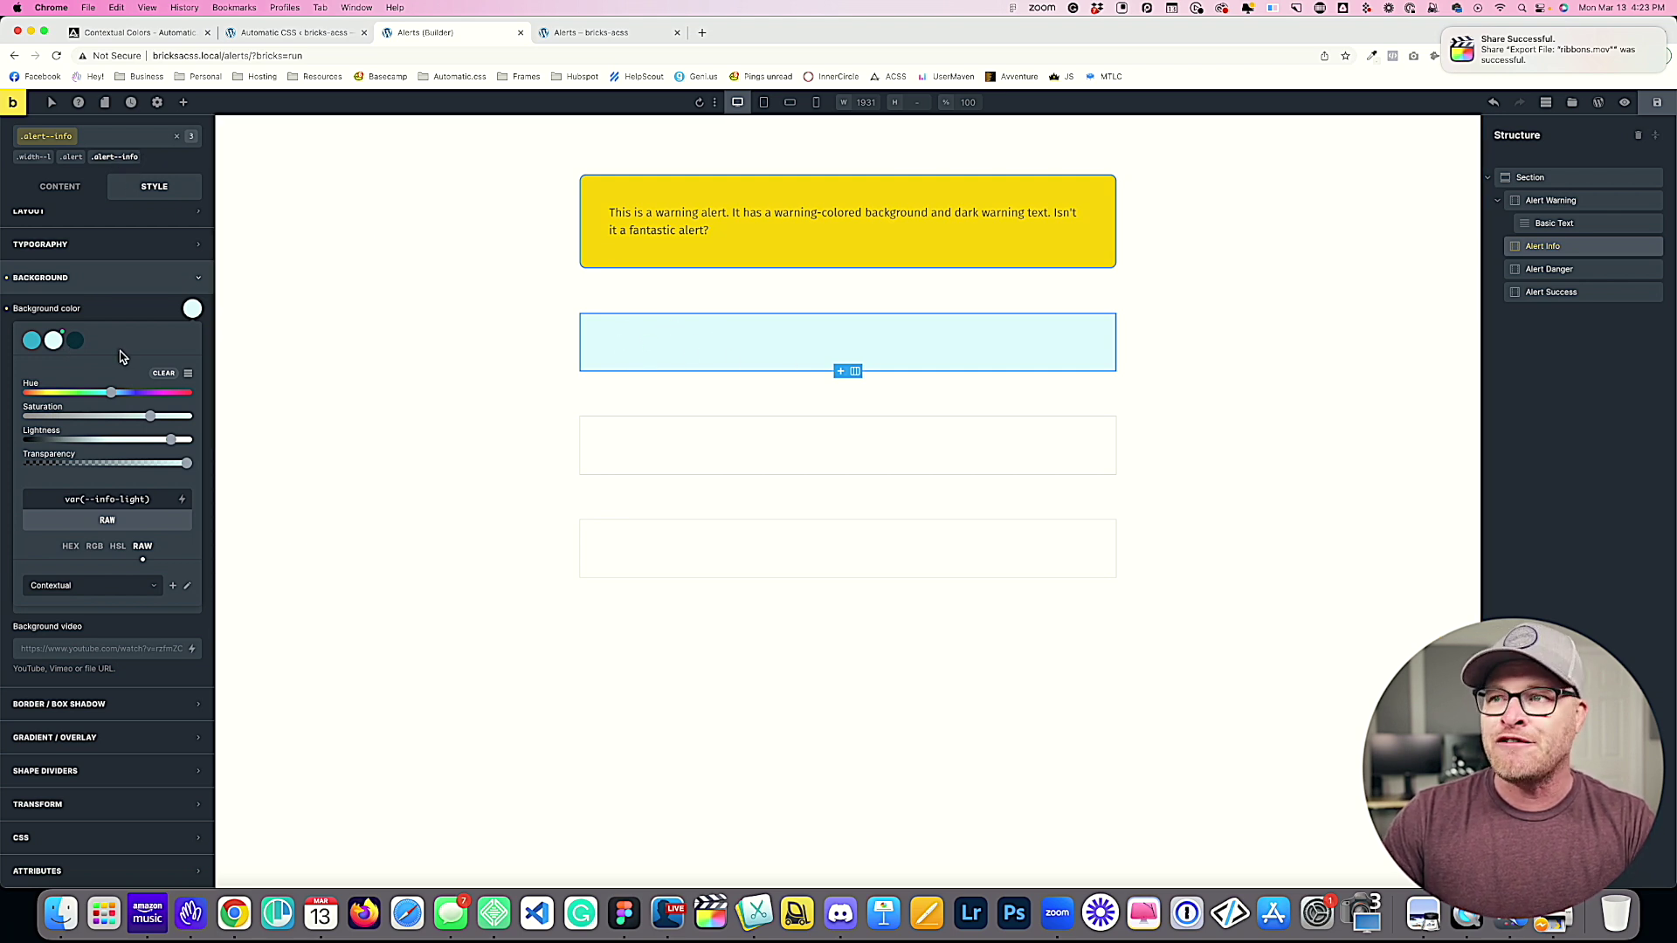
left_click(115, 138)
Step: Drop a Basic Text element into the Alert Info box
type("text")
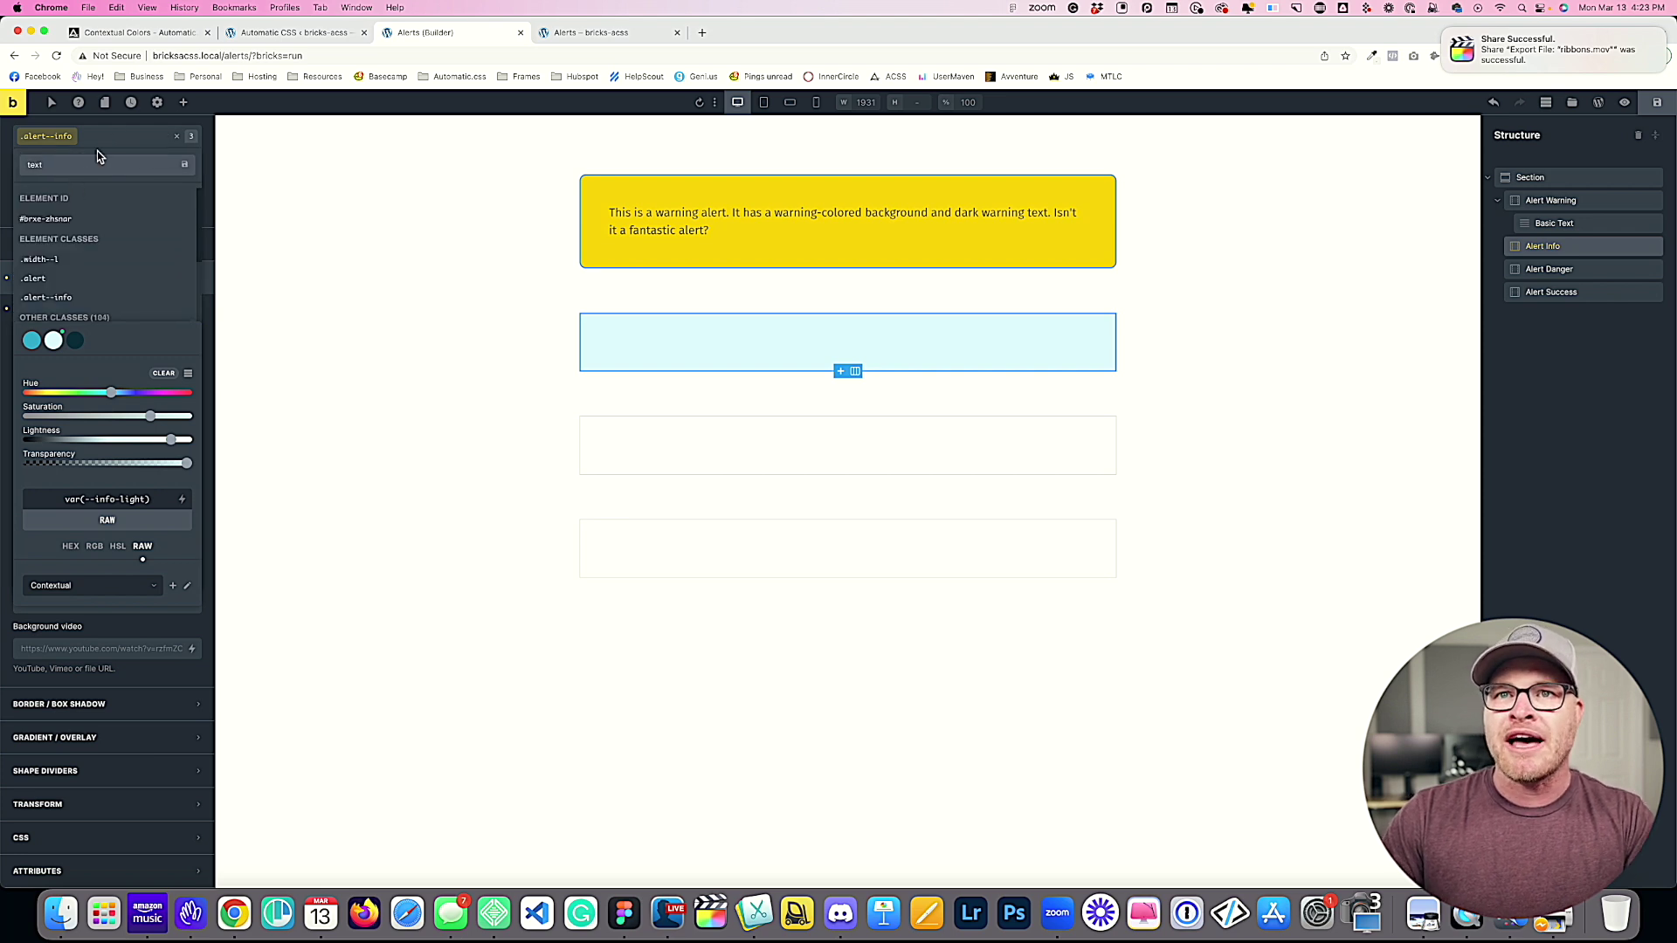
left_click(183, 103)
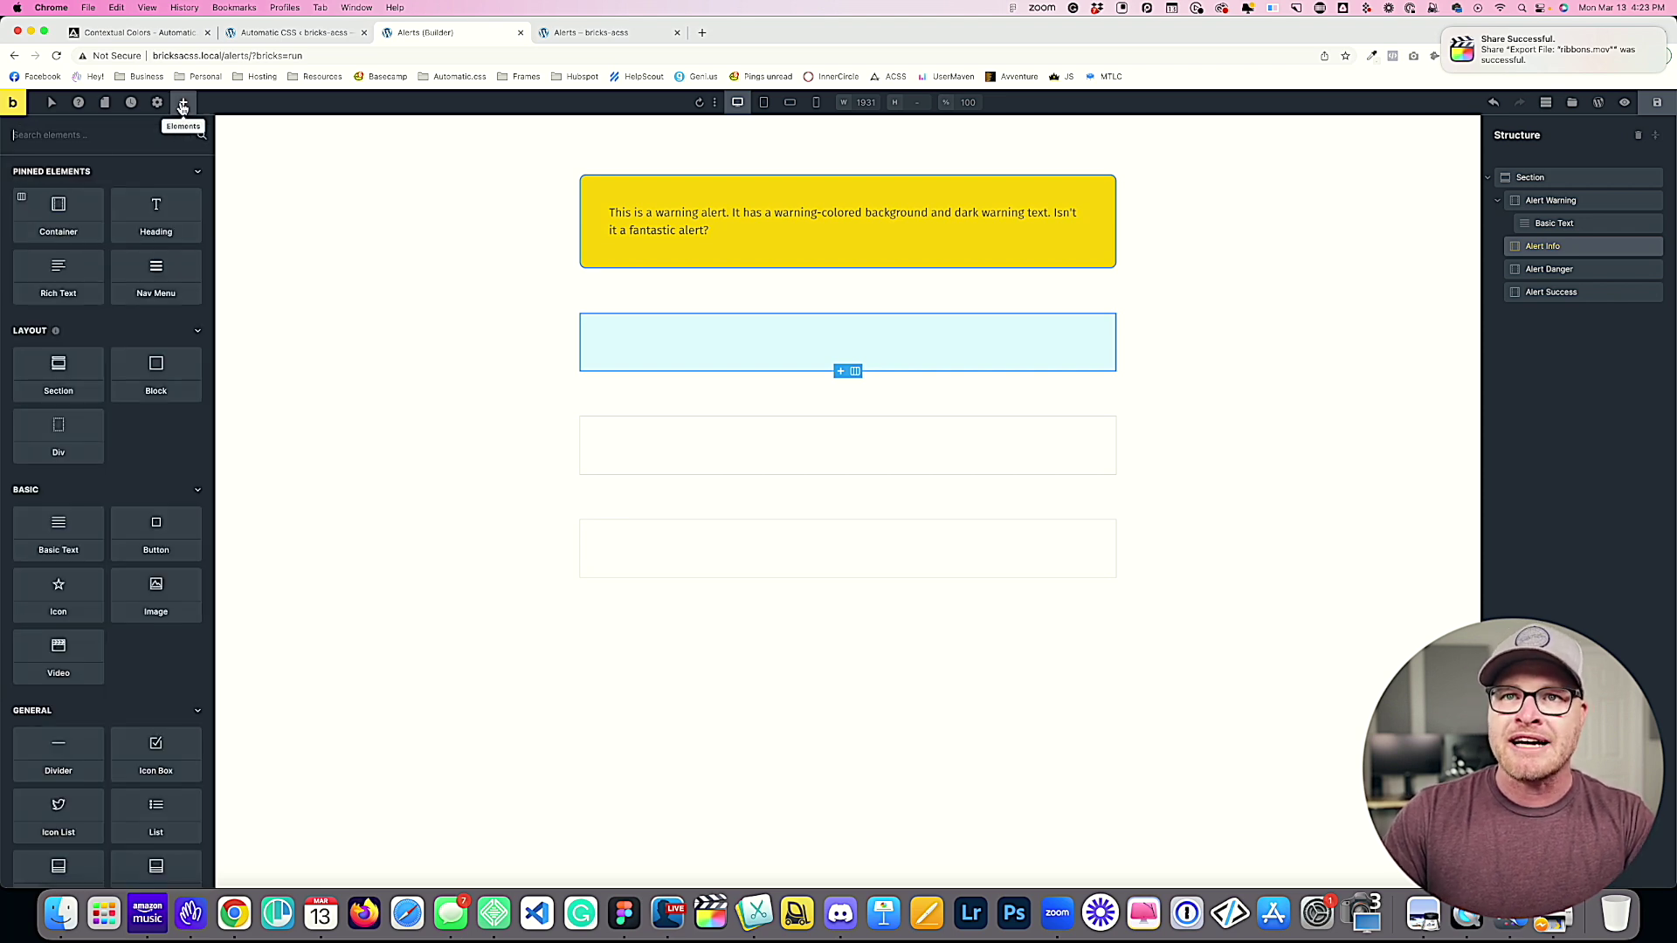
left_click(87, 138)
type("text")
left_click_drag(58, 196, 730, 381)
left_click(730, 354)
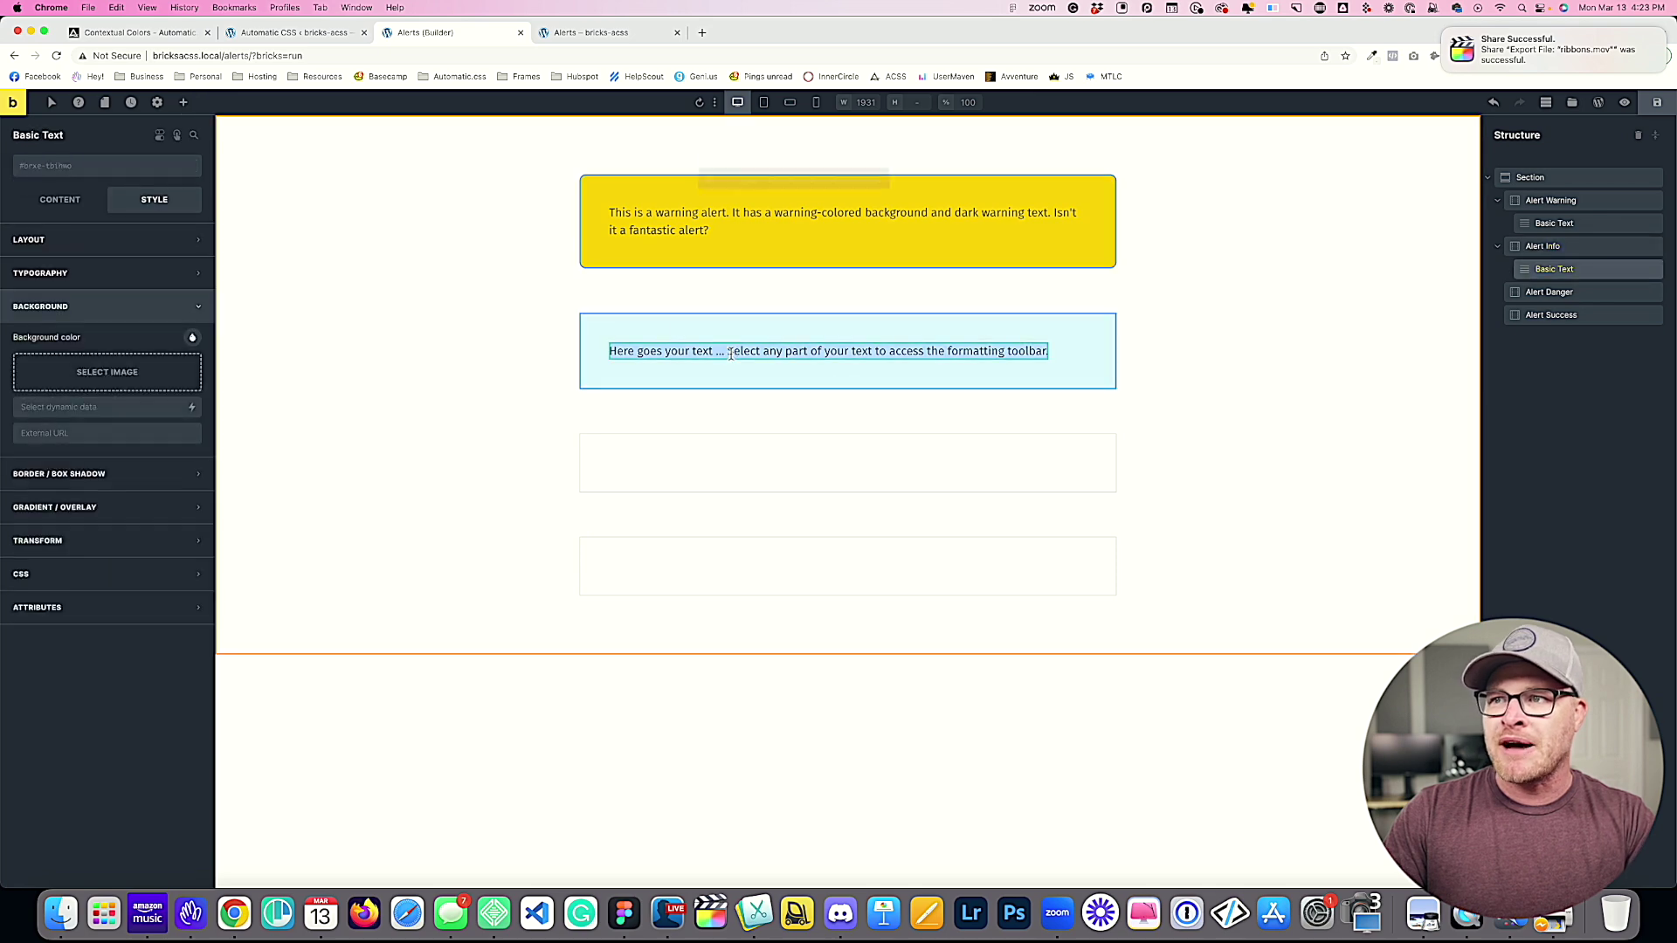
Step: Copy the first sentences of placeholder text from websiteipsum.com in a new tab
key("super+t")
type("web")
key("Return")
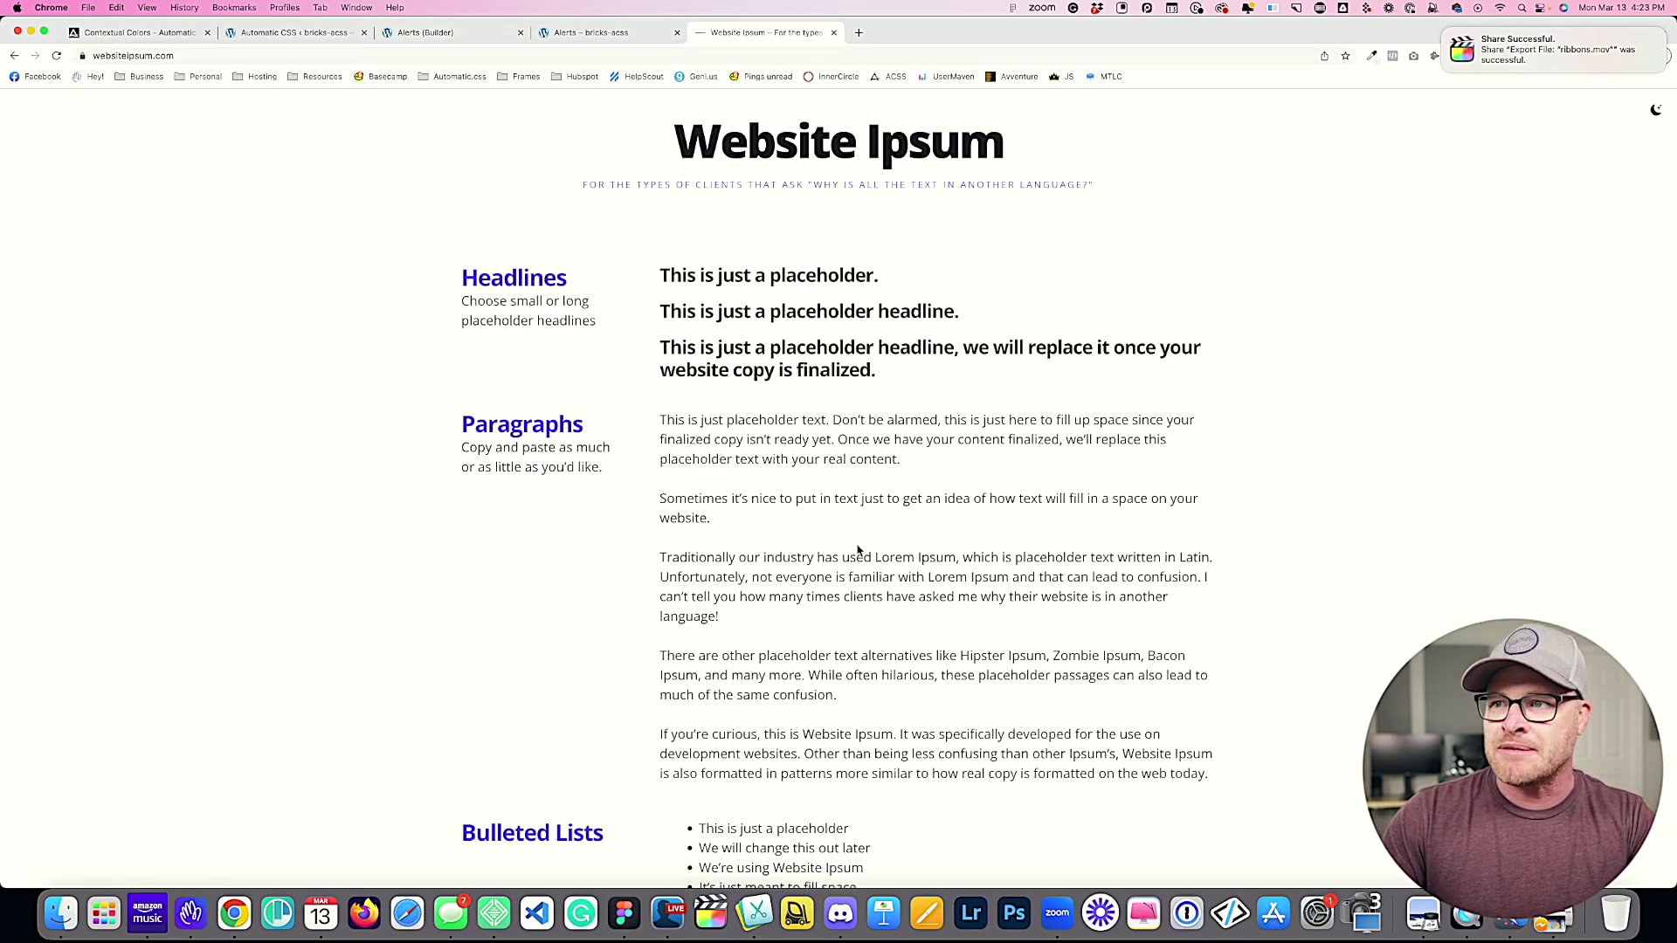
left_click_drag(661, 420, 835, 435)
key("super+c")
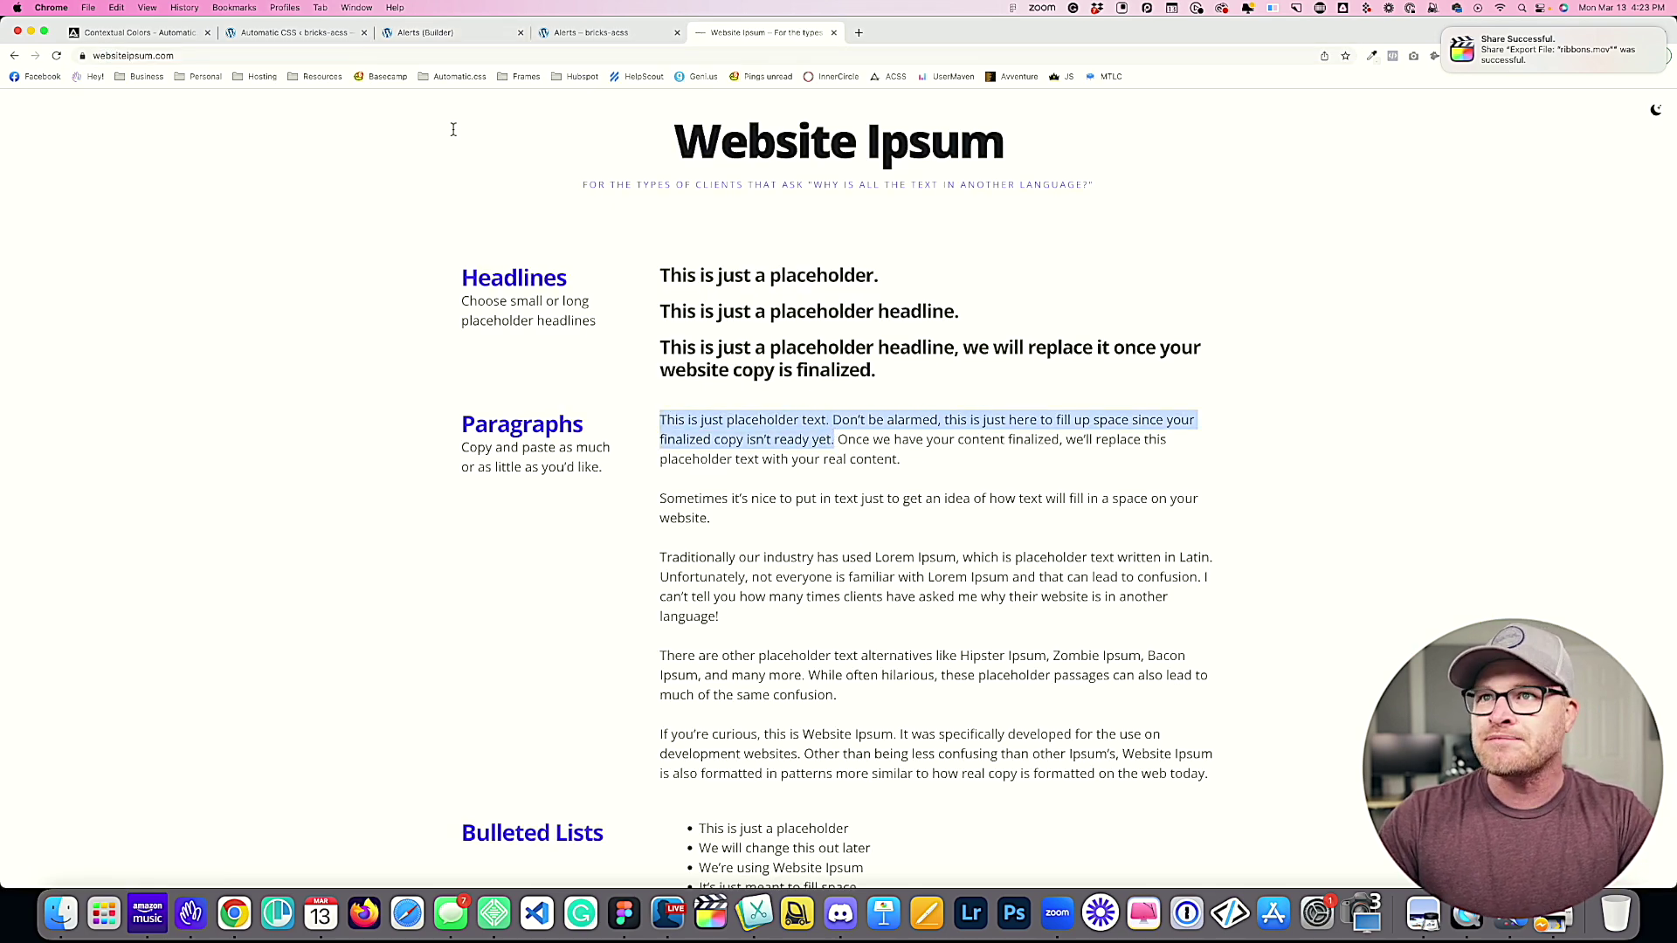
key("ctrl+shift+Tab")
key("ctrl+shift+Tab")
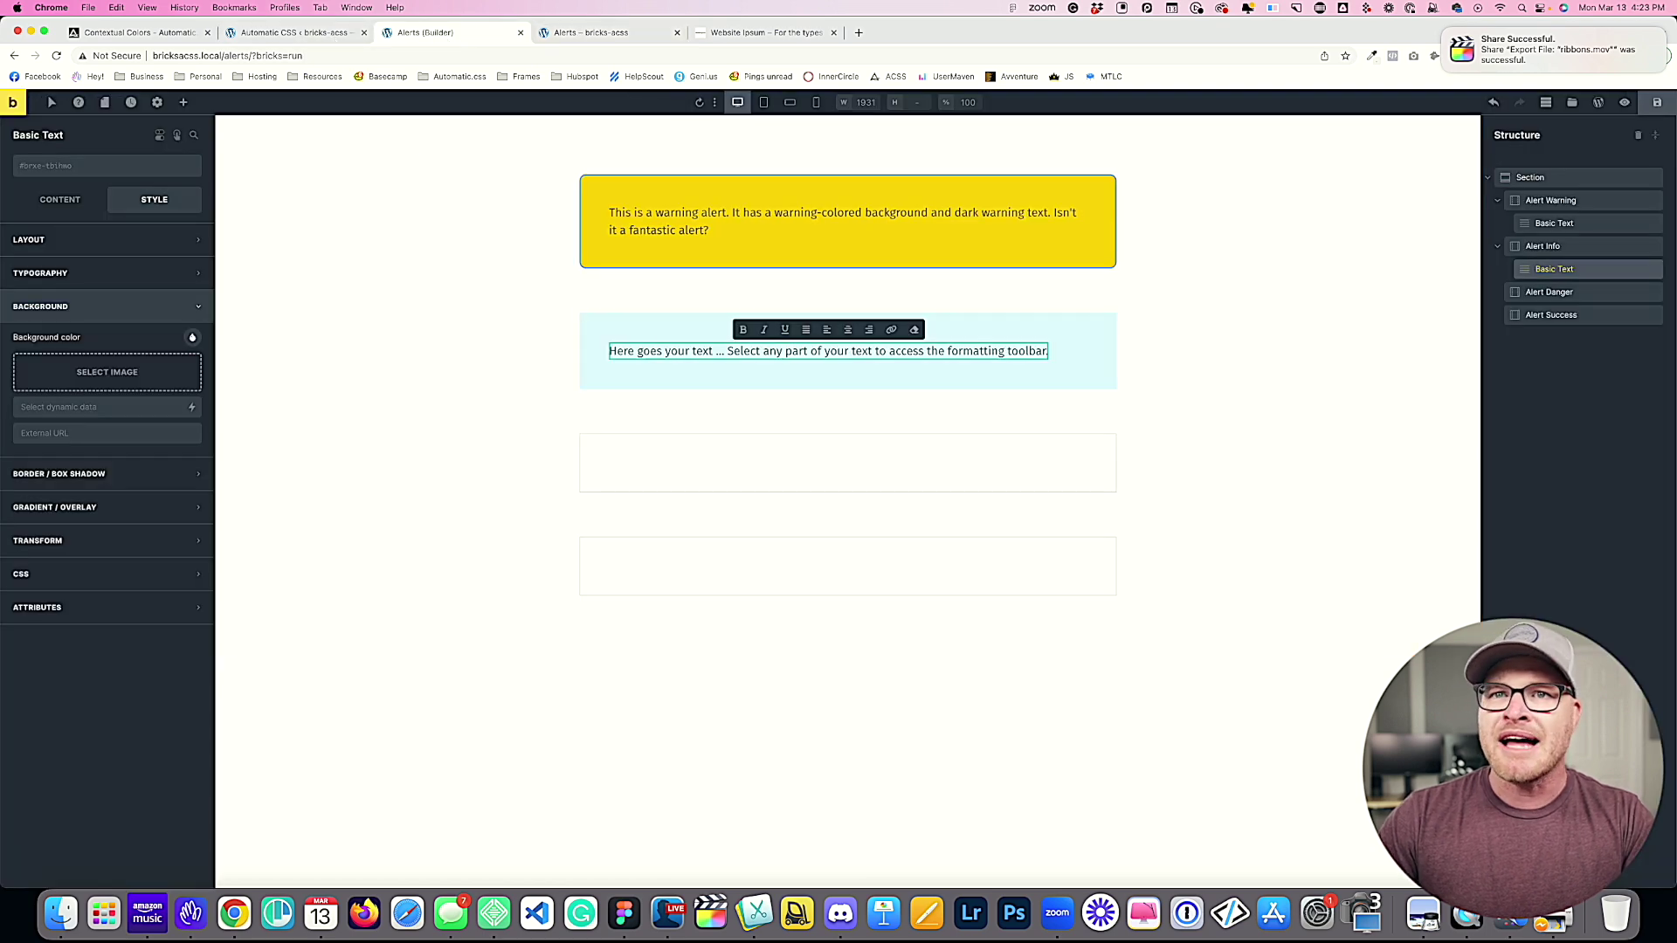
Step: Paste the placeholder copy into the Basic Text content and save the page
left_click(60, 199)
left_click(105, 254)
key("super+a")
type("a")
key("super+v")
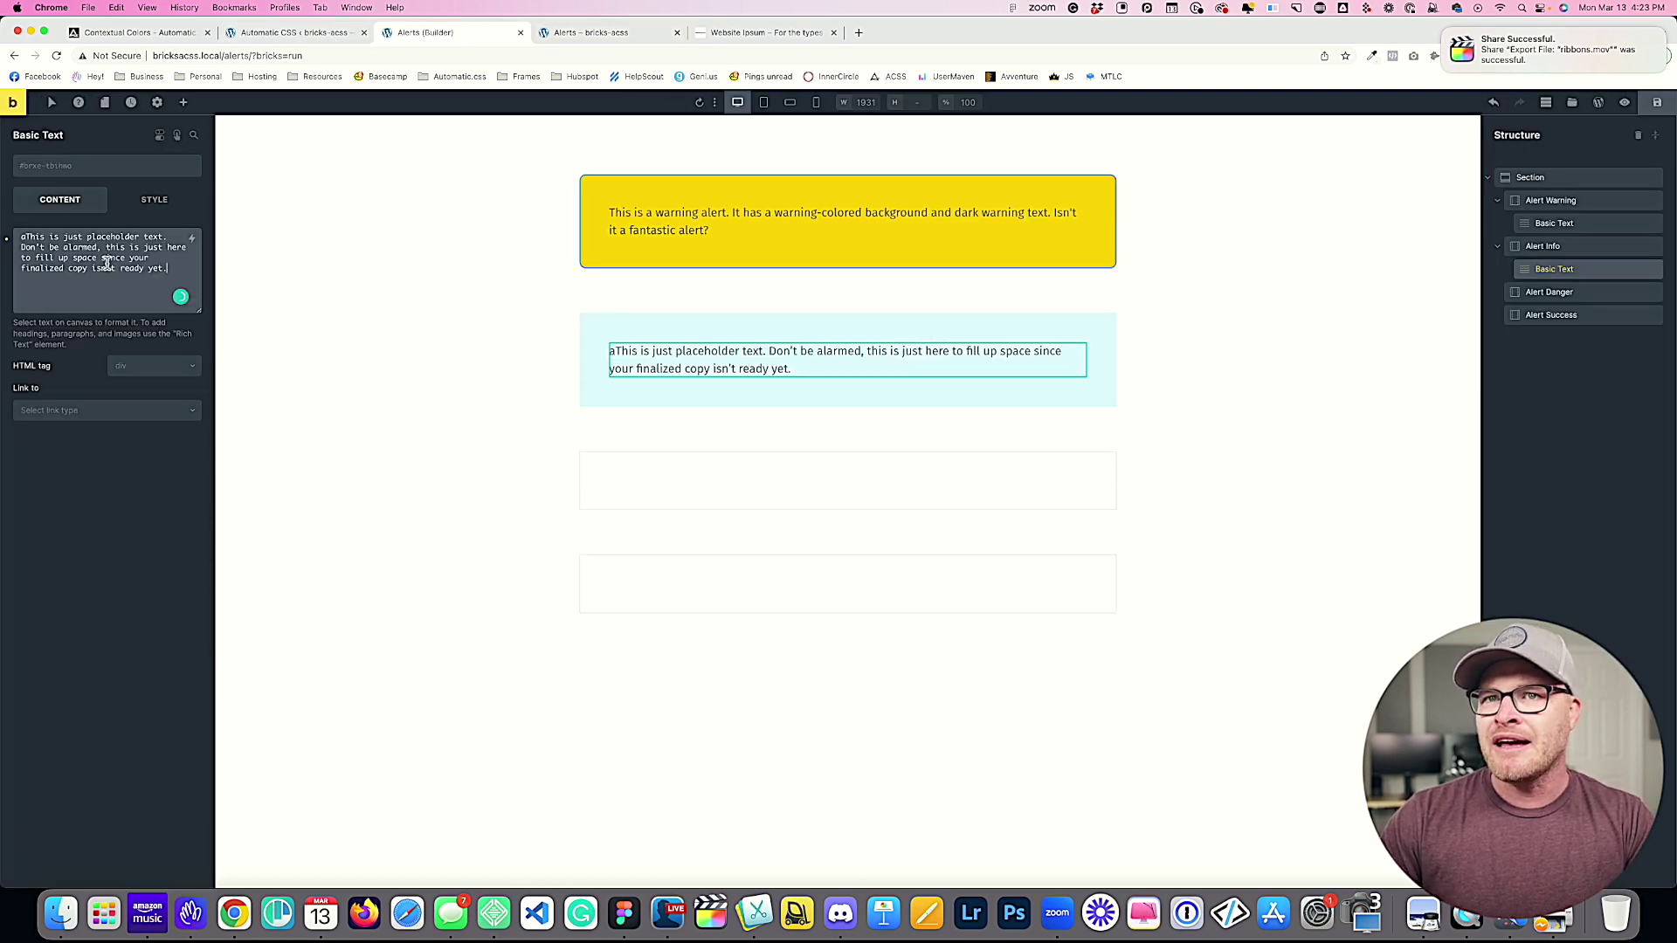
key("super+a")
key("super+v")
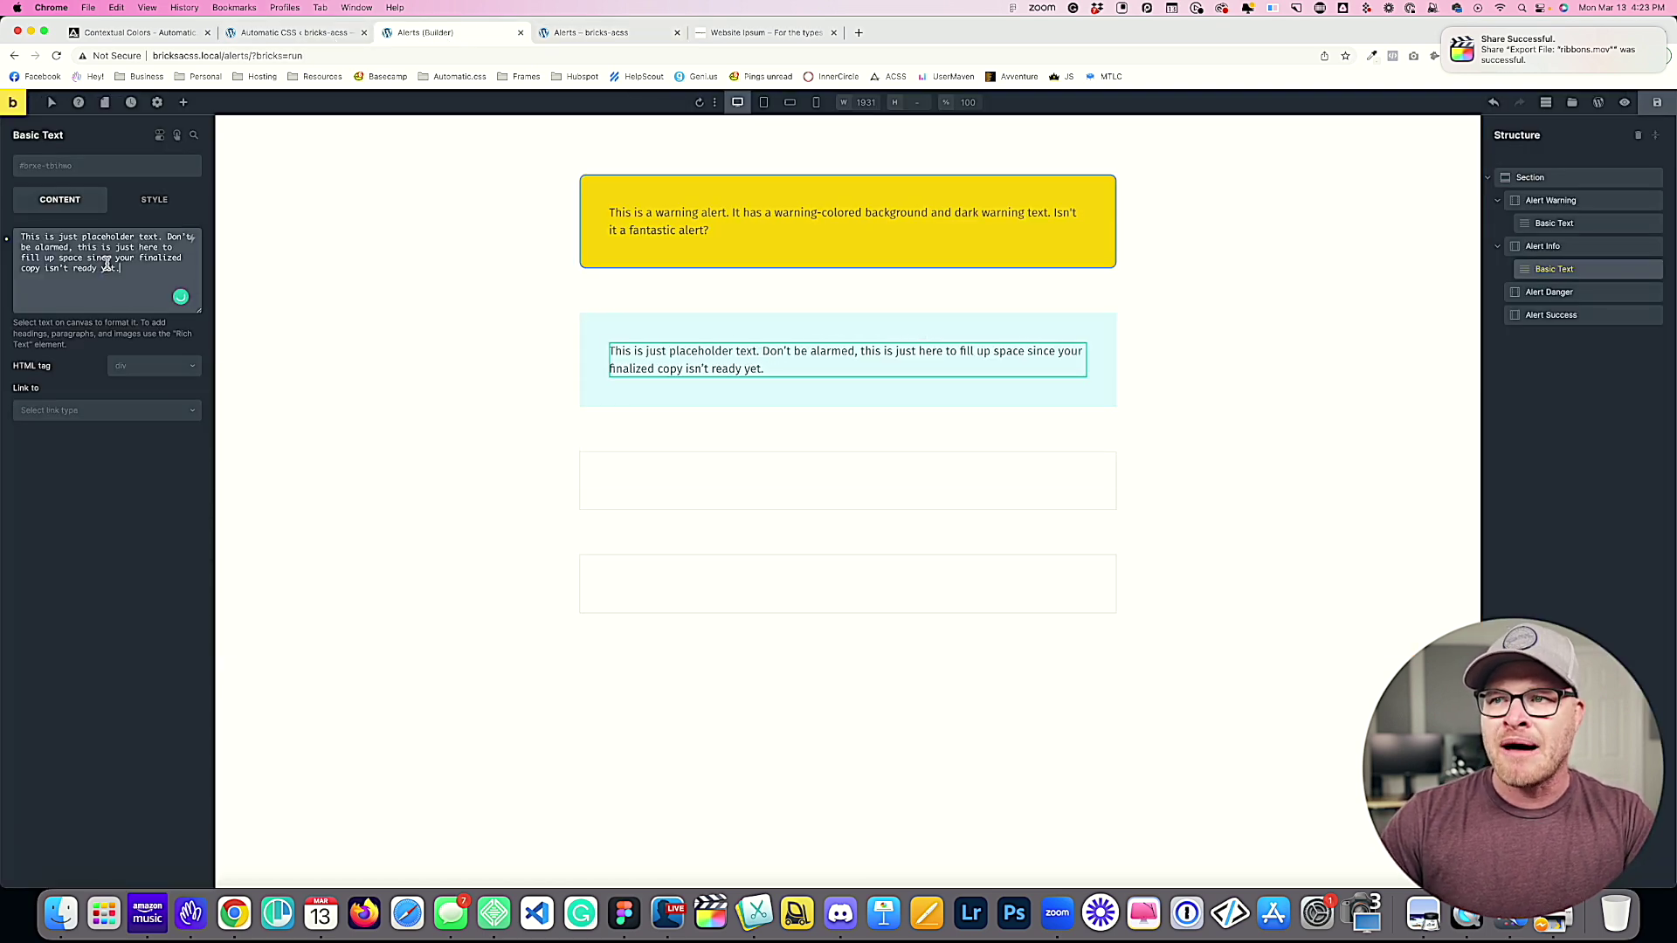
left_click(1671, 102)
left_click(830, 329)
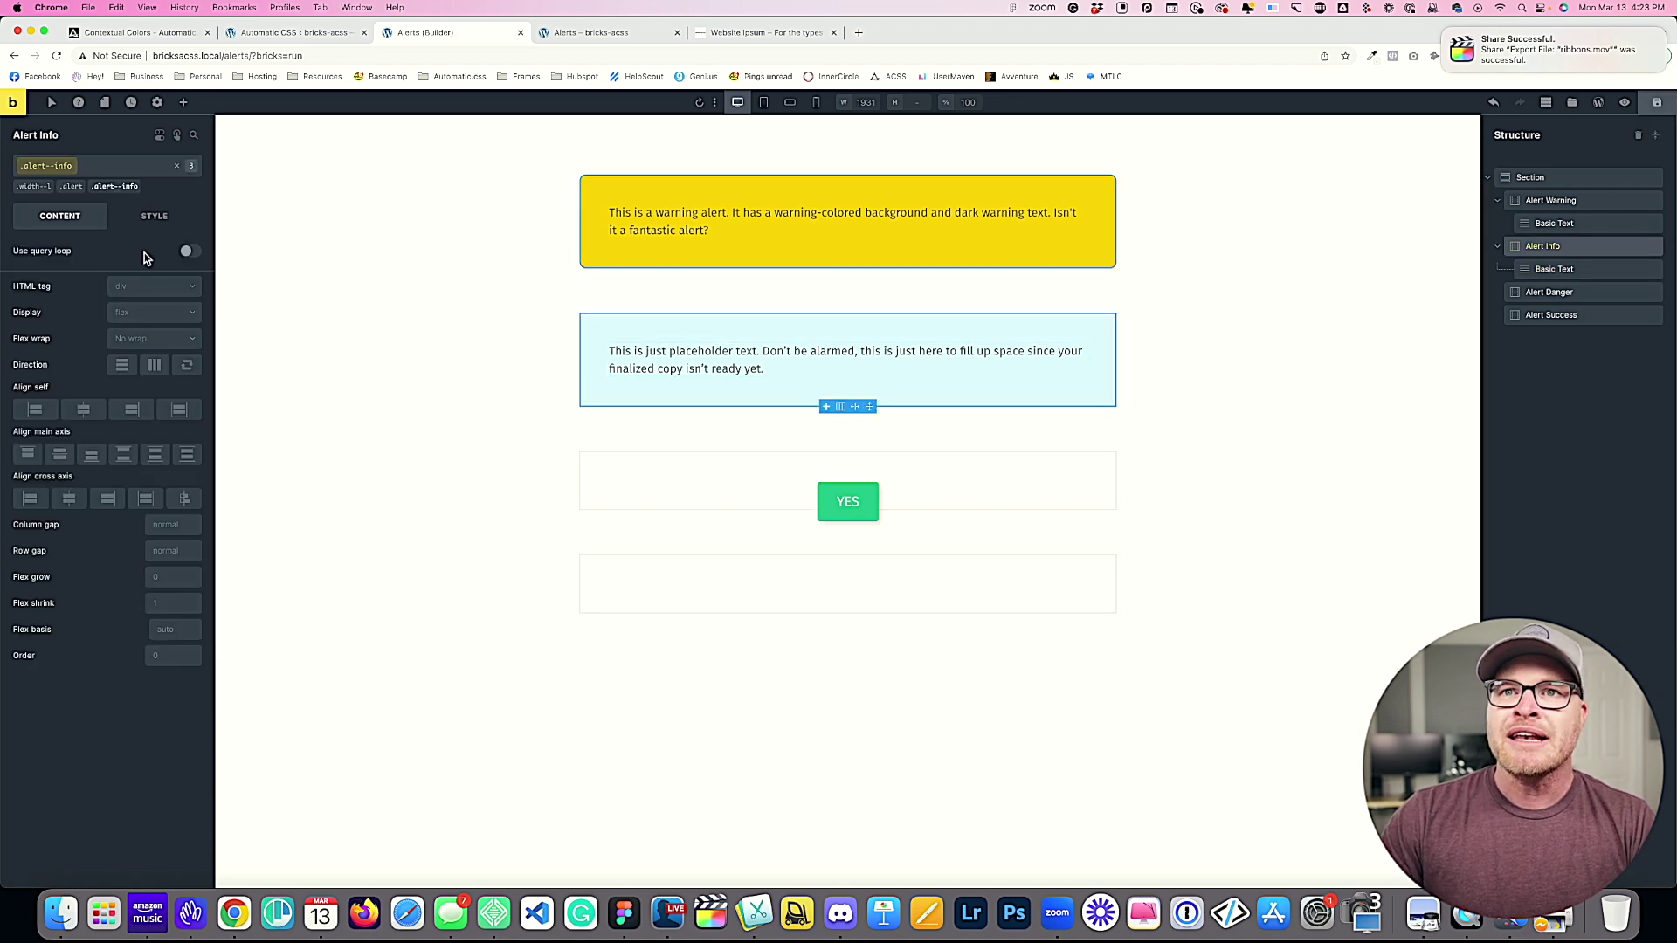
Step: Make the info alert's text the dark info colour and save
left_click(152, 216)
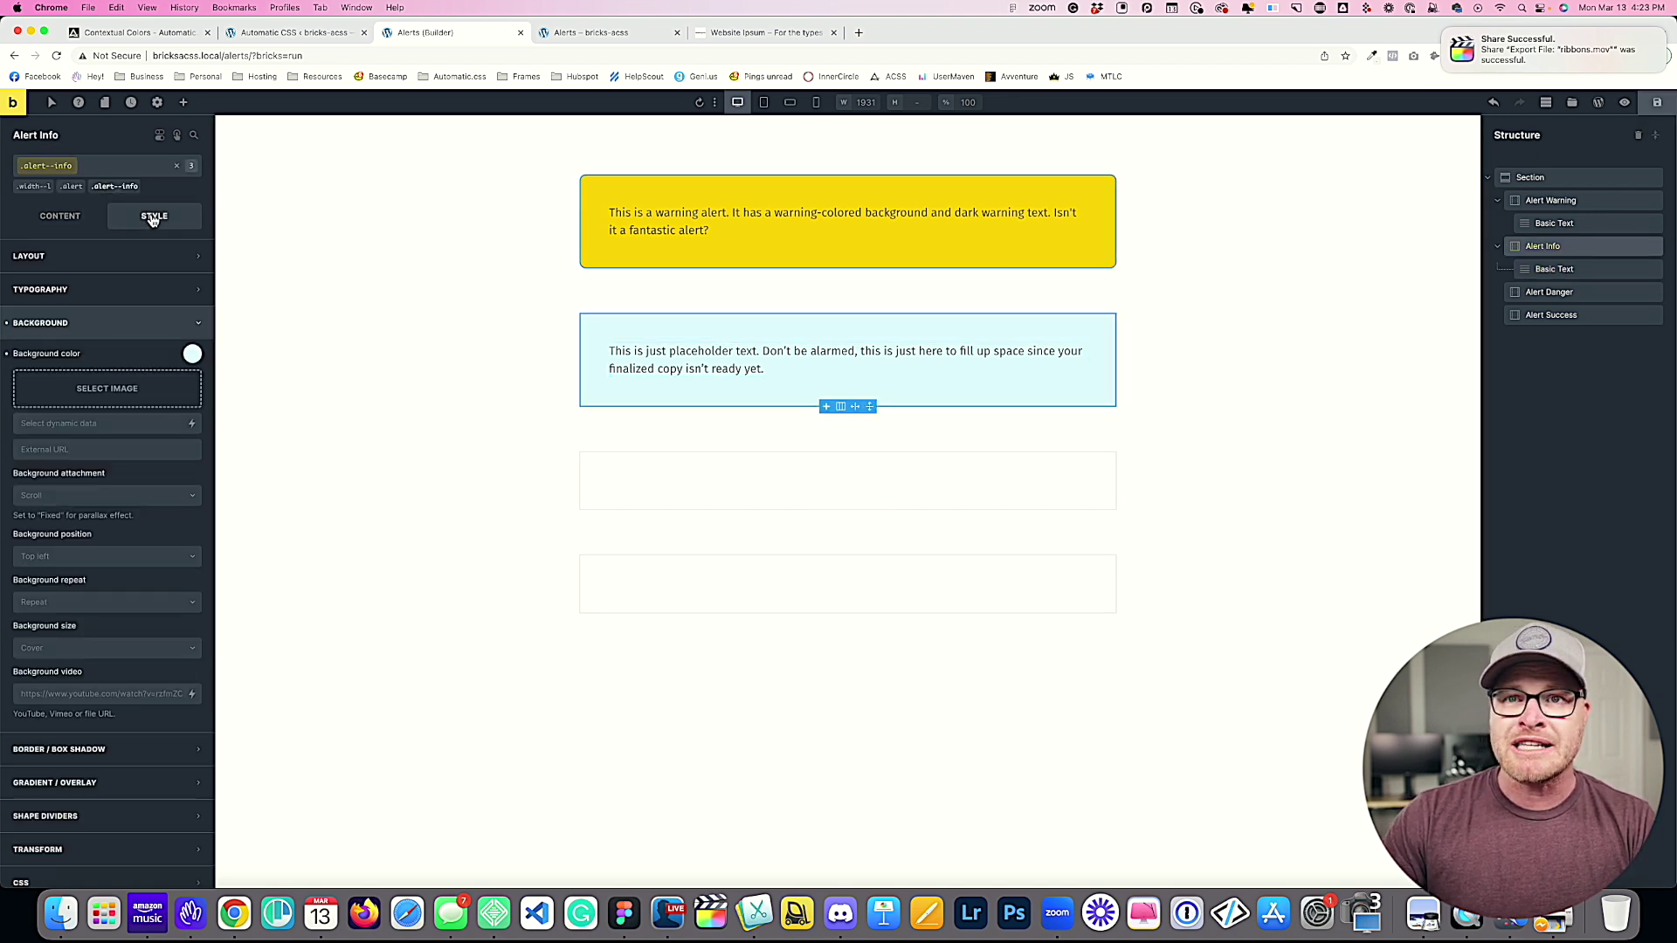
left_click(102, 289)
left_click(192, 320)
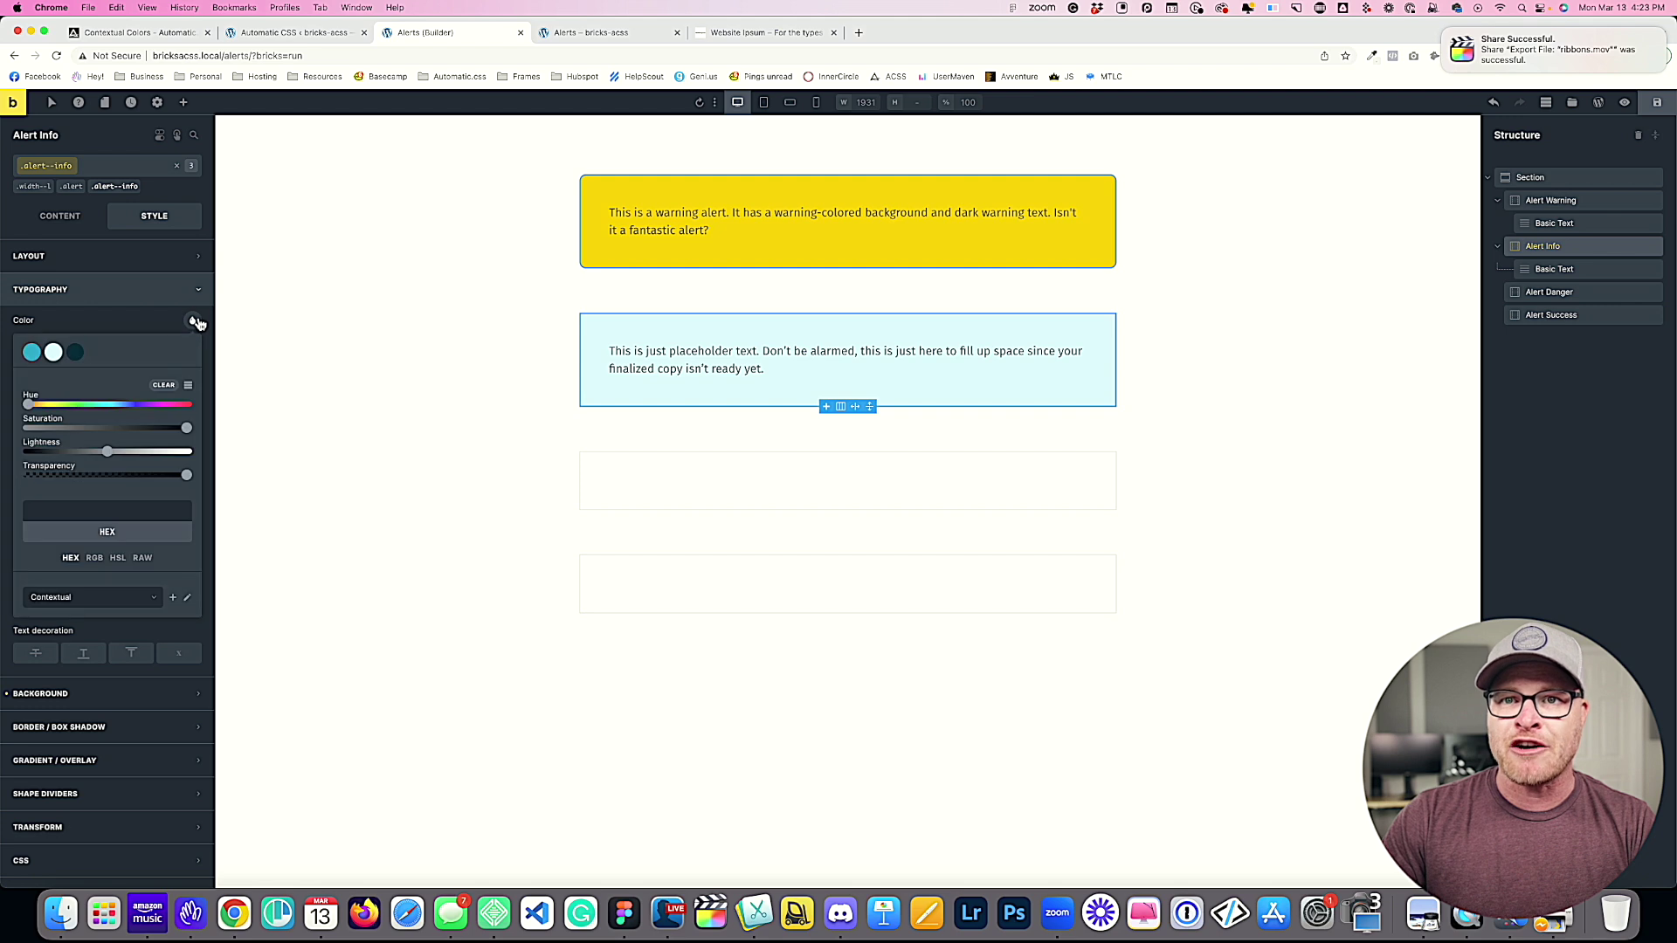
left_click(75, 353)
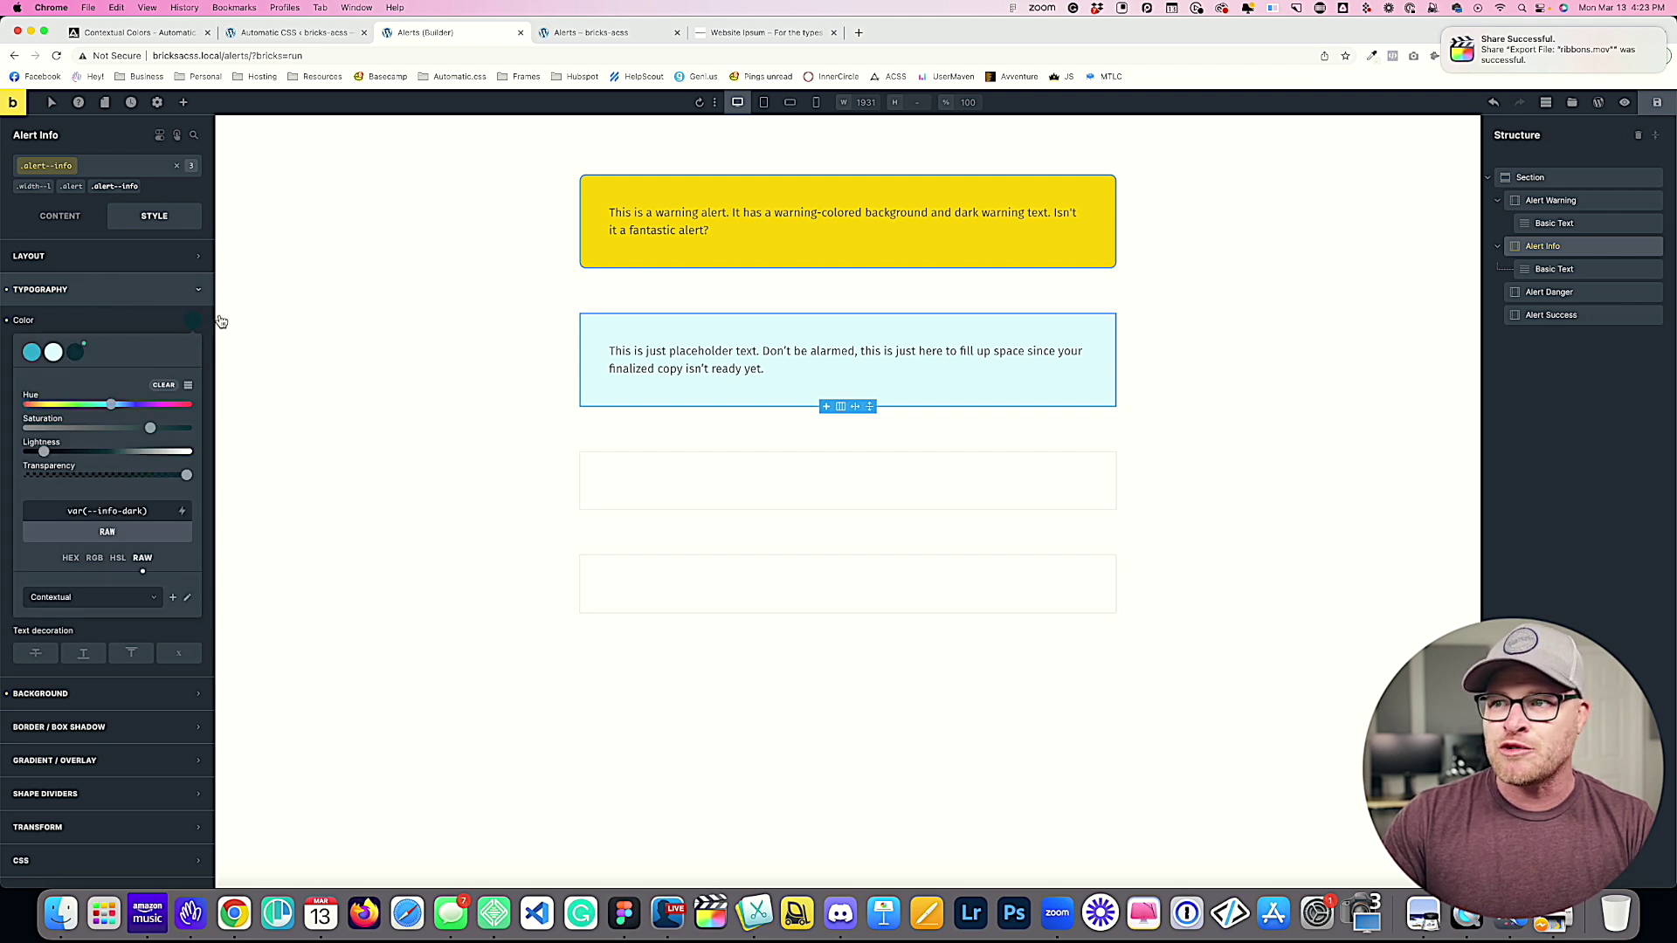
key("ctrl+s")
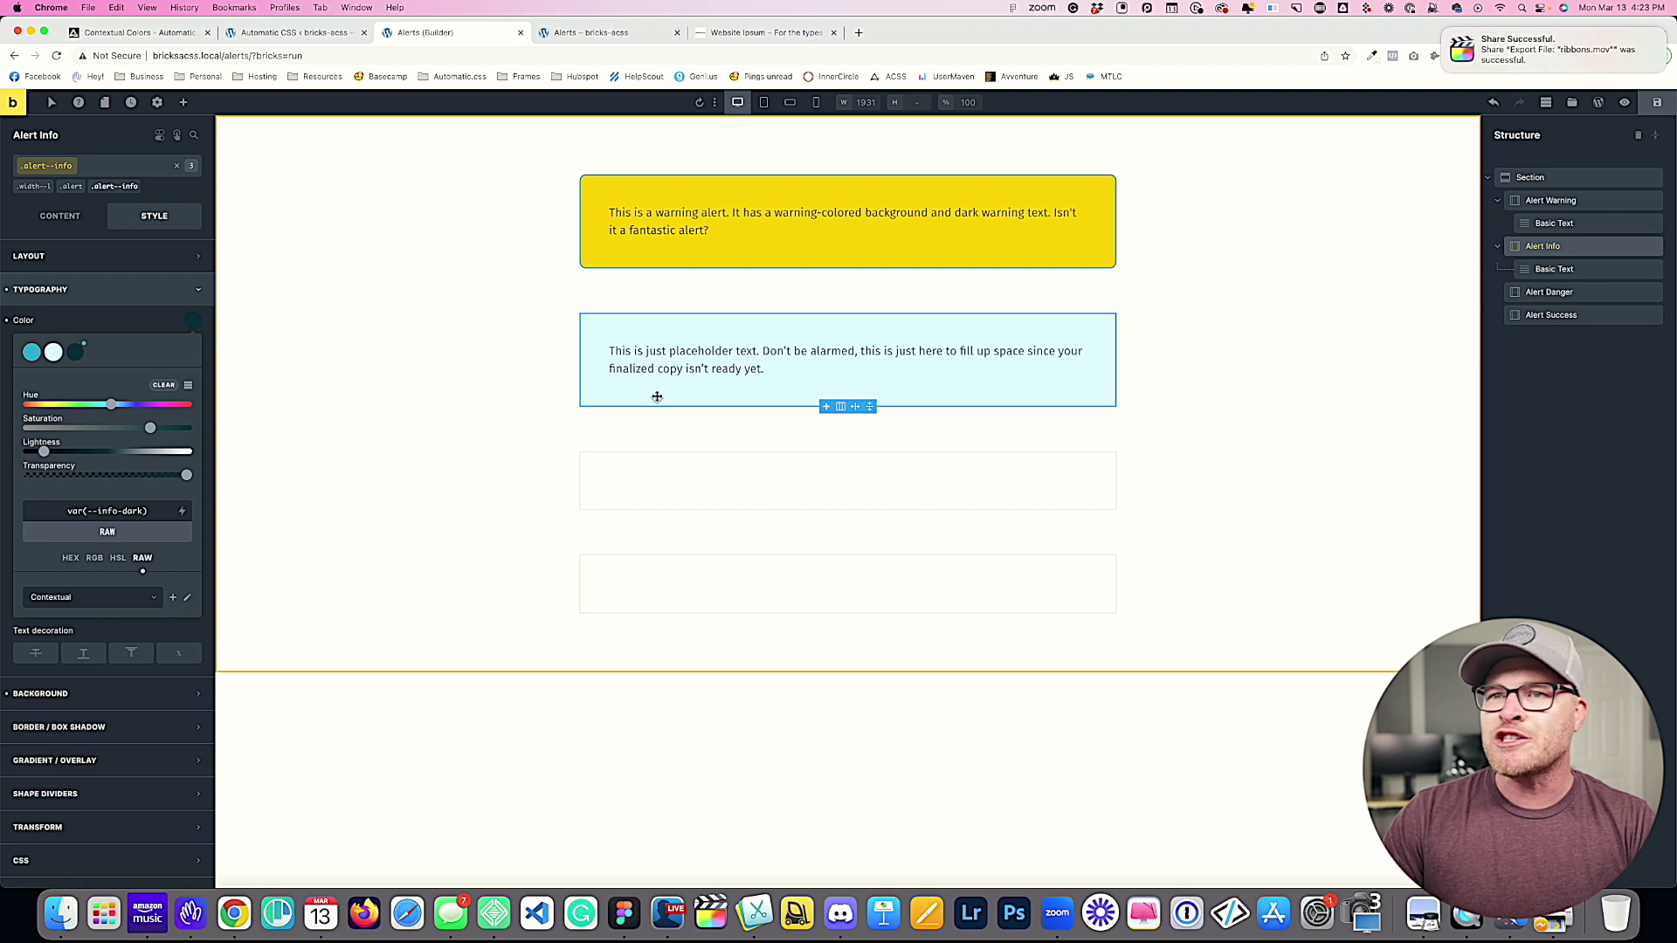
left_click(87, 291)
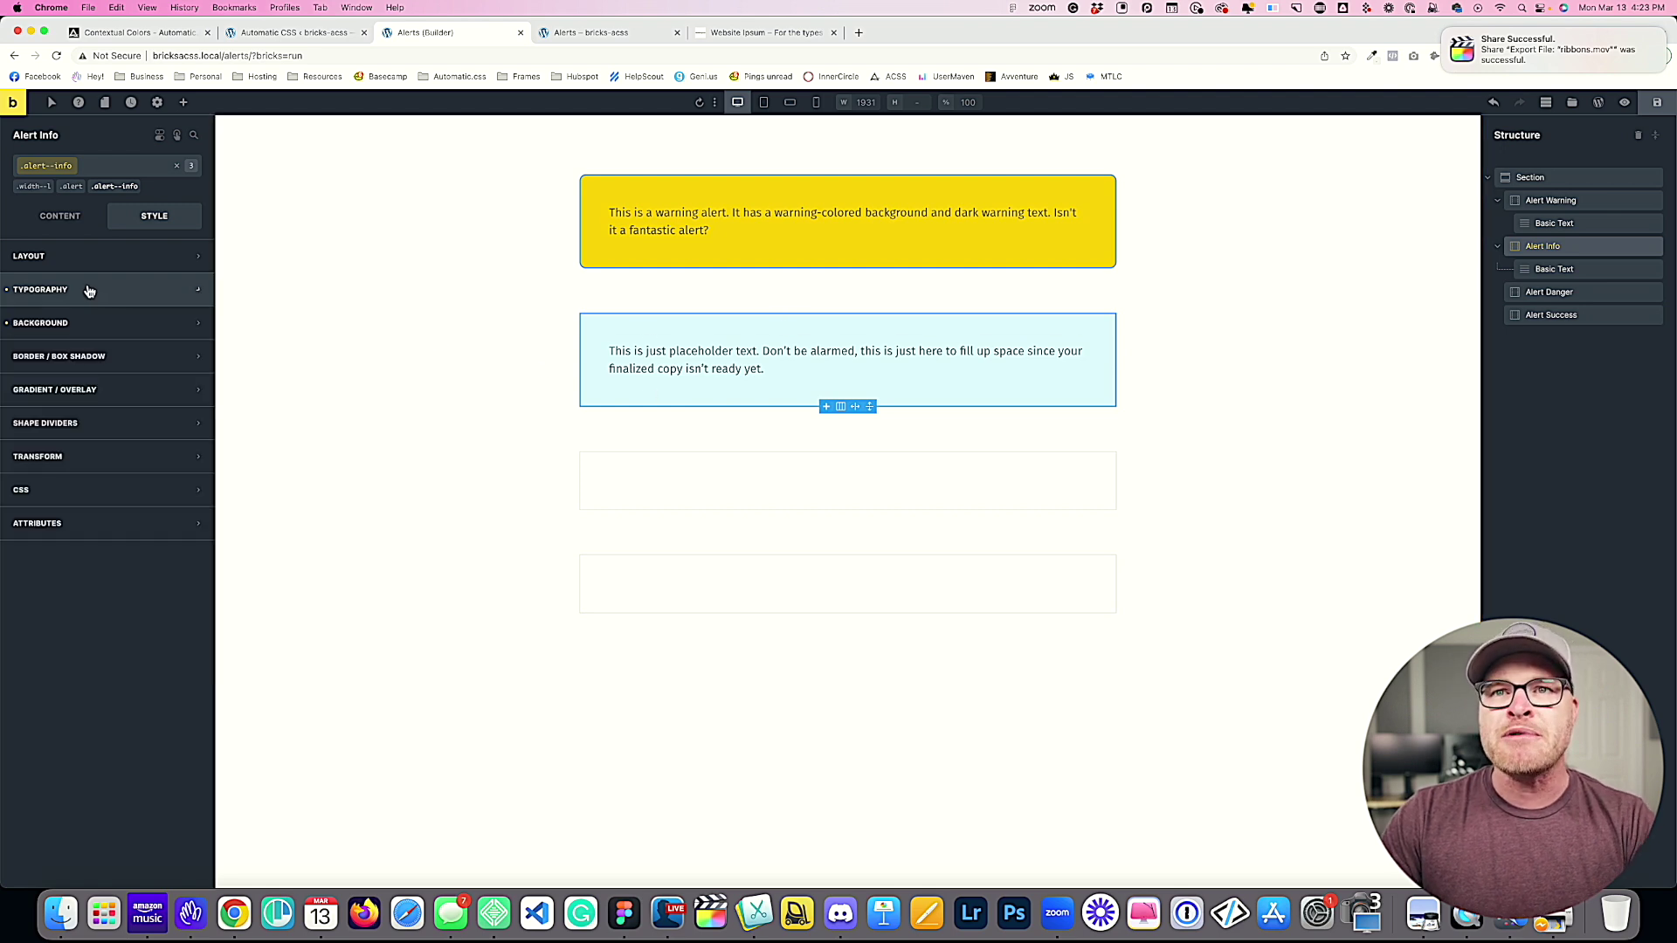
Step: Give the .alert class a solid border 5 wide on all four sides
left_click(70, 188)
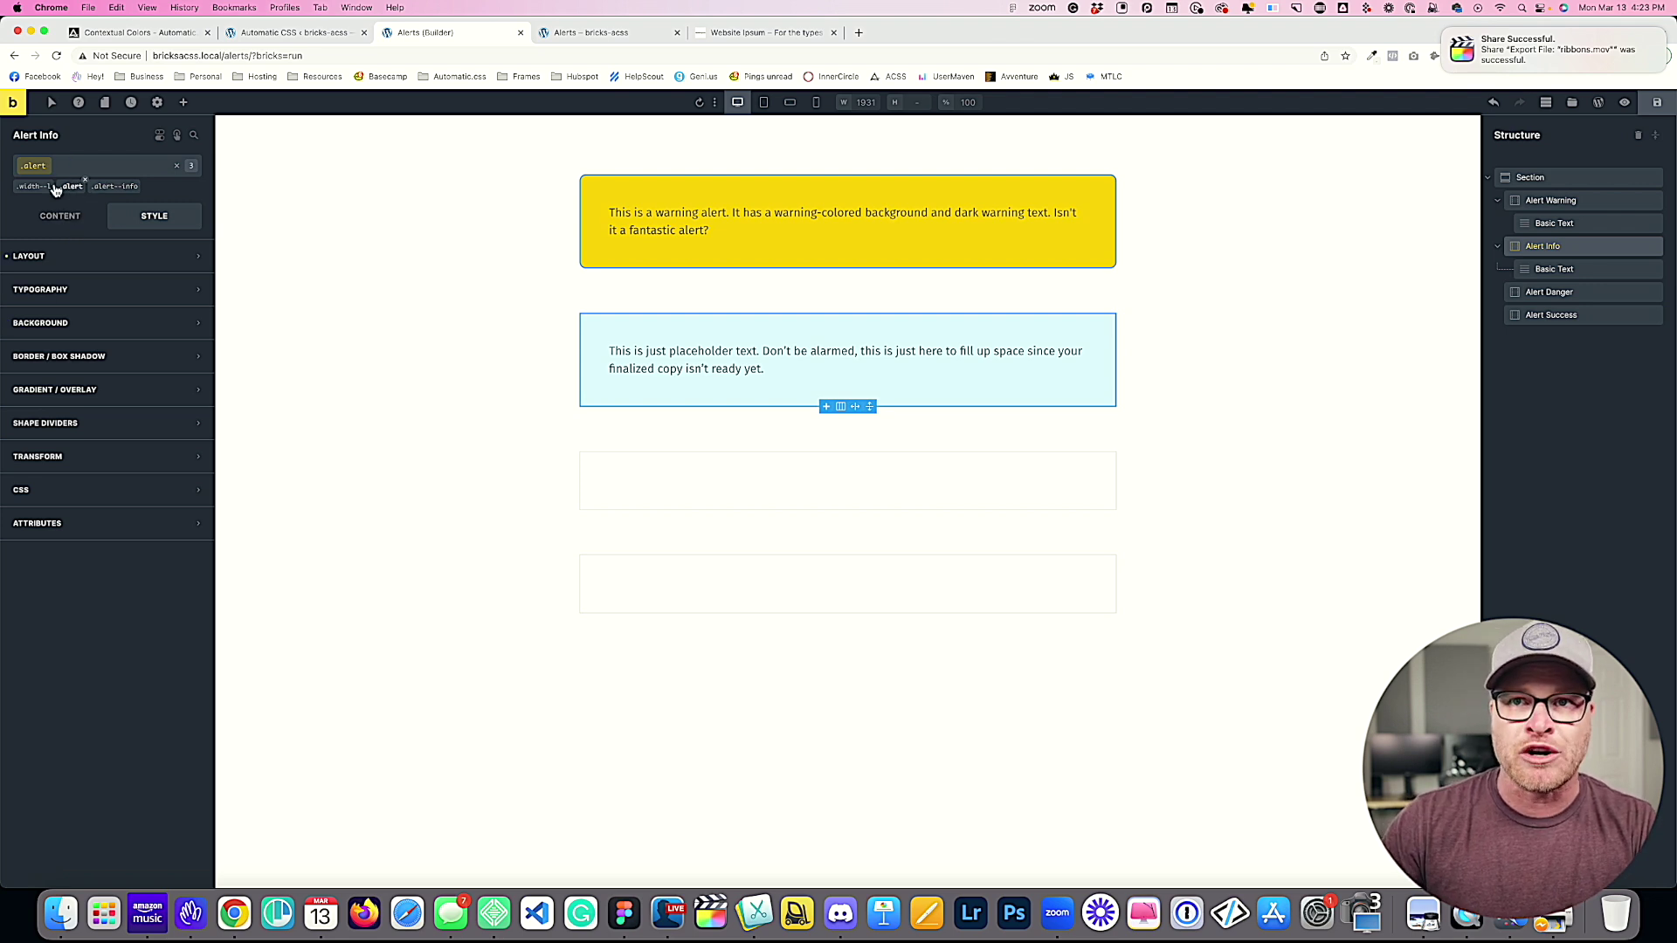
left_click(79, 356)
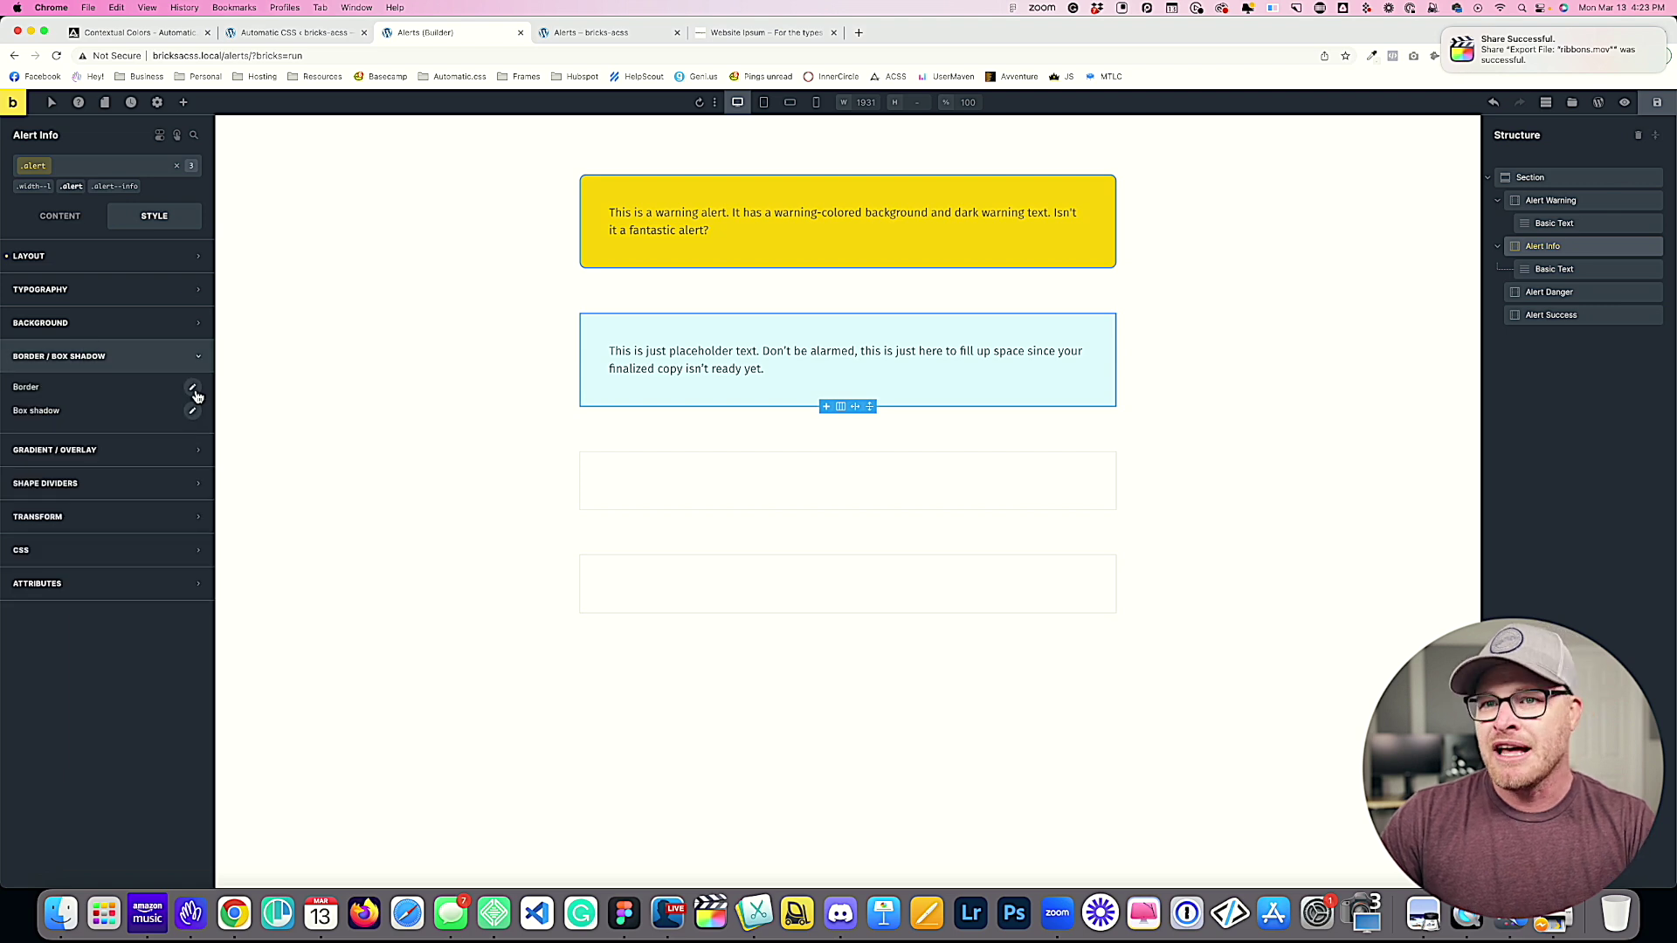
left_click(192, 387)
left_click(33, 458)
type("5")
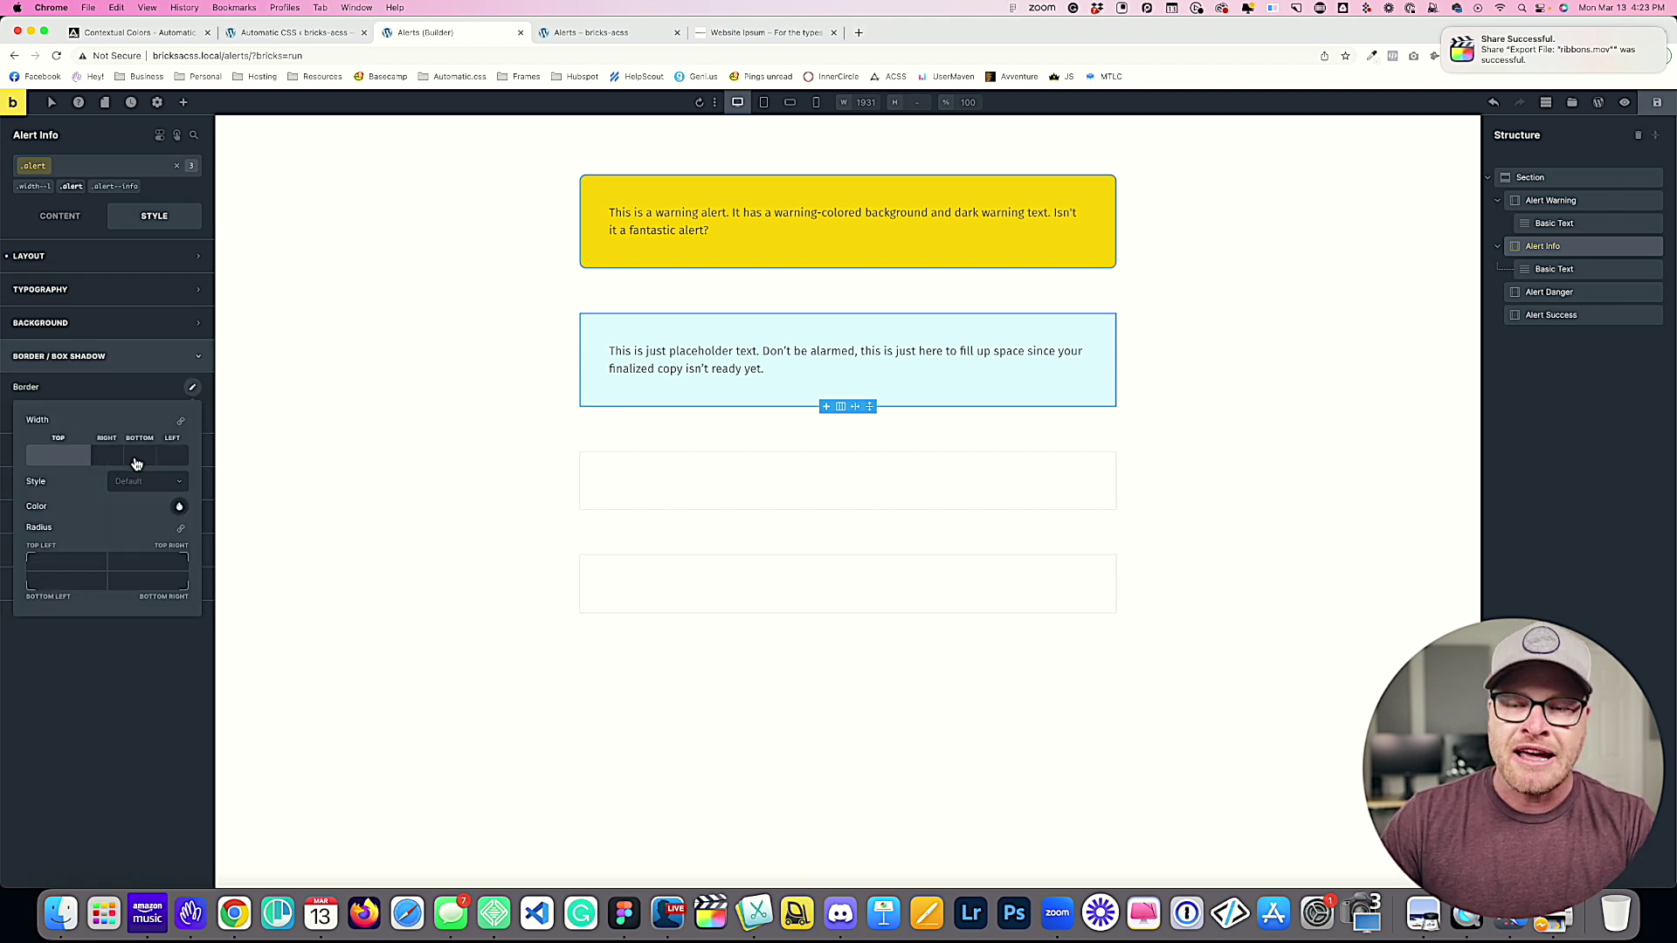
left_click(181, 422)
left_click(144, 479)
left_click(147, 545)
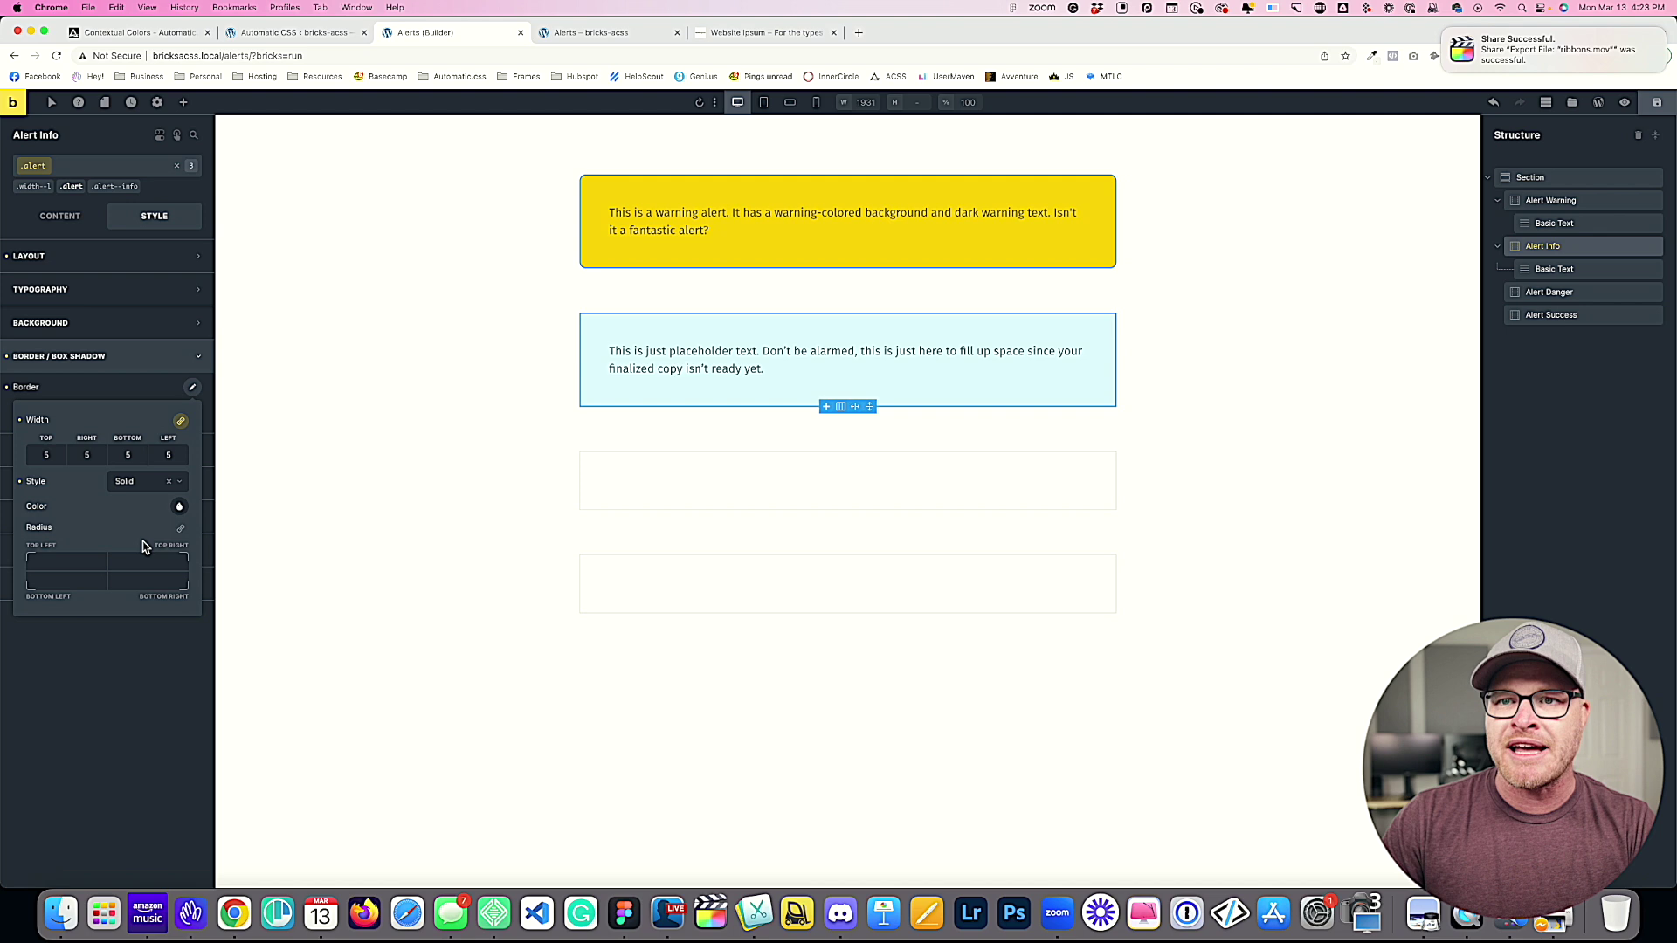
left_click(180, 508)
left_click(105, 188)
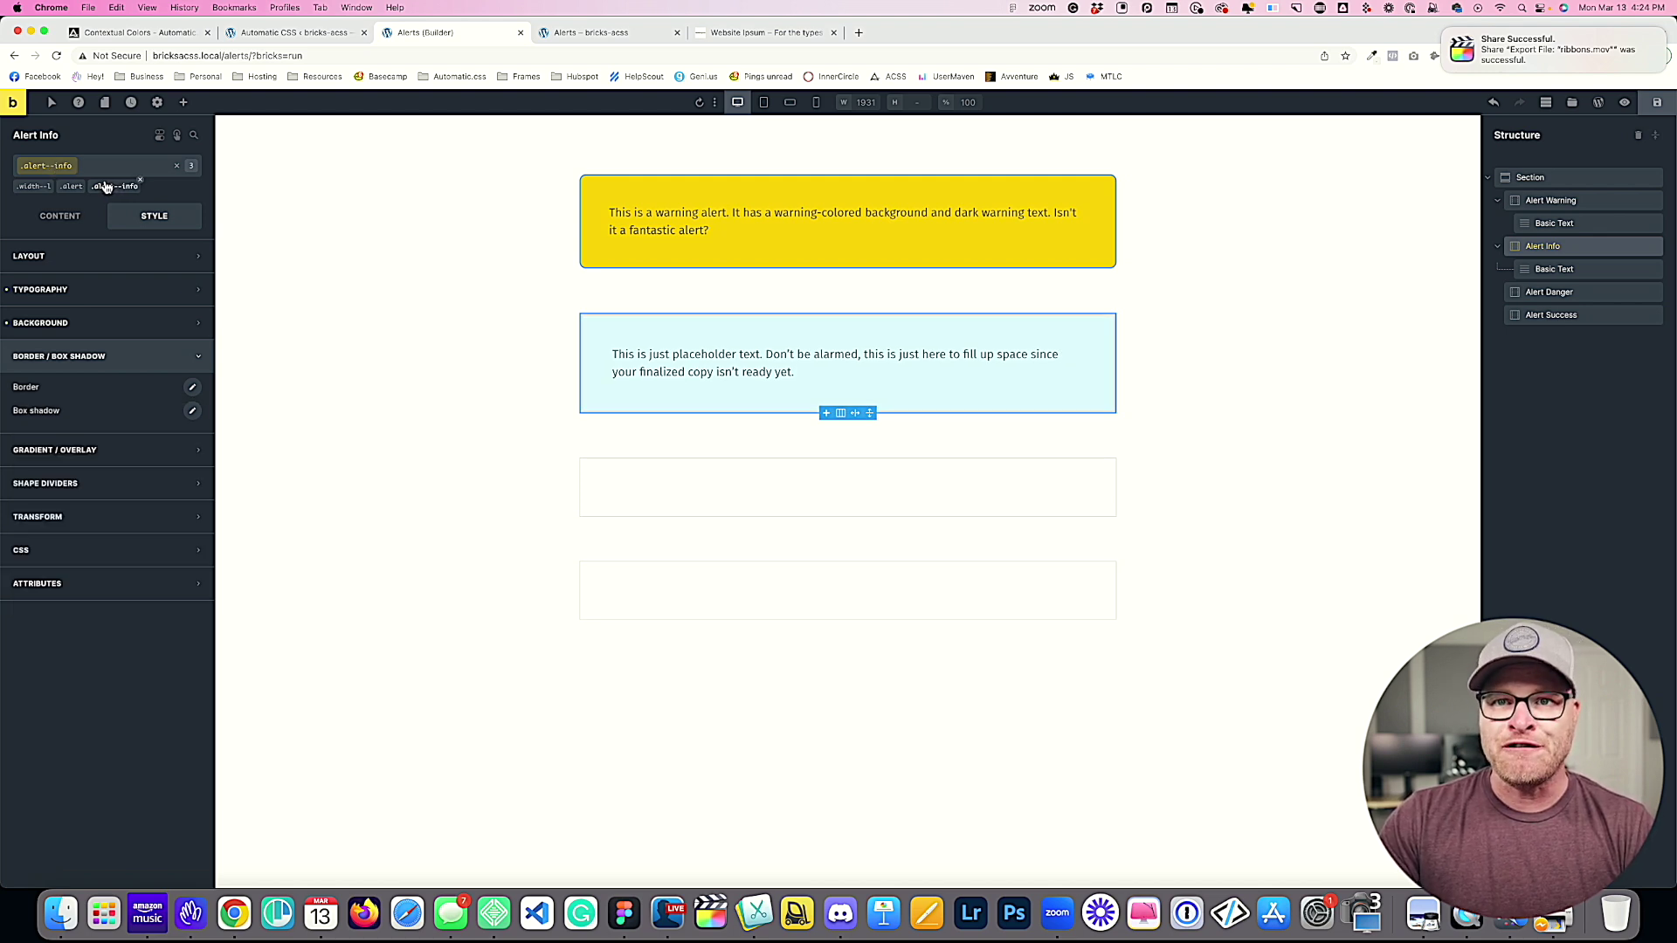
Step: Set the .alert--info border colour to the var(--info) swatch
left_click(192, 389)
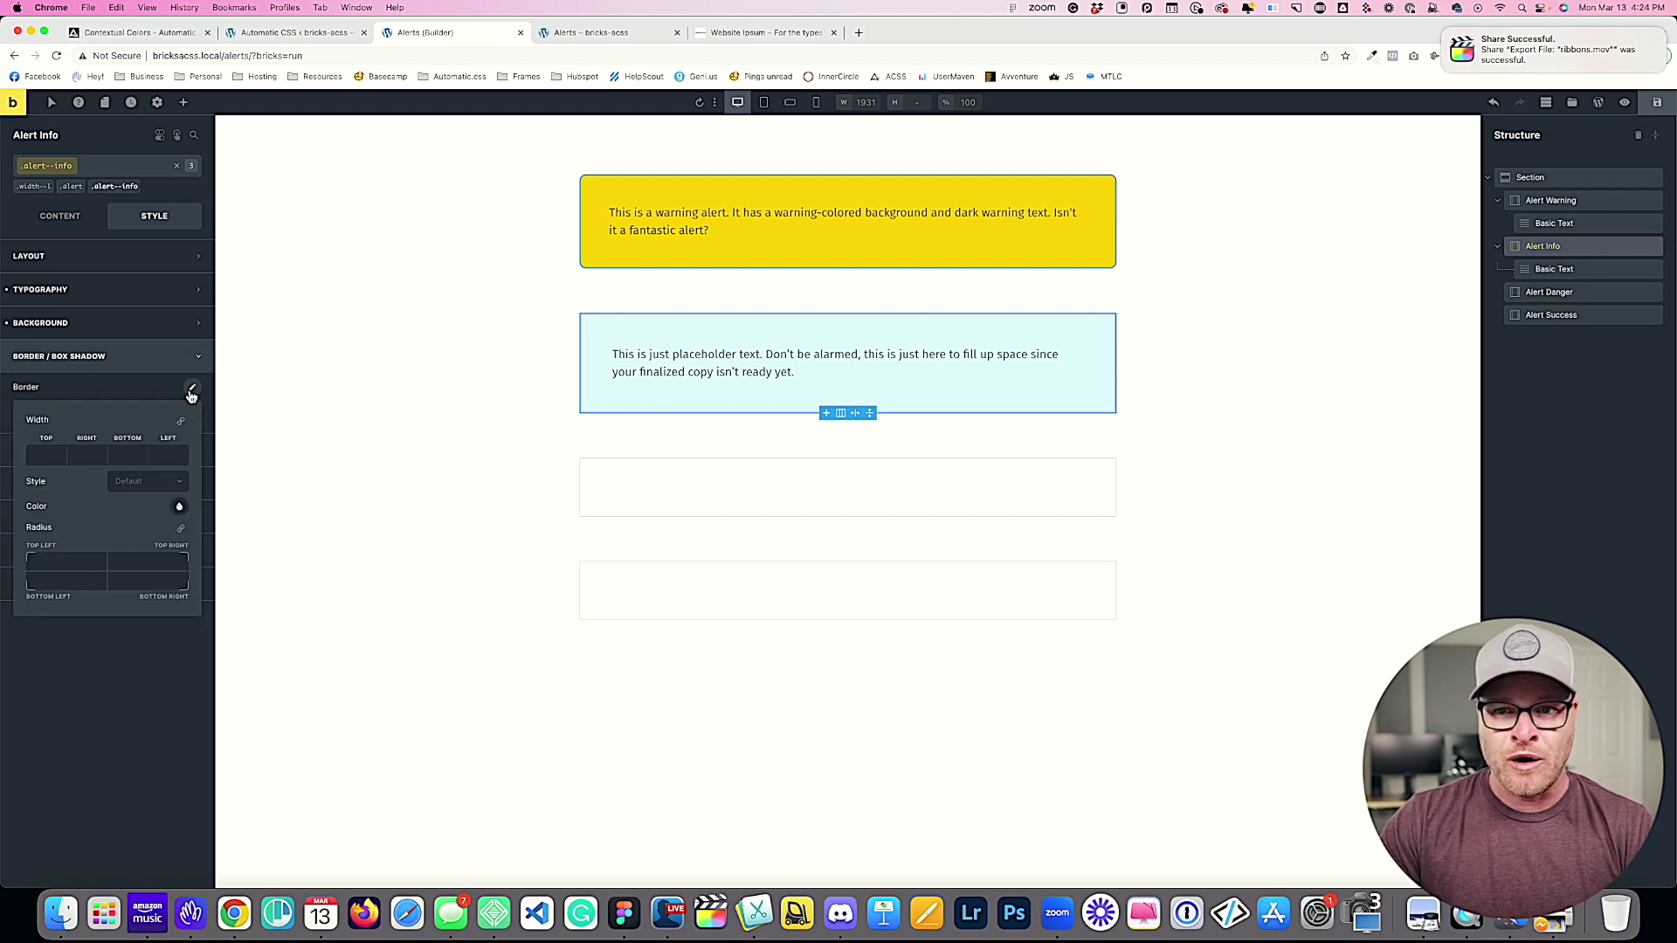
left_click(180, 508)
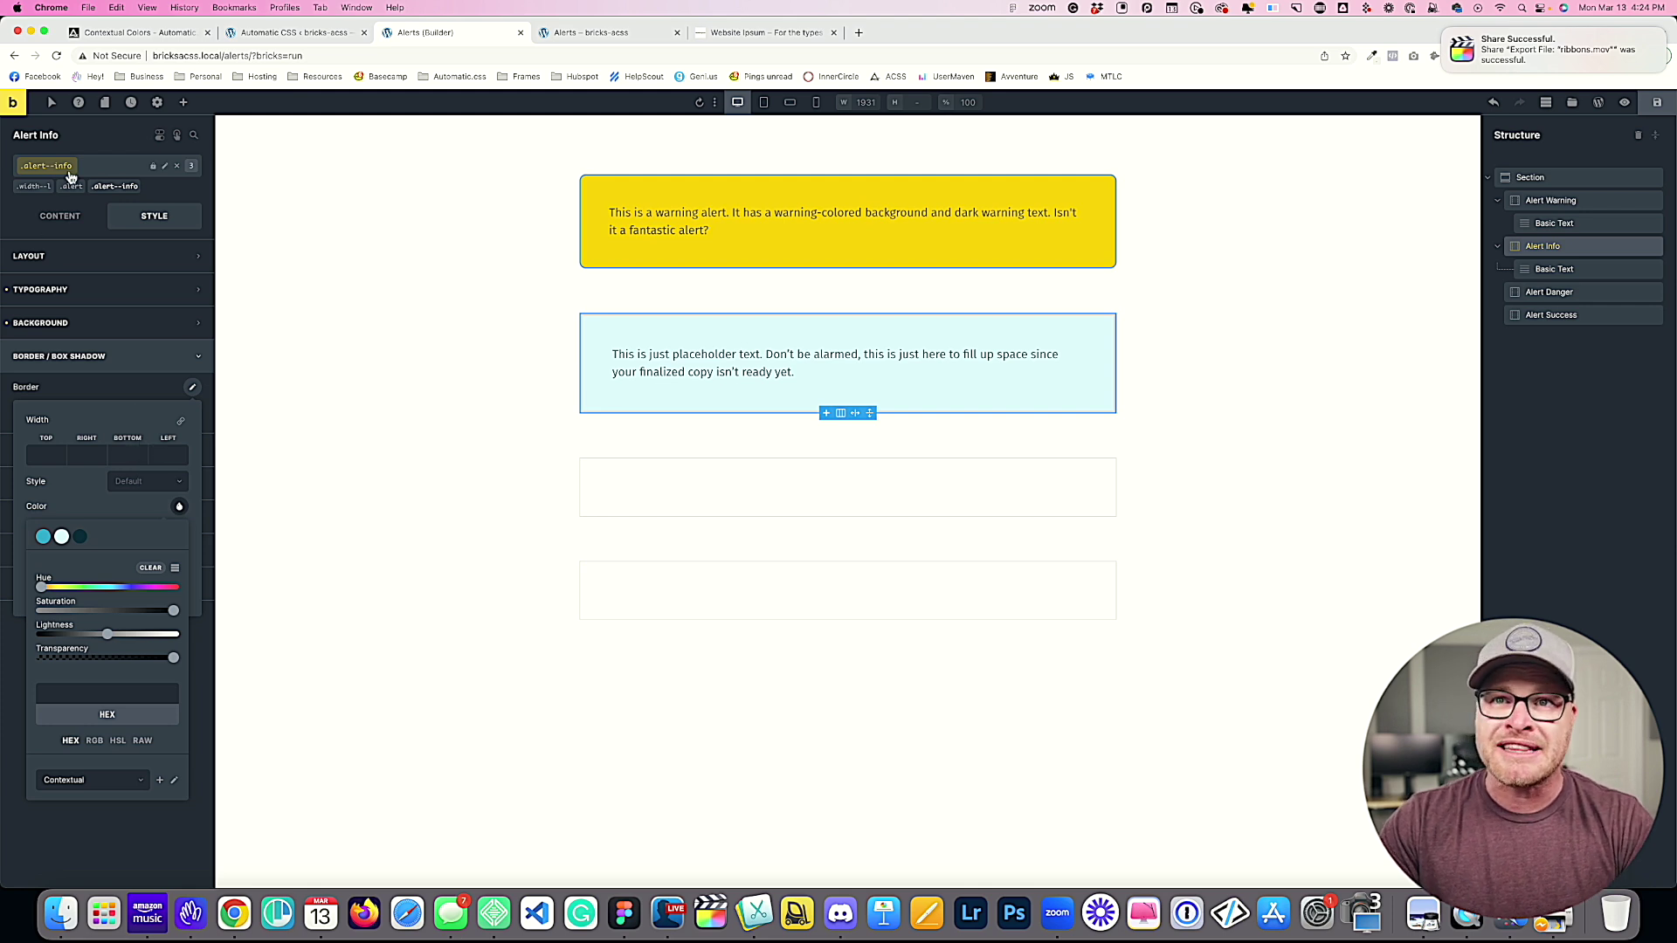
left_click(42, 536)
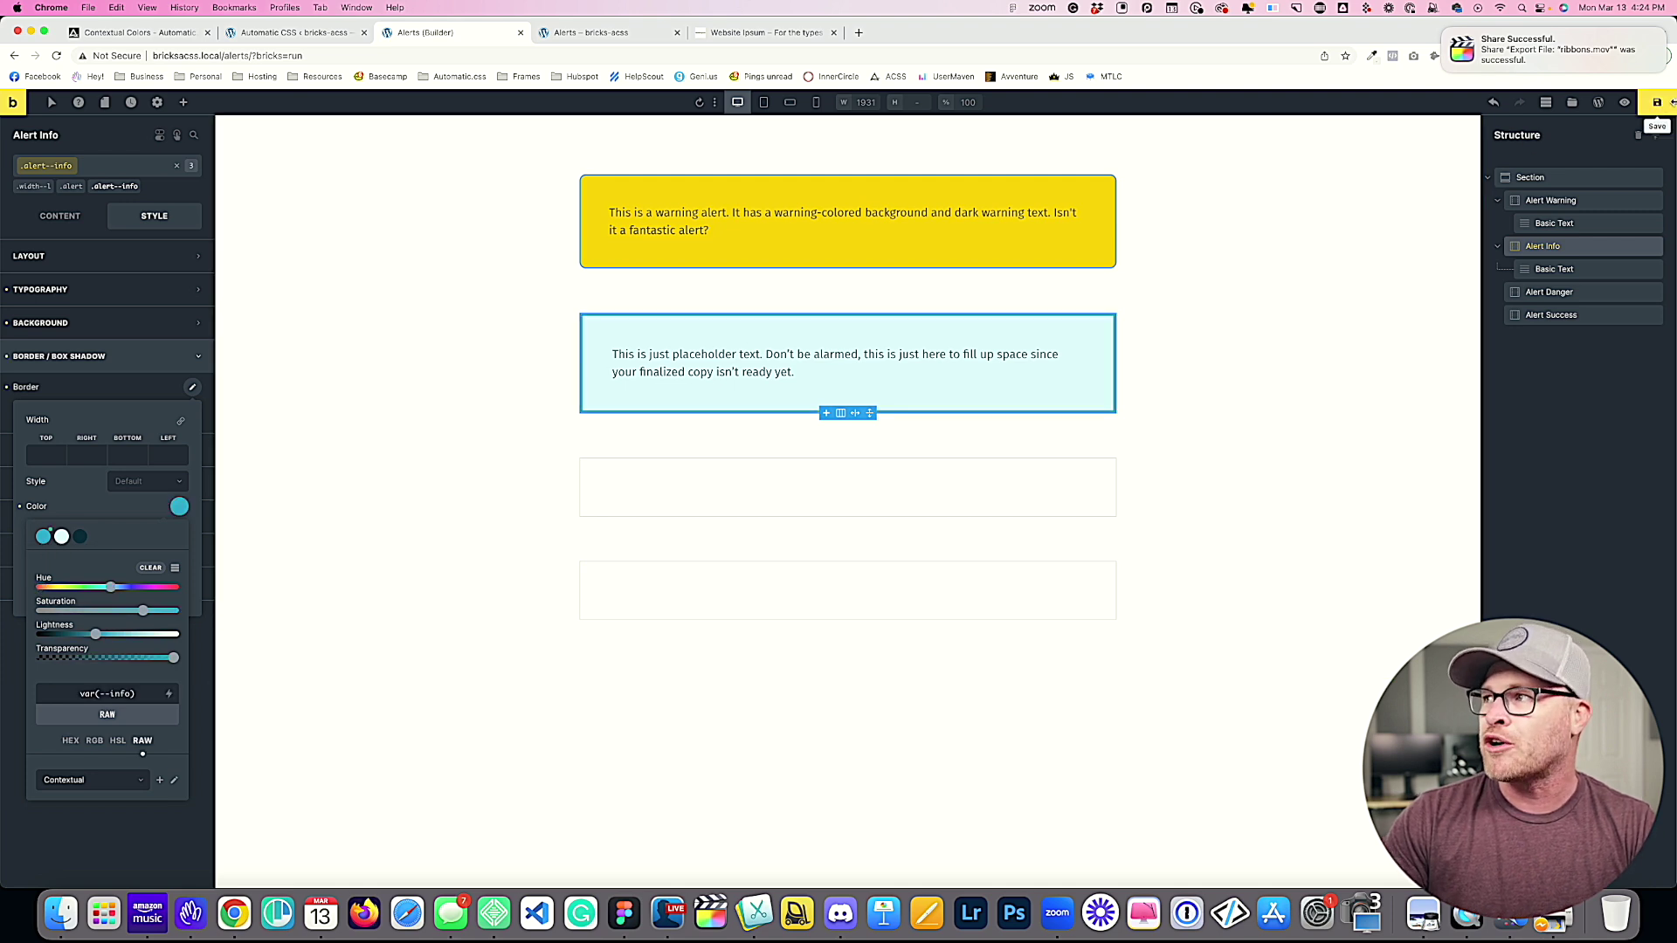
left_click(1671, 102)
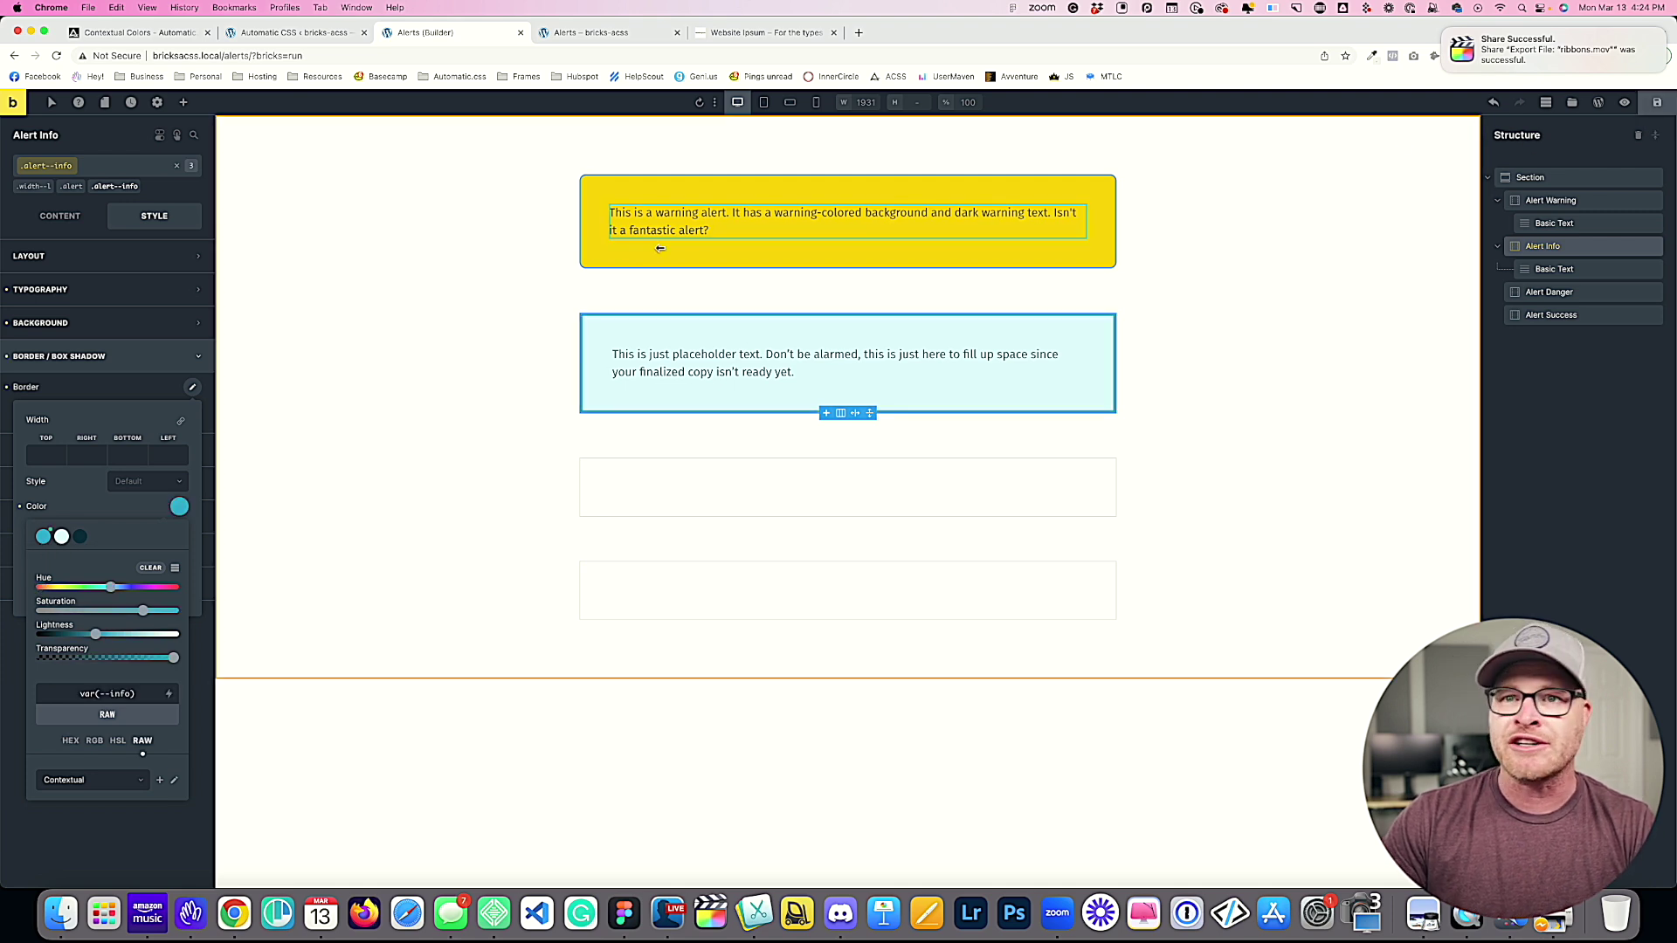
left_click(96, 514)
Step: Round all four corners with var(--radius-m), save, and view the live Alerts page
left_click(54, 557)
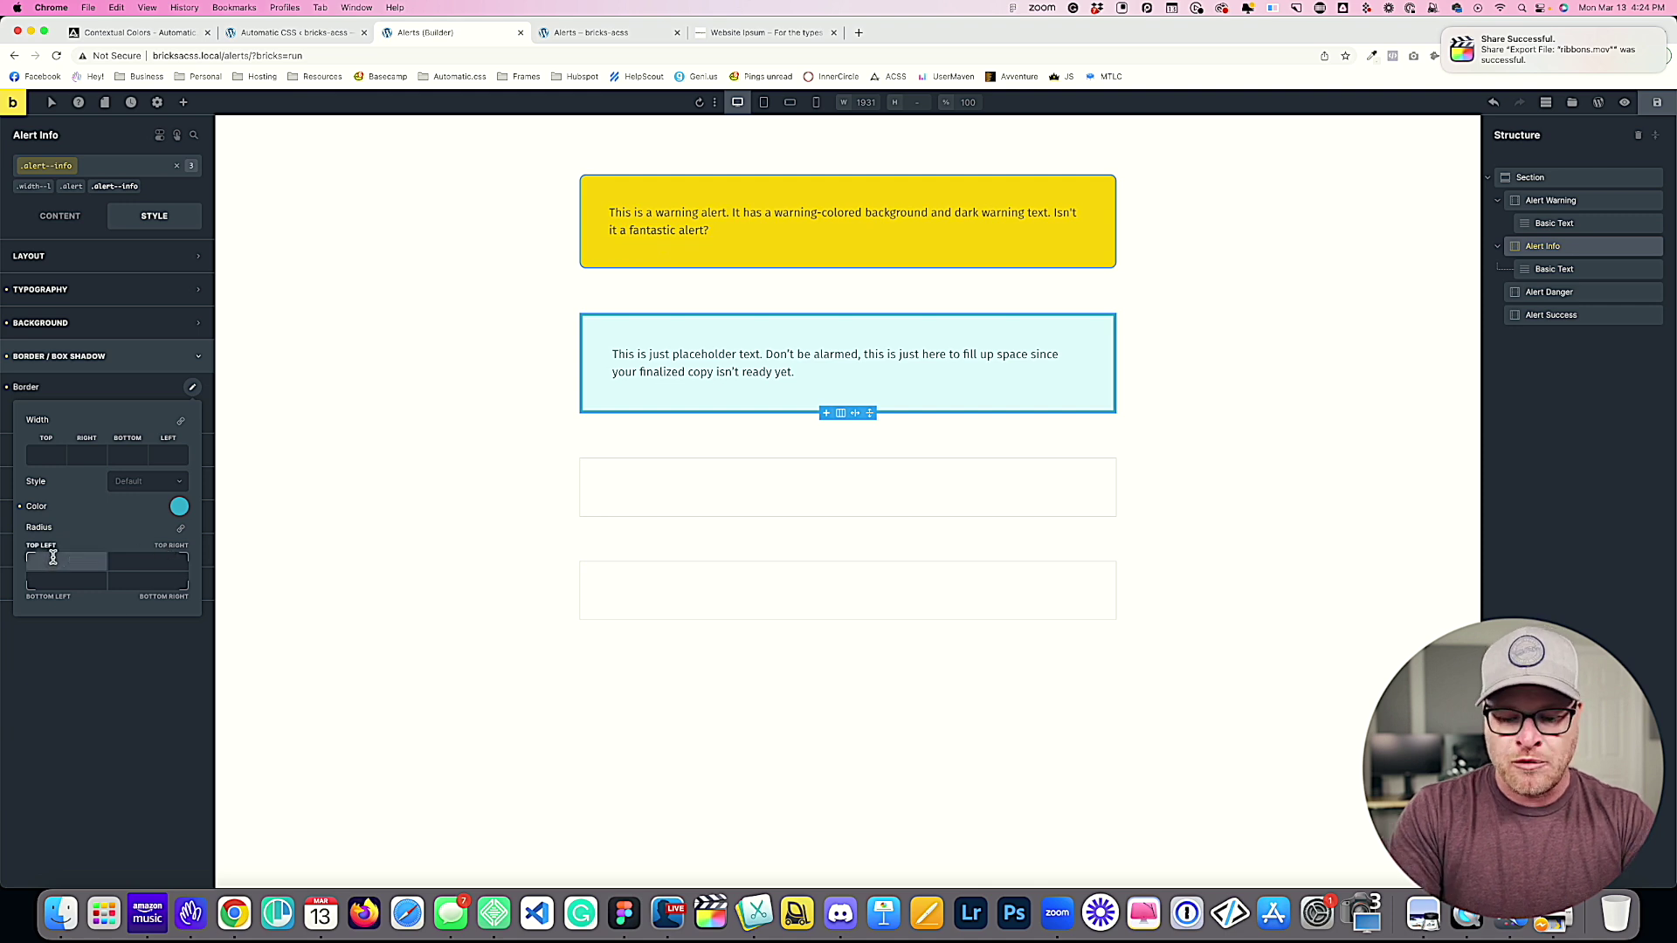
type("--radius-m")
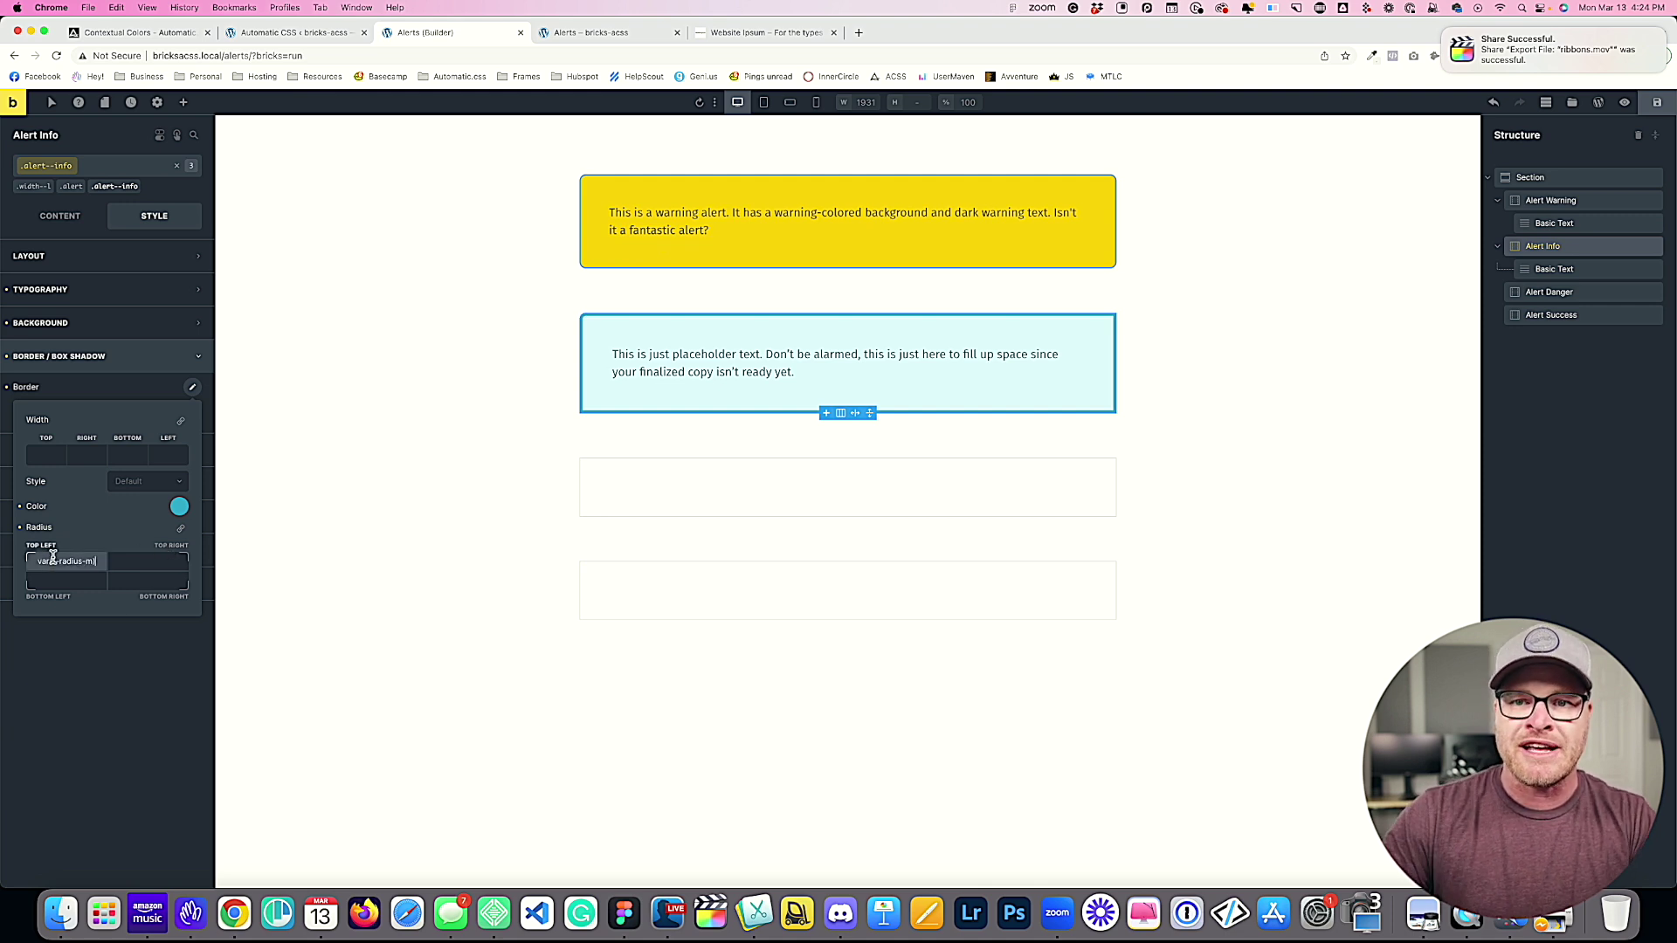
left_click(181, 529)
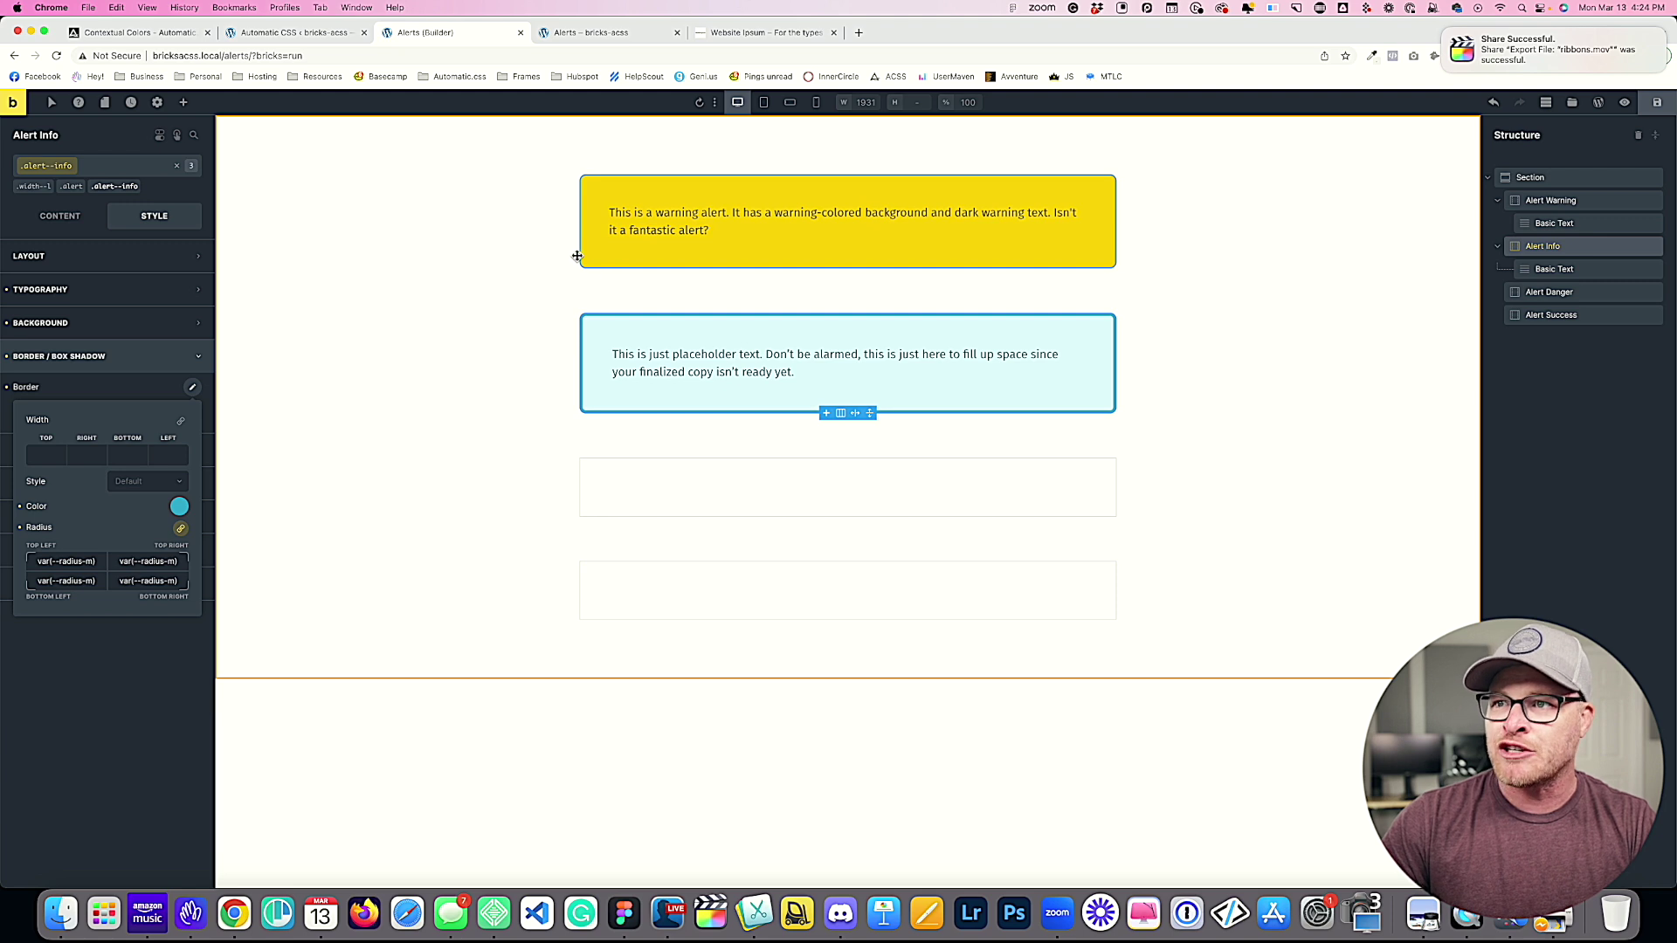
left_click(1662, 104)
key("ctrl+Tab")
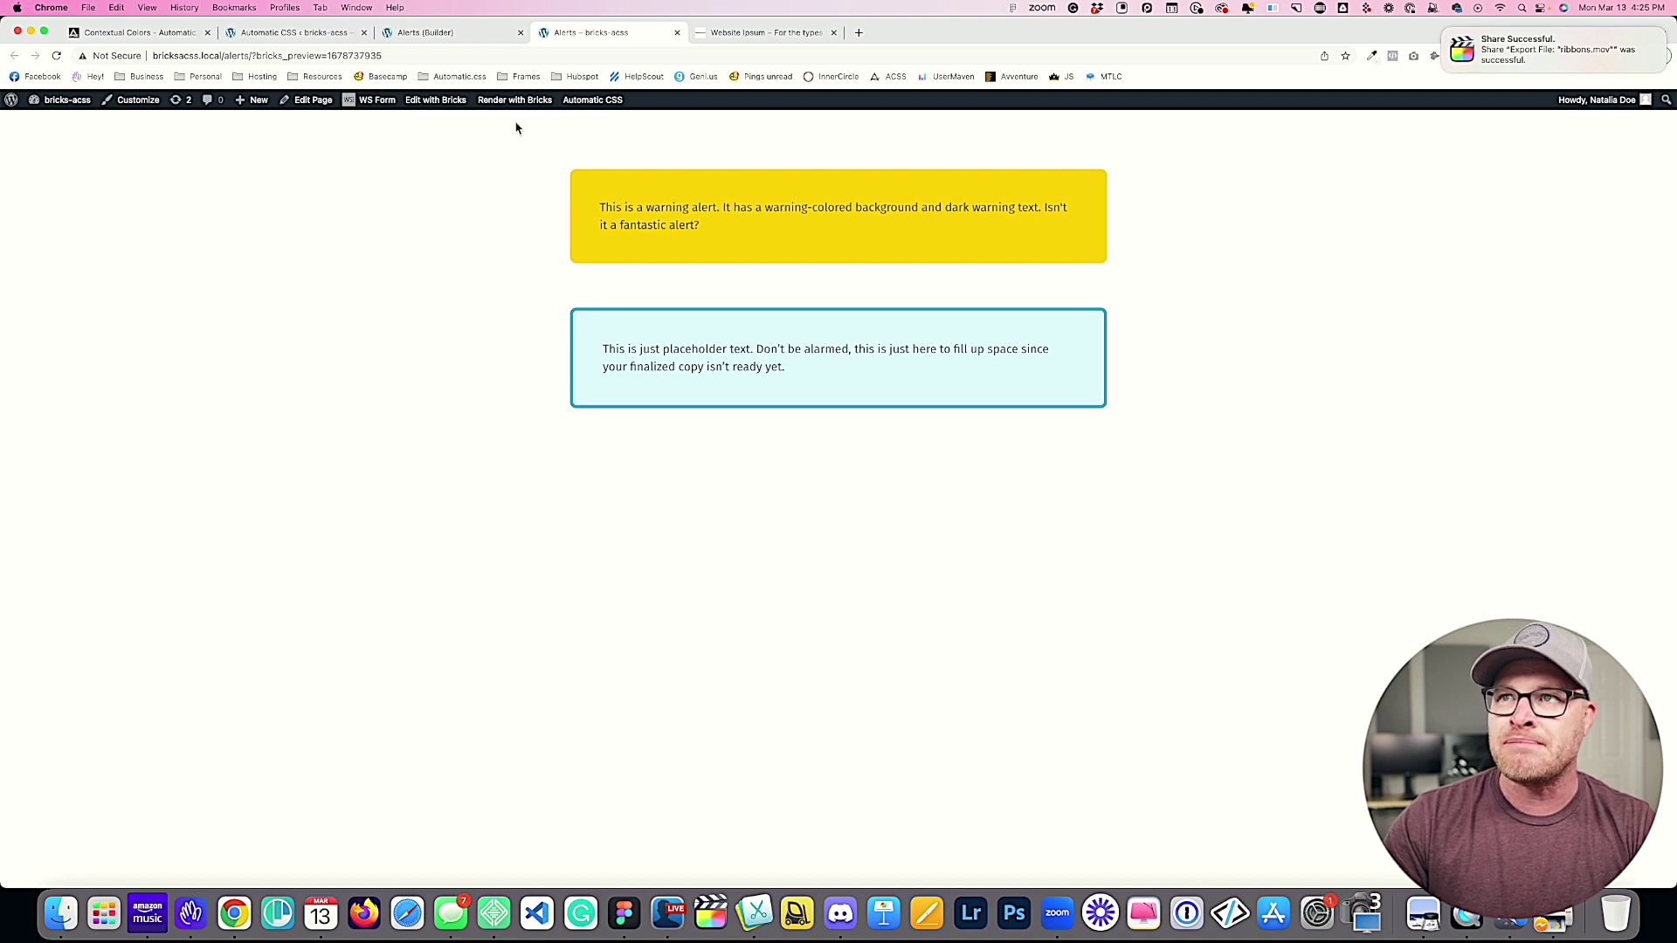
Step: Add the .alert class to the empty Alert Danger block
left_click(459, 32)
left_click(853, 508)
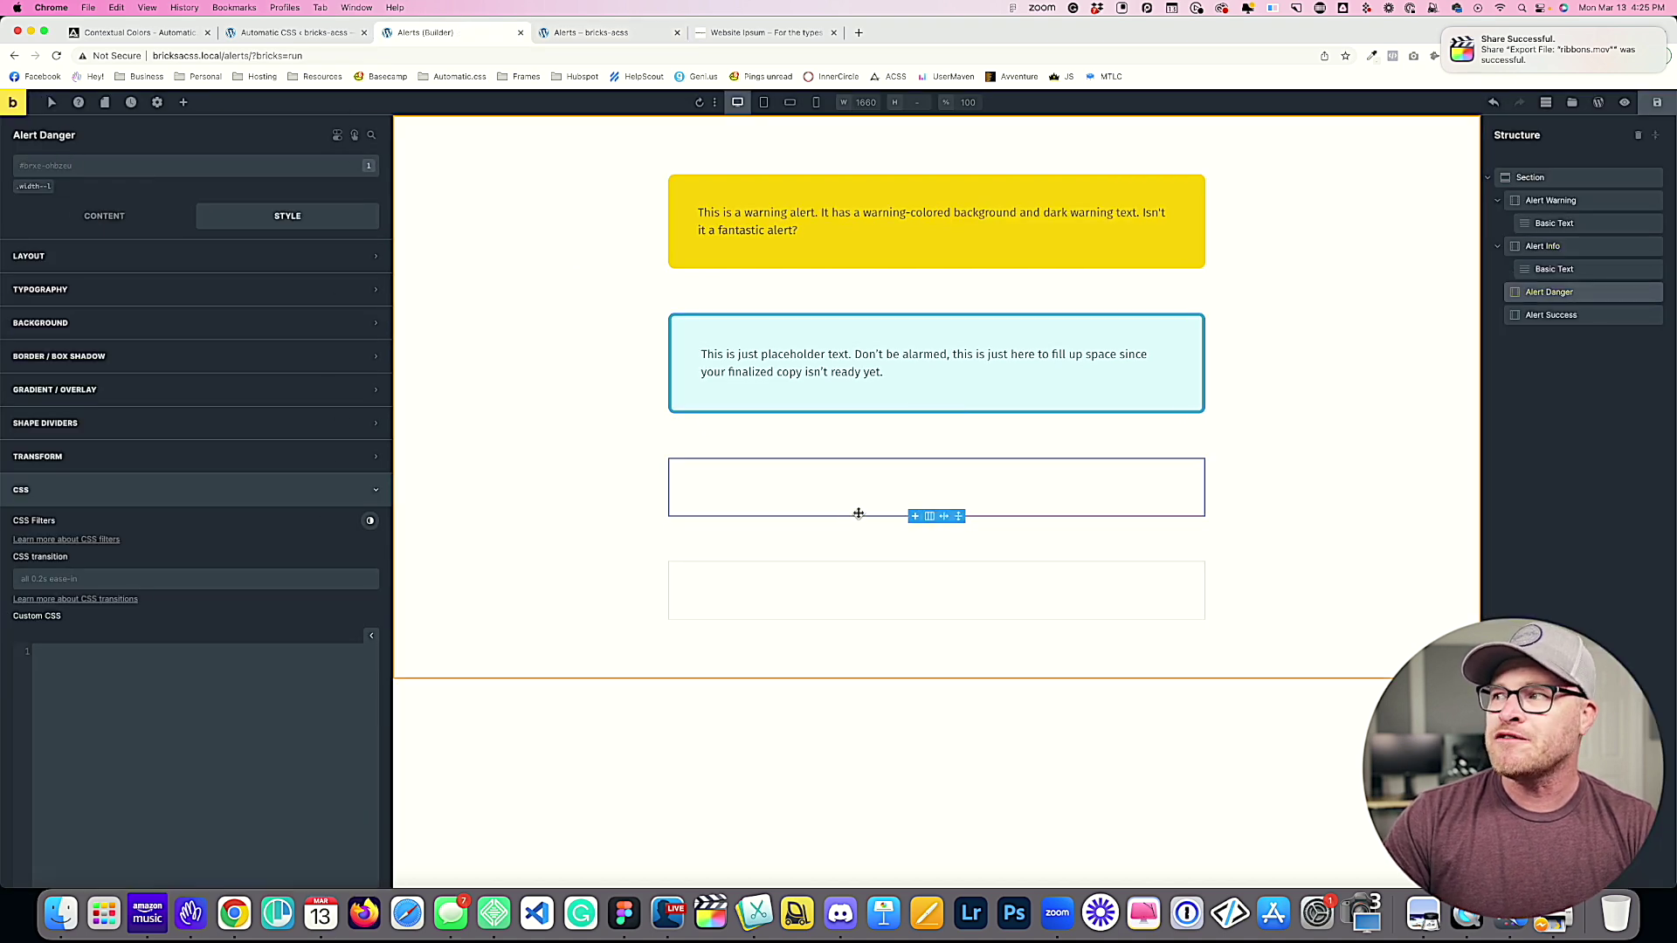
left_click(120, 165)
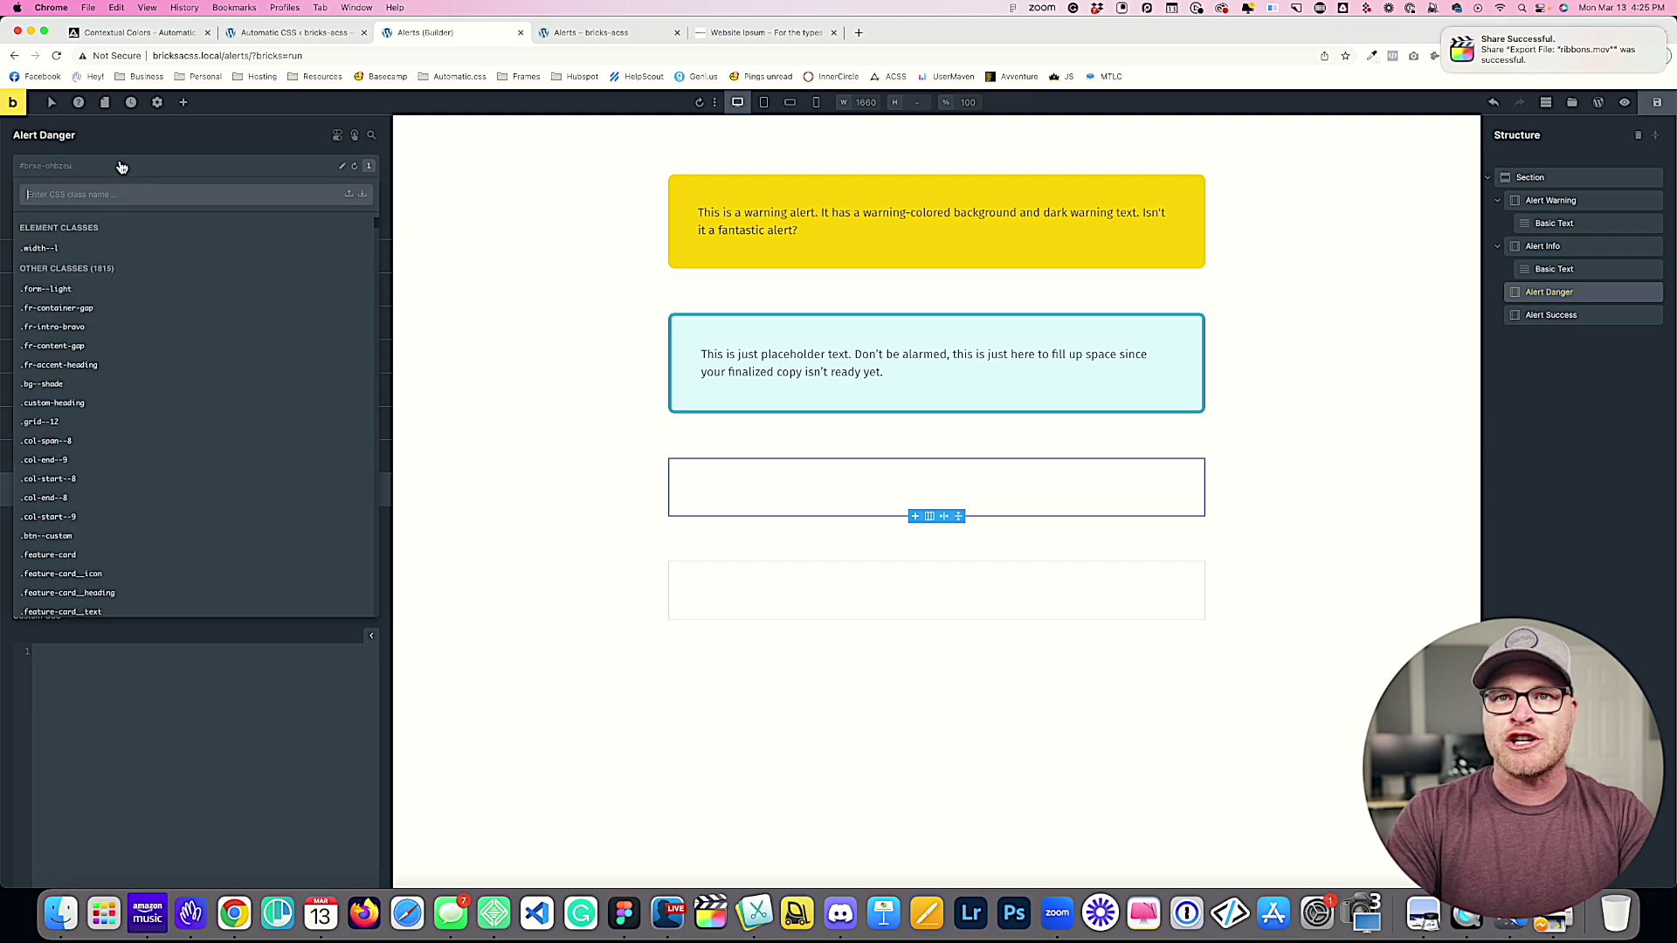
type("alert")
key("Return")
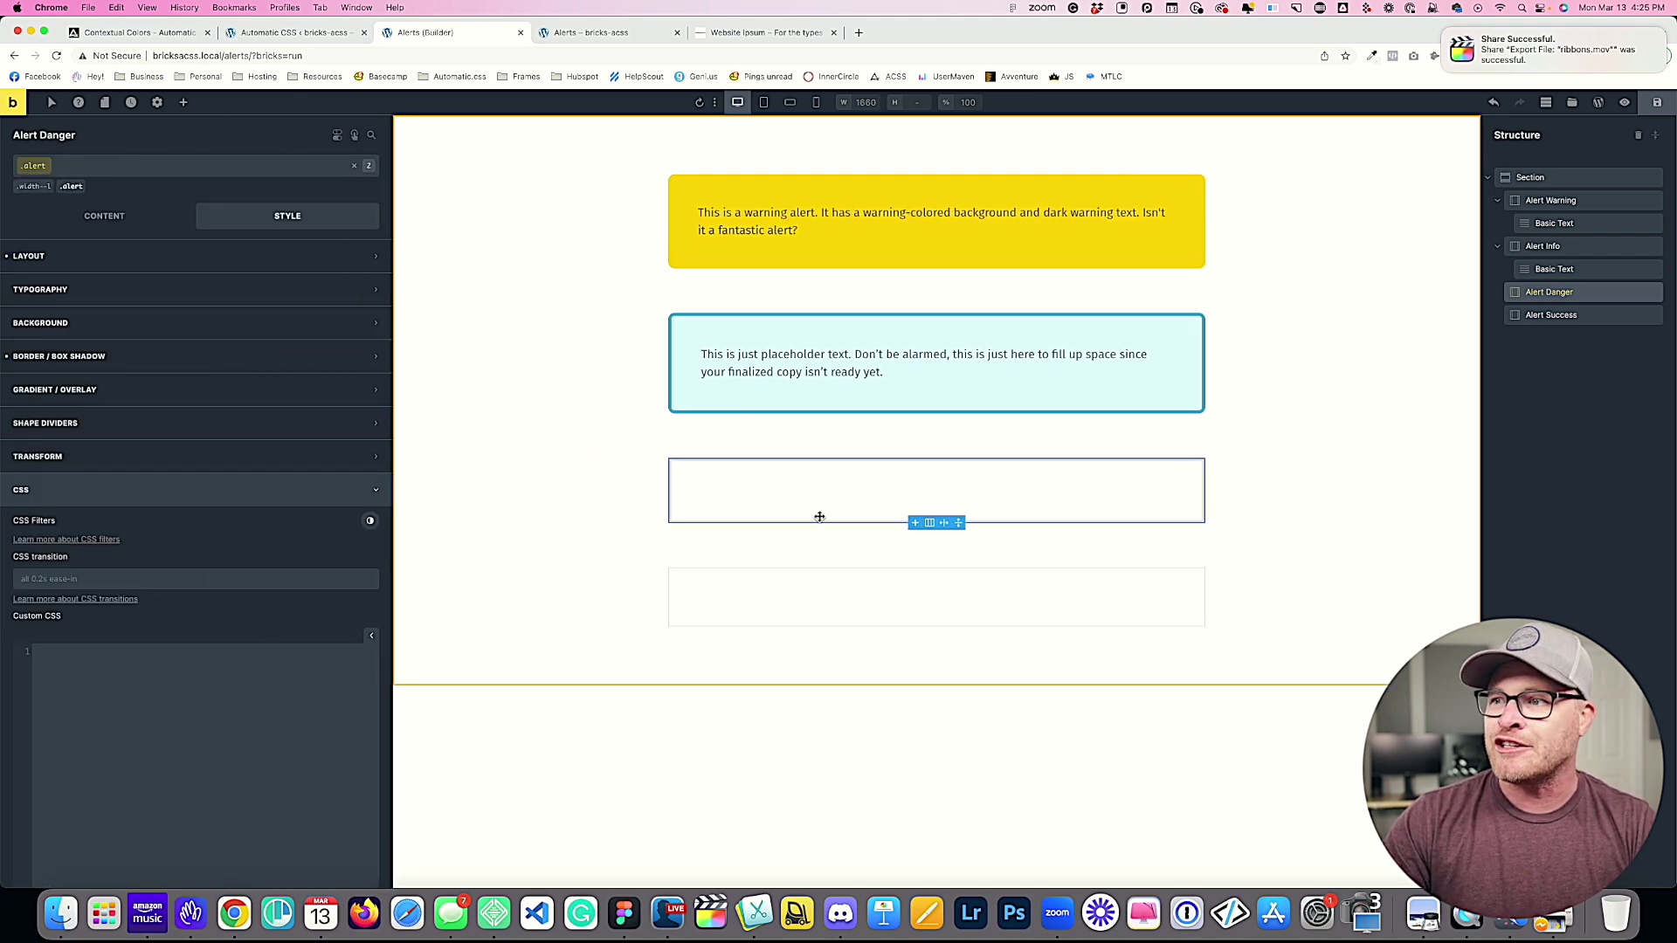
Step: Insert a Basic Text element into Alert Danger
left_click(185, 103)
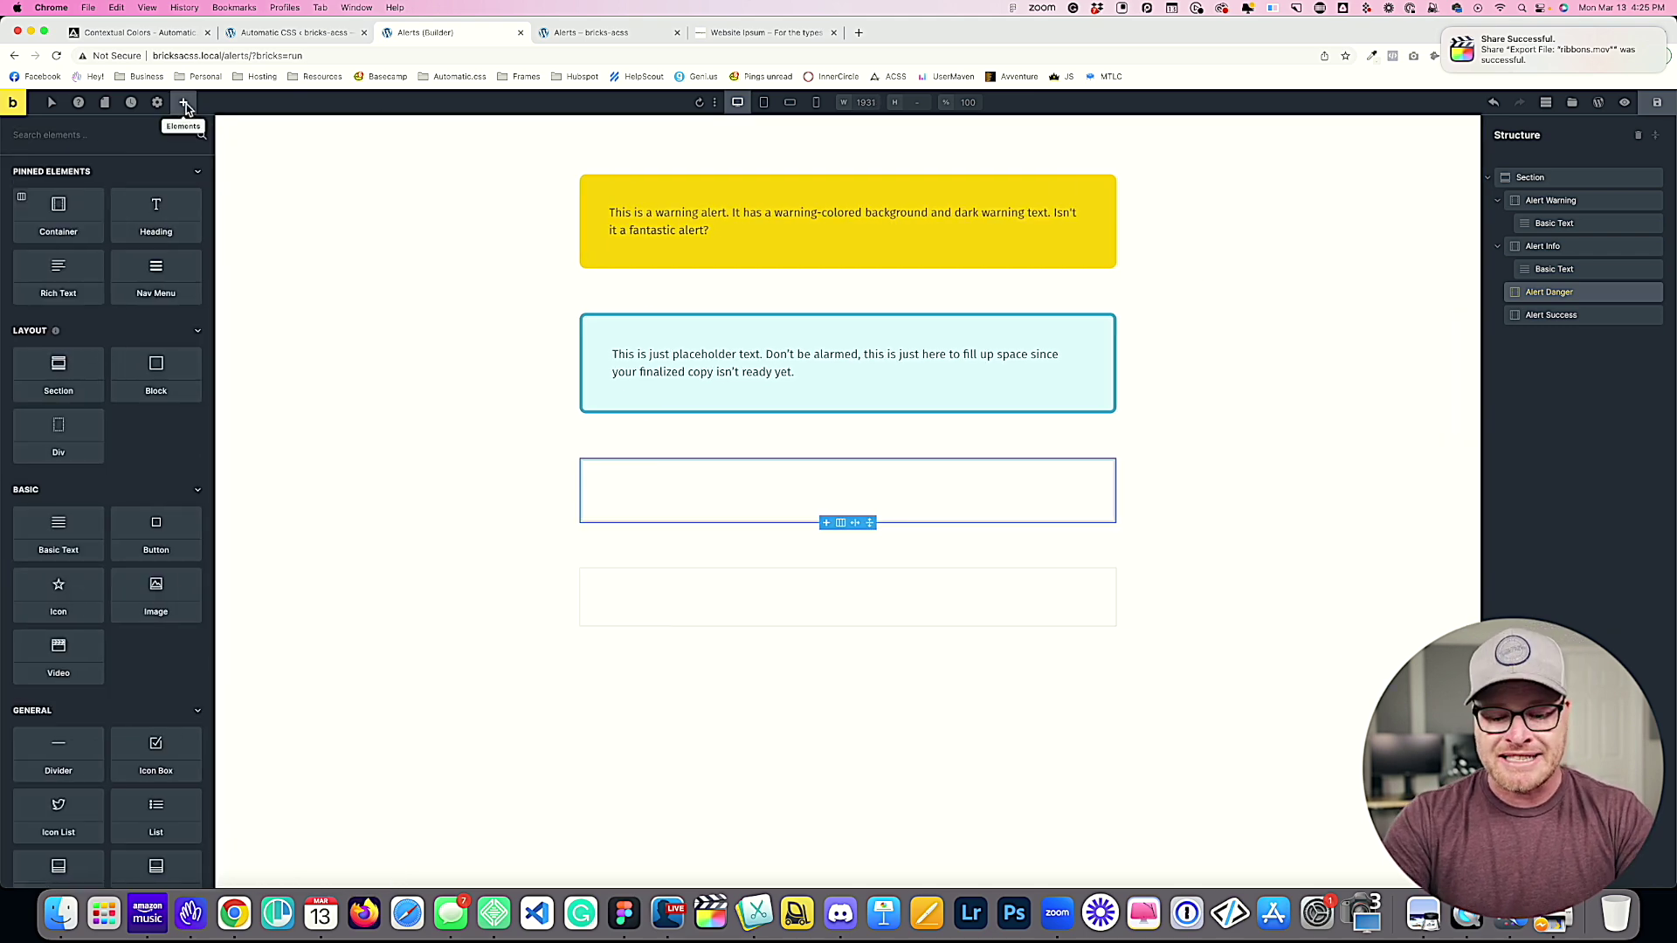
type("text")
key("Return")
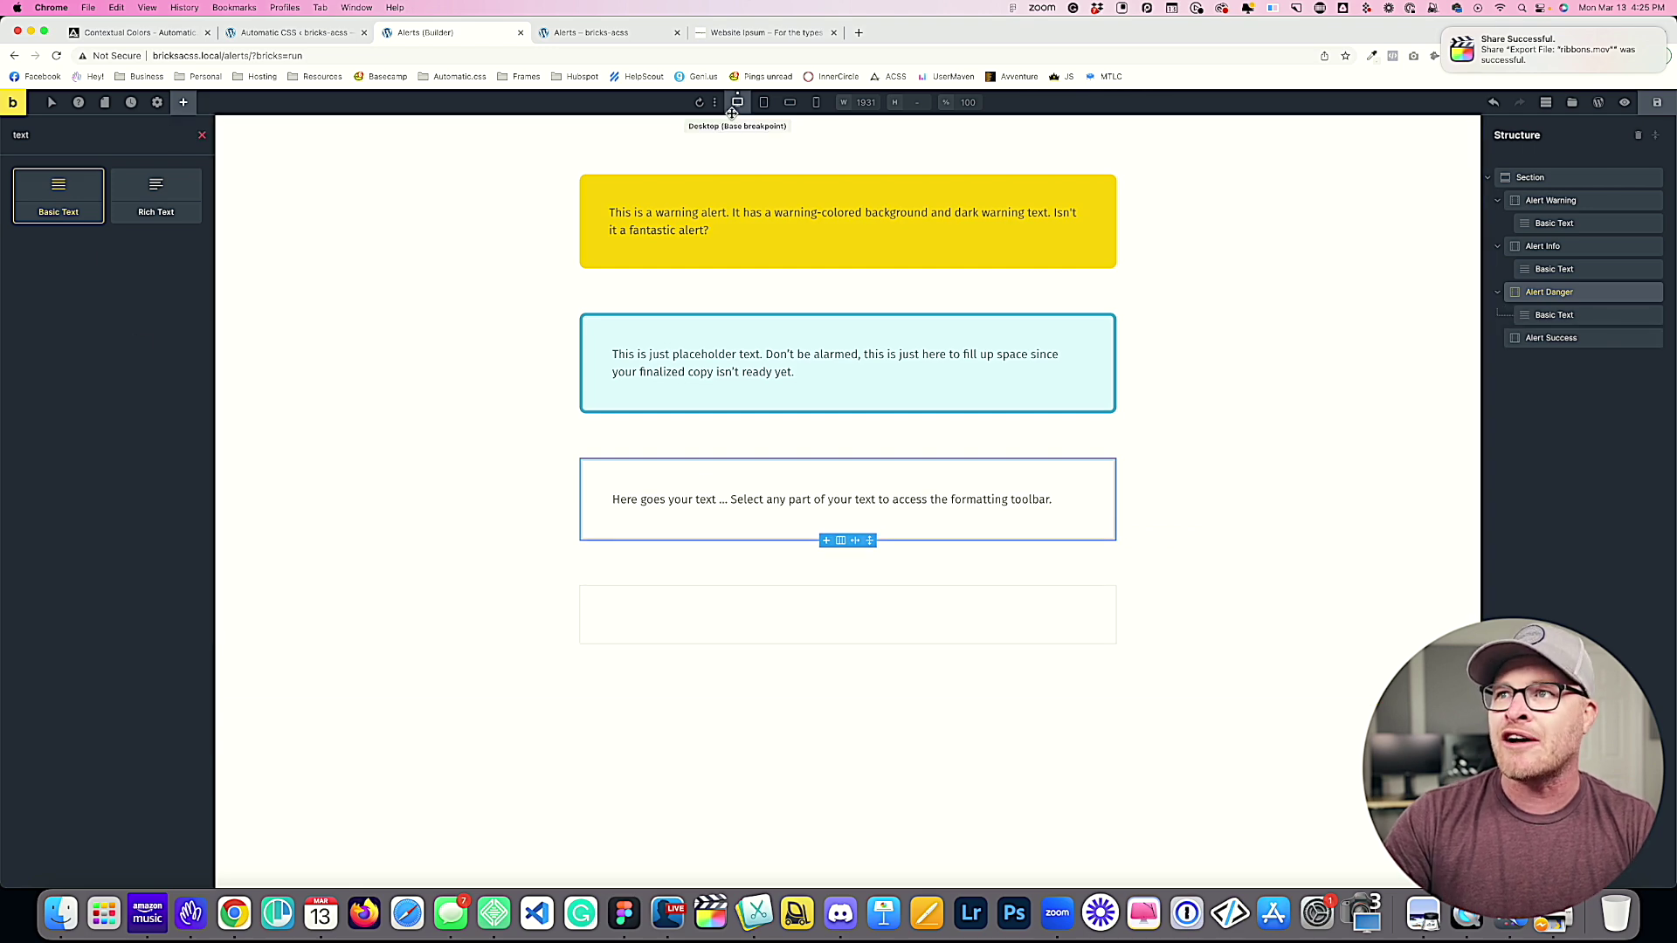
Step: Copy the Lorem Ipsum paragraph from the Website Ipsum page
left_click(737, 34)
left_click(660, 499)
left_click_drag(659, 557, 1207, 577)
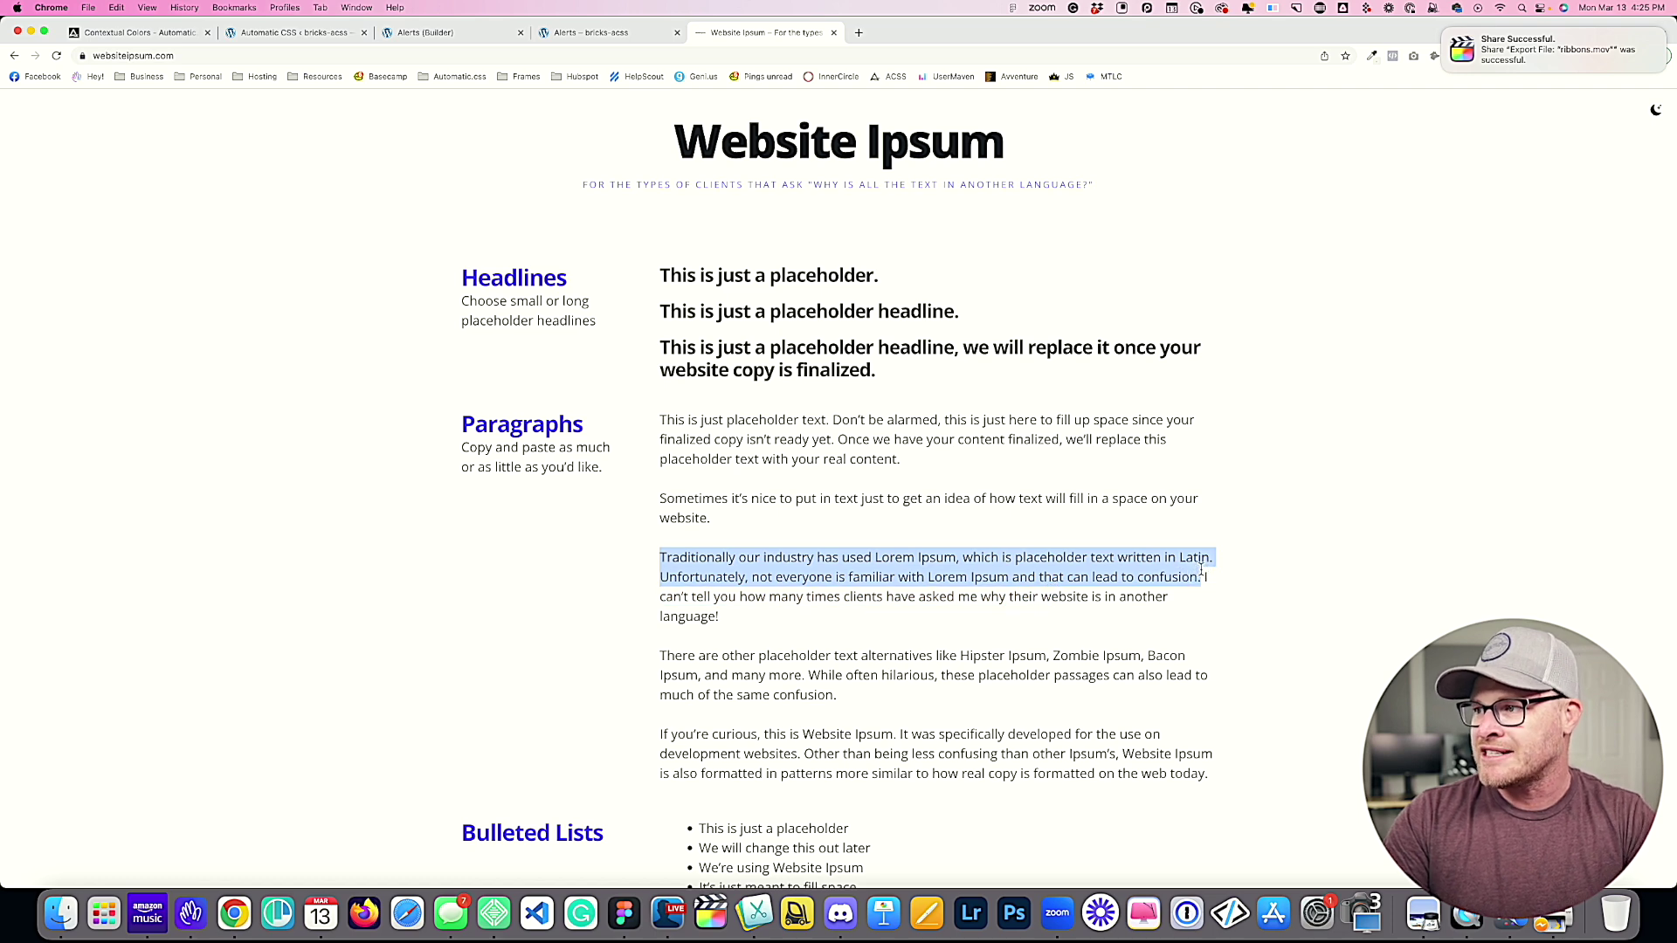
key("super+c")
Step: Paste it over the Alert Danger text's default content and save the page
left_click(297, 33)
left_click(425, 32)
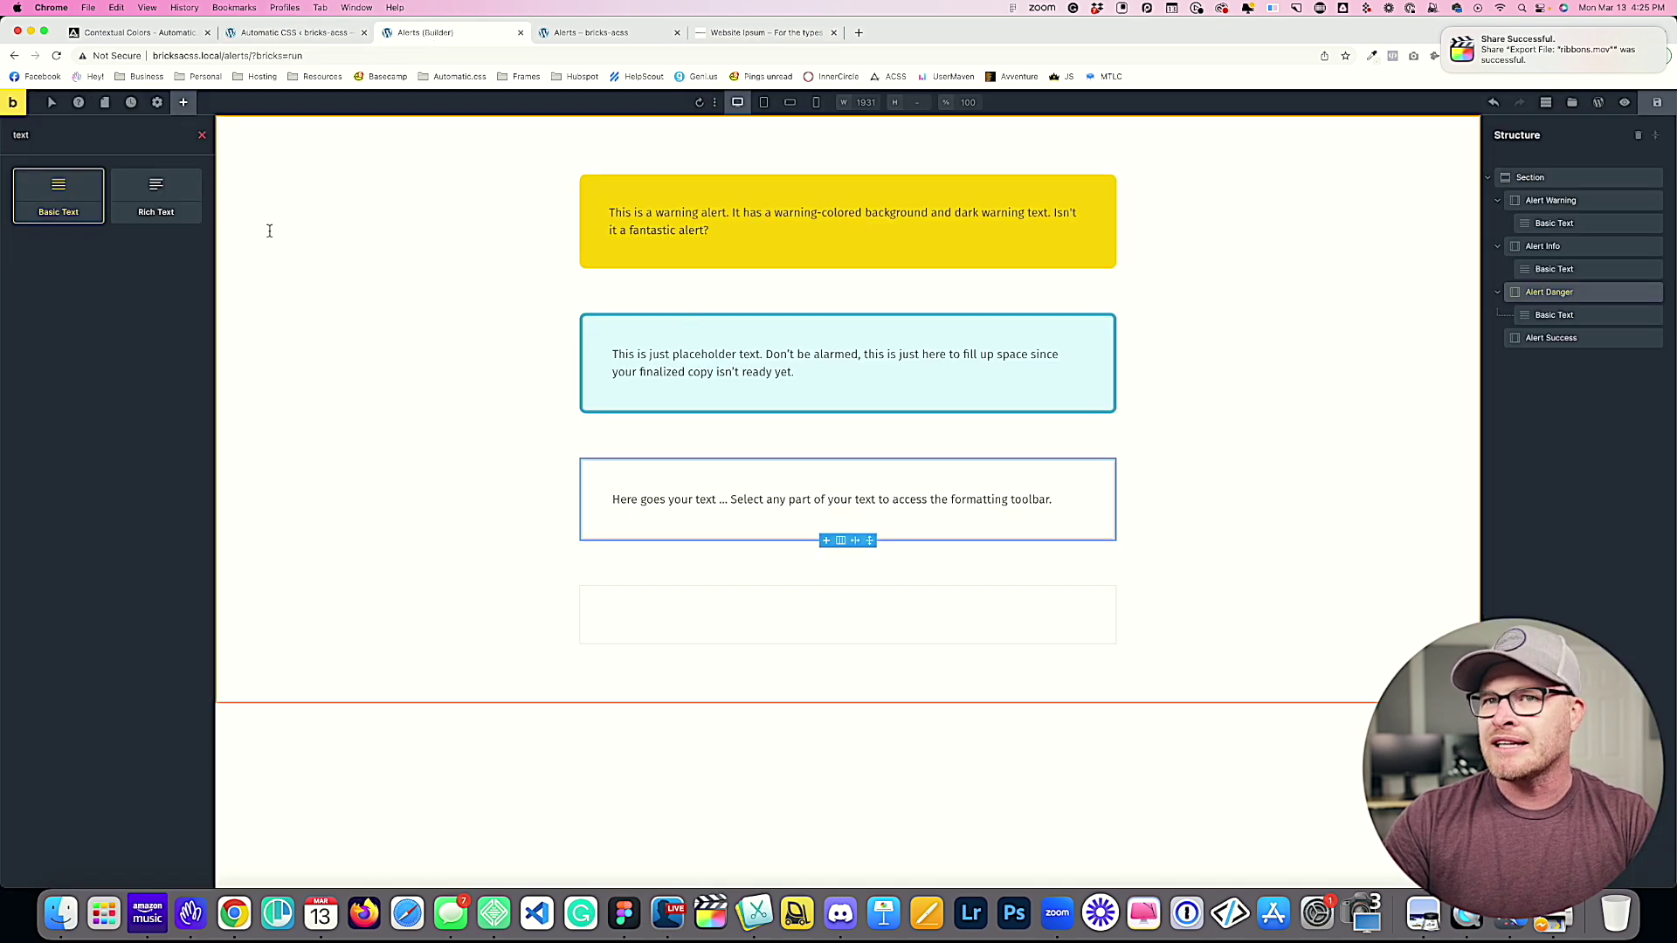
left_click(697, 437)
left_click(698, 499)
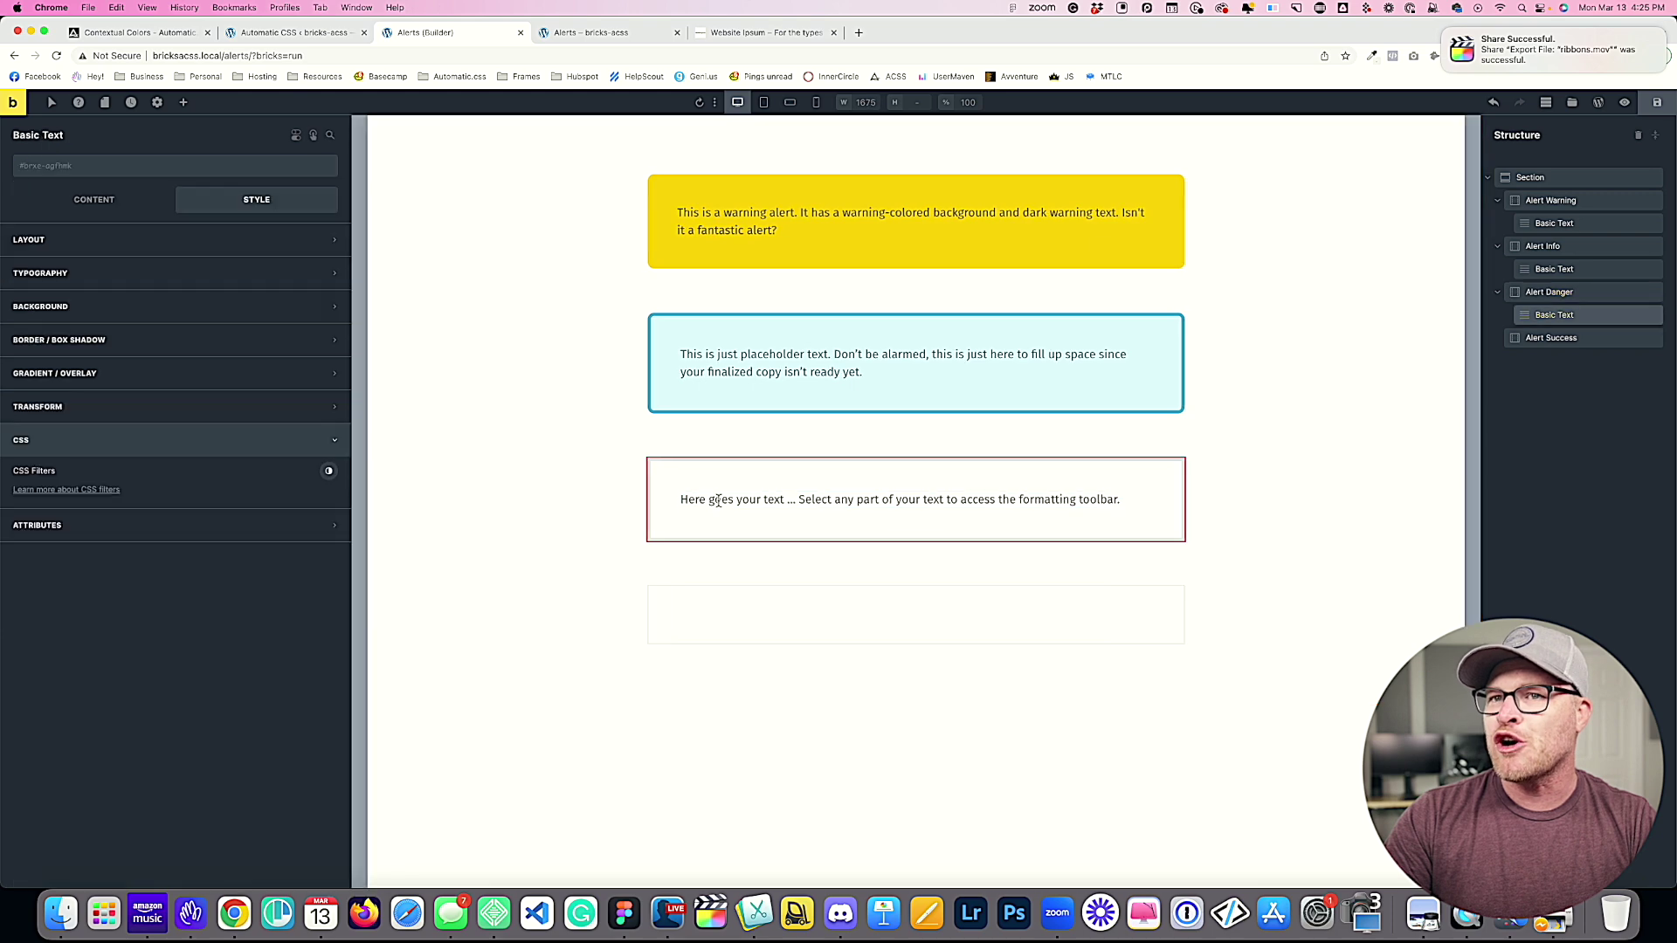
left_click(148, 277)
key("super+a")
key("super+v")
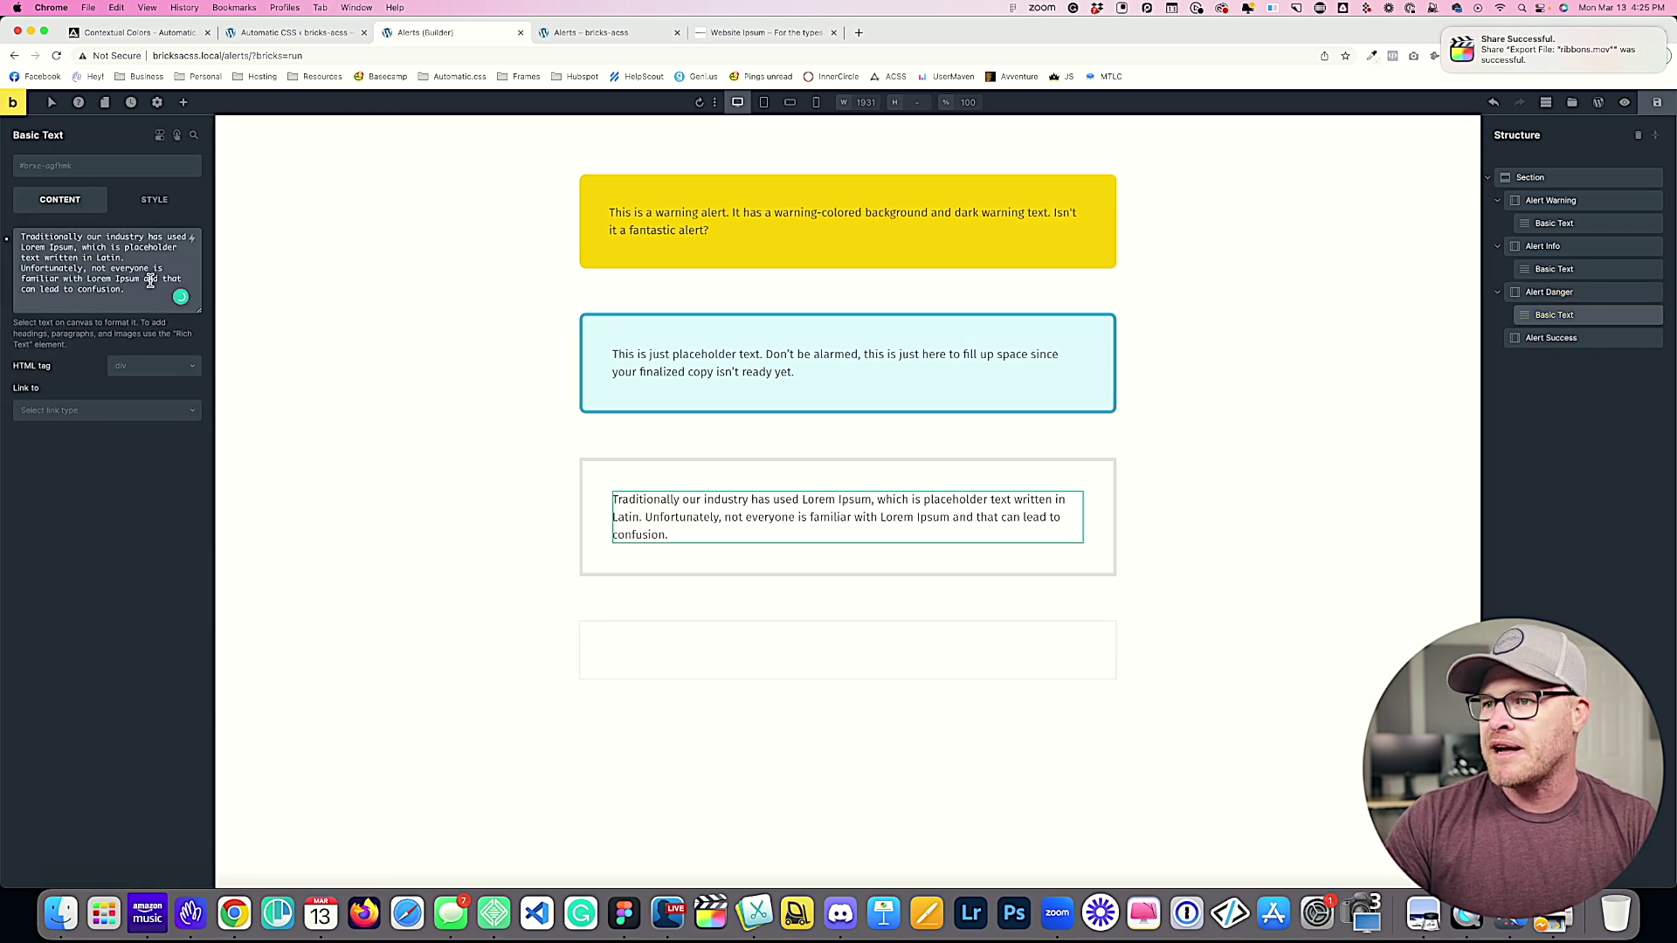
left_click(1653, 103)
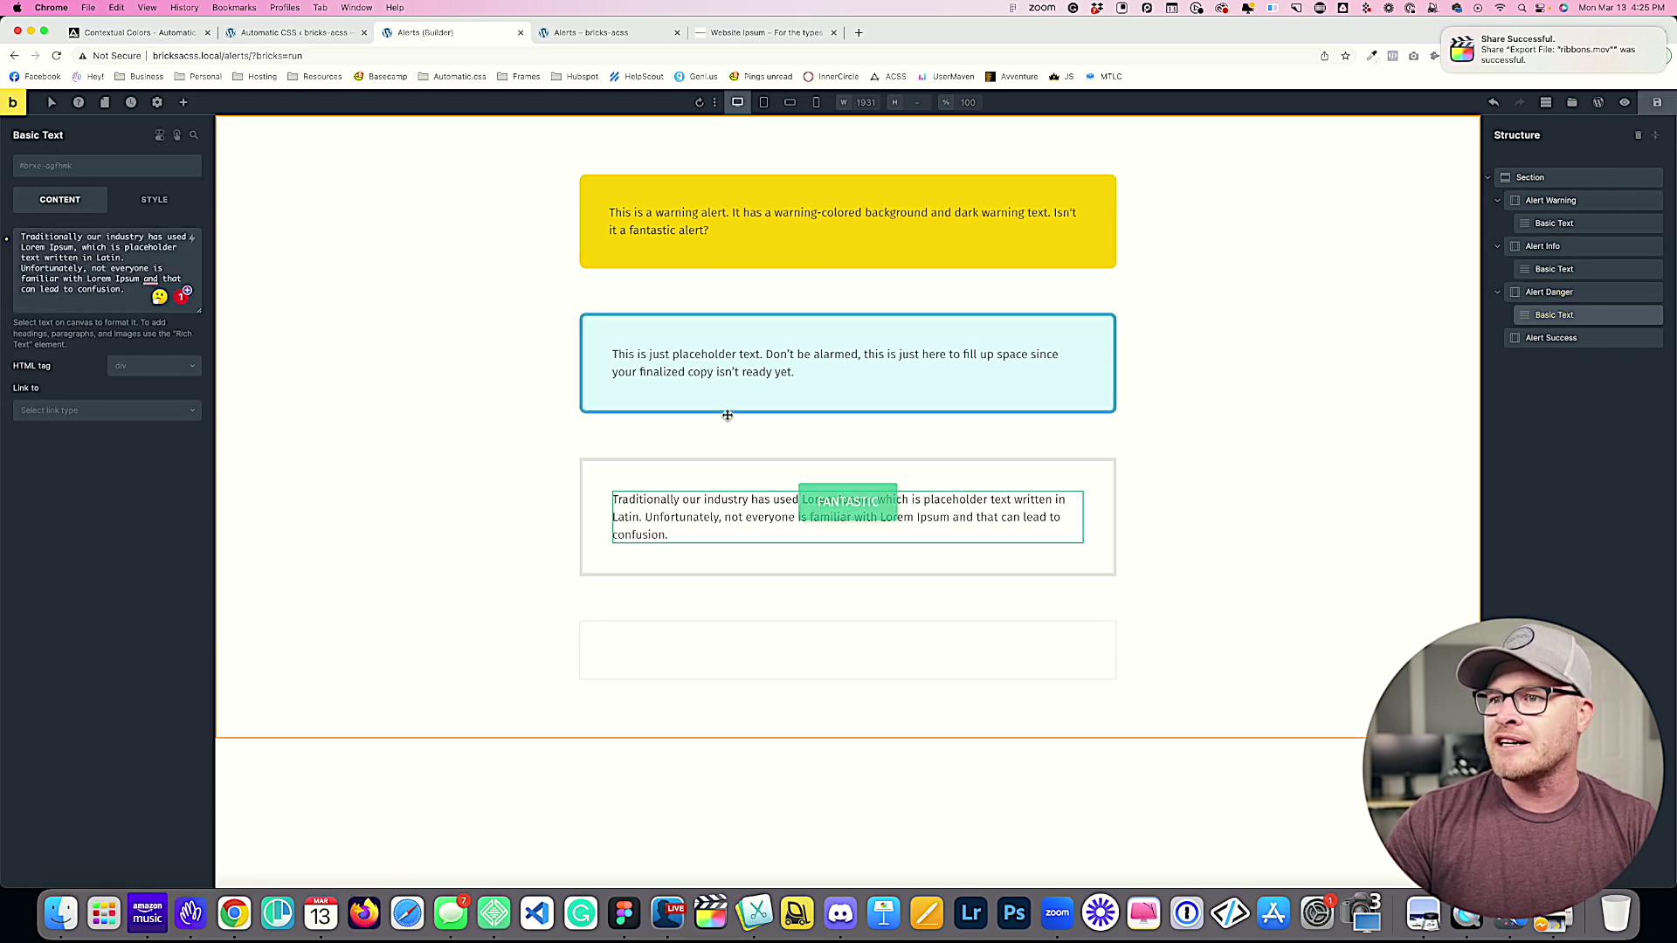
left_click(679, 476)
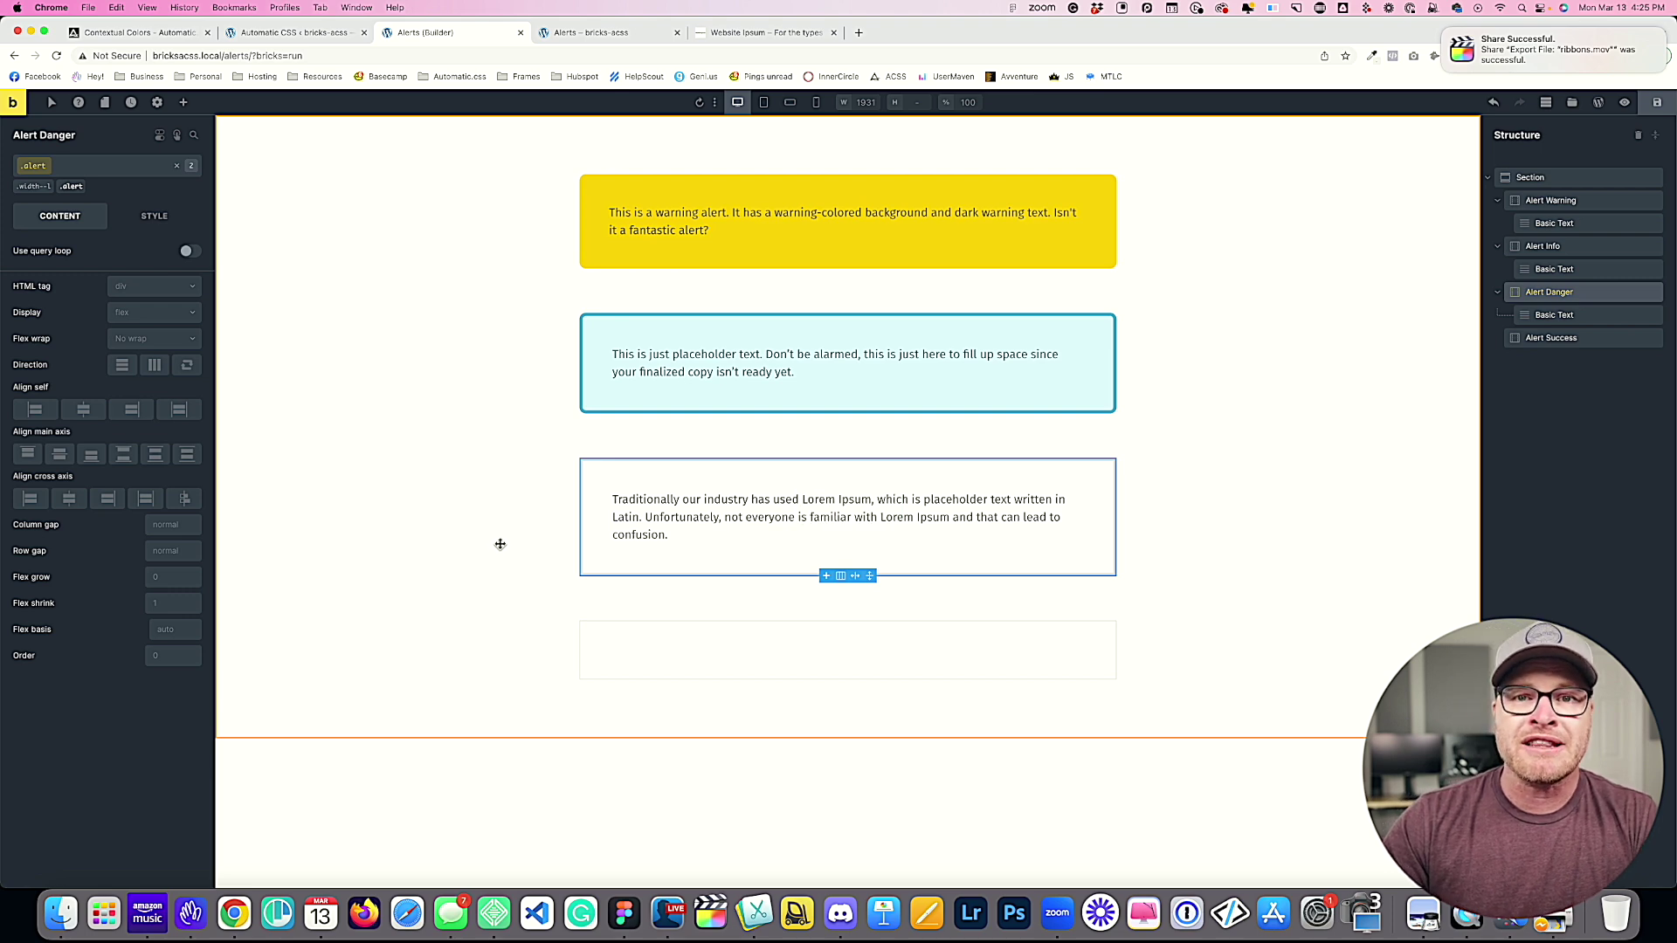
Step: Scroll through the Automatic CSS Contextual Colors documentation
left_click(164, 40)
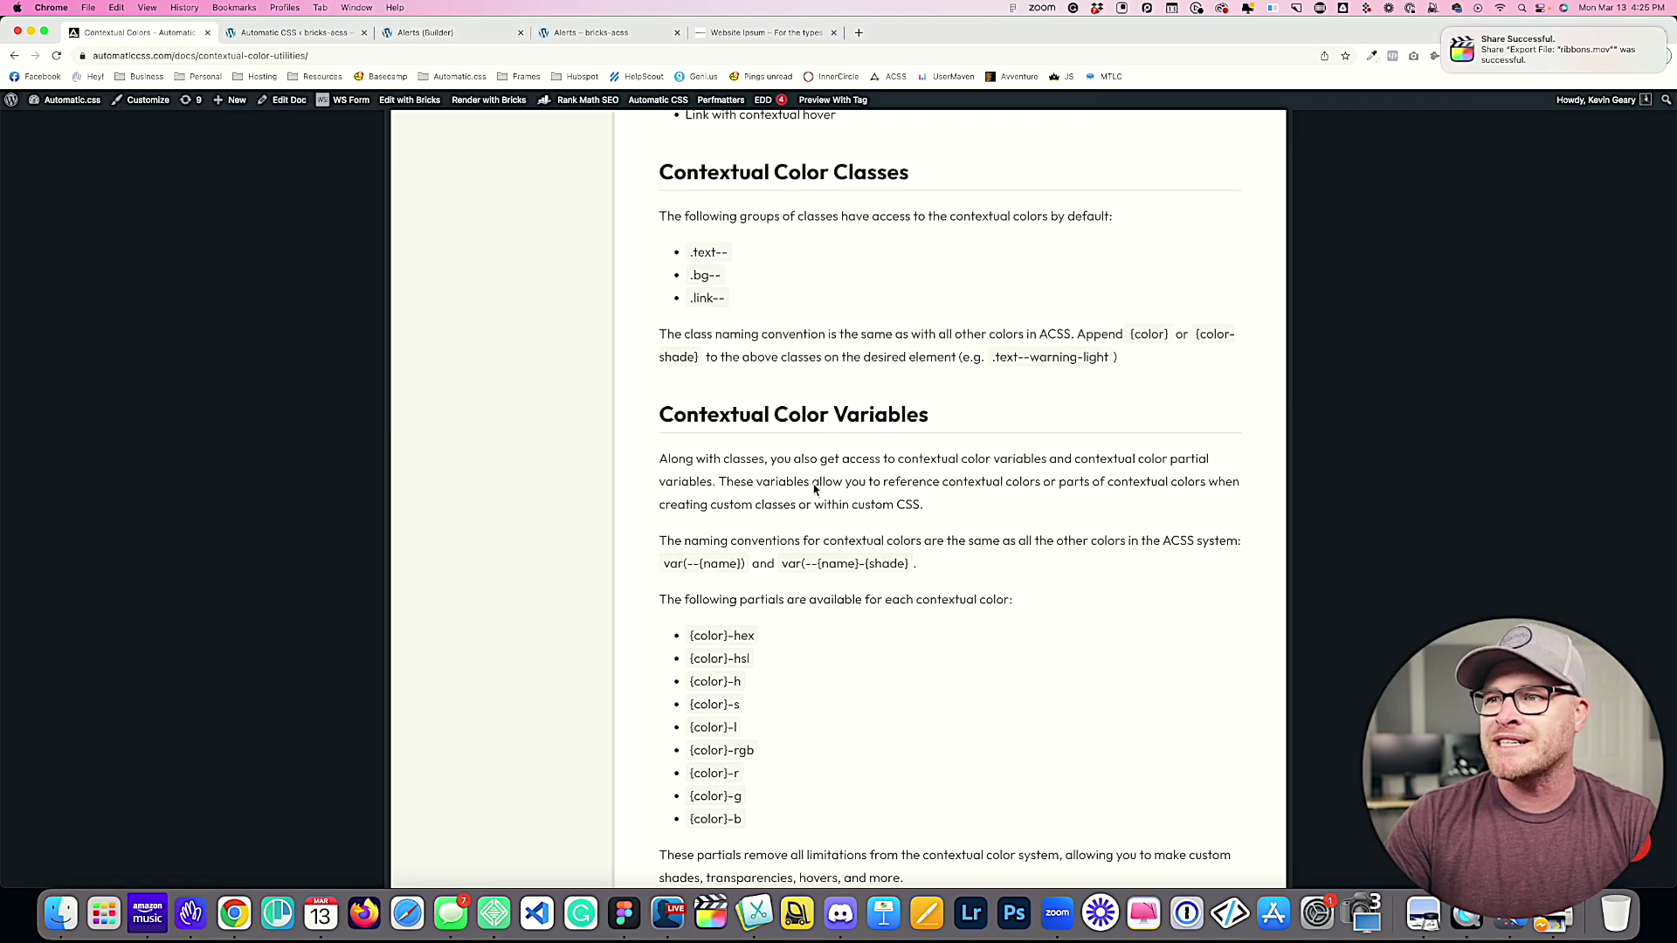
scroll(928, 306, "down", 10)
scroll(741, 373, "up", 5)
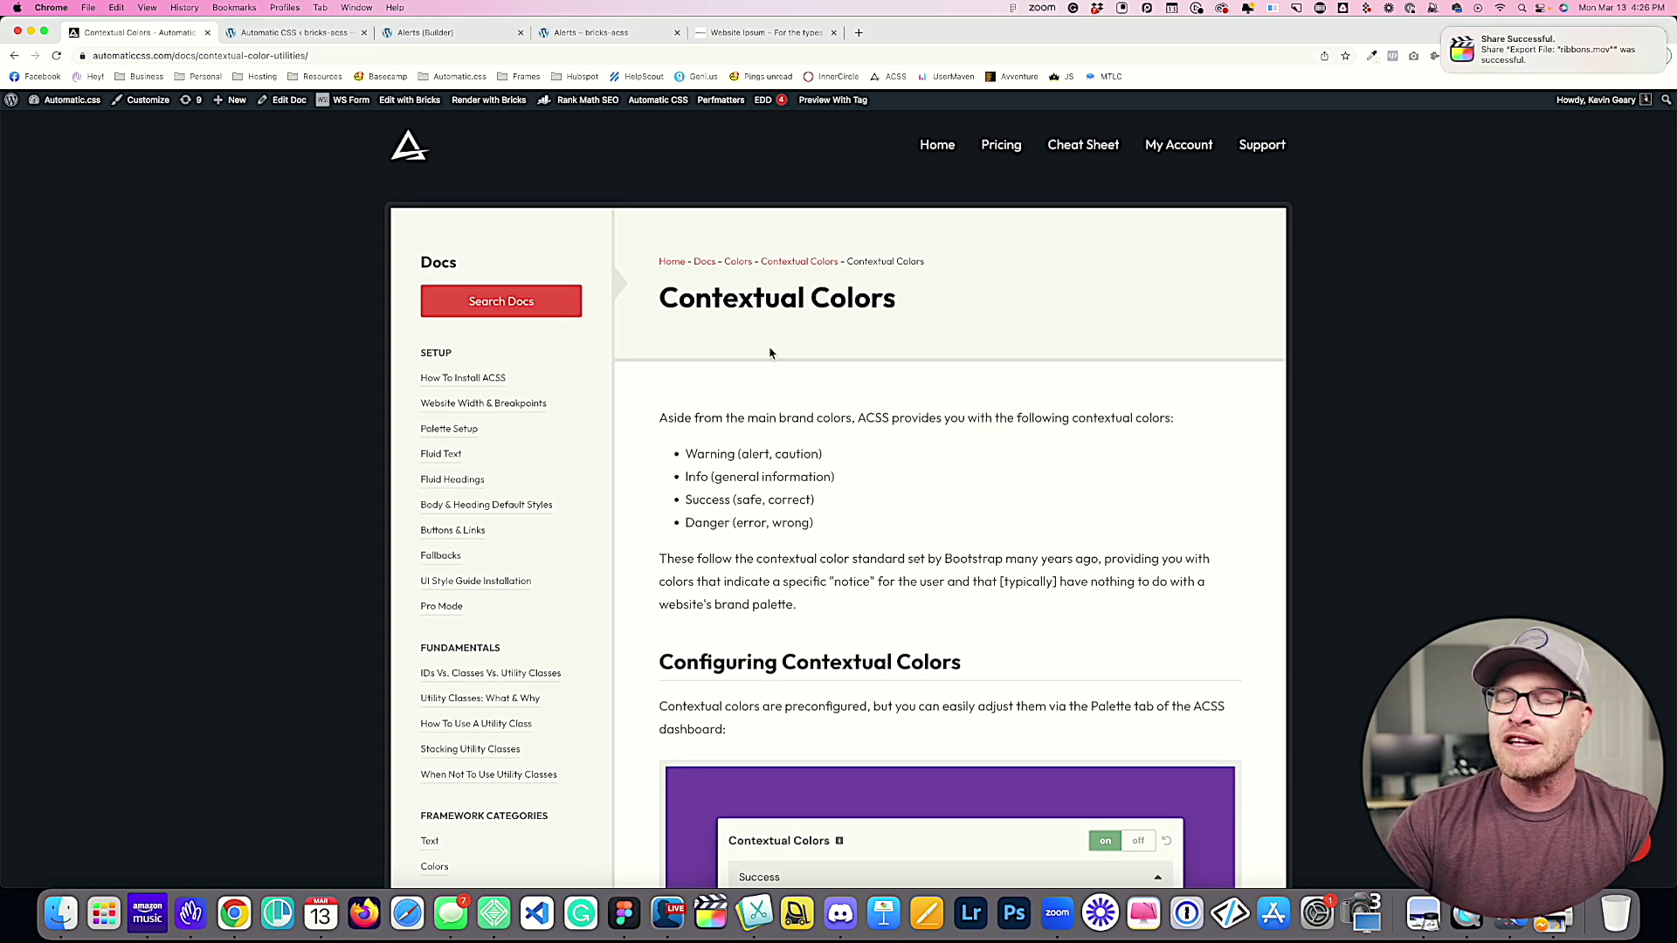
scroll(768, 358, "down", 1)
scroll(981, 224, "down", 7)
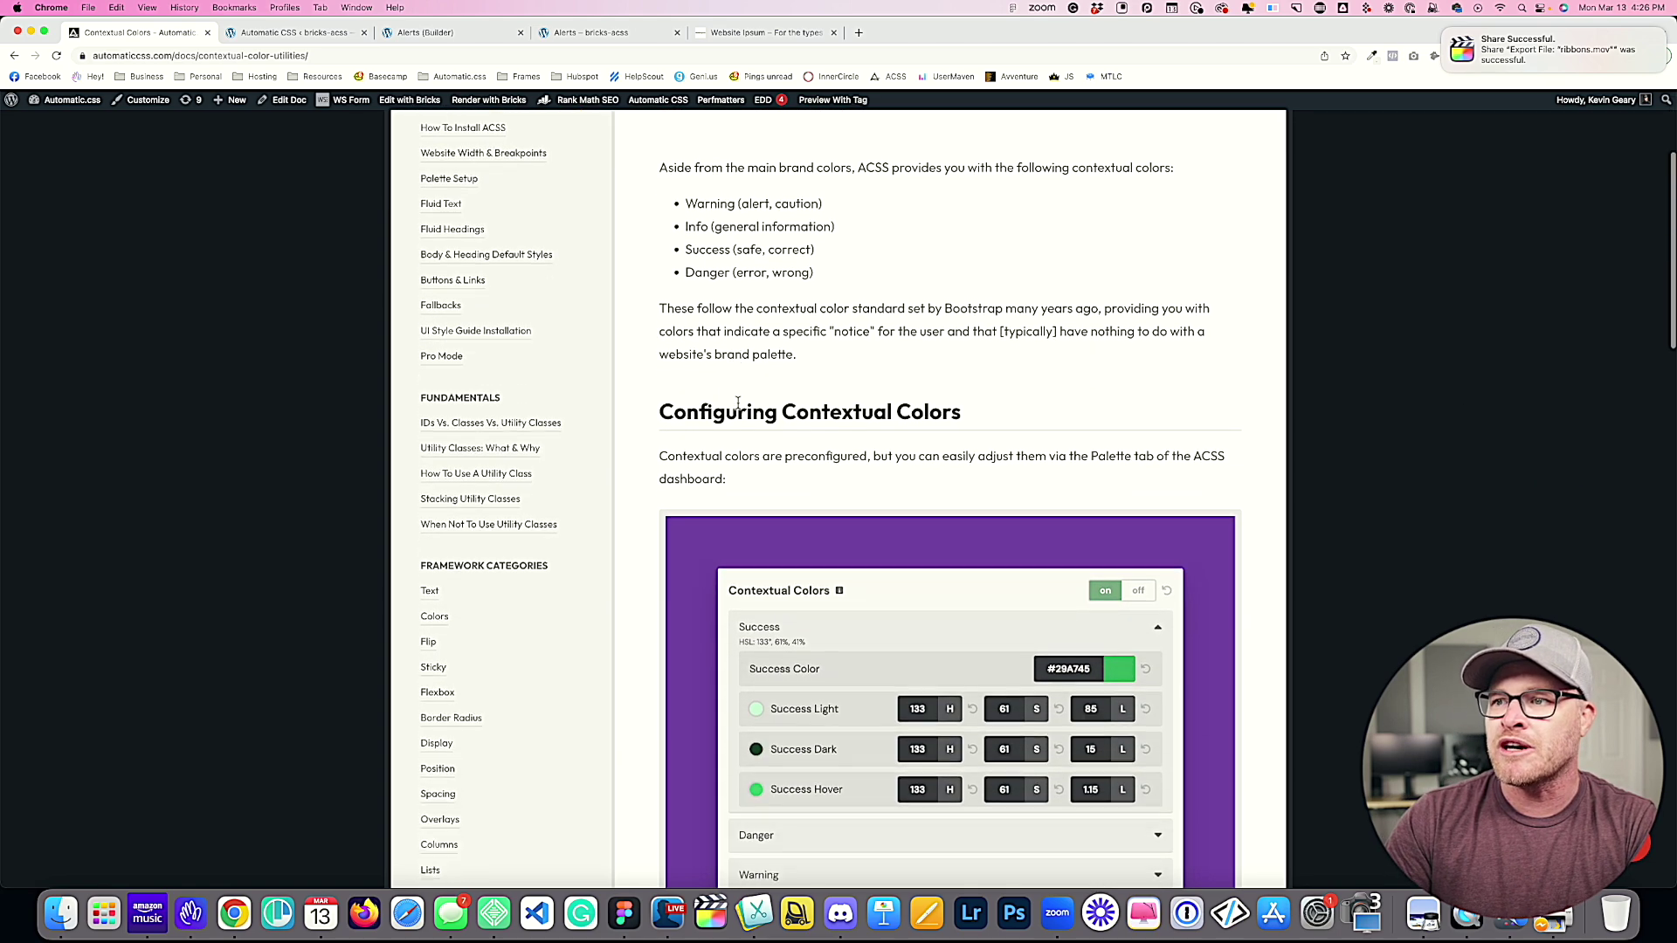
scroll(981, 223, "down", 6)
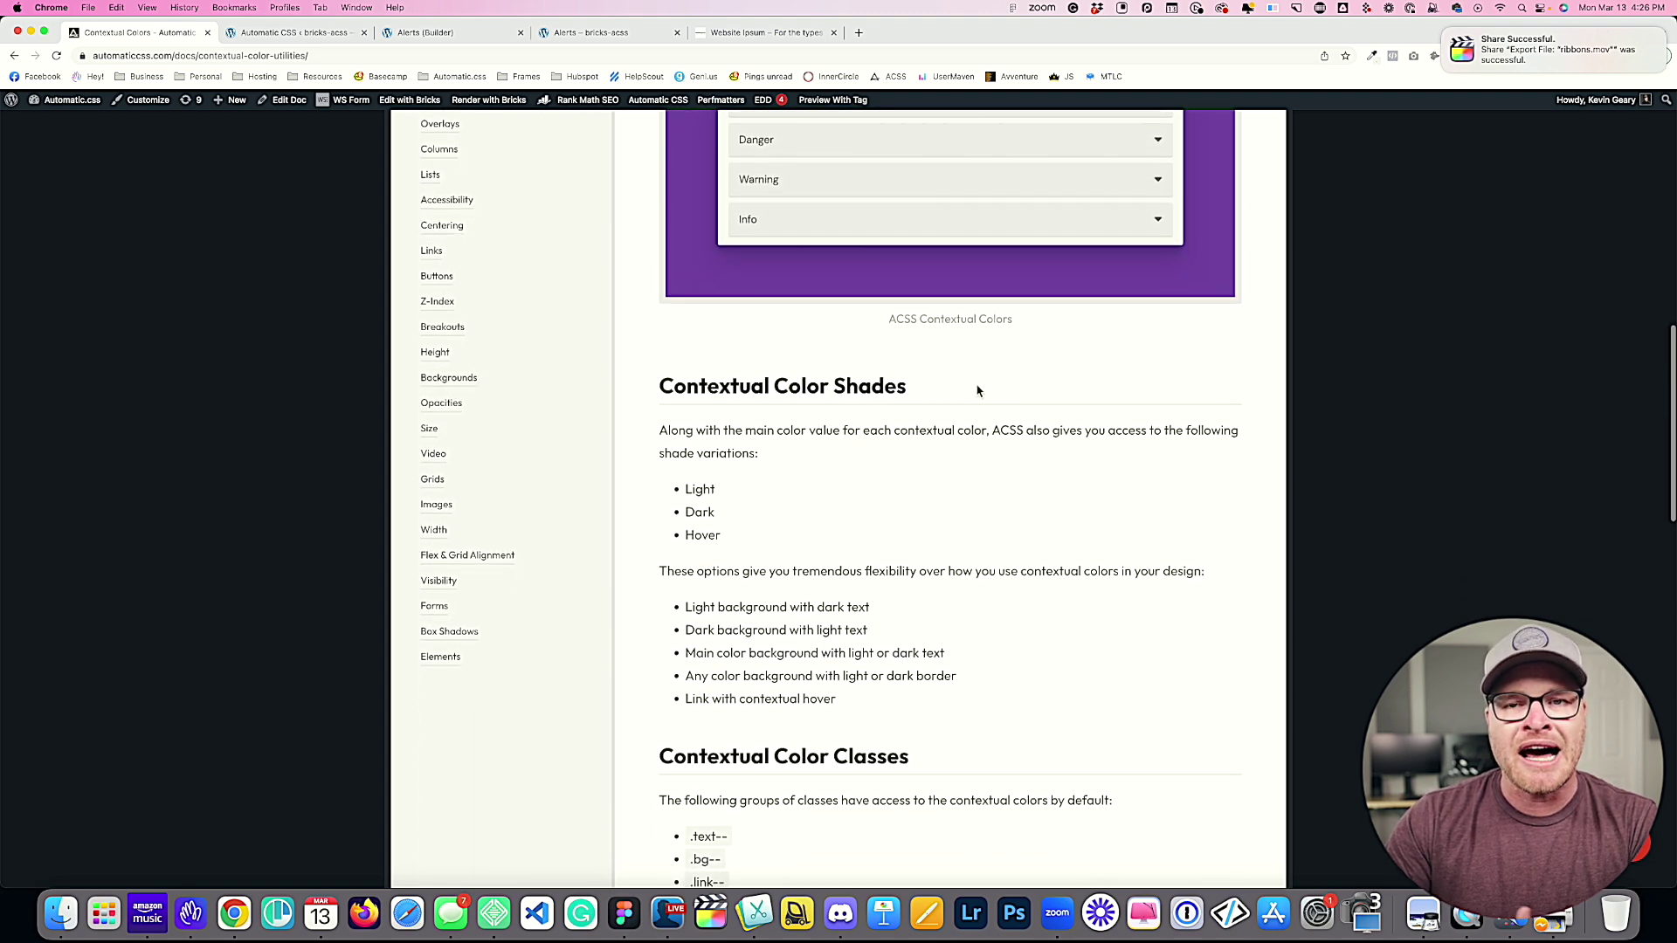
scroll(977, 390, "down", 4)
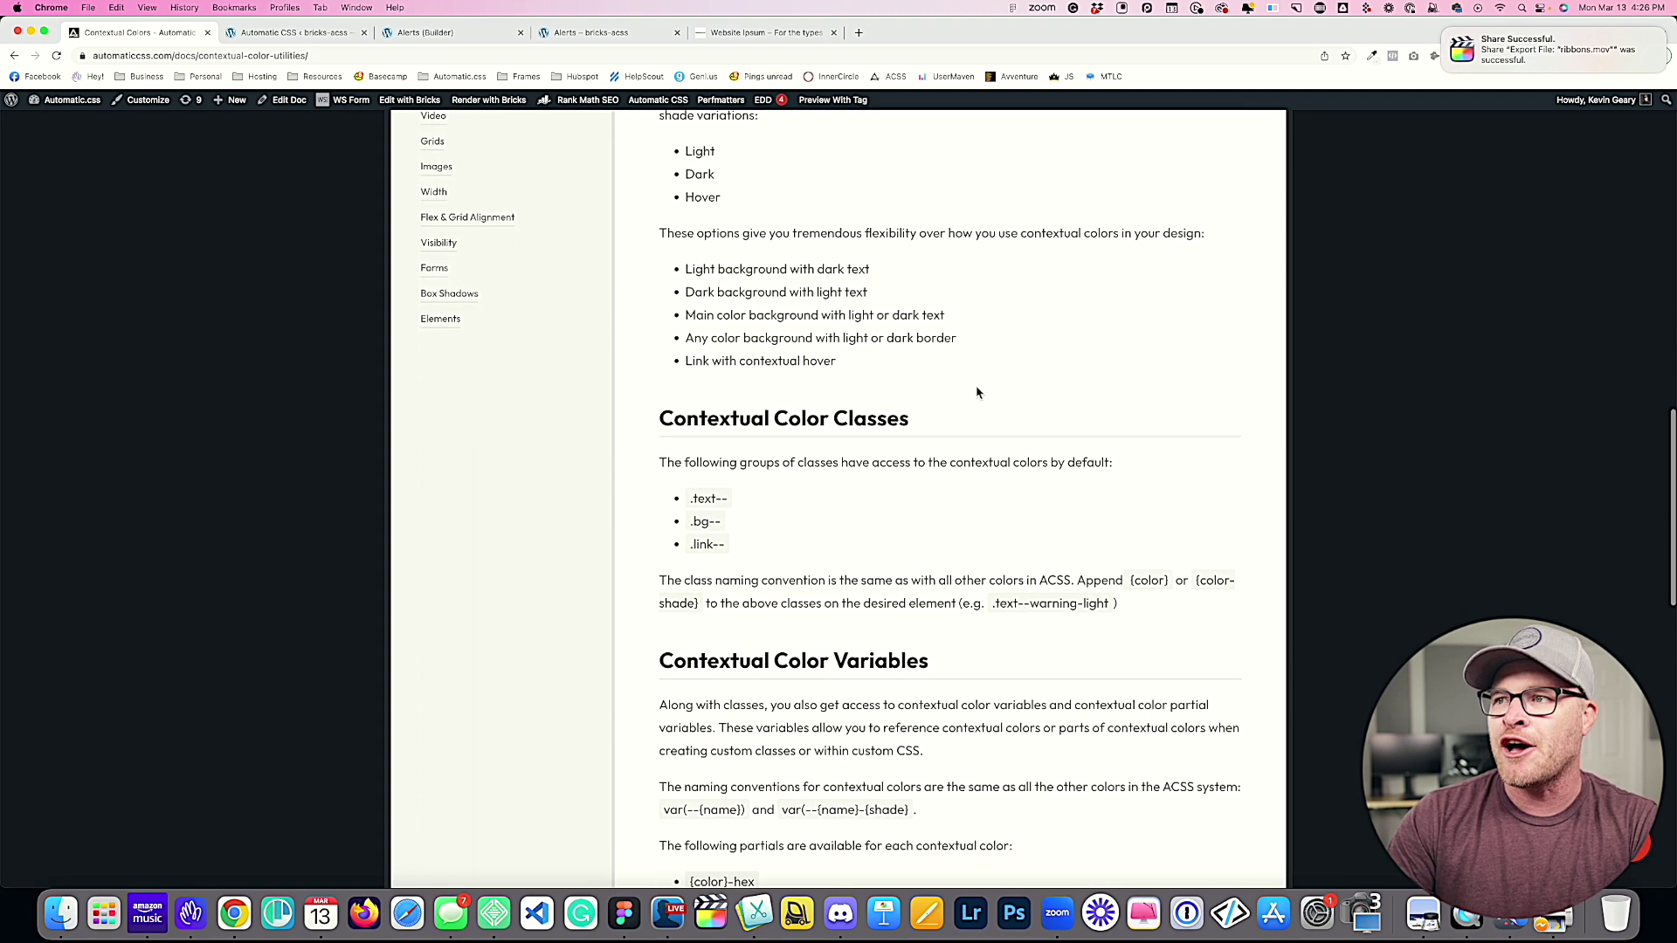
scroll(977, 390, "down", 3)
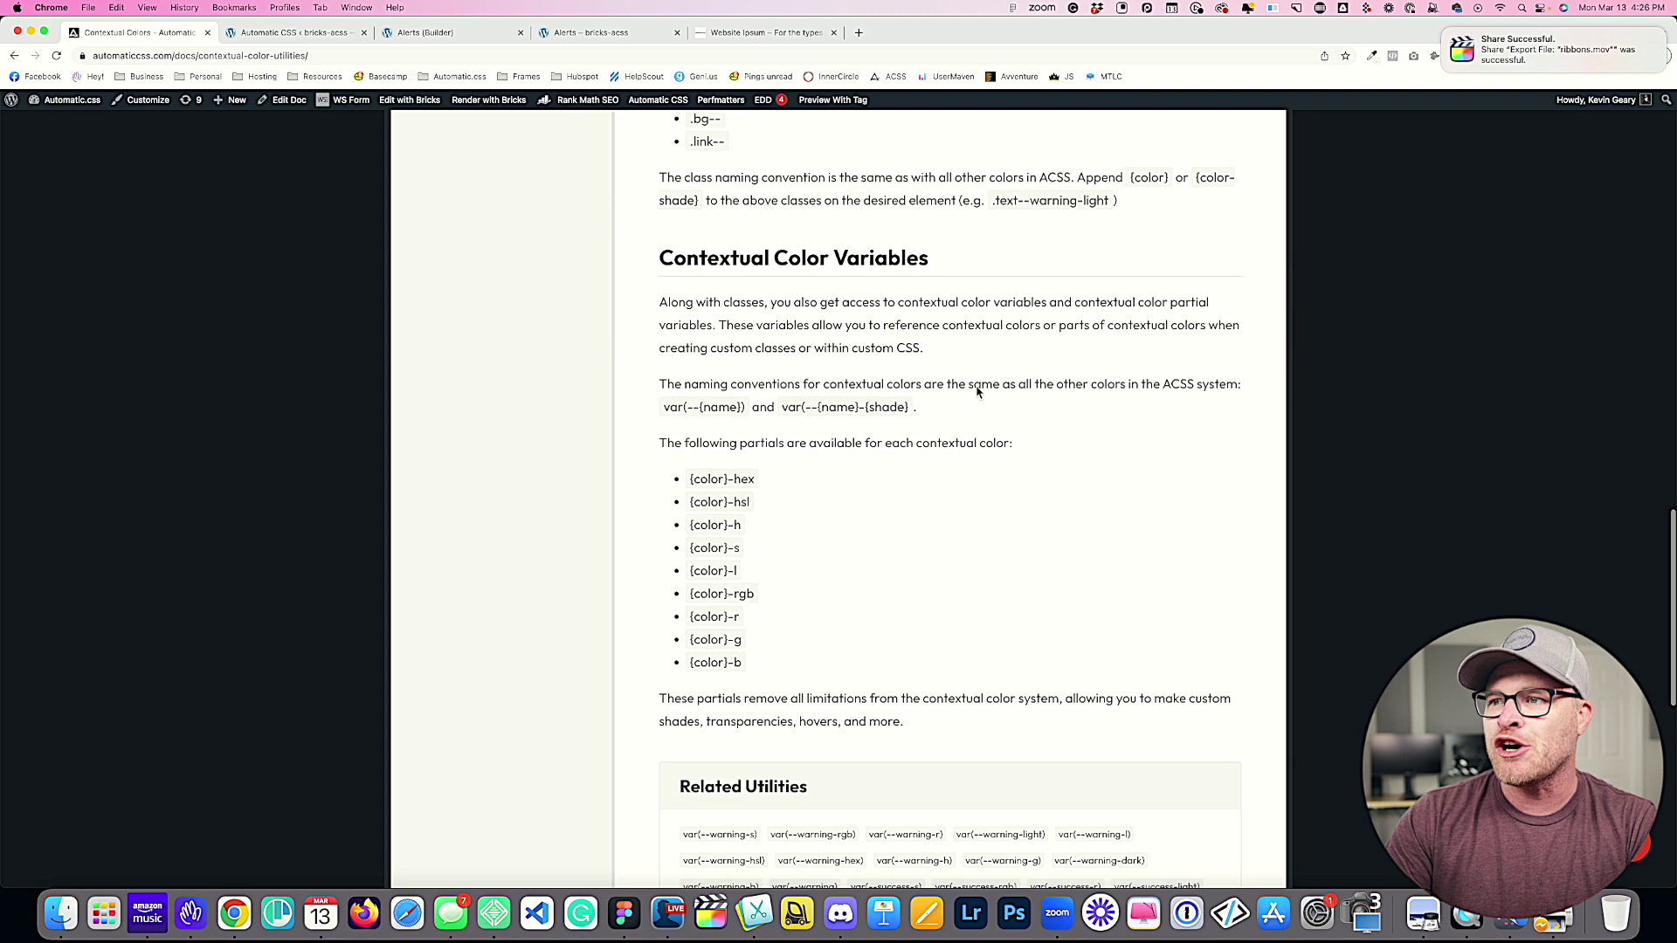
left_click_drag(661, 191, 883, 311)
left_click(842, 393)
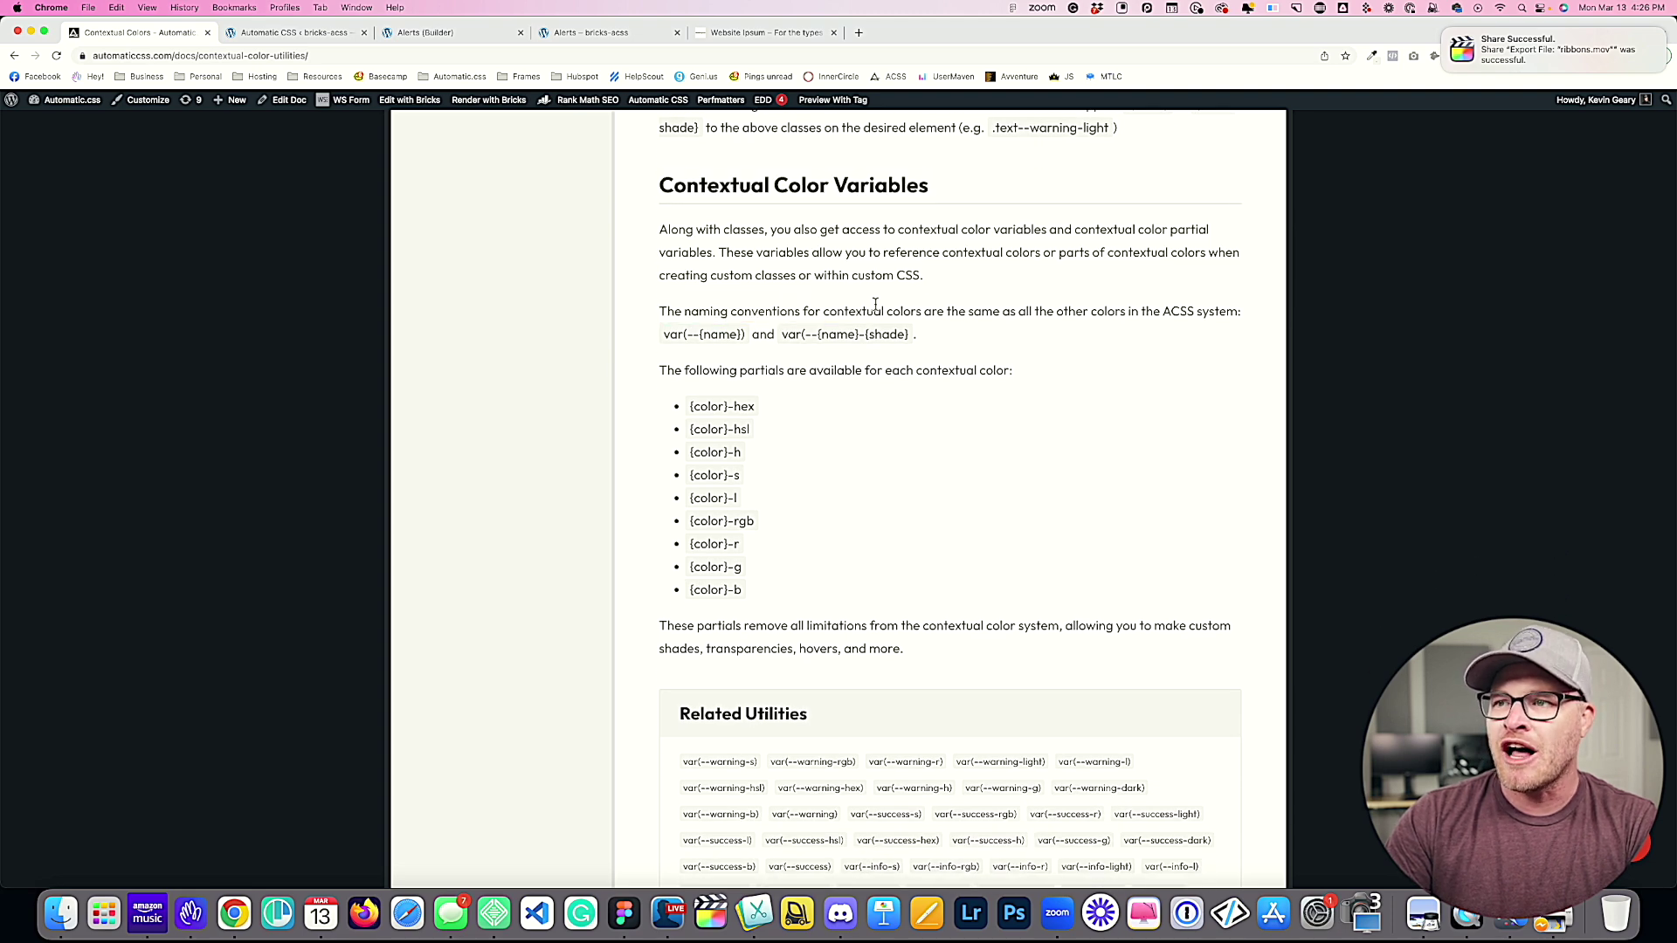
scroll(842, 393, "down", 2)
Step: Highlight the {color}-hex and {color}-hsl entries in the color partials list
left_click_drag(850, 487, 694, 293)
left_click(809, 319)
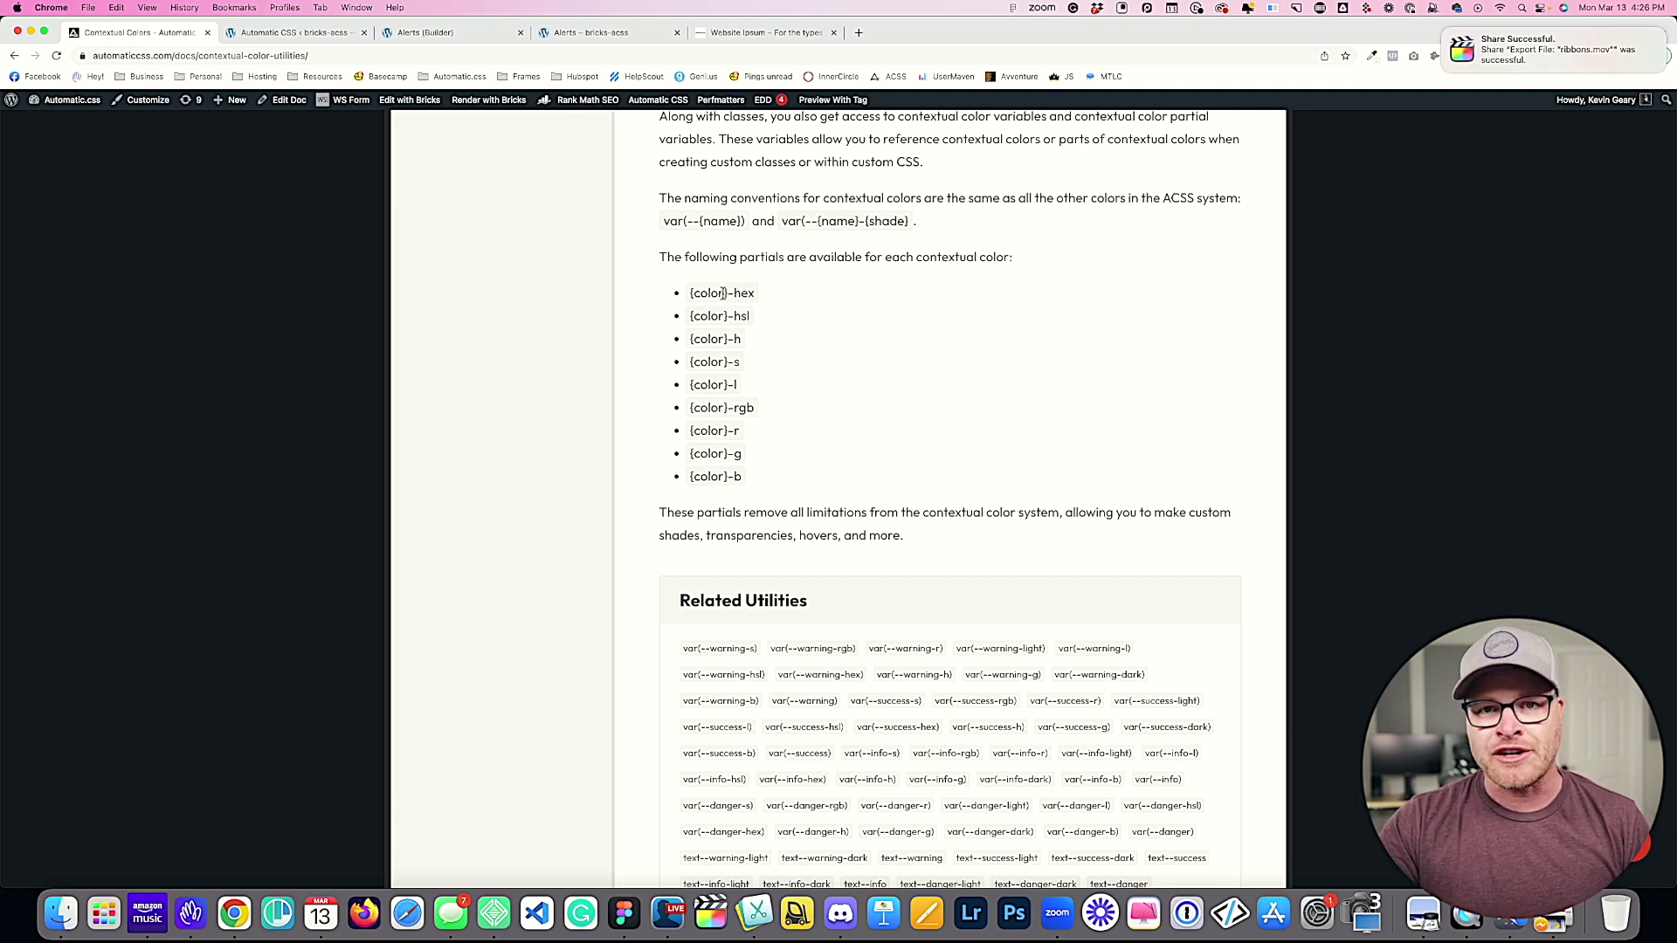
left_click_drag(769, 294, 754, 409)
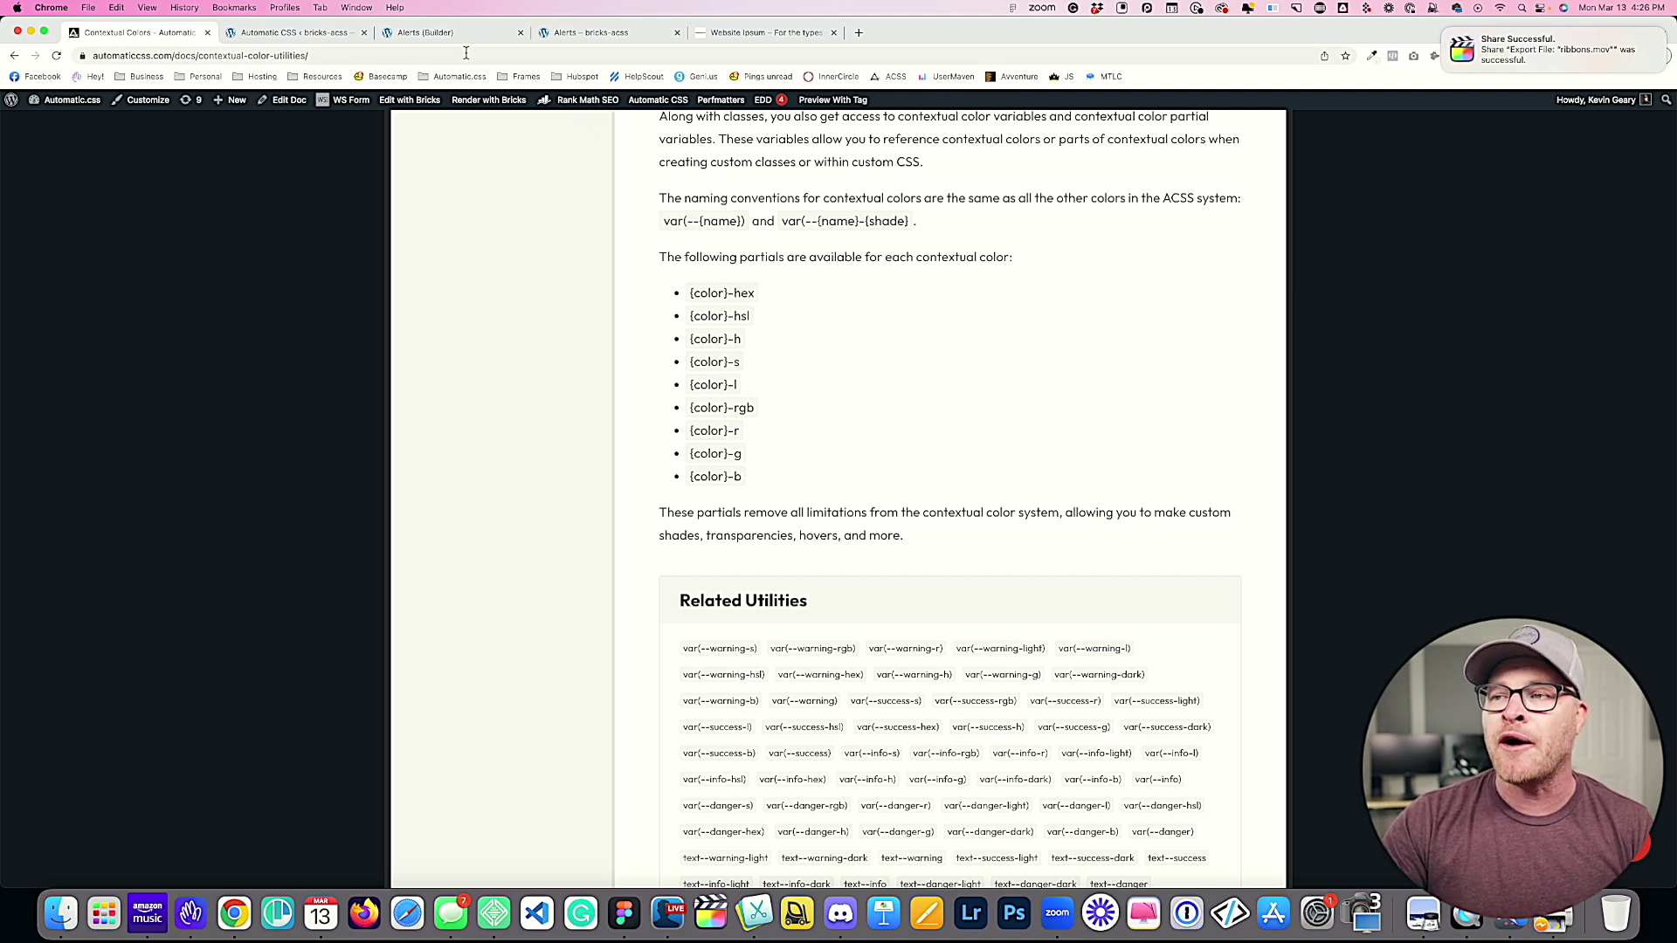
left_click_drag(750, 317, 688, 321)
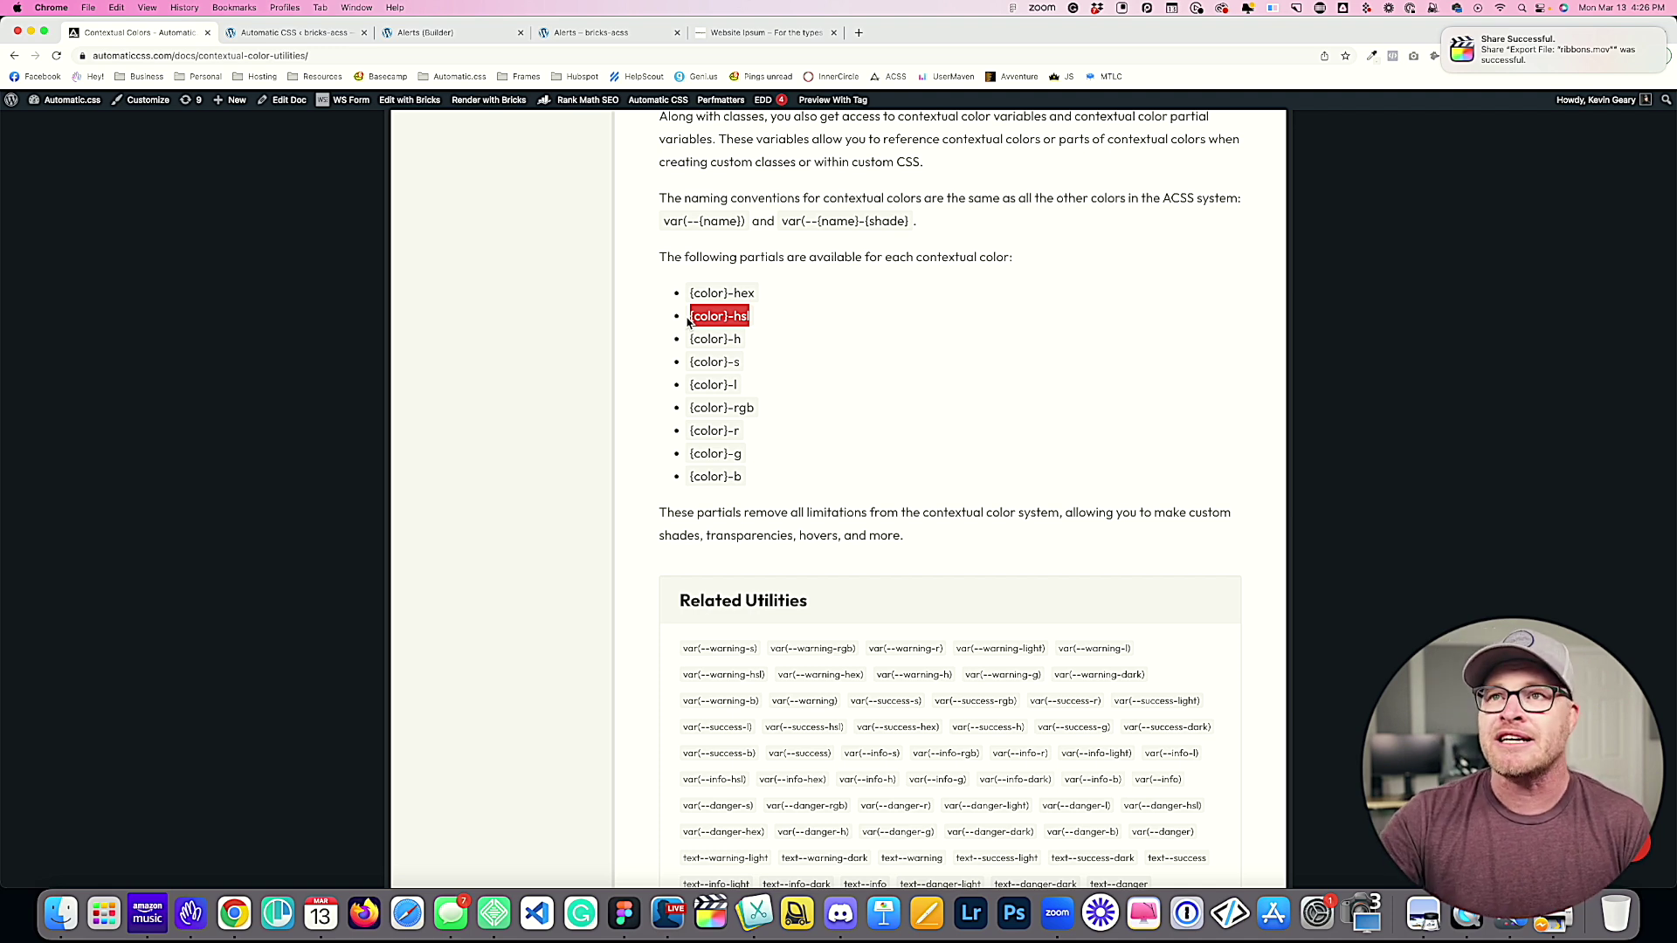
left_click(272, 33)
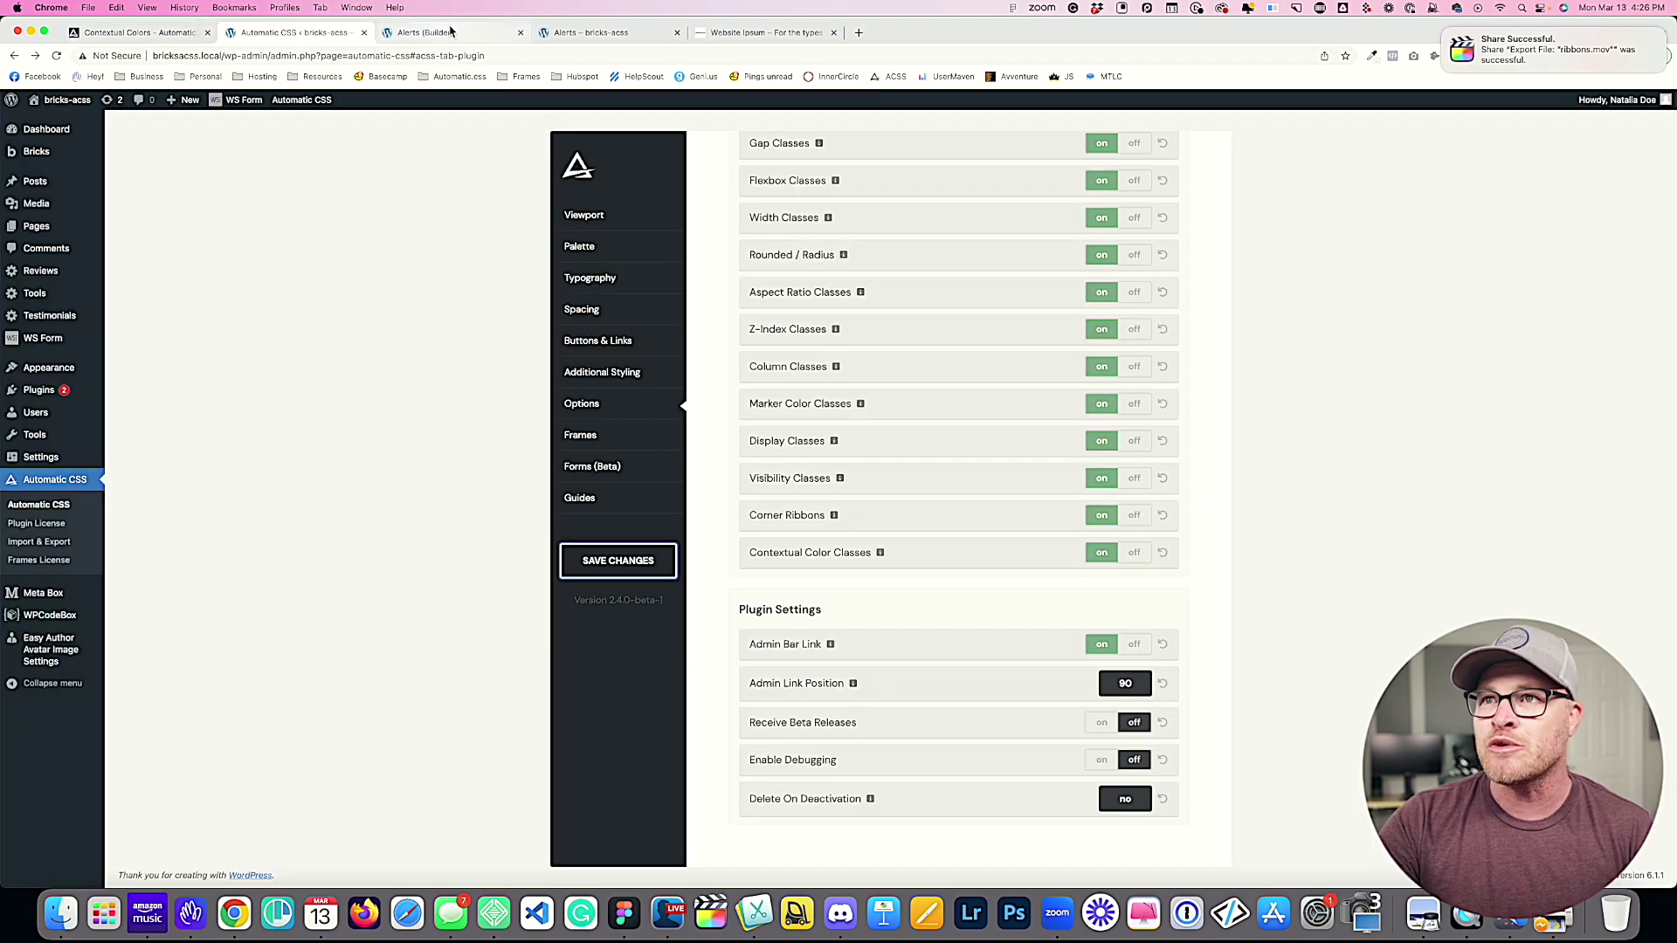
Step: Create and apply a new alert--danger class on the Alert Danger box
left_click(451, 32)
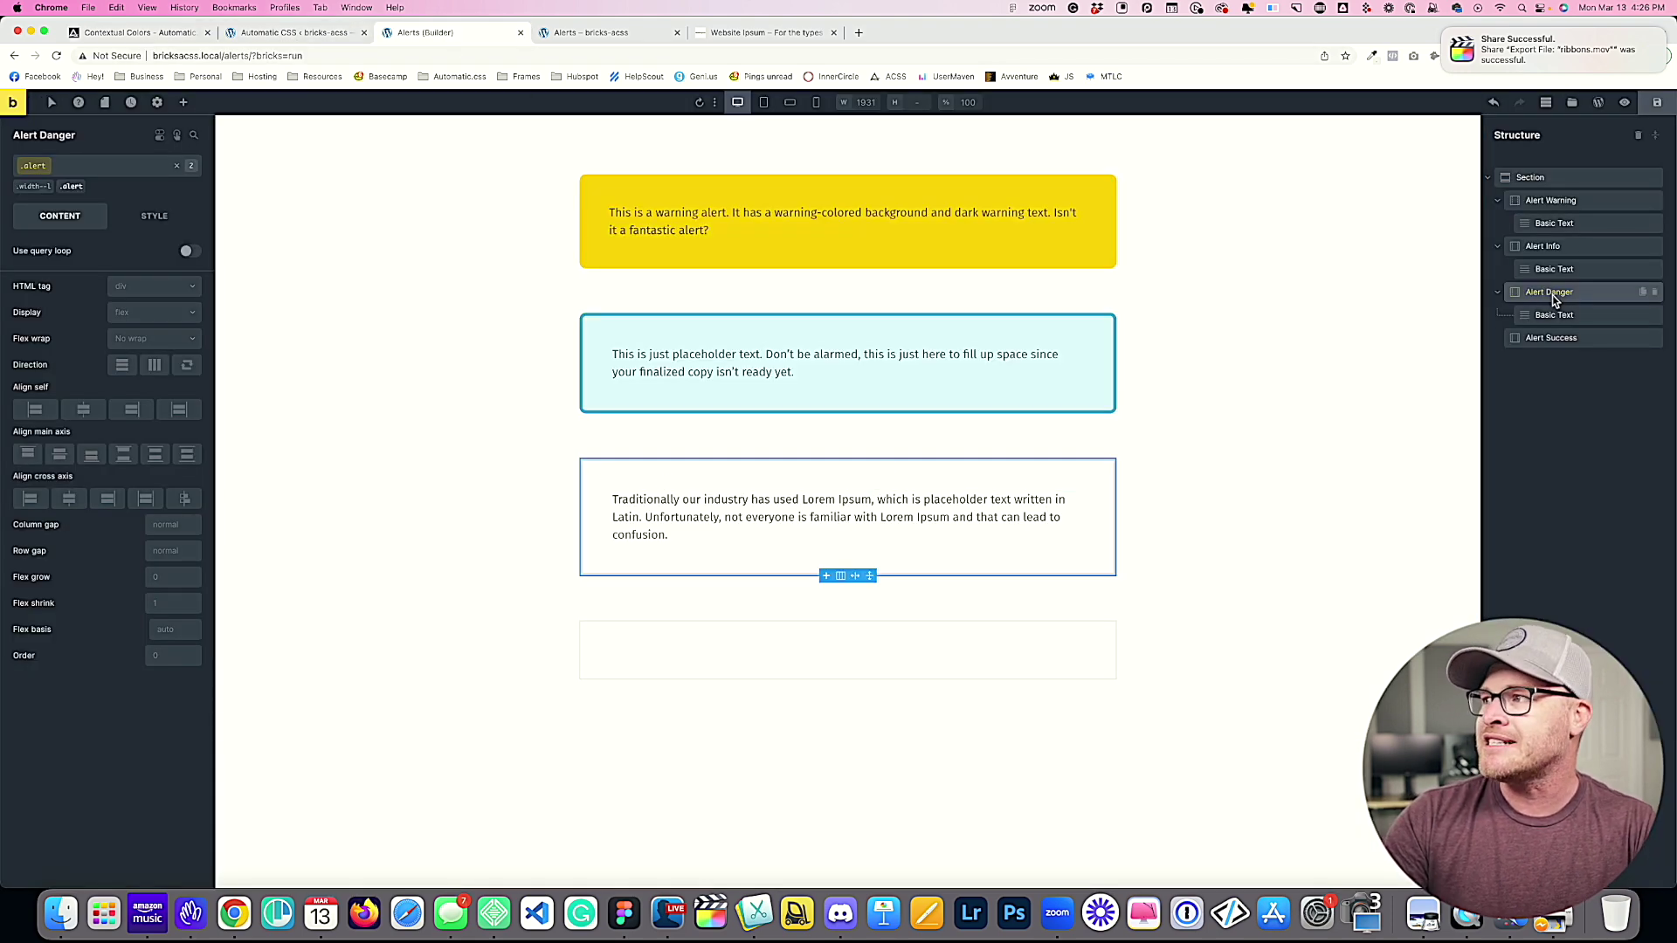
left_click(141, 166)
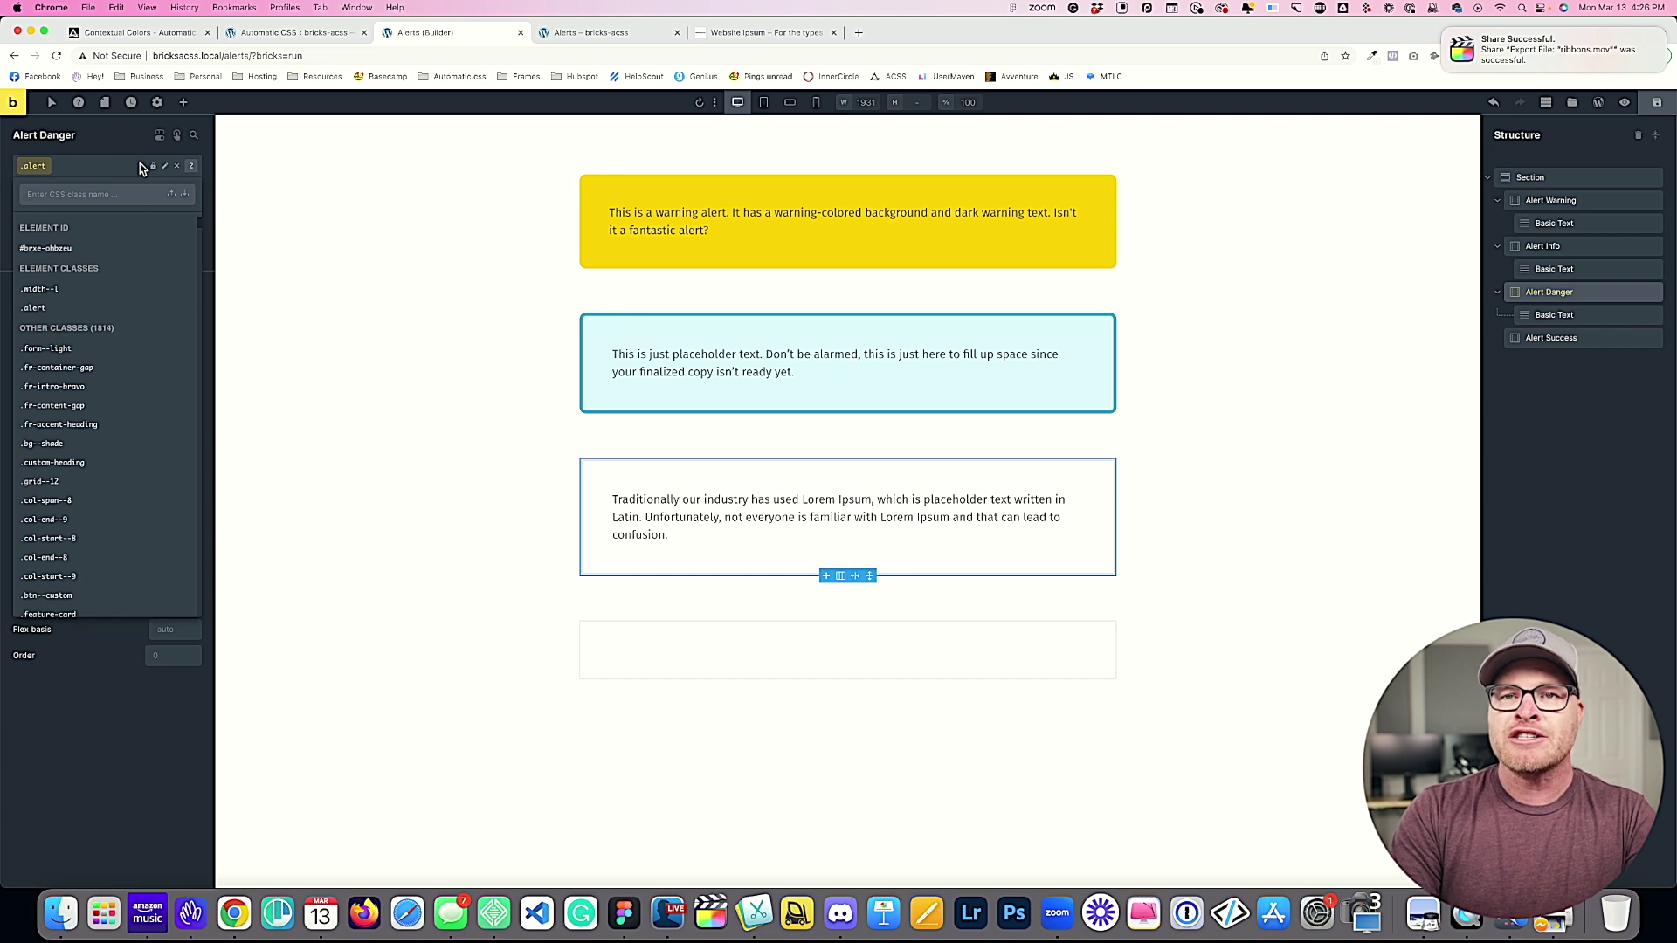
left_click(141, 166)
left_click(77, 166)
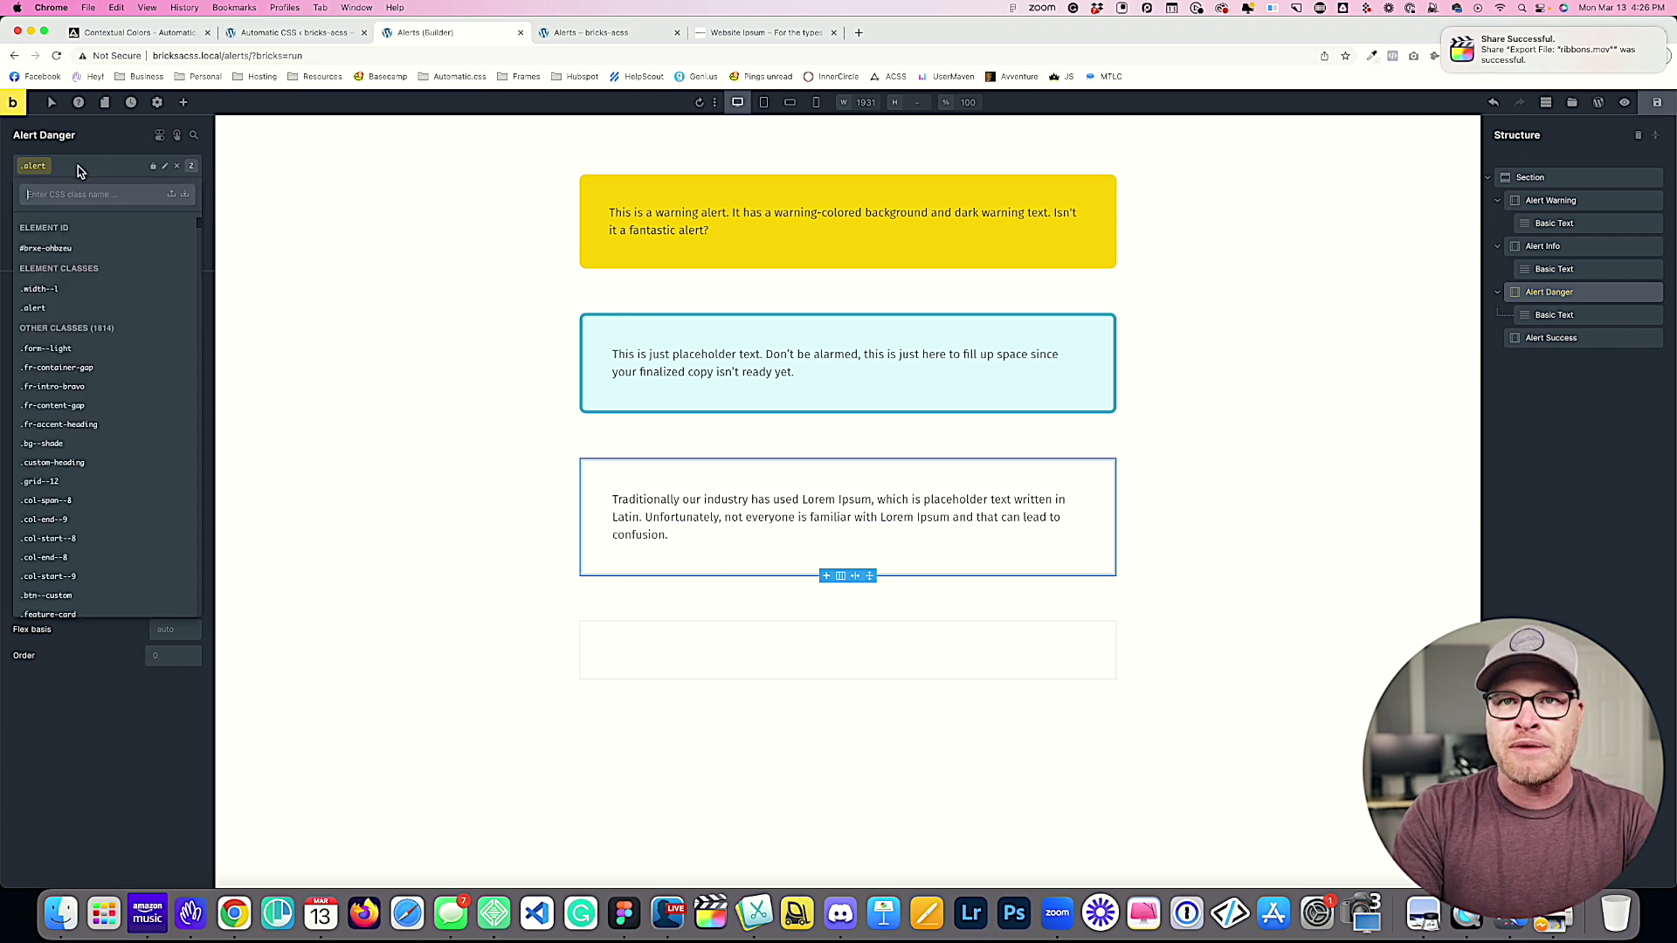
type("alert--danger")
key("Return")
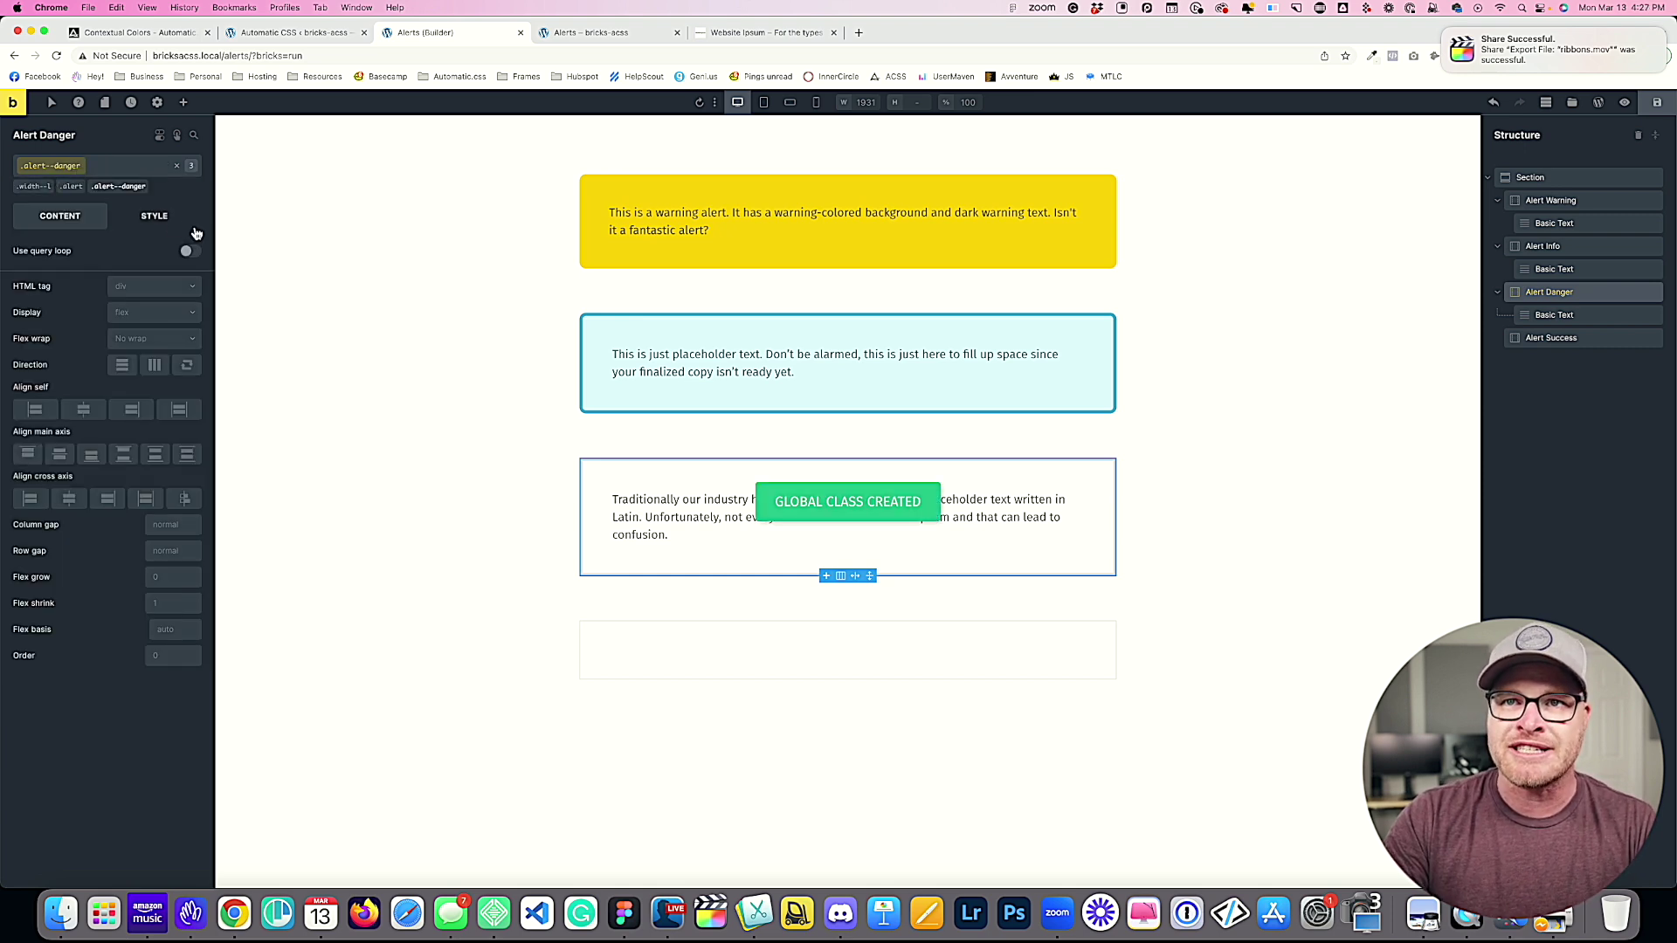
Step: Set the background colour to raw var(--danger) and save it as a swatch
left_click(154, 216)
left_click(48, 324)
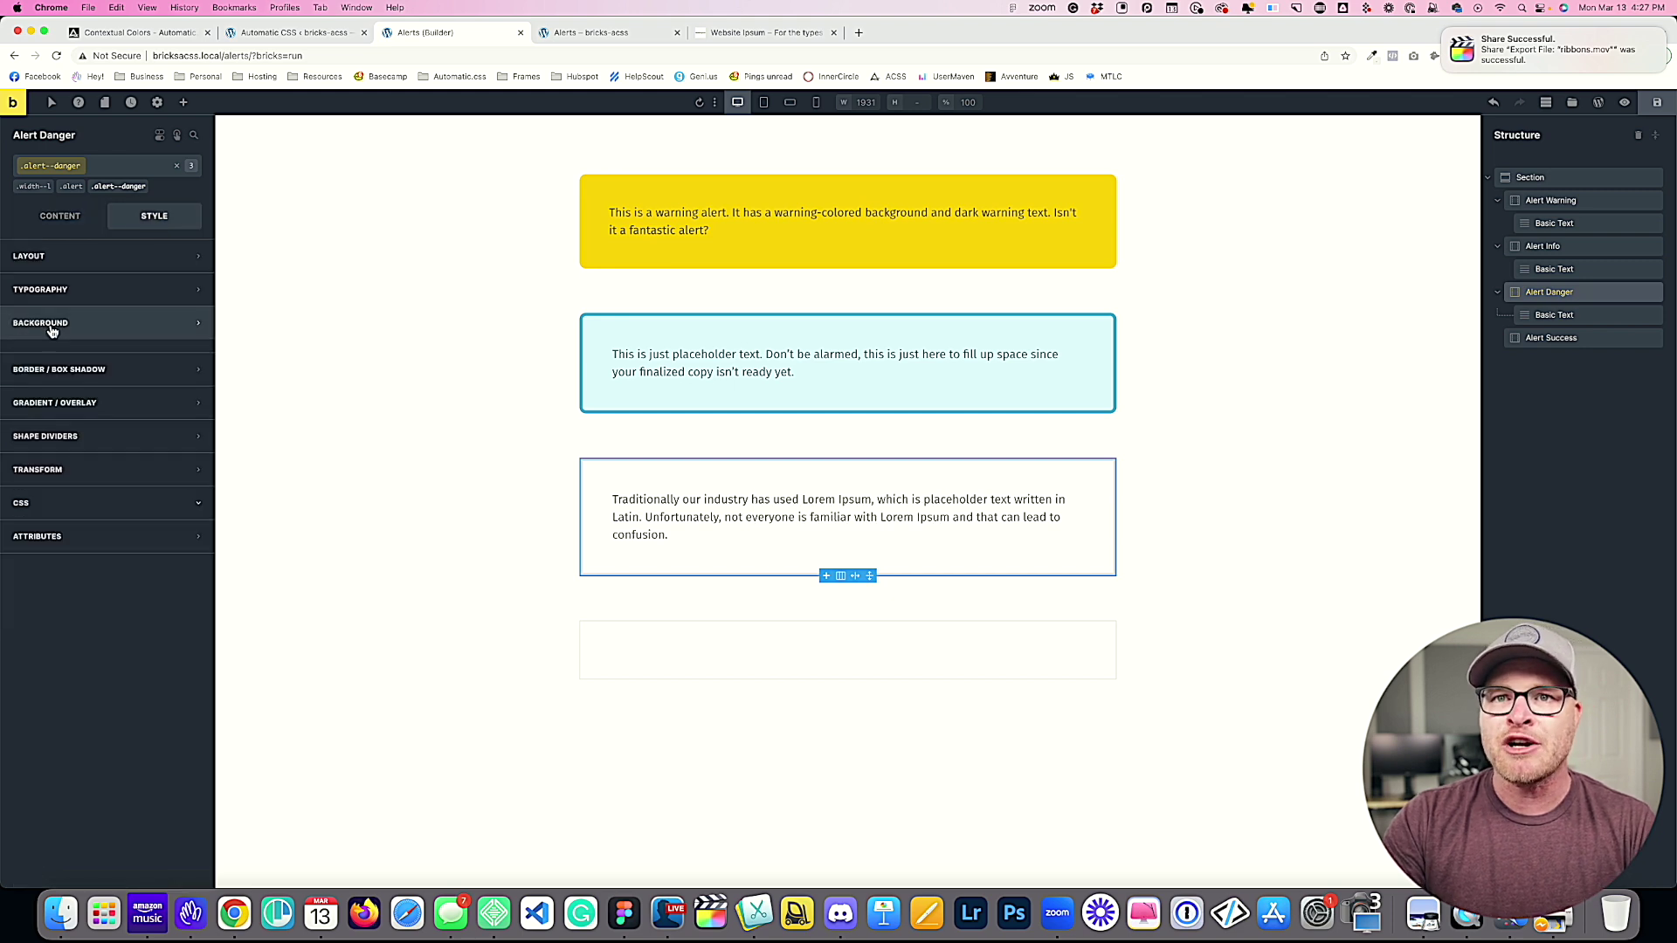
left_click(197, 353)
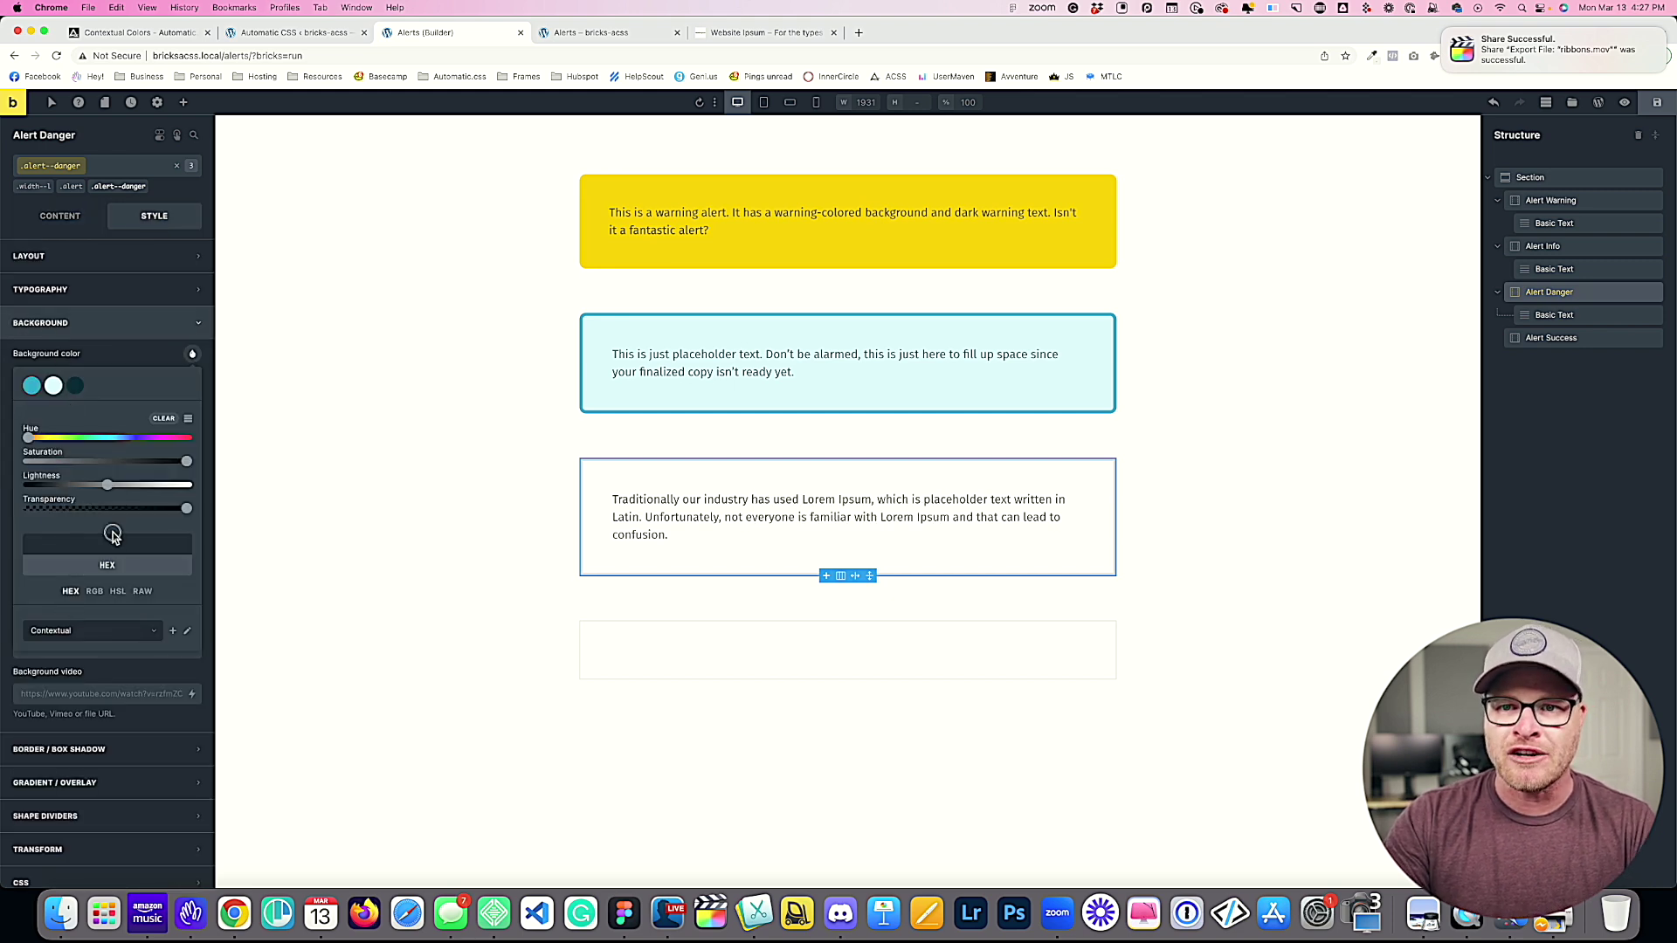
left_click(143, 591)
left_click(130, 545)
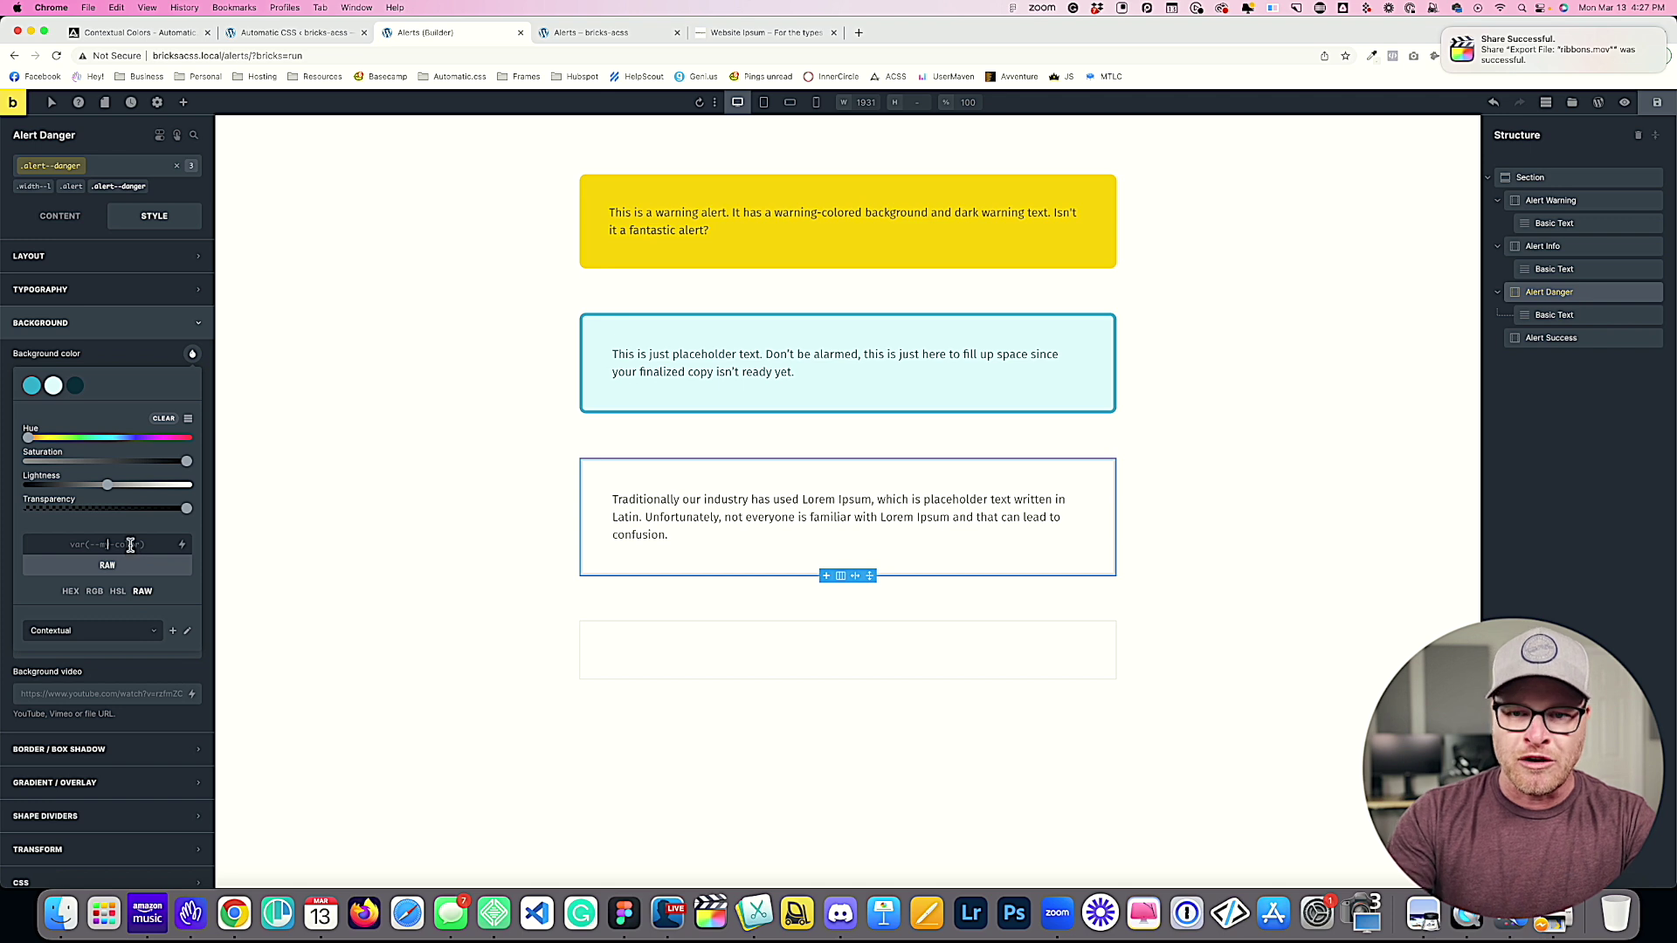
type("var()")
type("--dang")
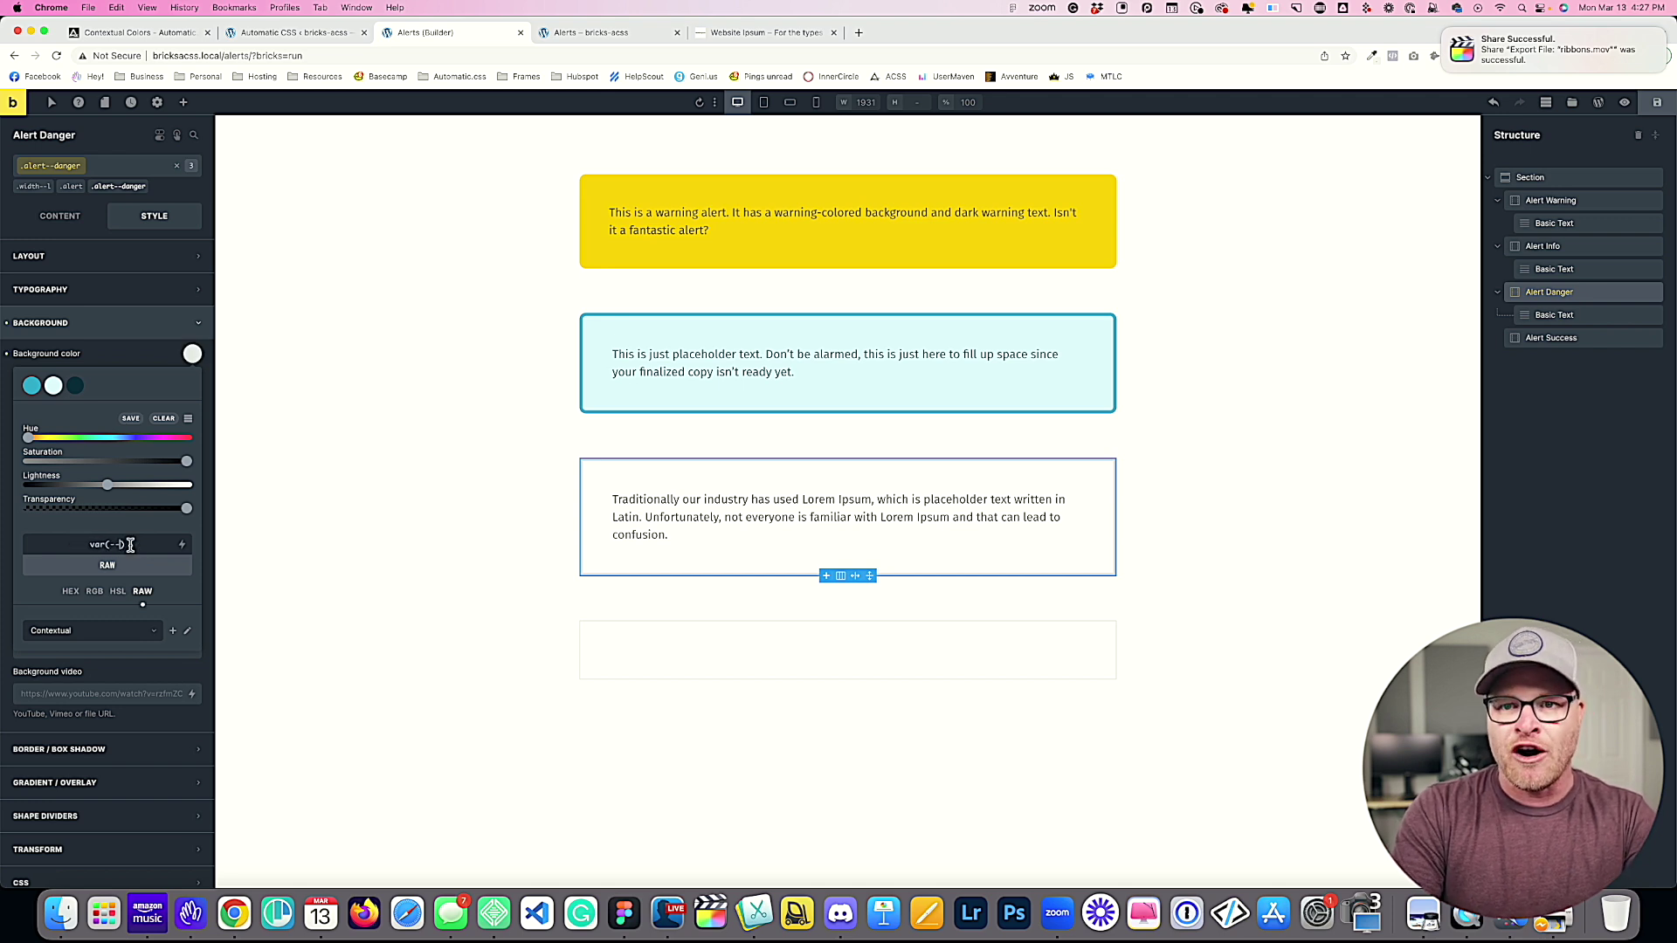
type("er")
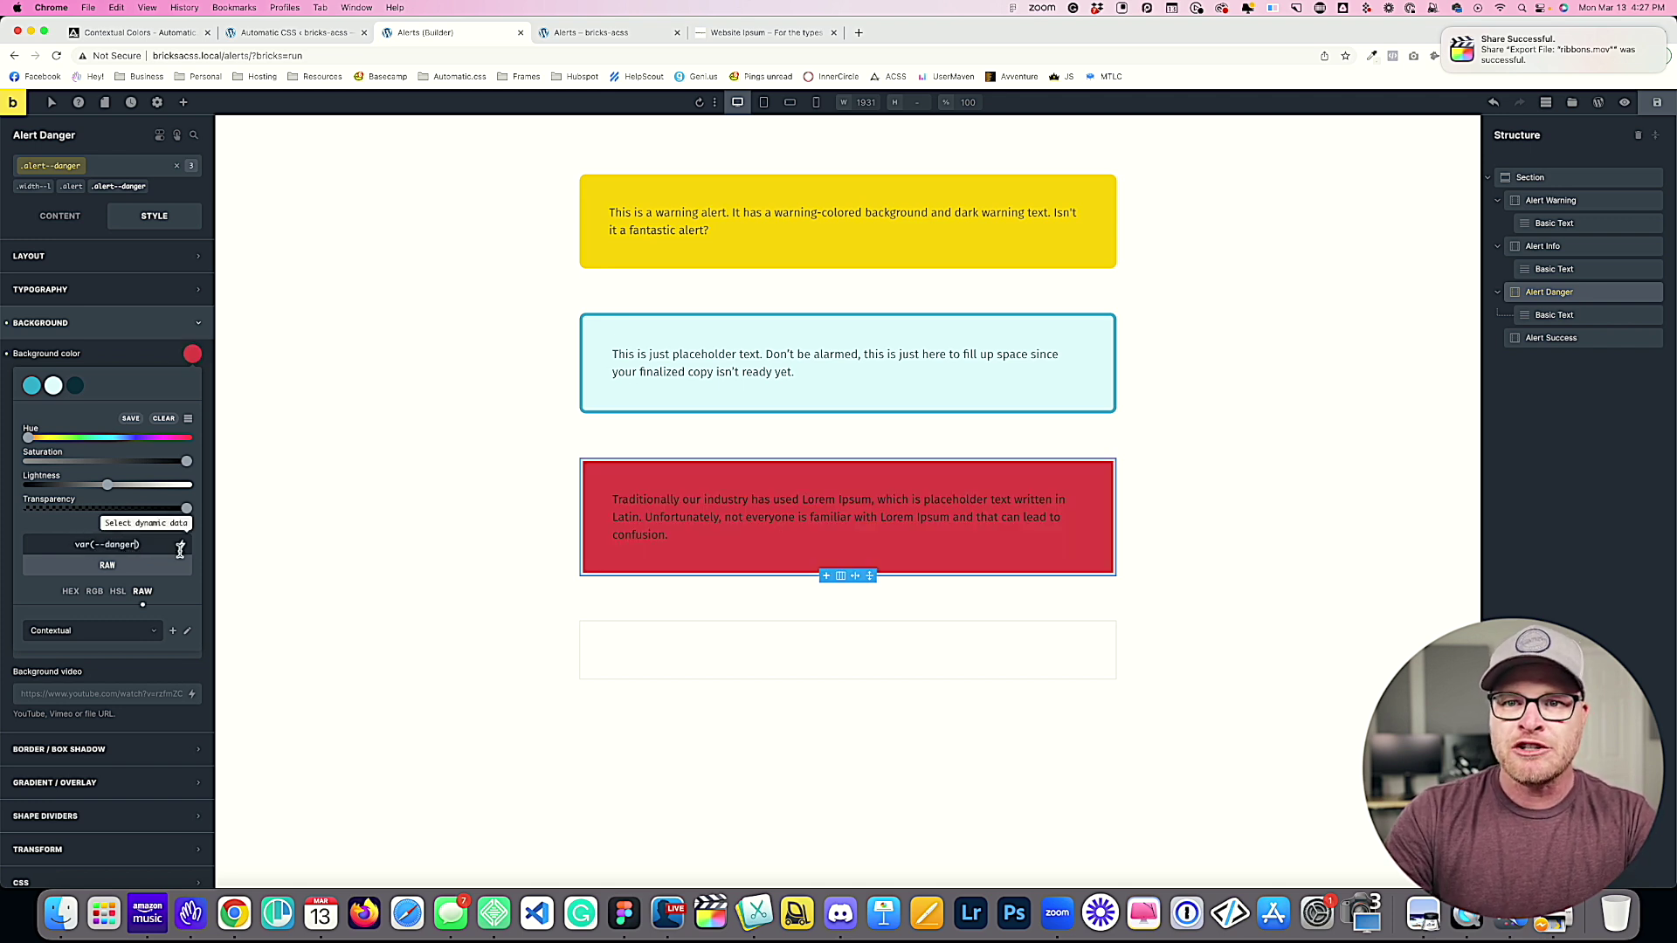
left_click(131, 418)
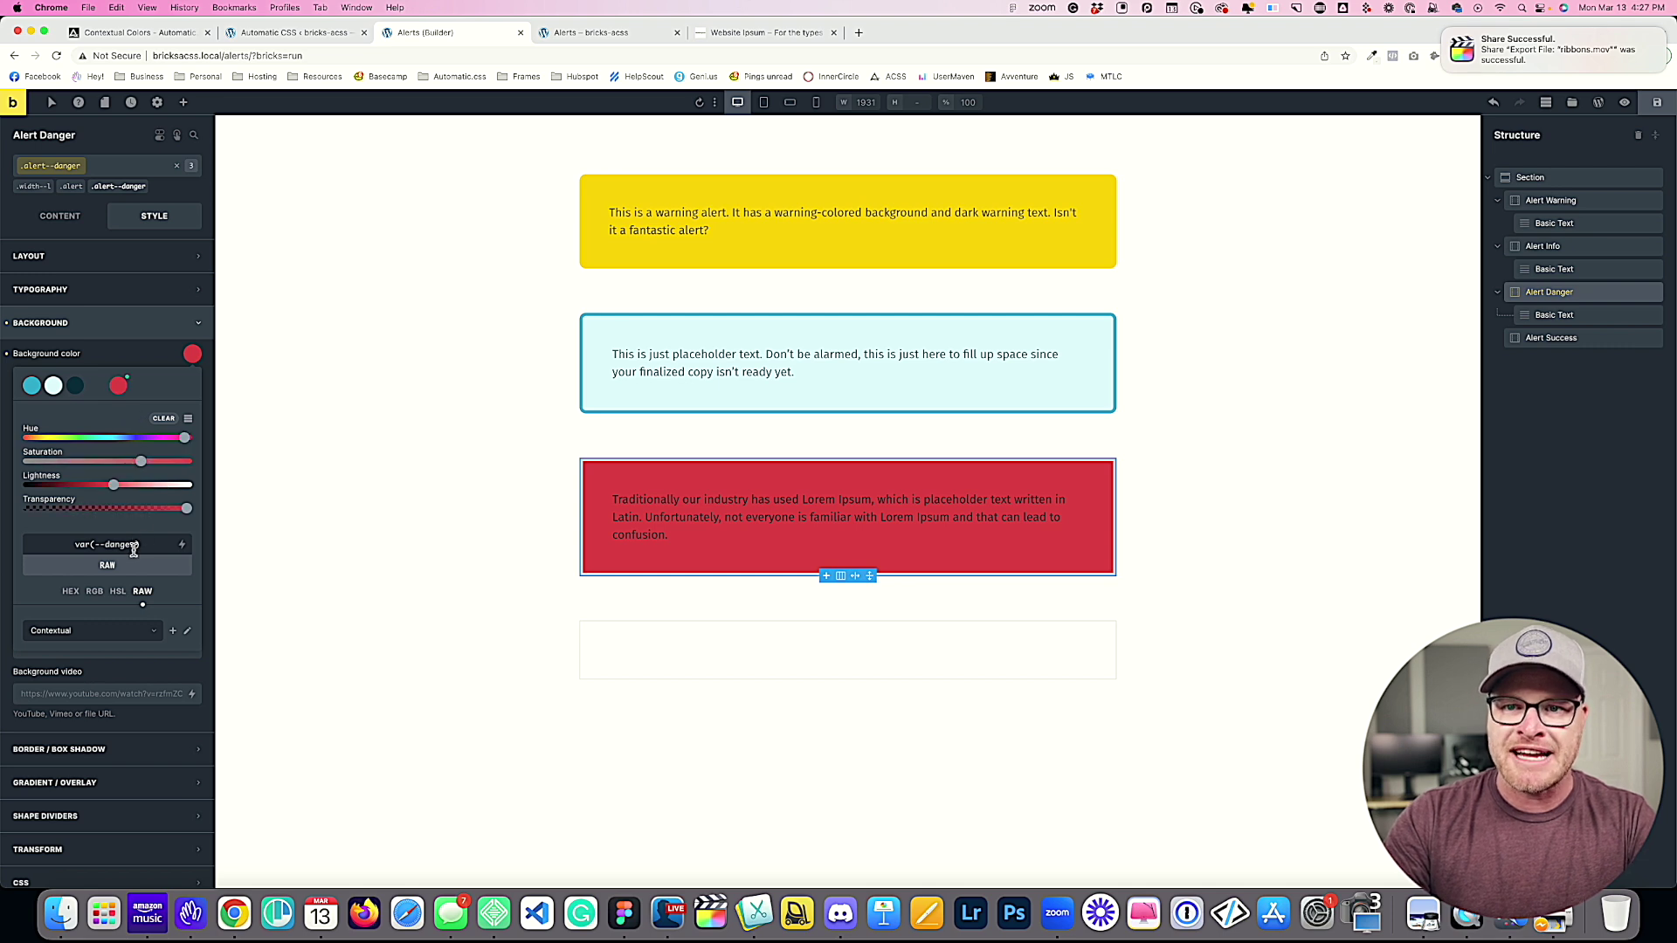
Step: Save danger-light and danger-dark swatches, then return the background to danger red
type("-light")
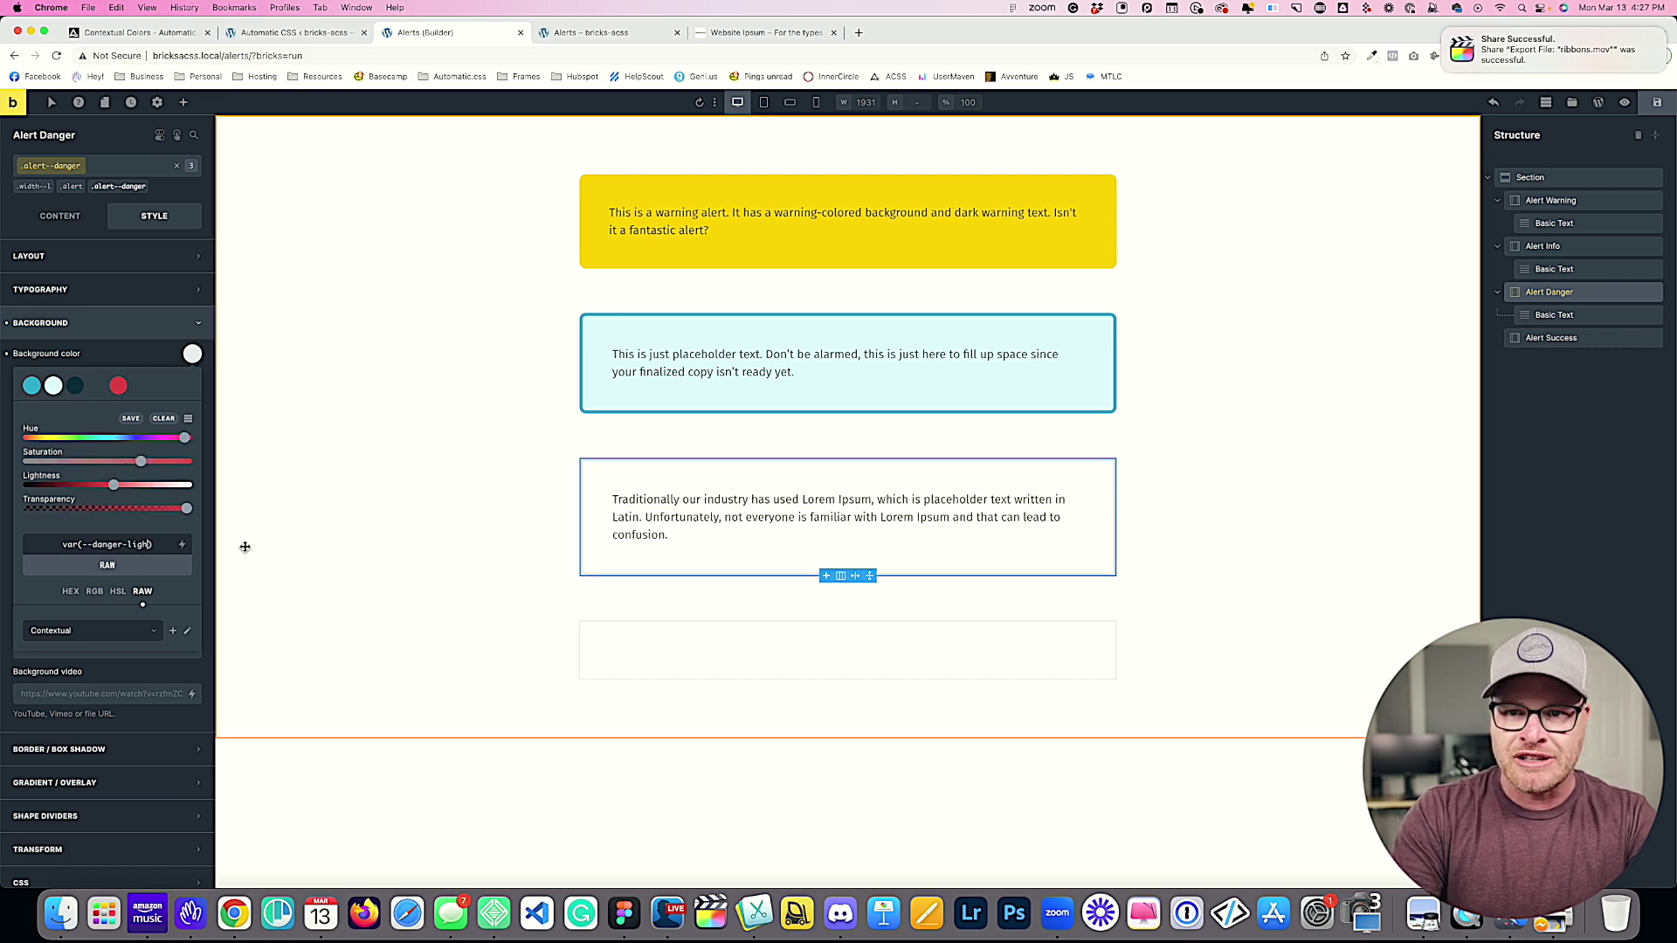
left_click(131, 418)
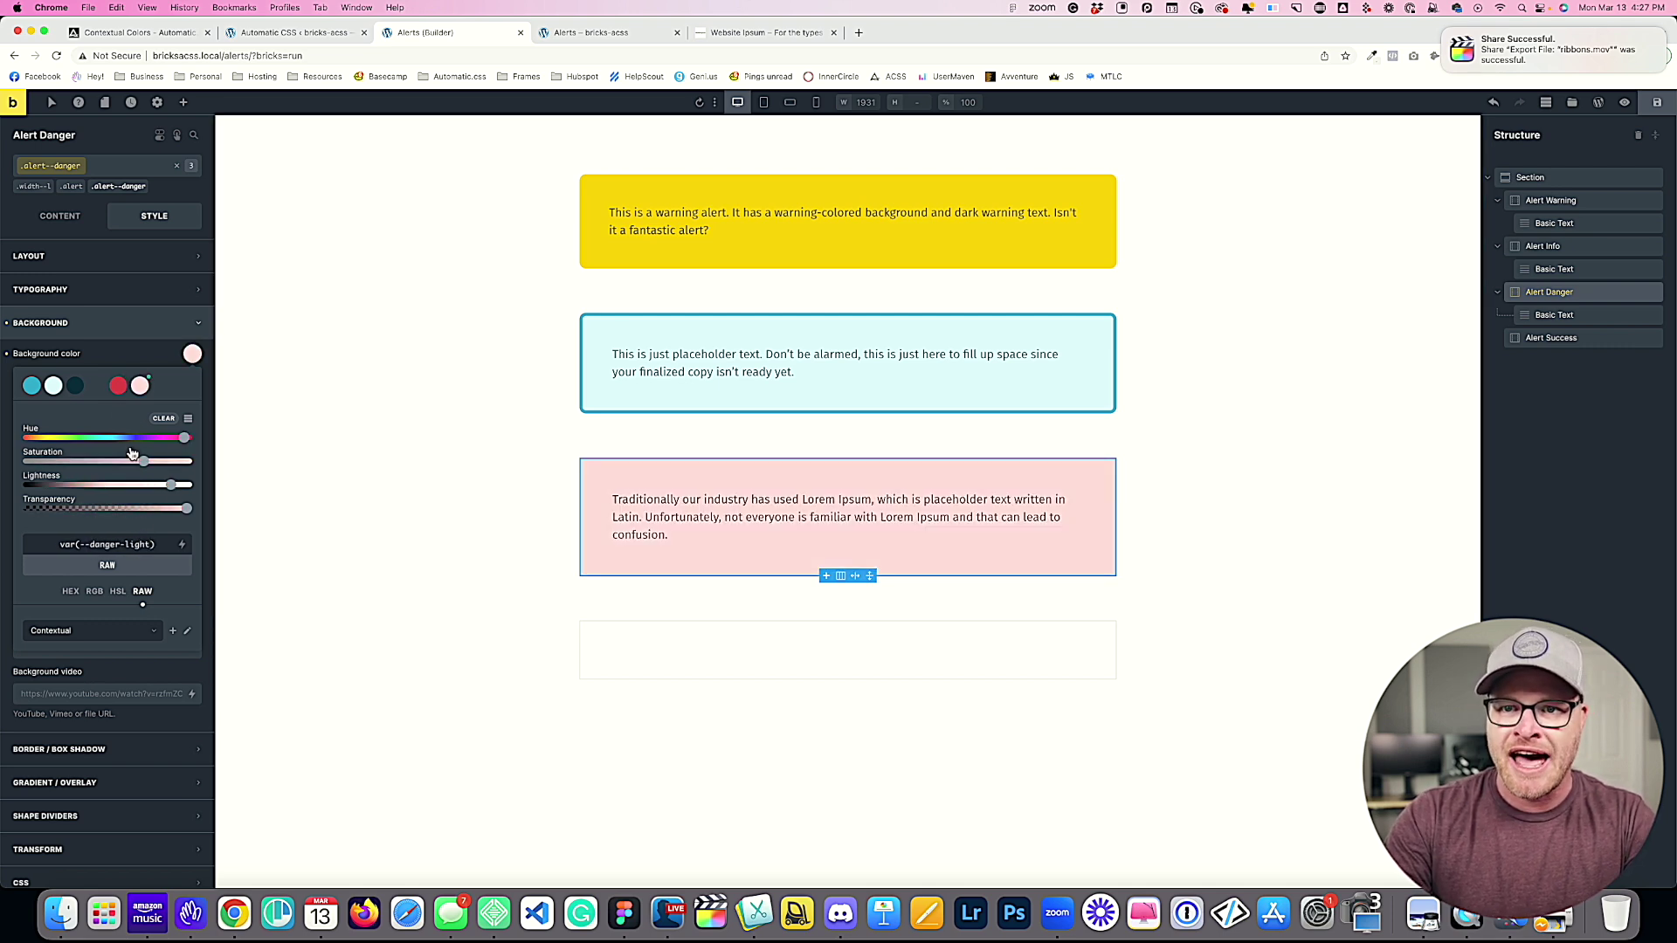
double_click(140, 544)
type("dark")
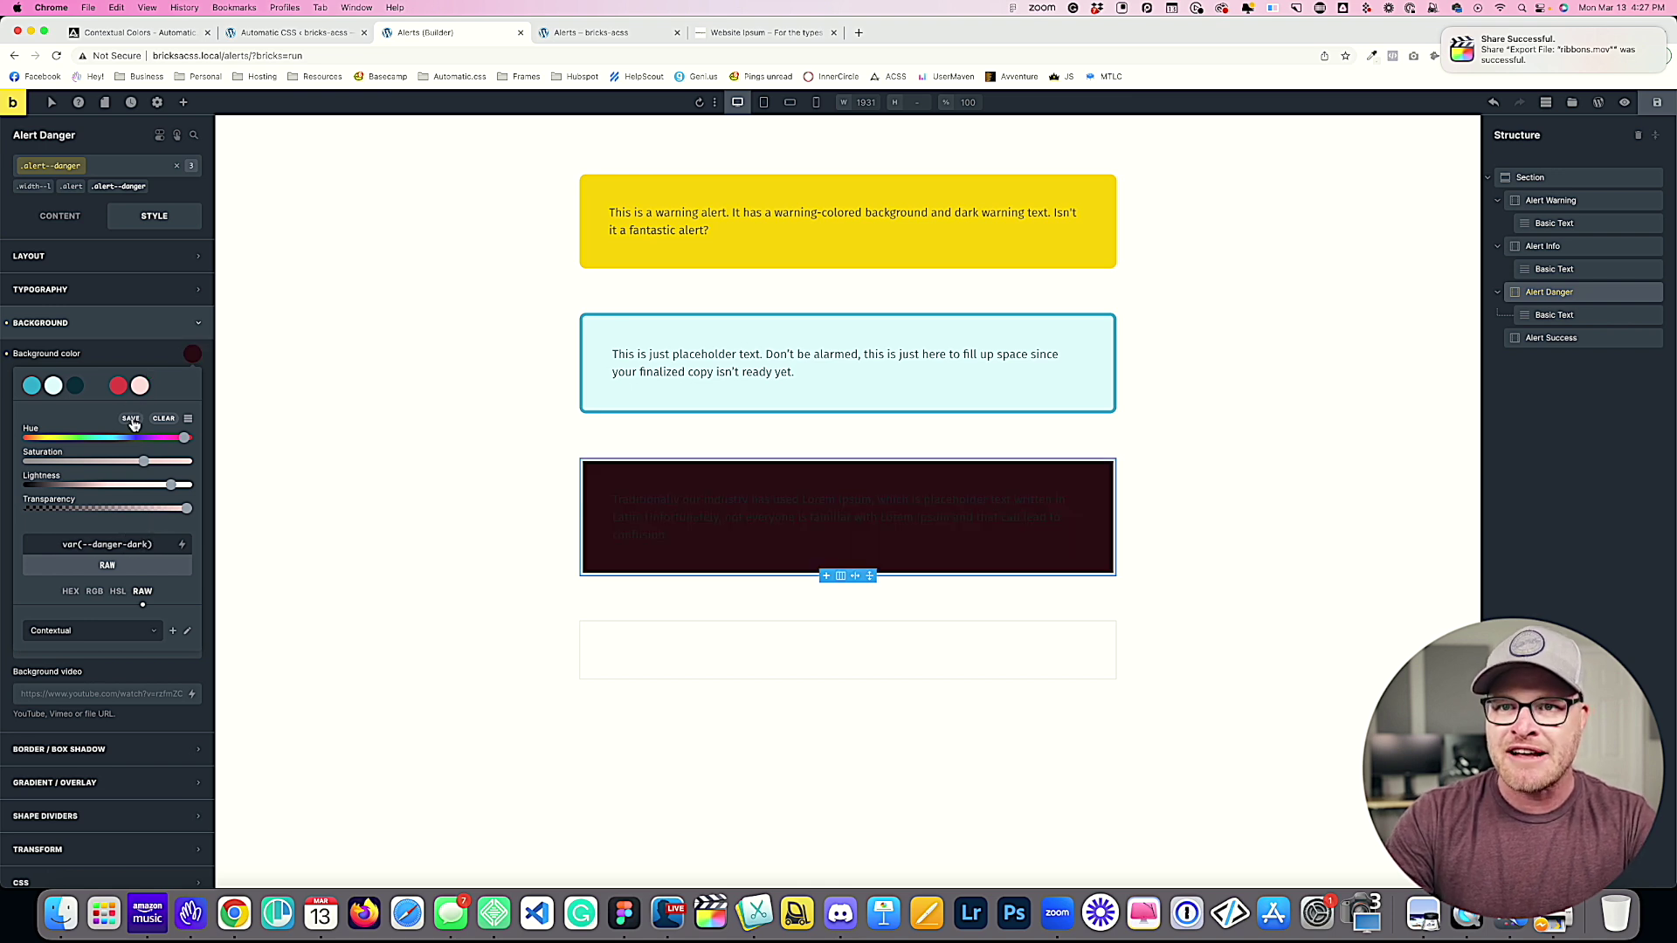
left_click(131, 418)
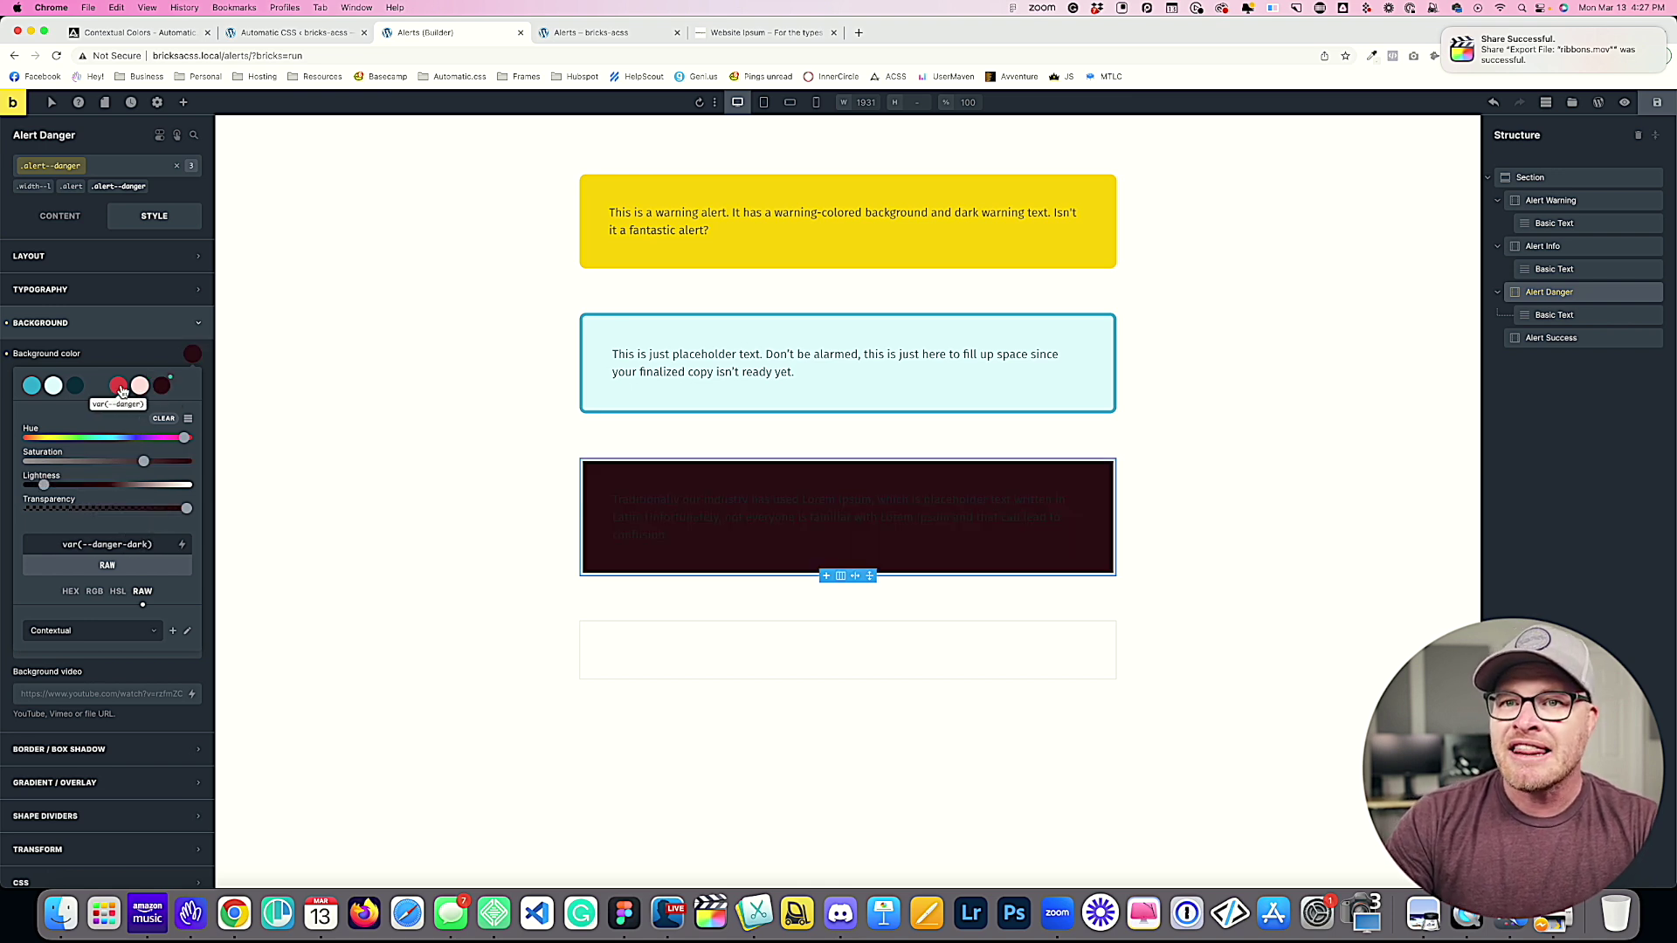
left_click(117, 387)
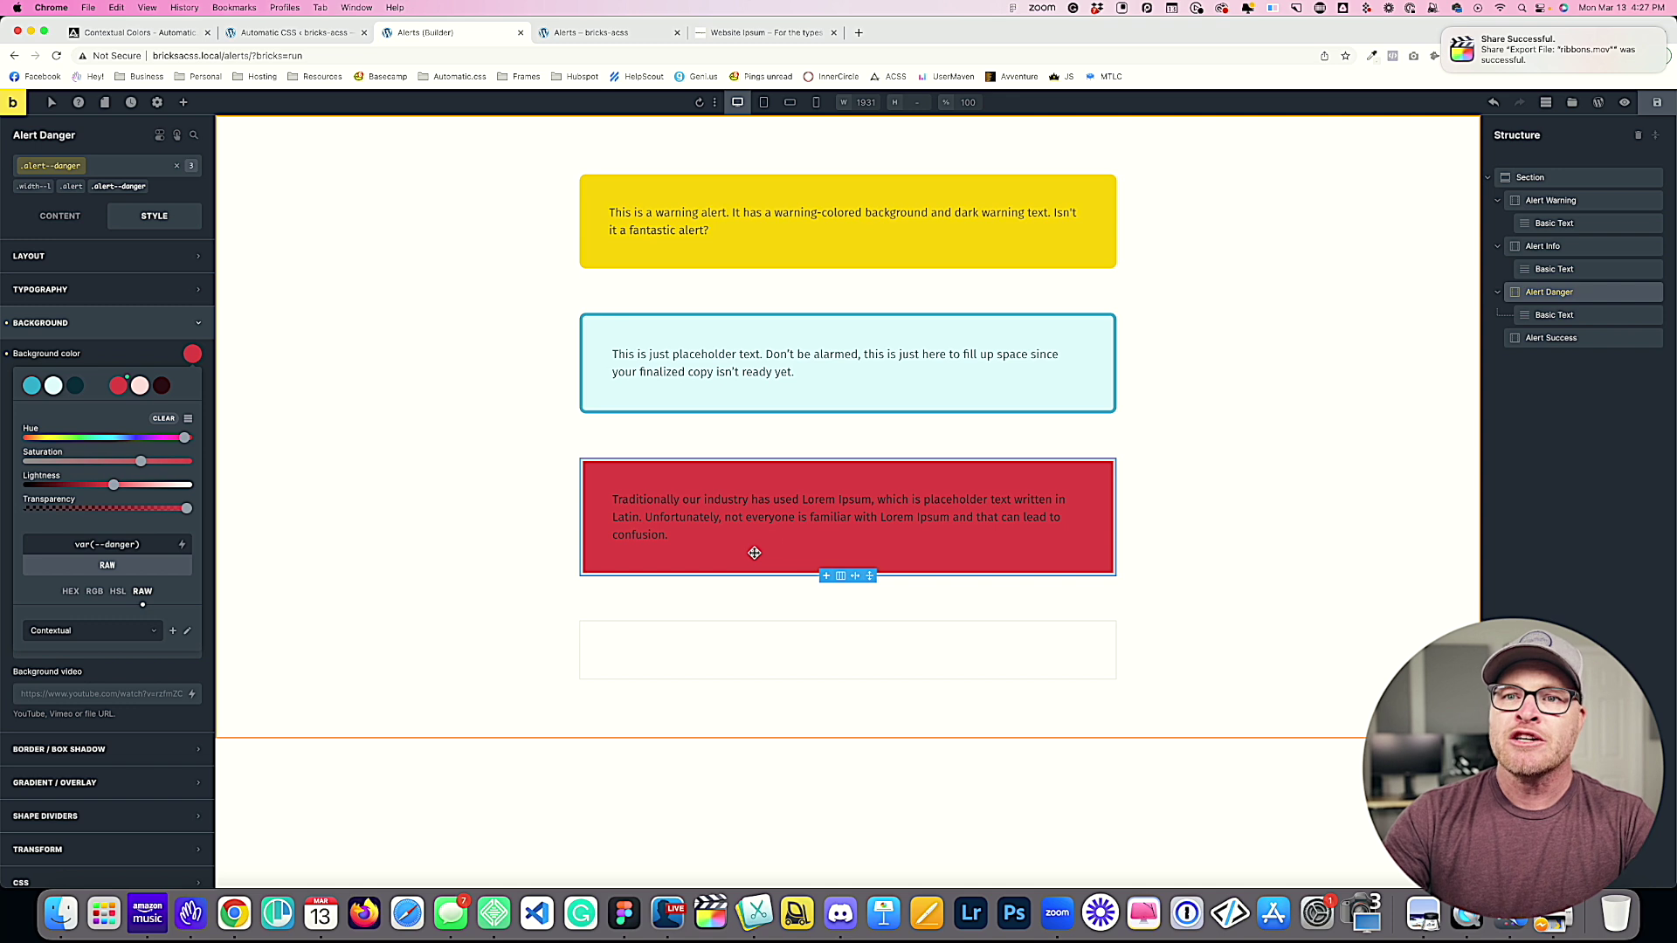
Step: Replace the background with hsl(var(--danger-hsl) / .6) and save it as a swatch
triple_click(147, 544)
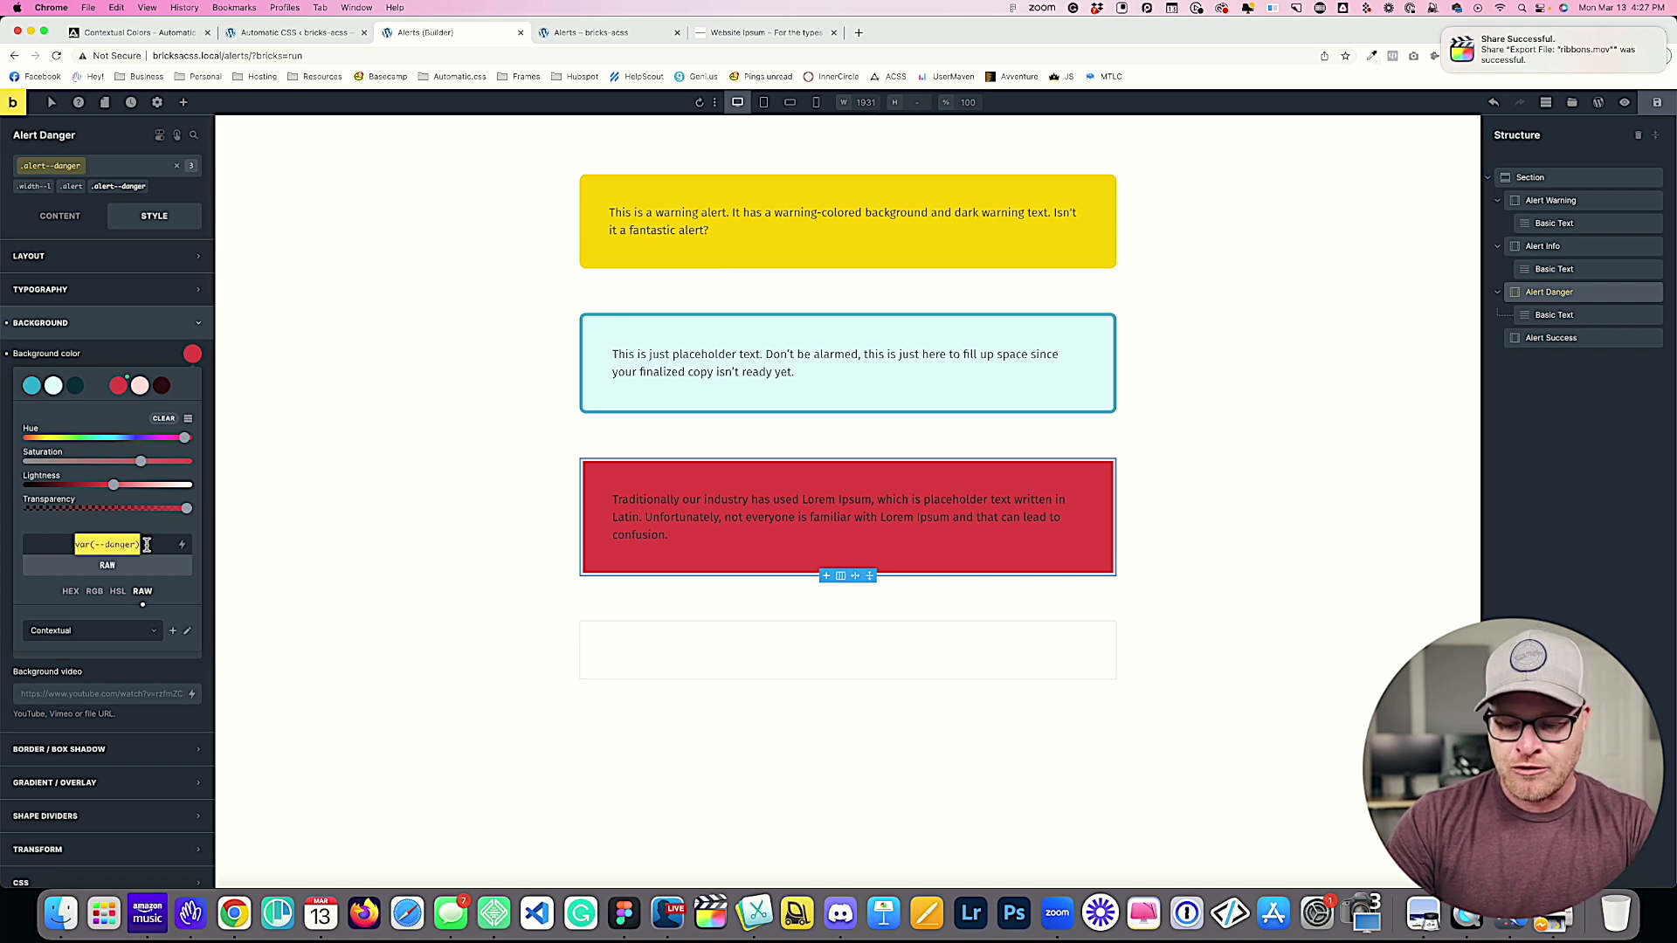
key("BackSpace")
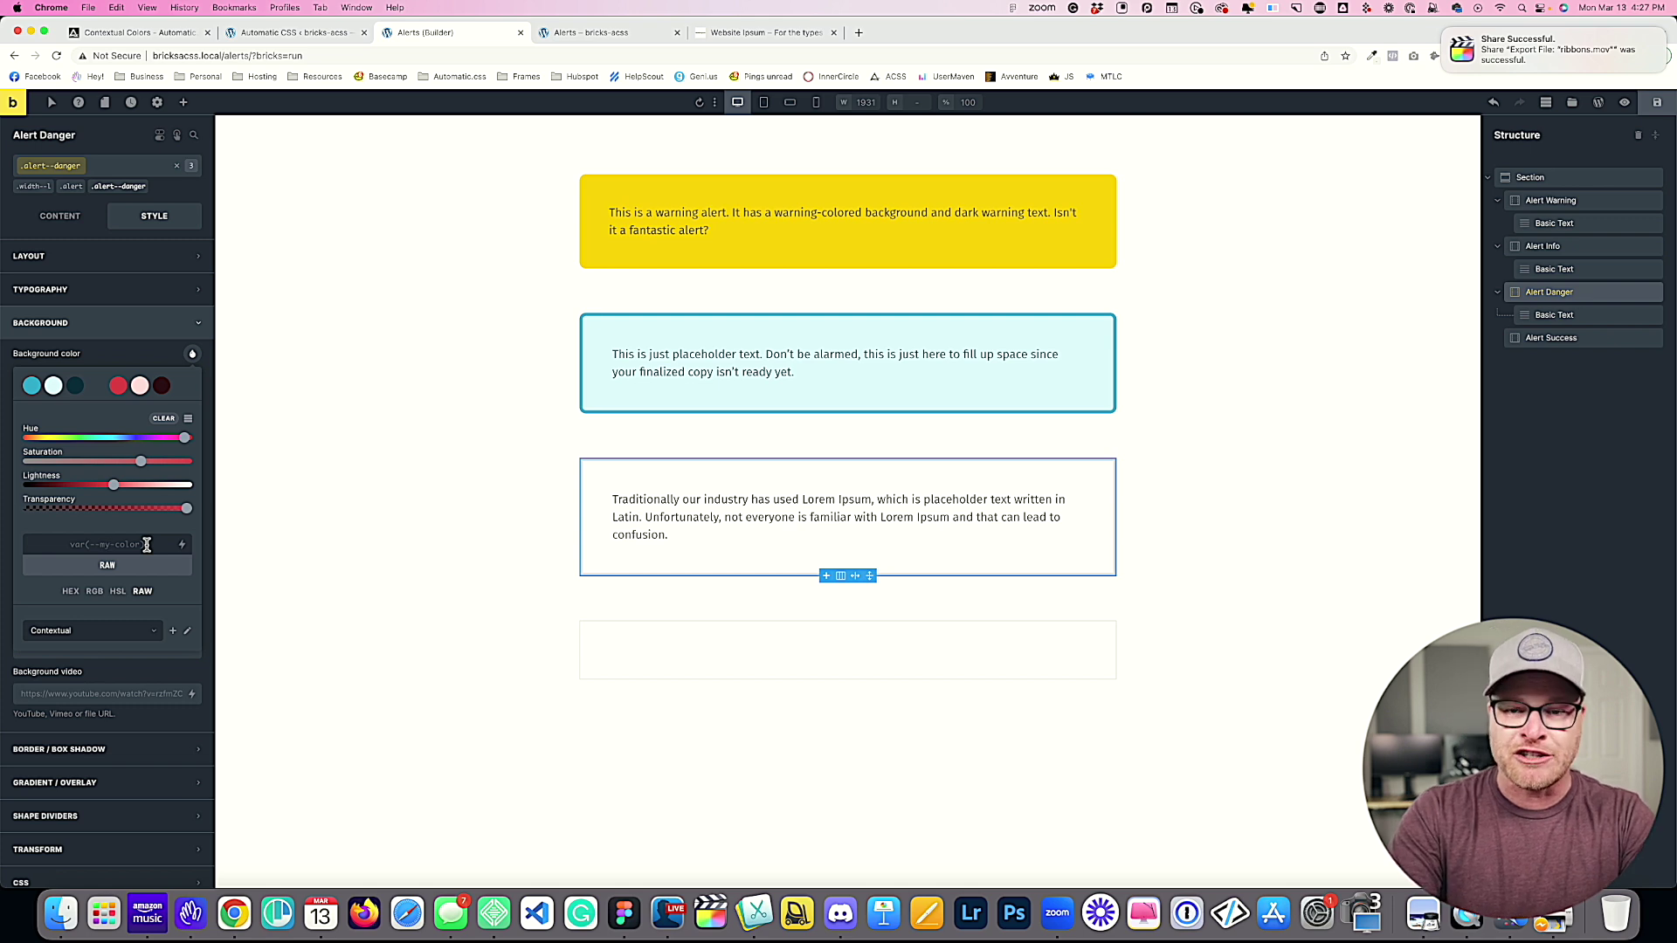
type("hsl()")
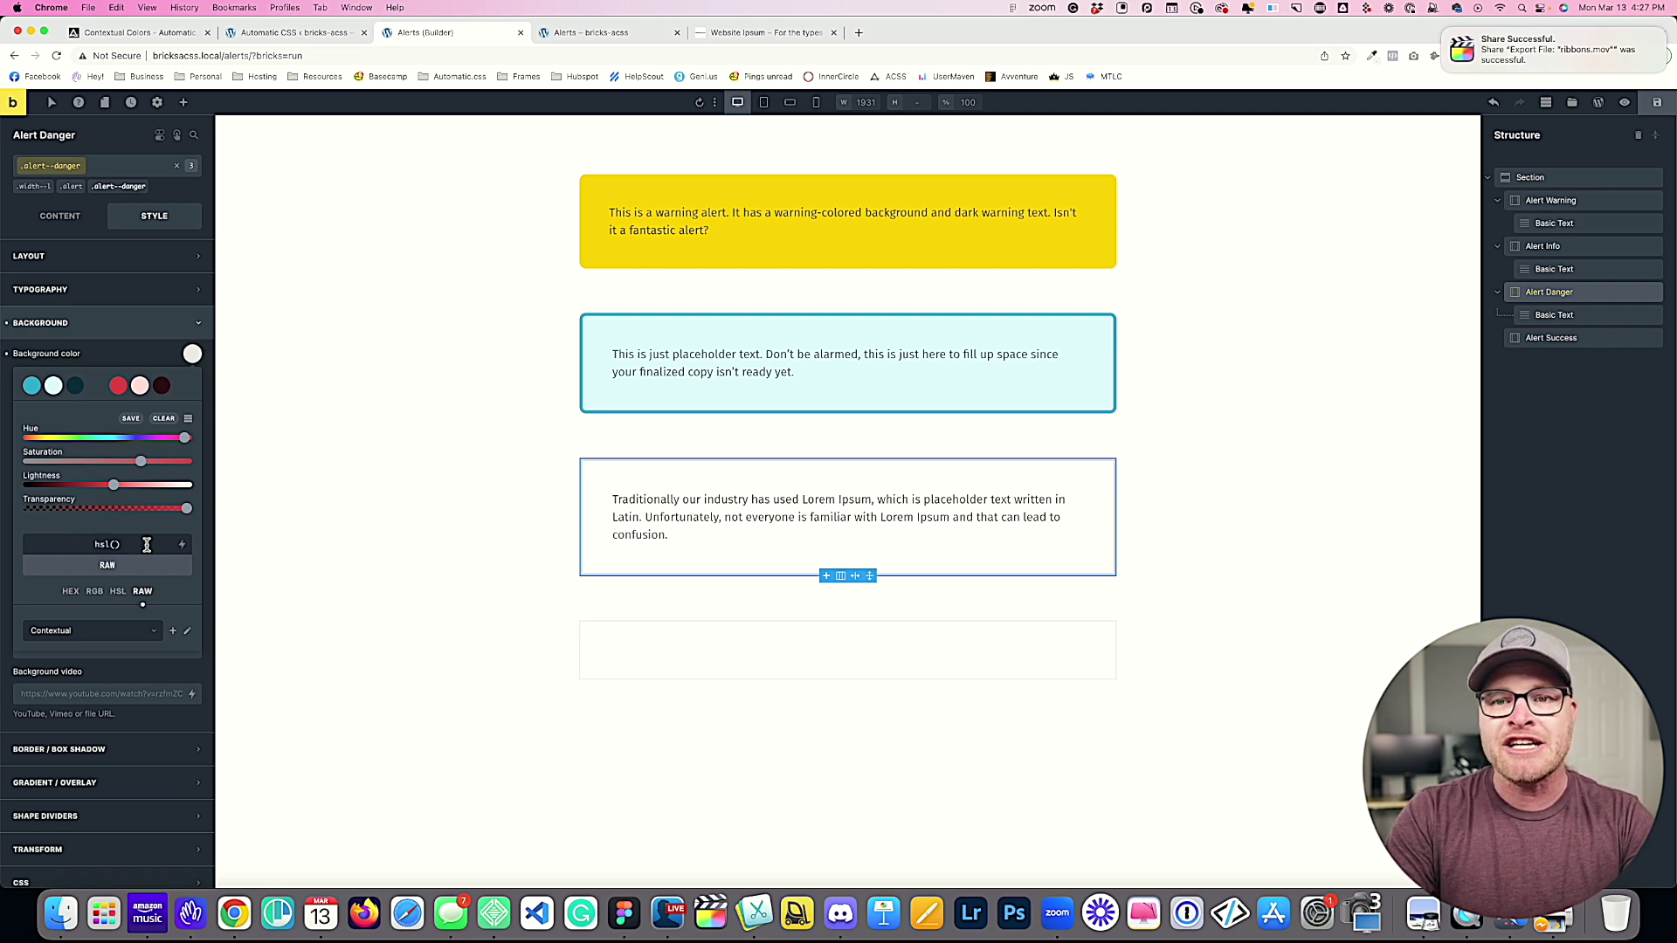
type("var(--")
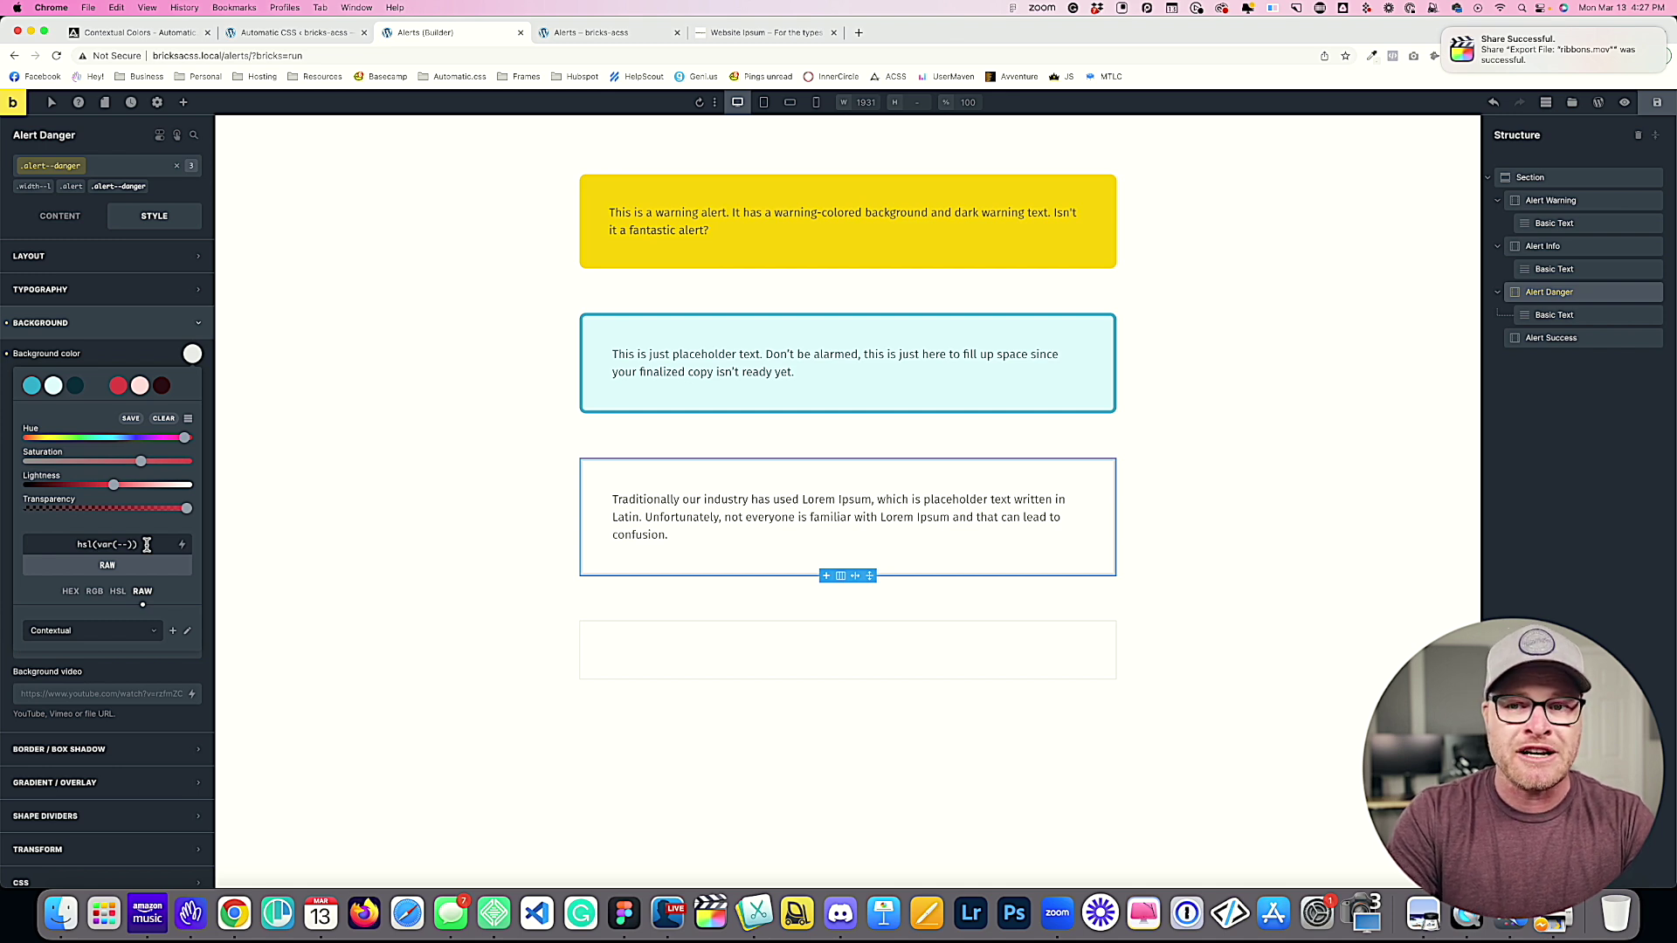
type("hsl")
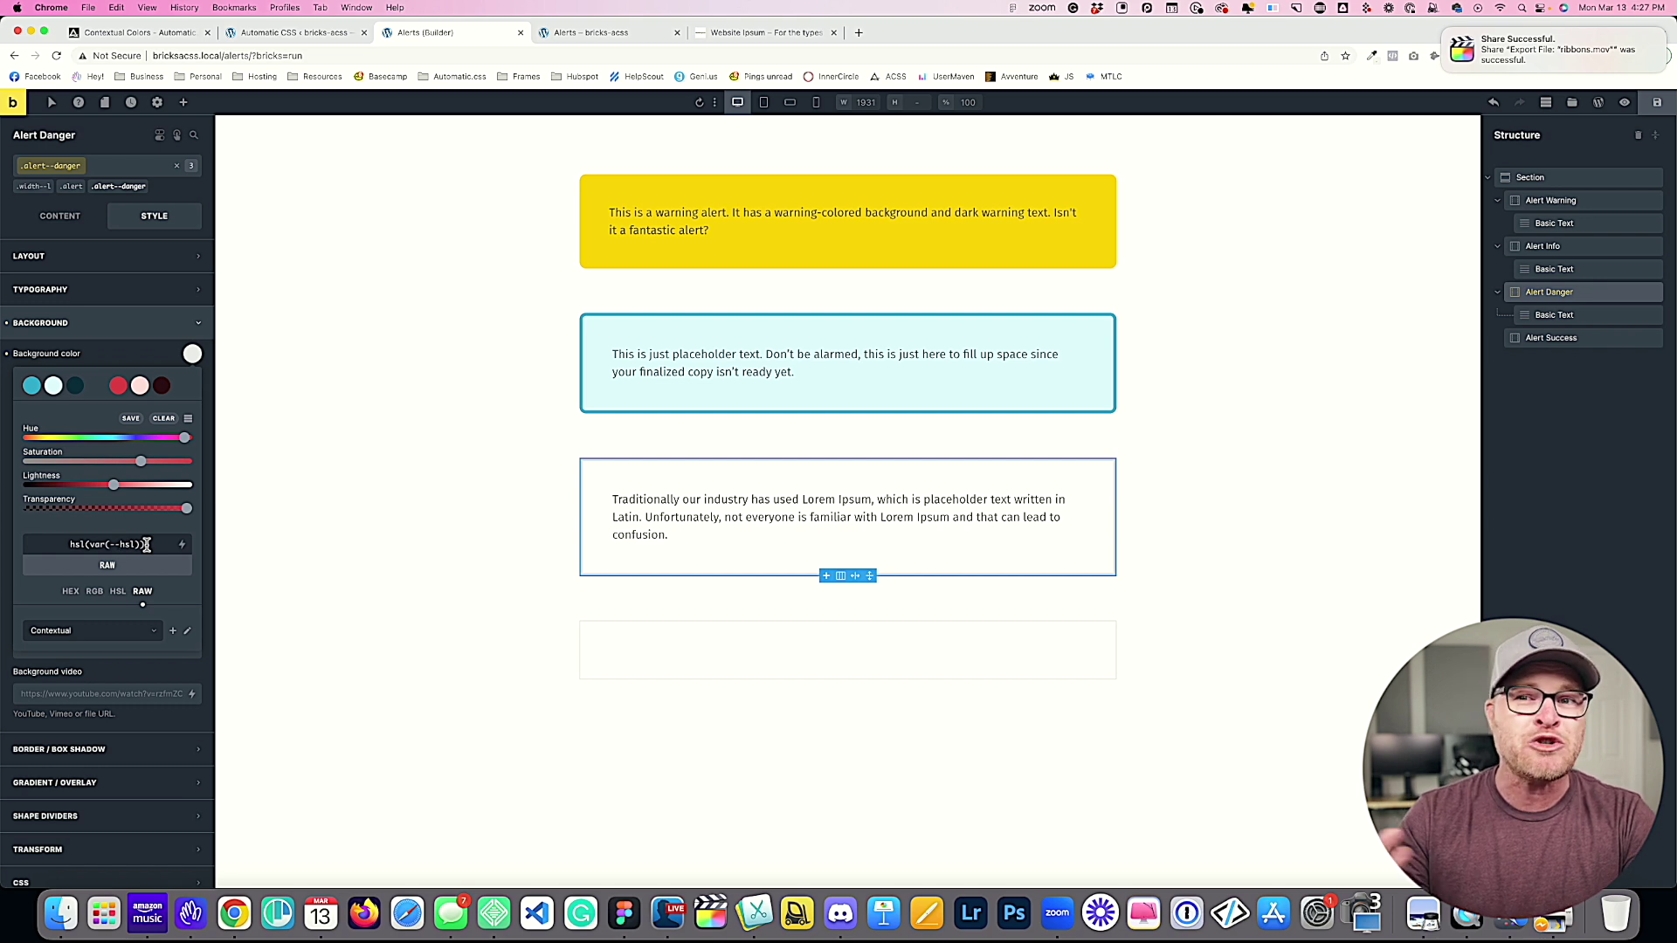
type("dang")
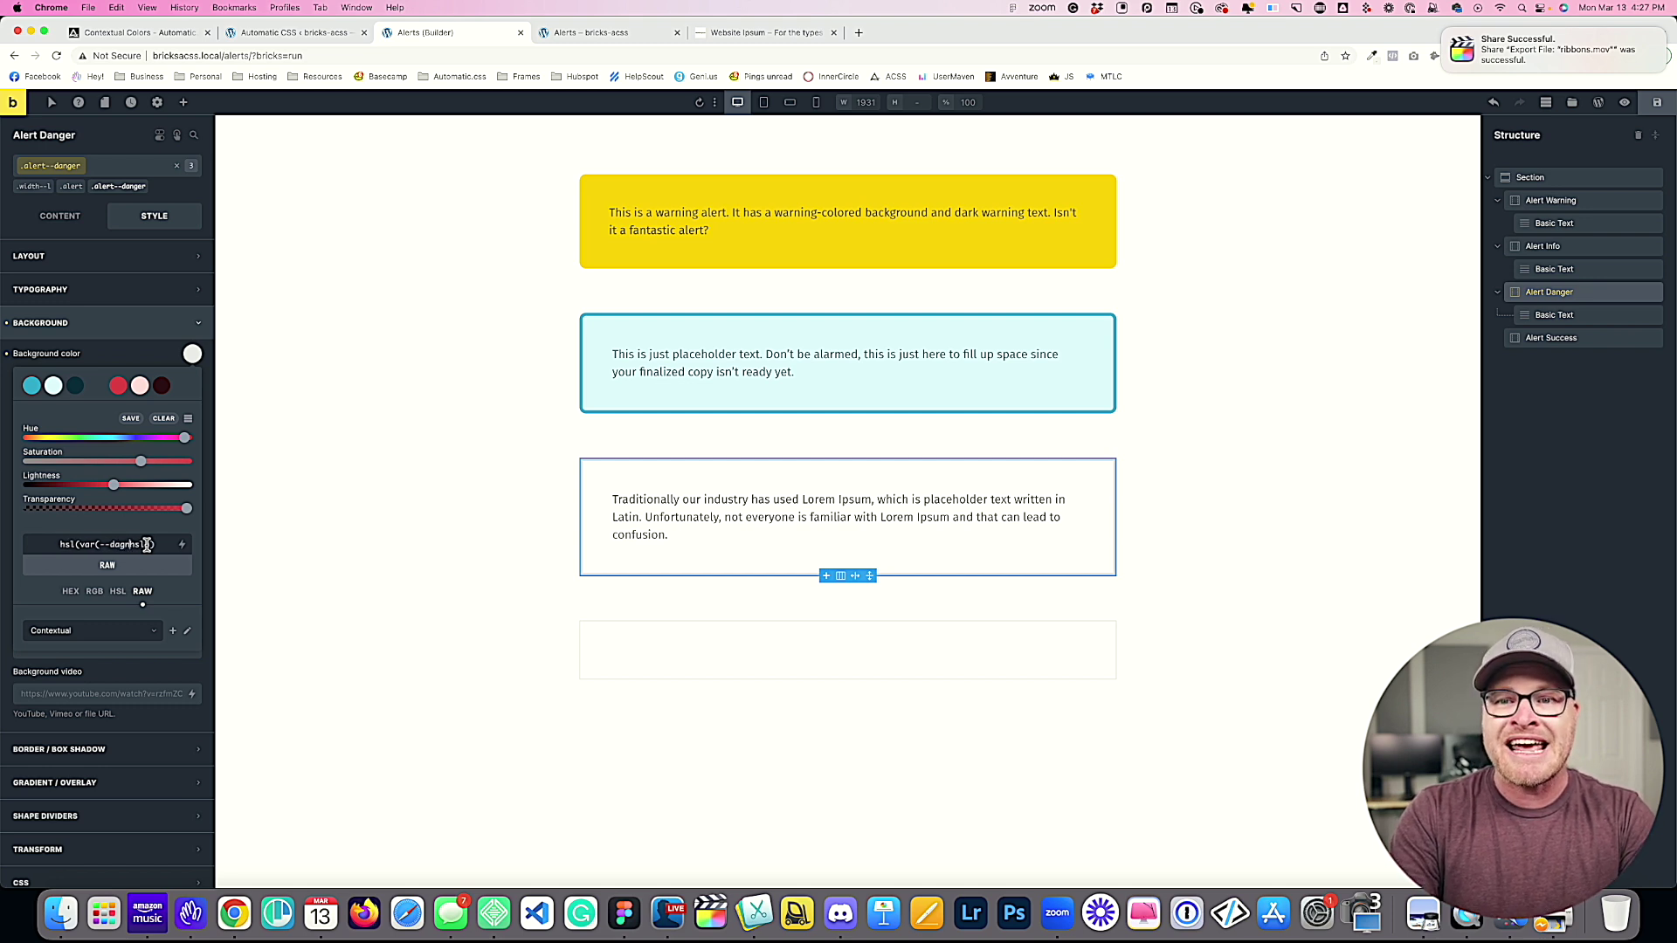
type("er-")
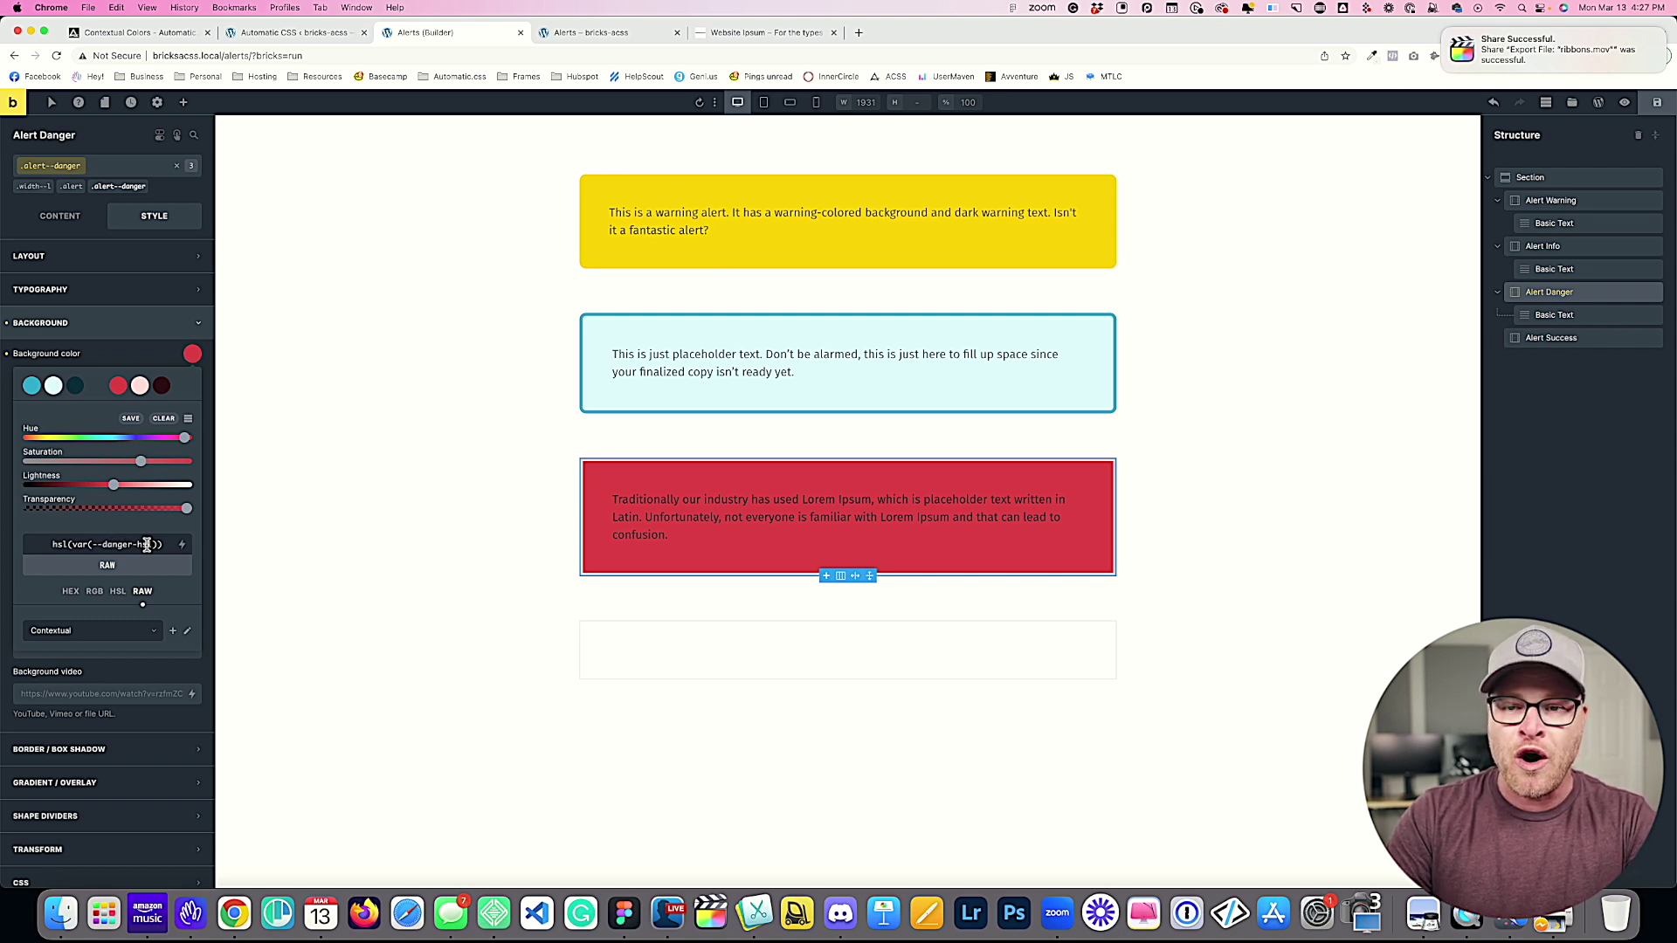
type("/")
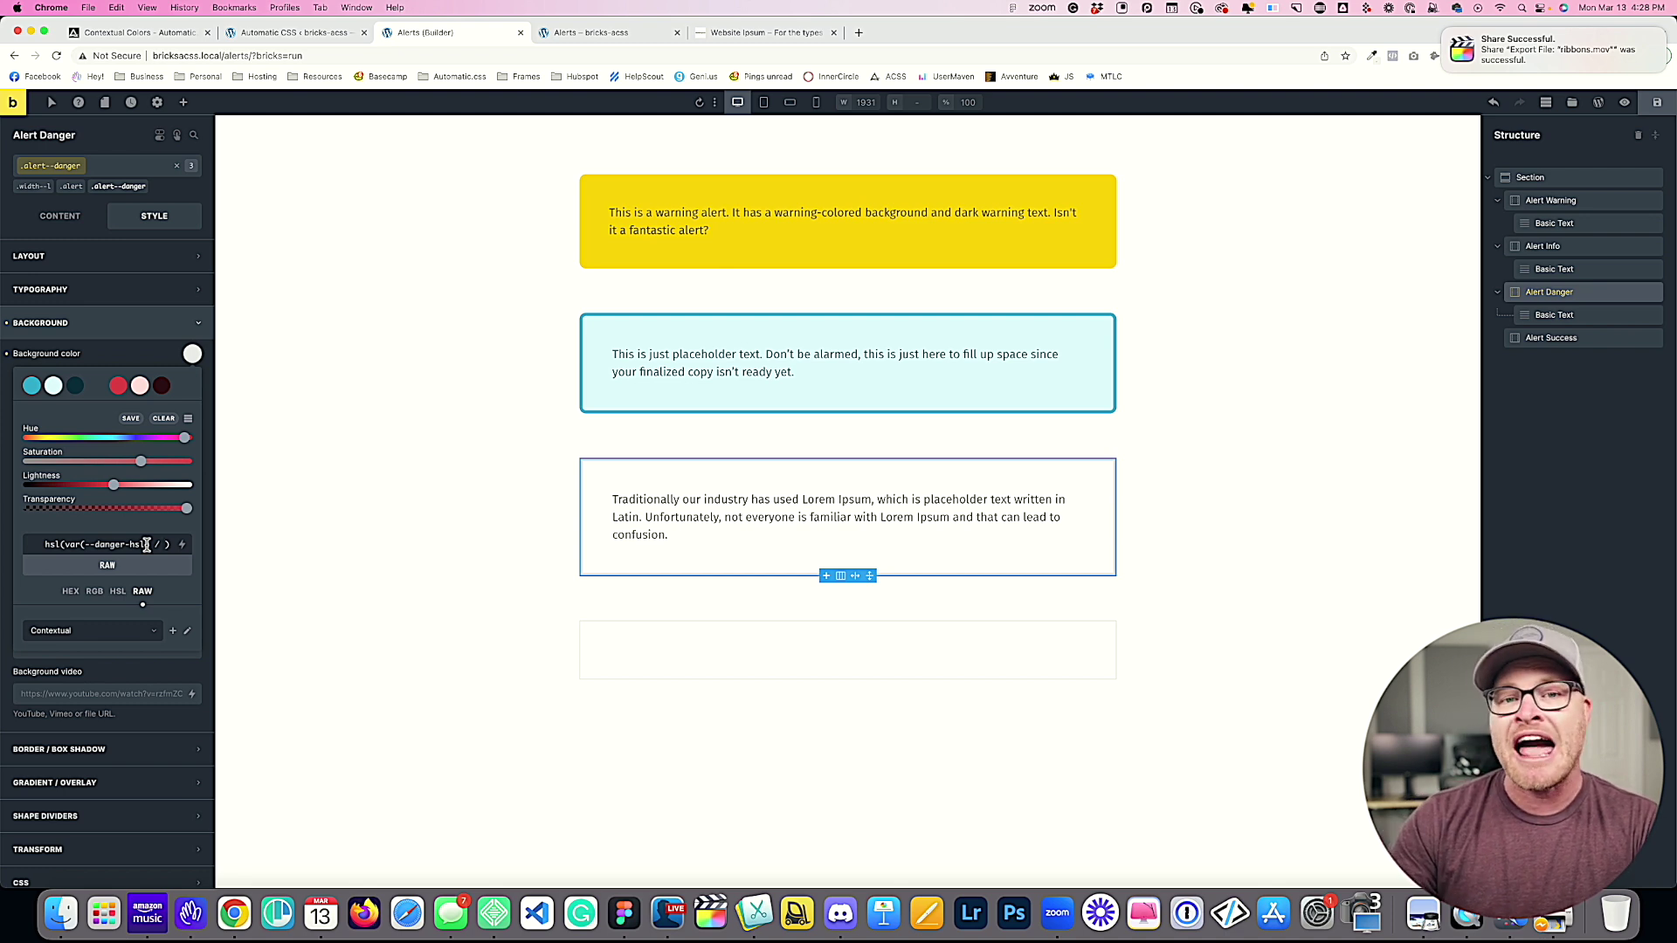
type(".6")
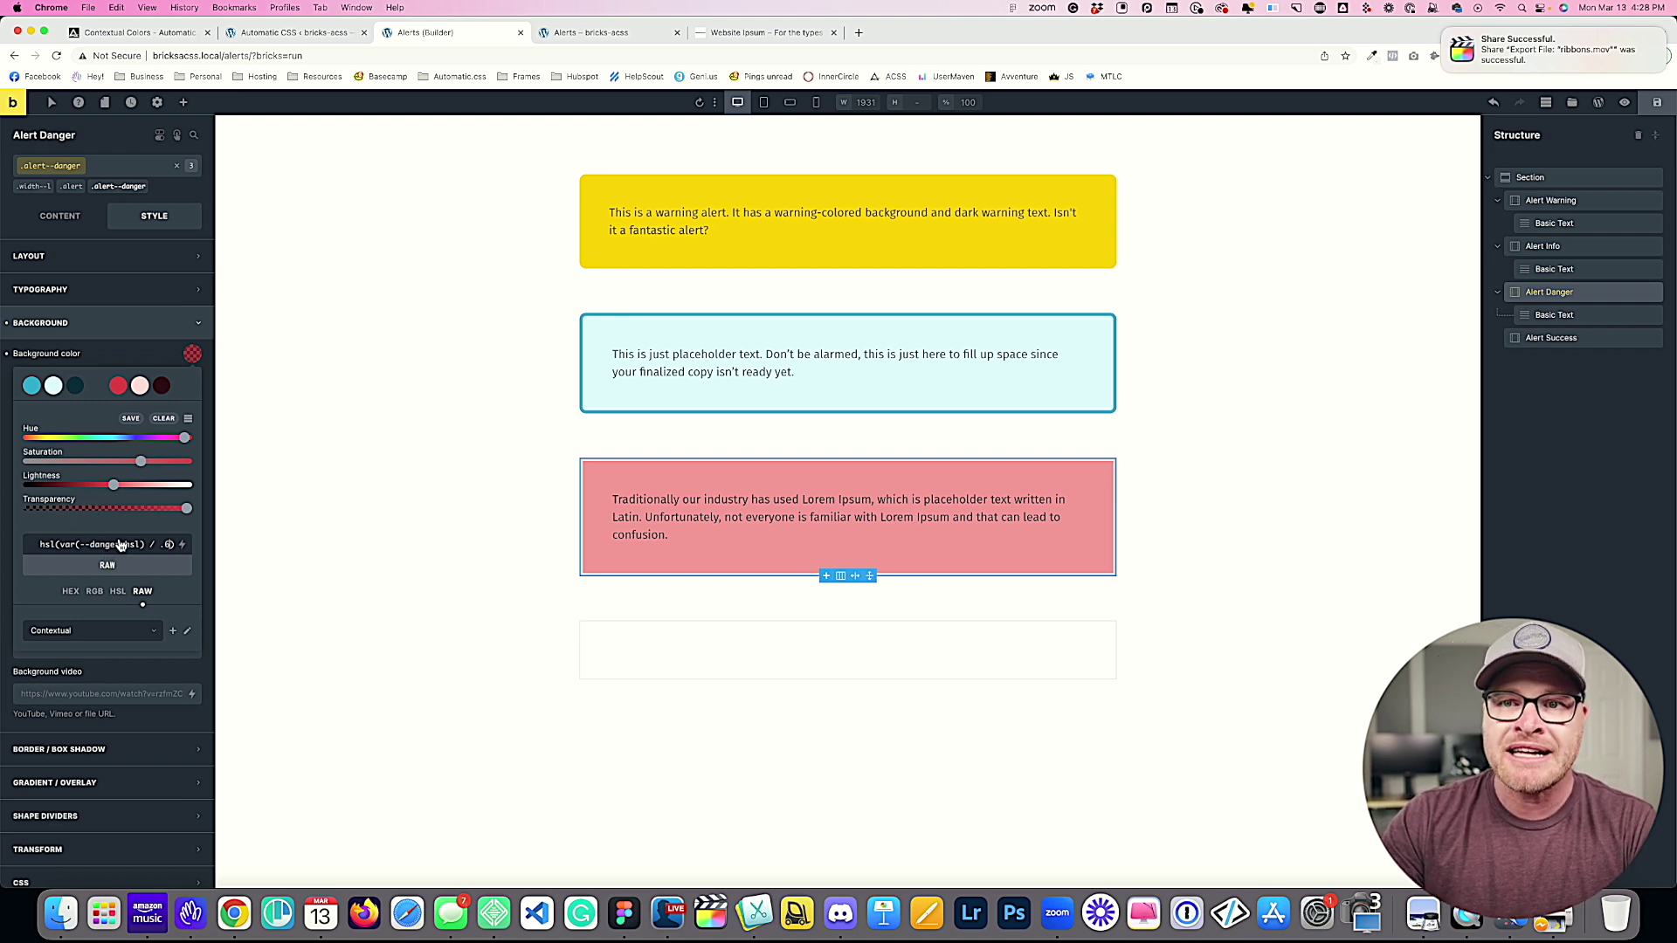
left_click(131, 419)
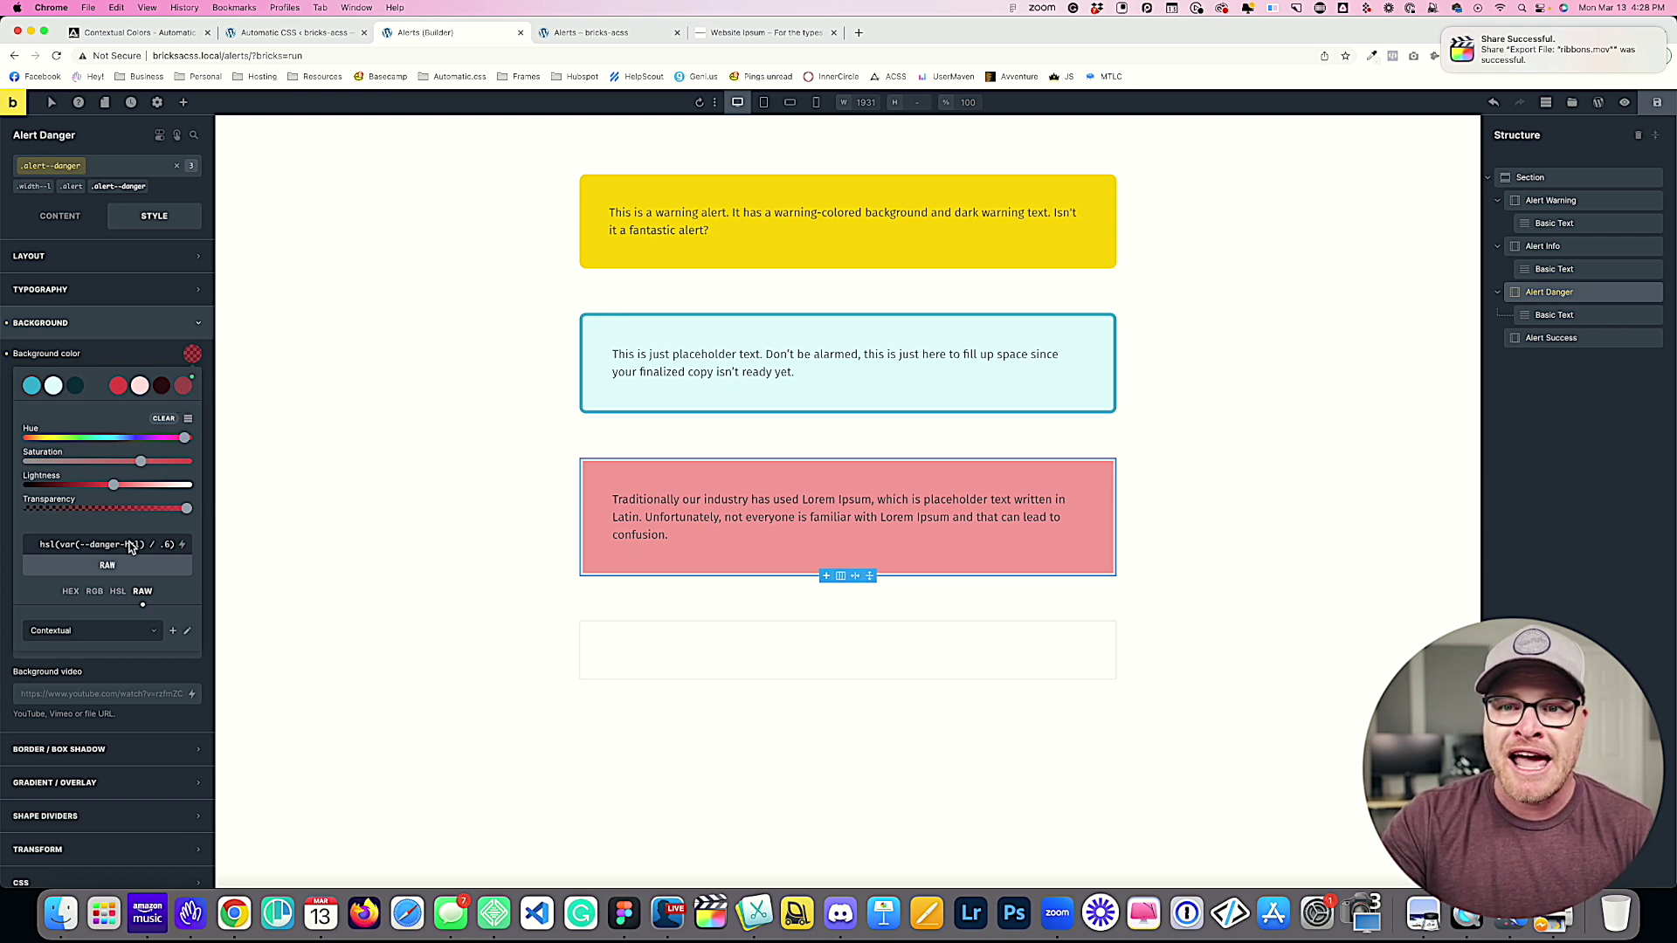
left_click_drag(145, 545, 63, 545)
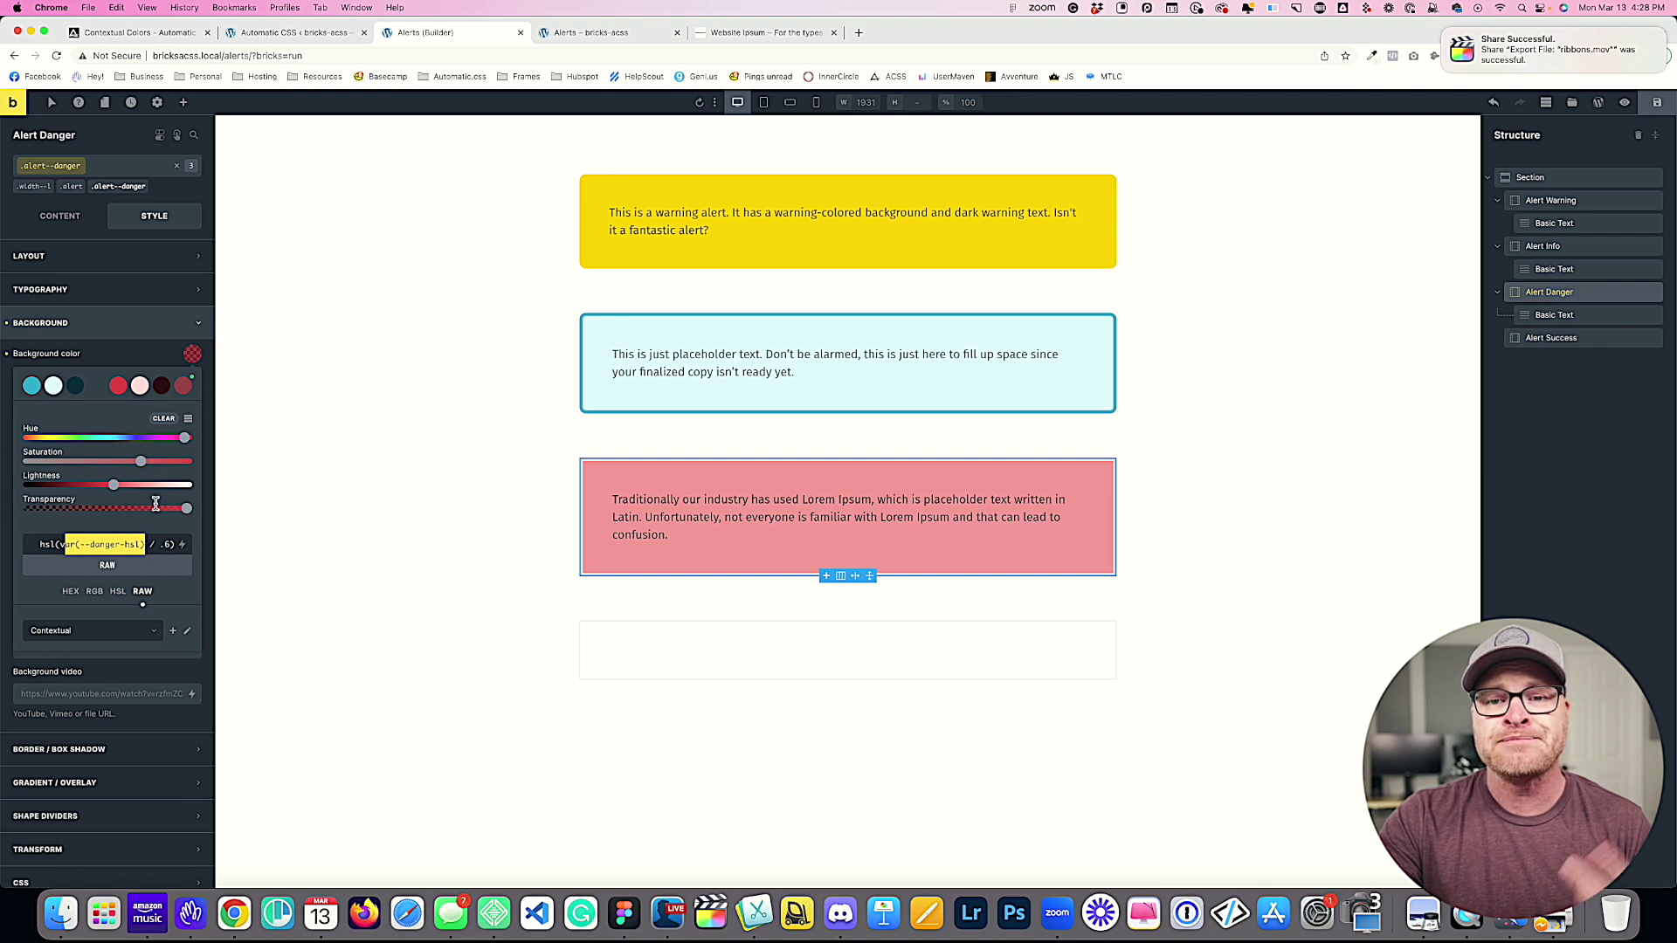
left_click(145, 544)
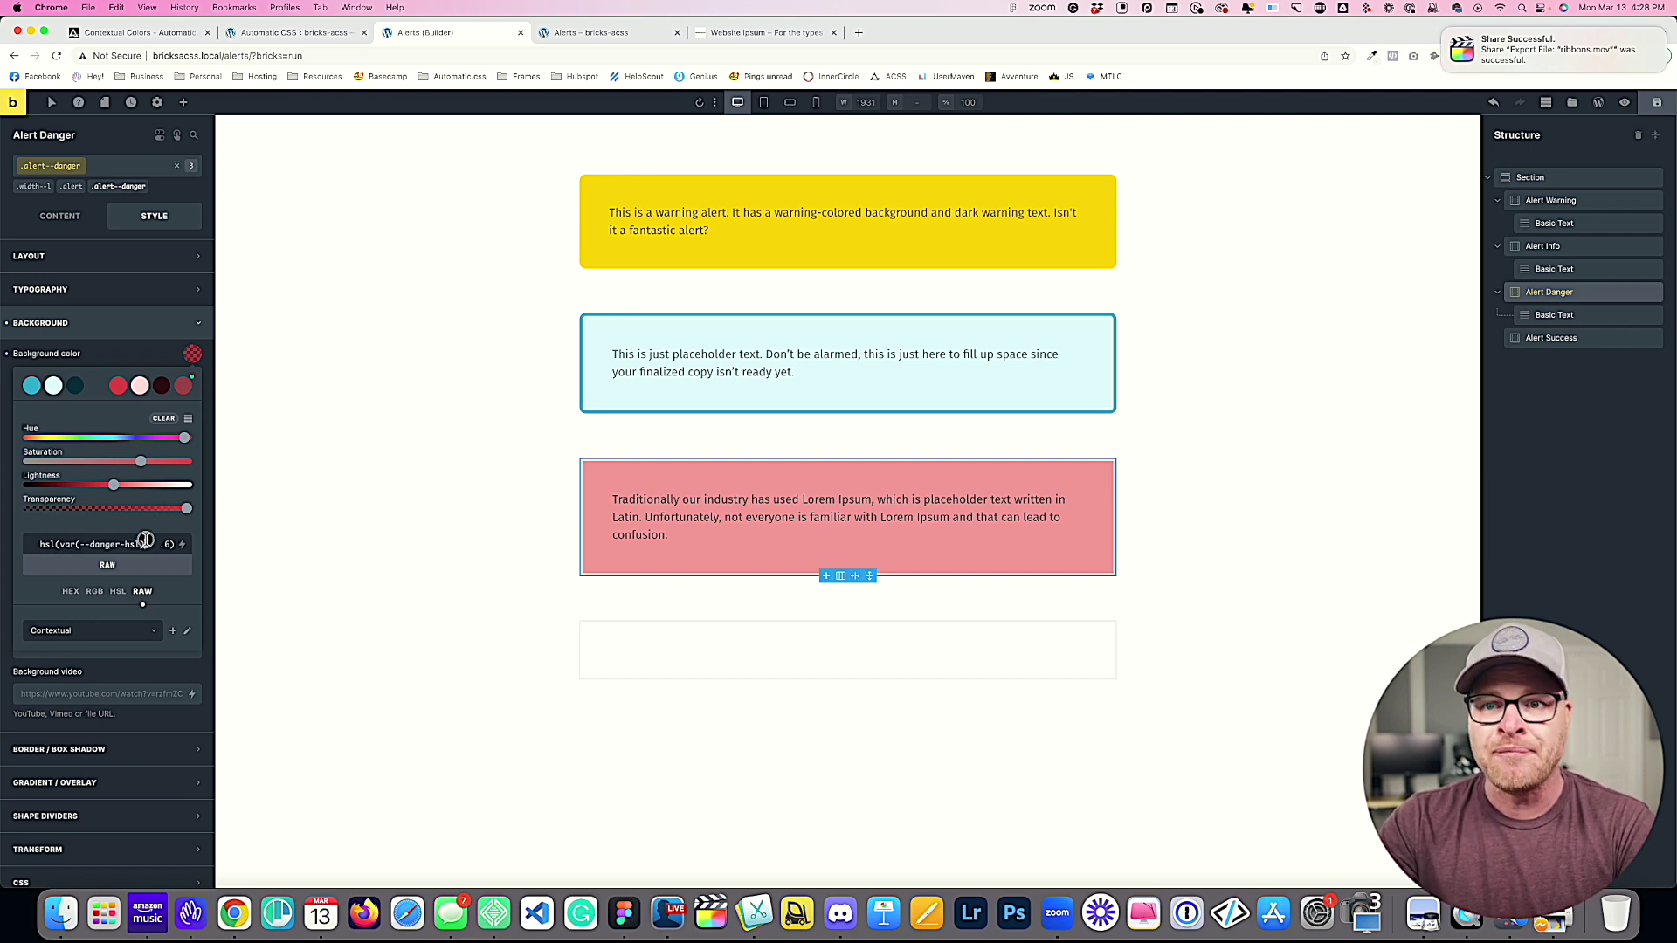
Step: Rewrite the background as hsl(var(--danger-h) var(--danger-s) var(--danger-l))
triple_click(128, 546)
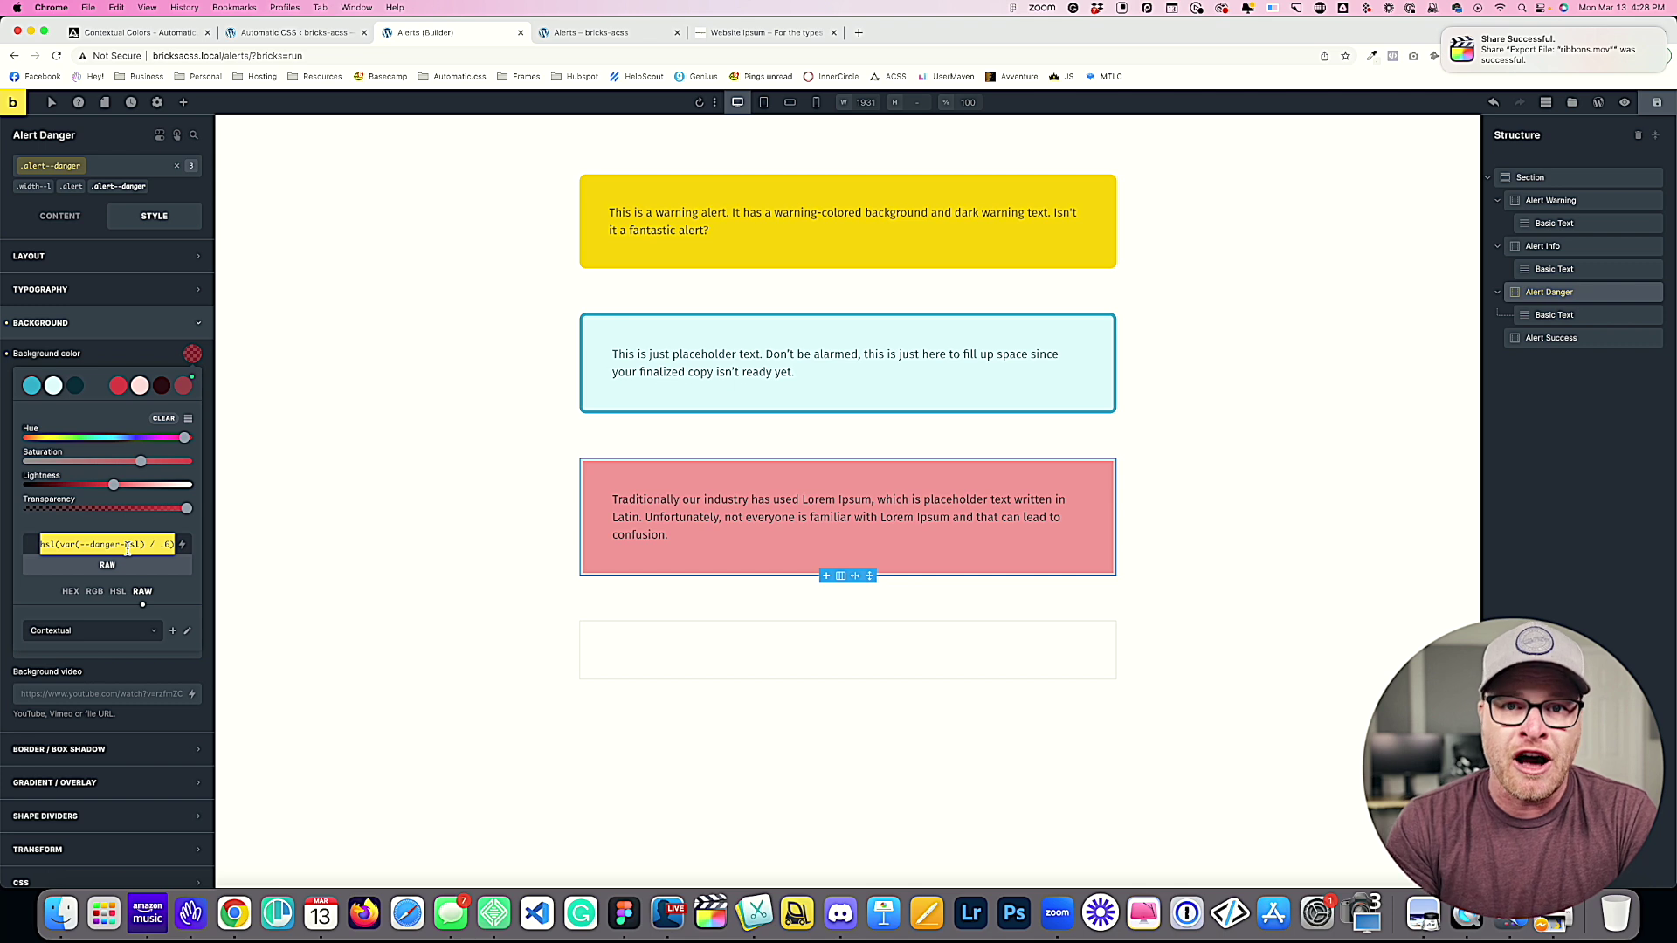
key("BackSpace")
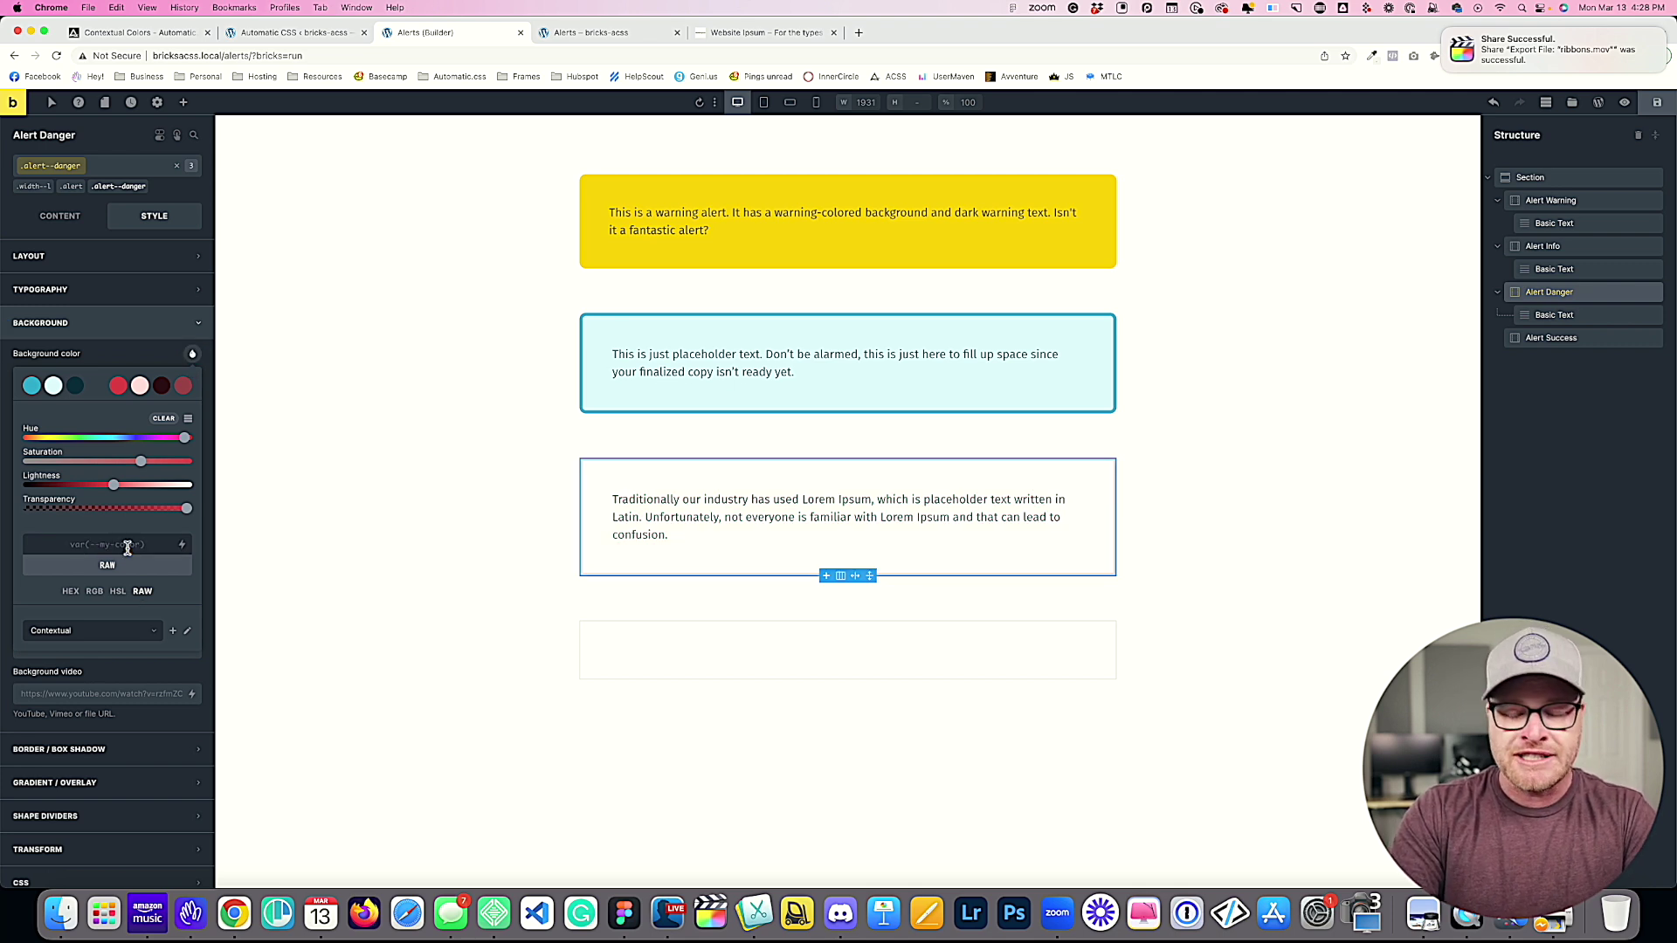
type("hsl()")
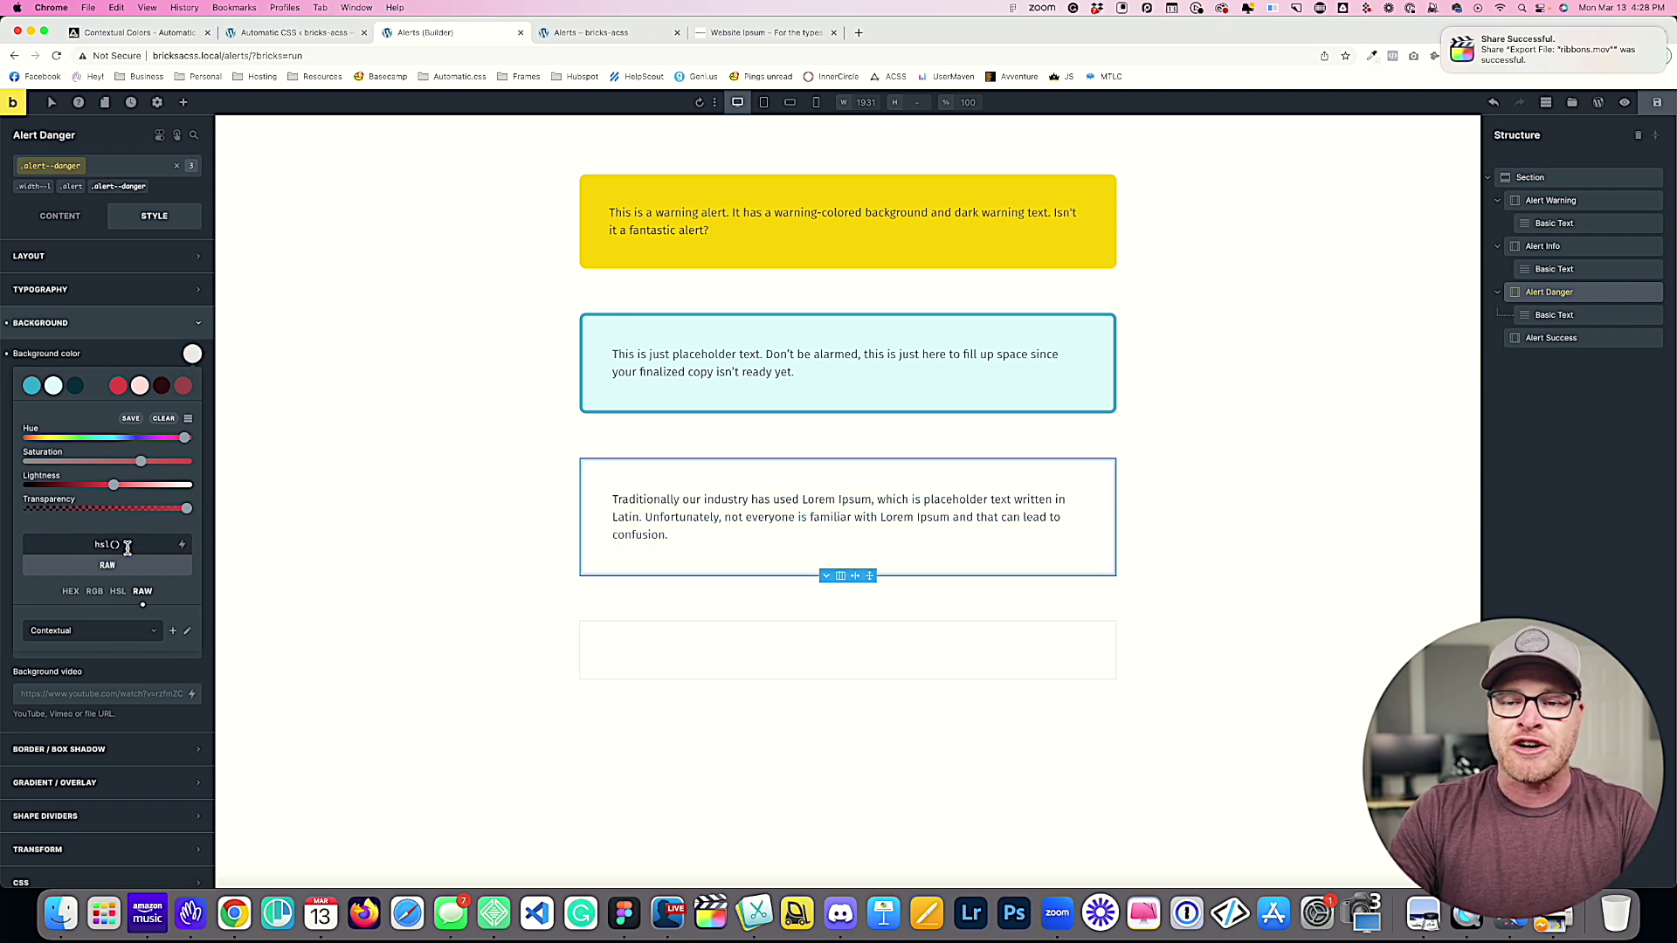
type("var(--")
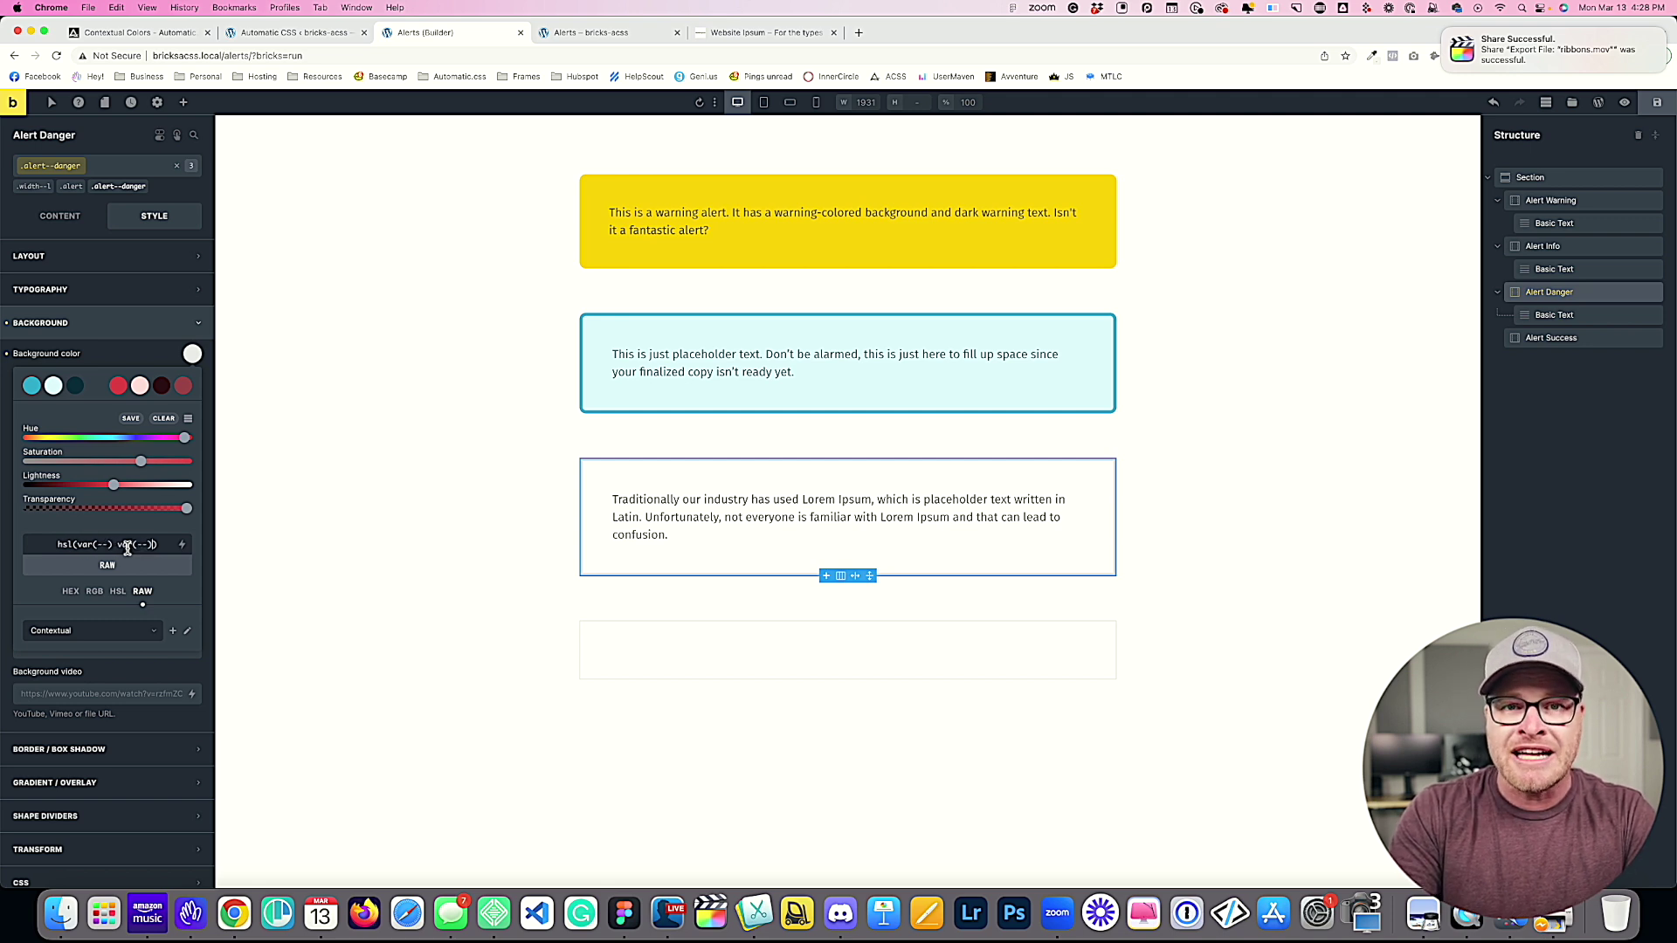
type("var(--)")
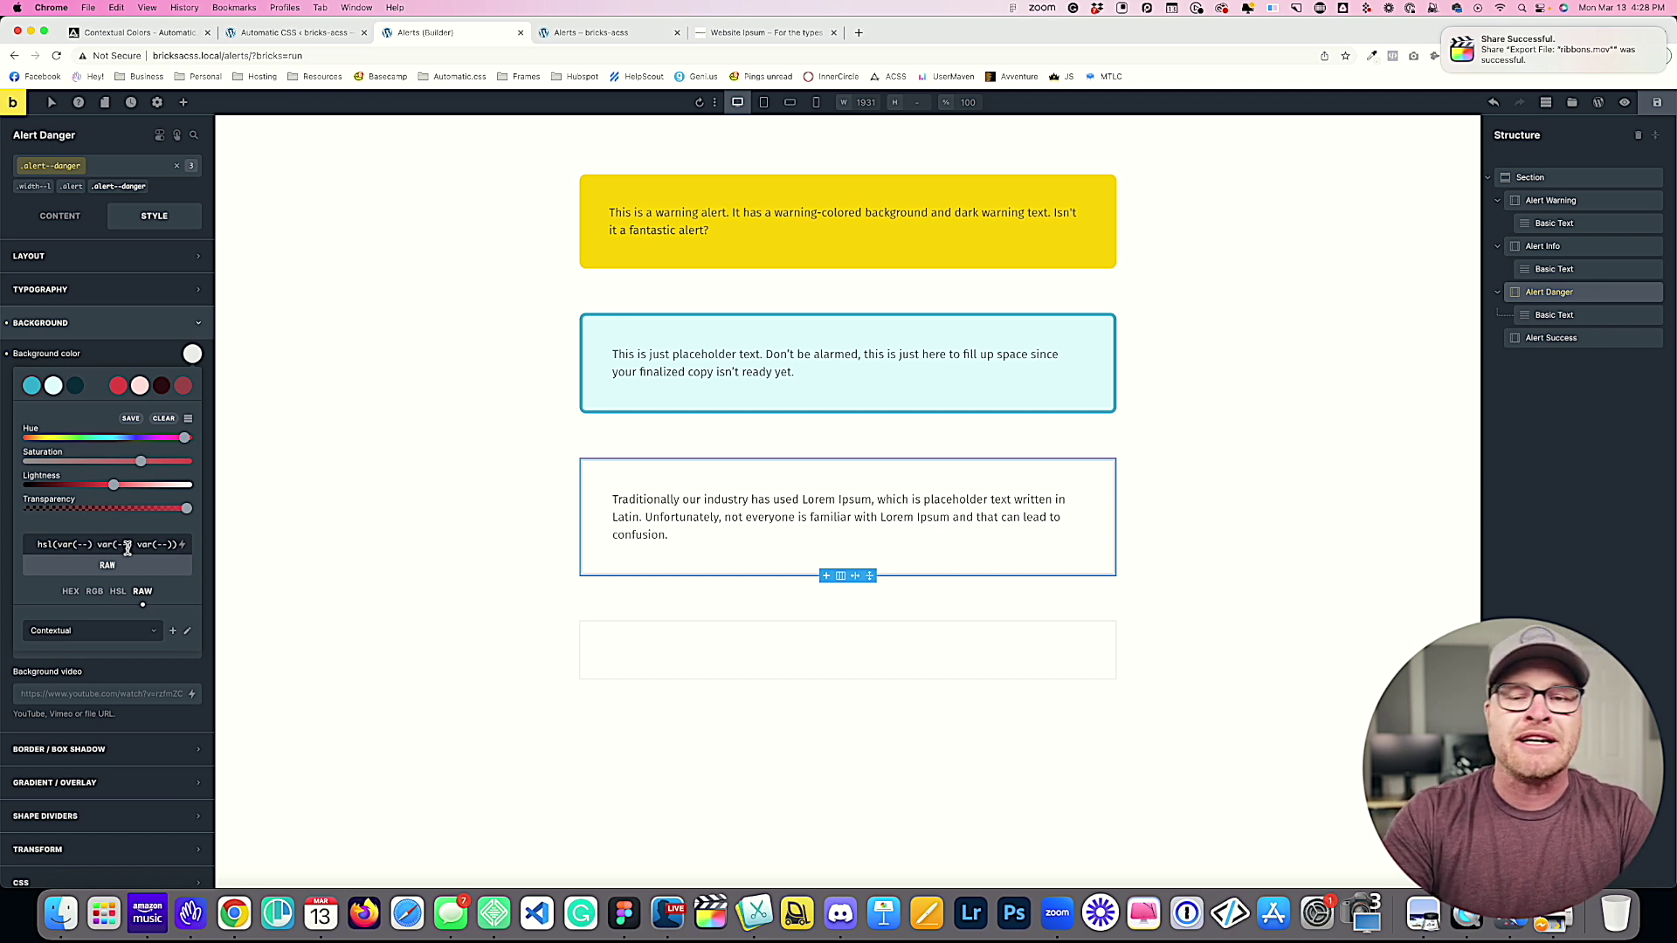
type("/")
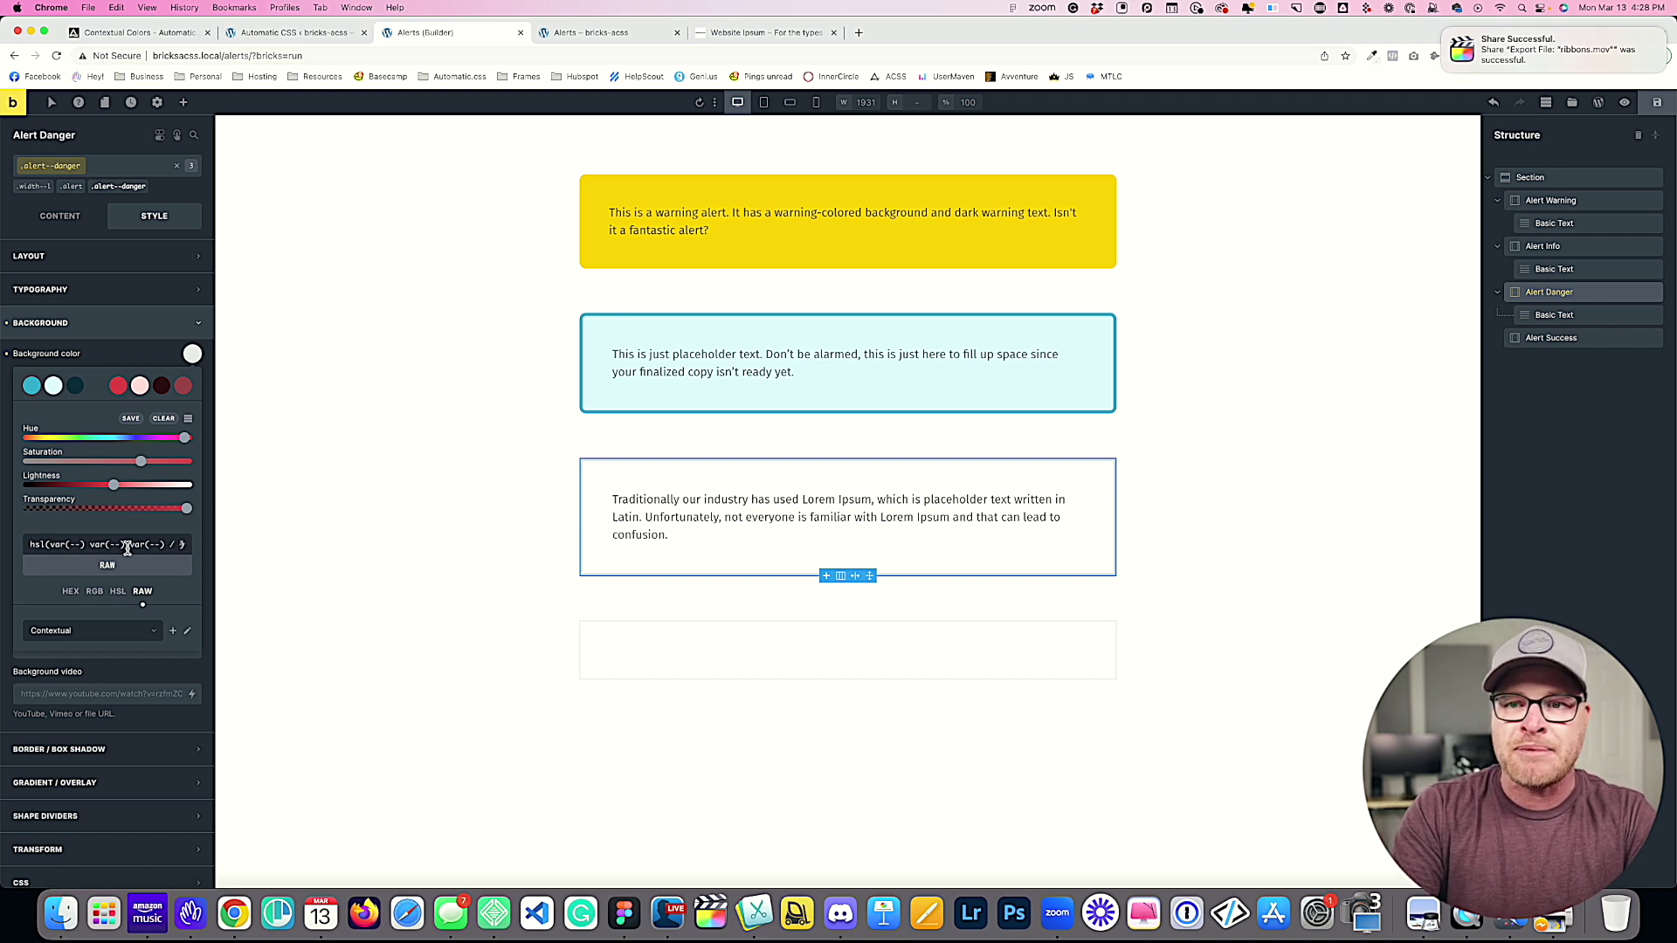
key("BackSpace")
key("BackSpace")
key("BackSpace")
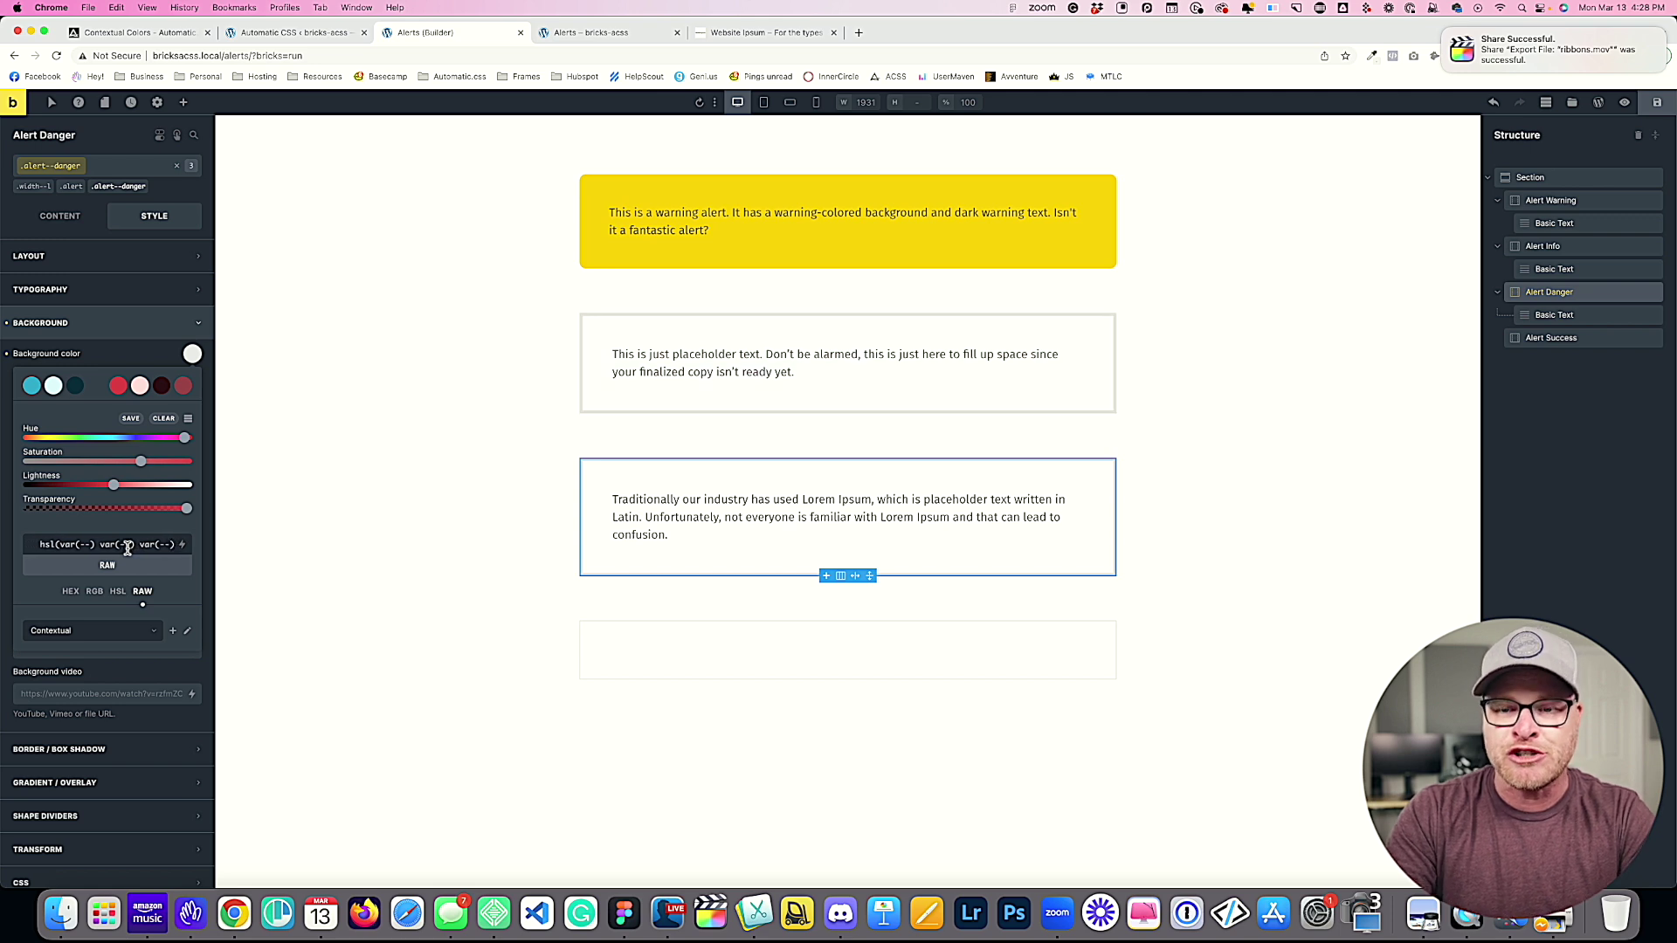
type(")")
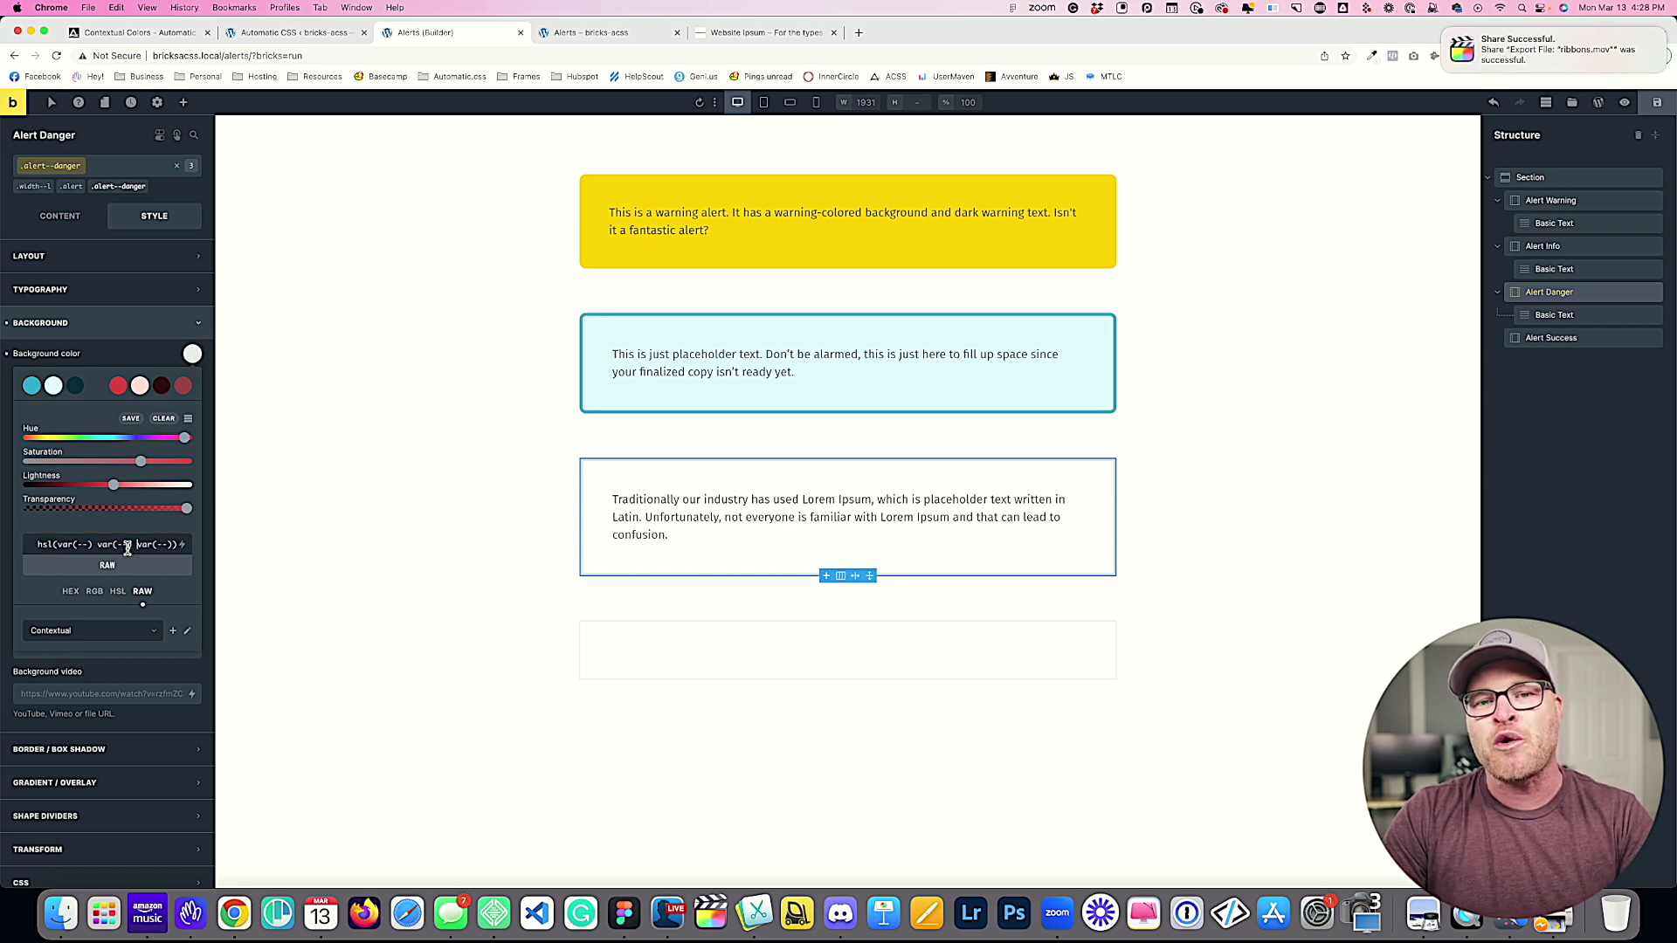
key("Left")
key("Left")
key("Left")
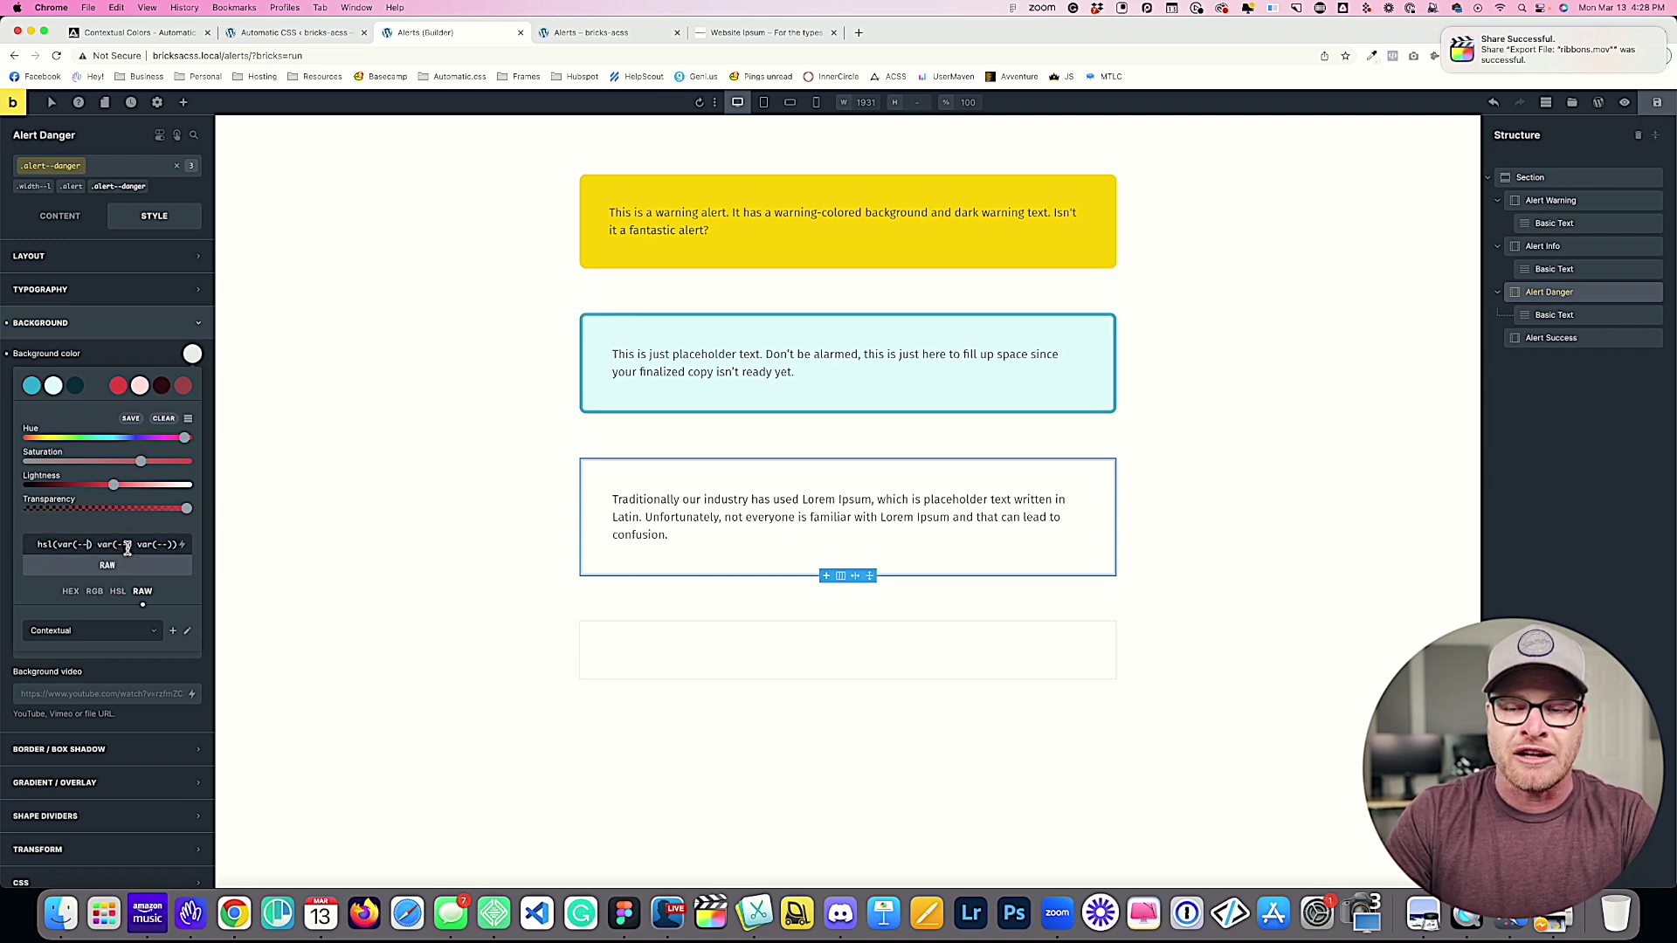
type("danger")
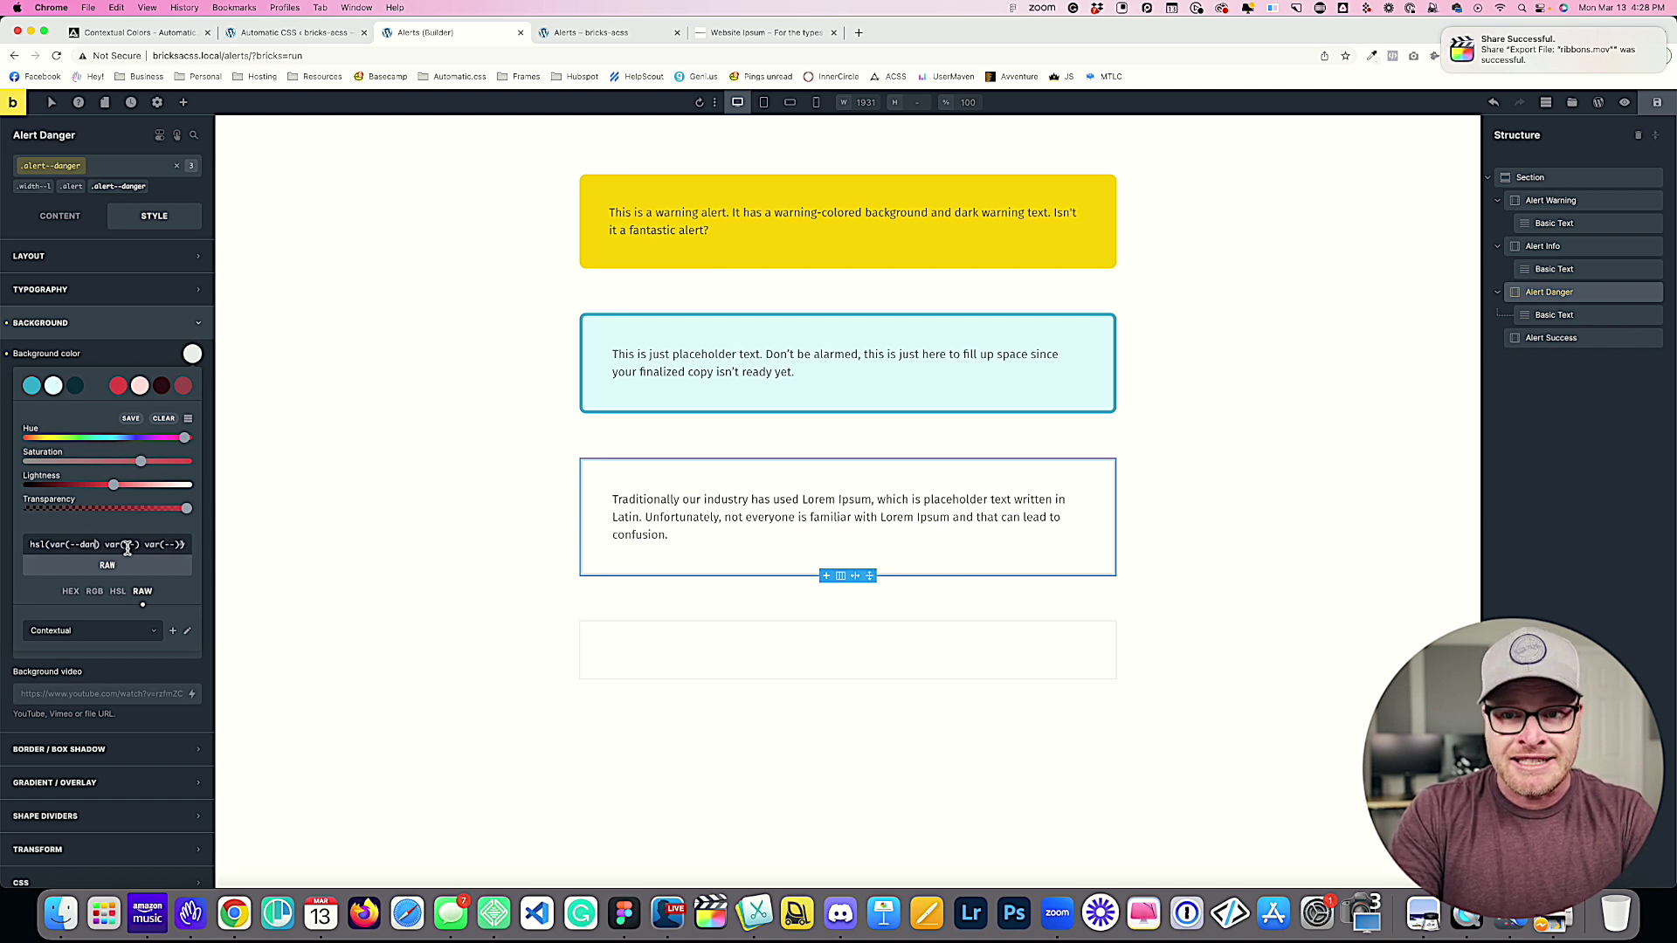
type("-h")
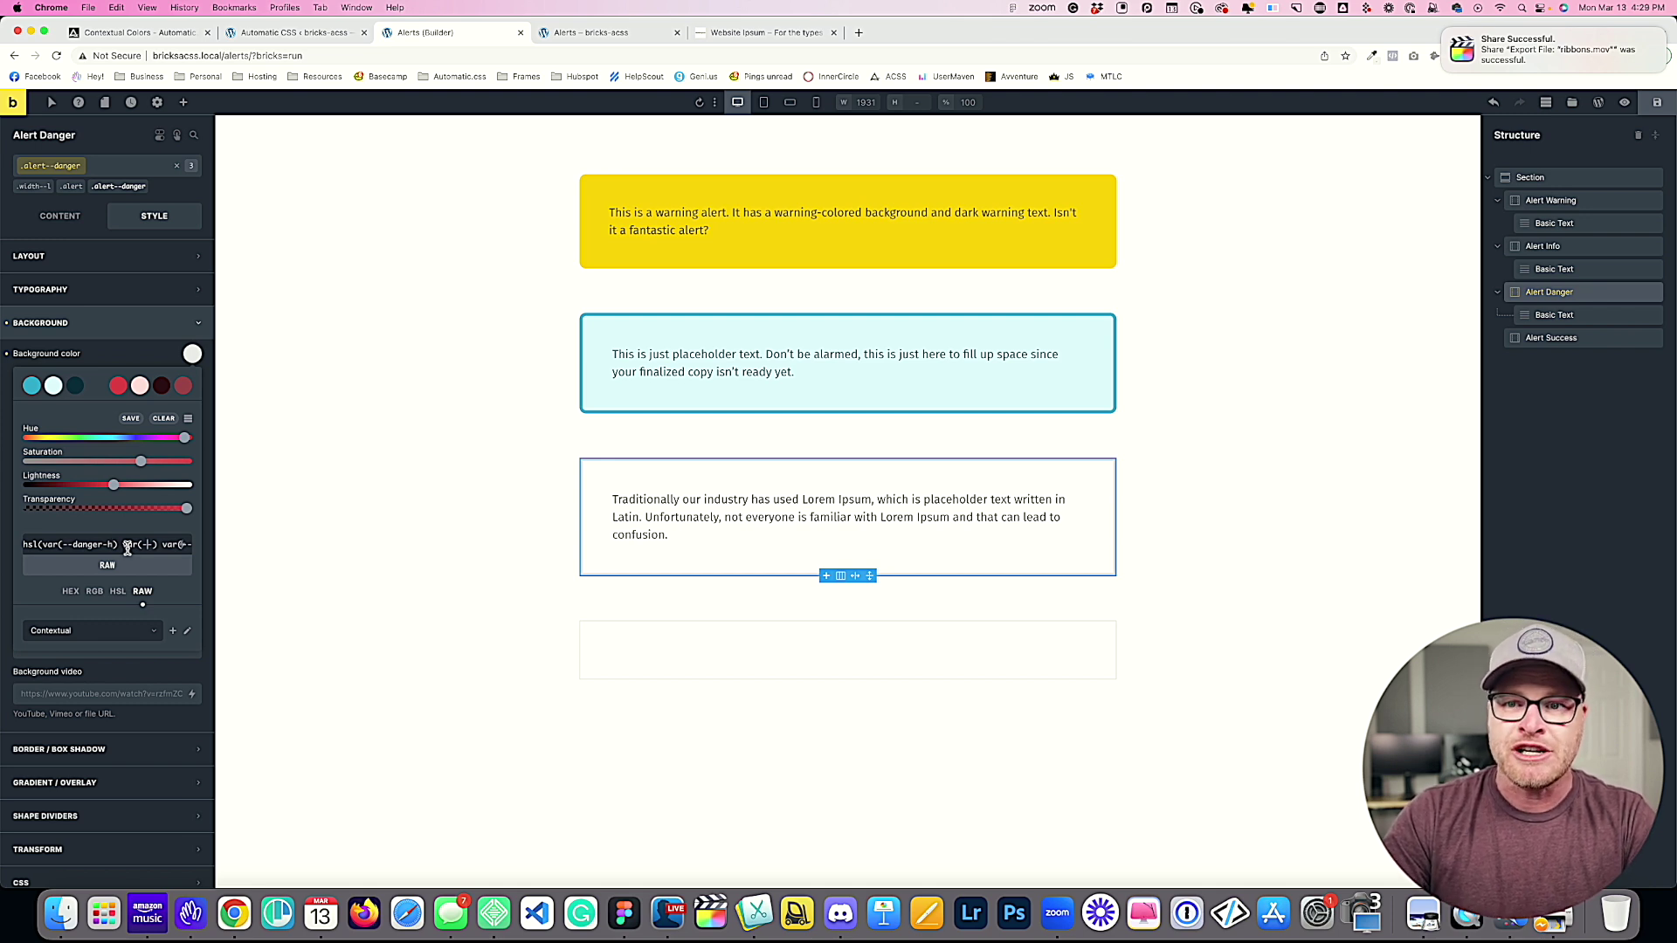
type("danger-s")
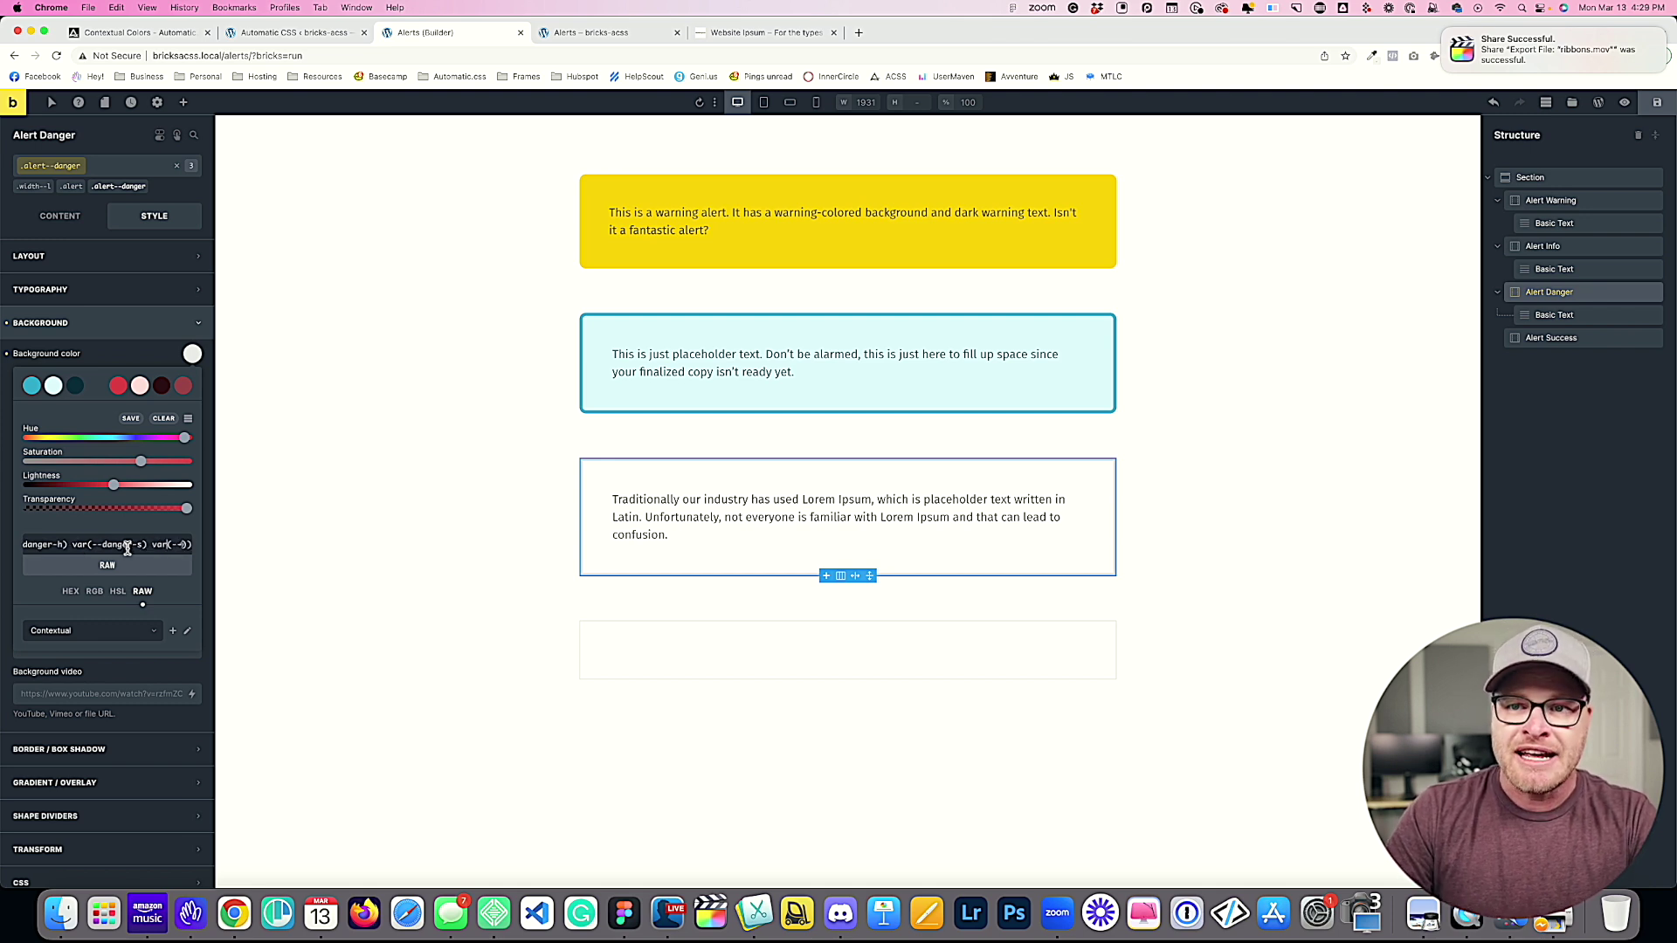
type("danger-l")
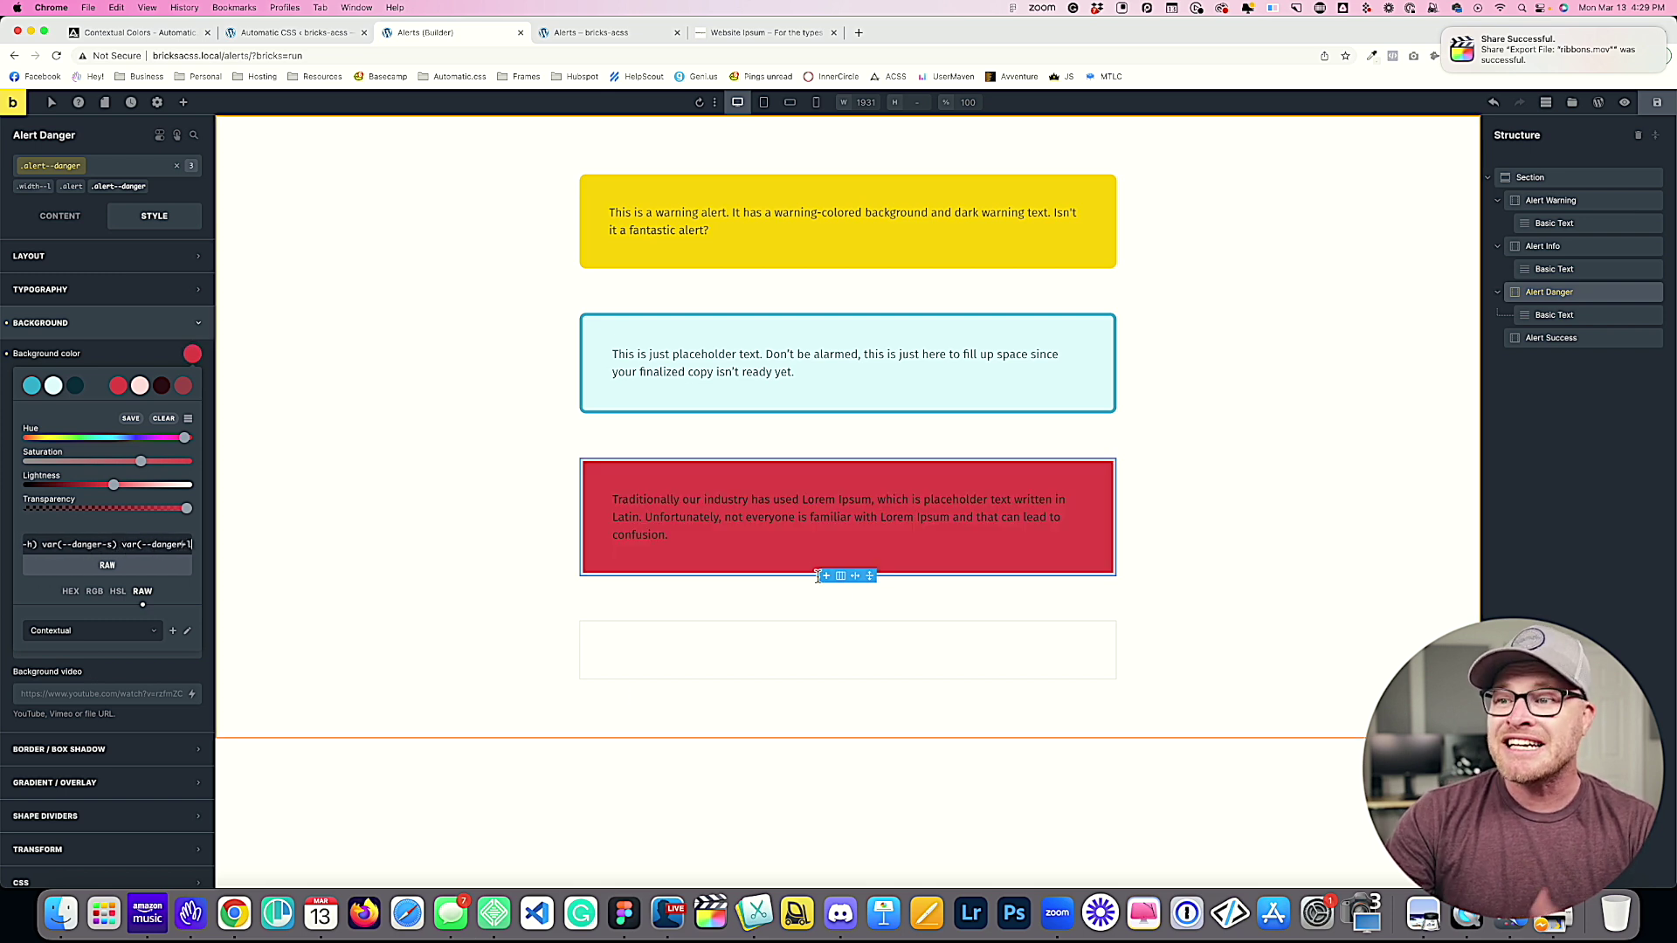
left_click(117, 550)
left_click_drag(133, 545, 64, 546)
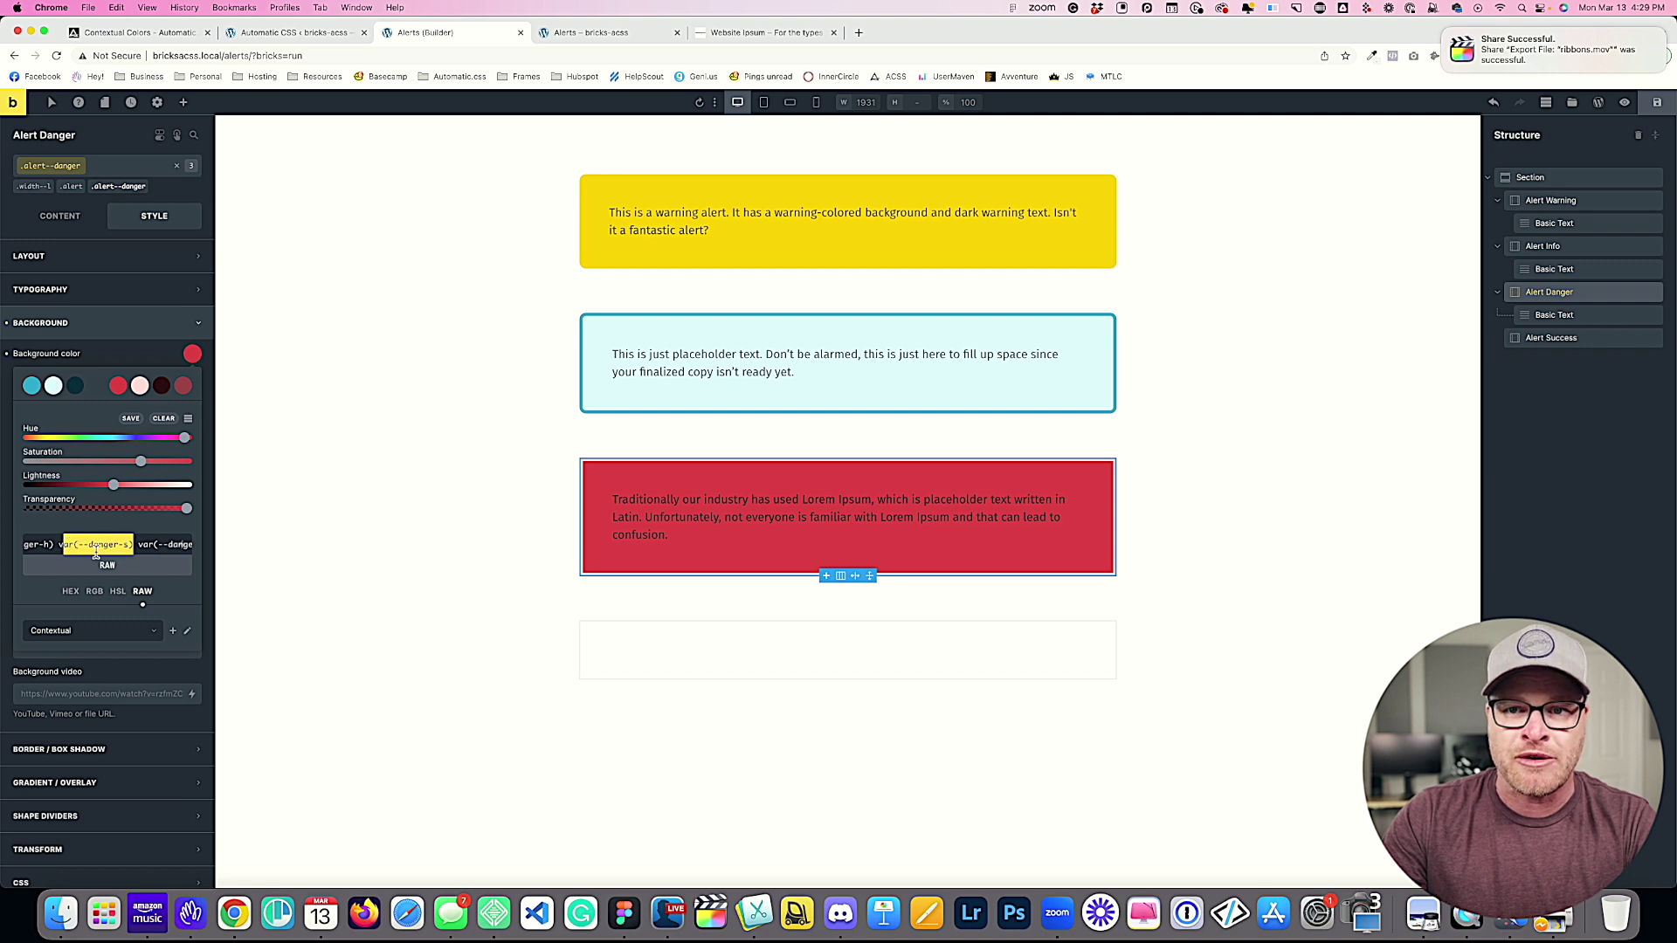
key("shift+Left")
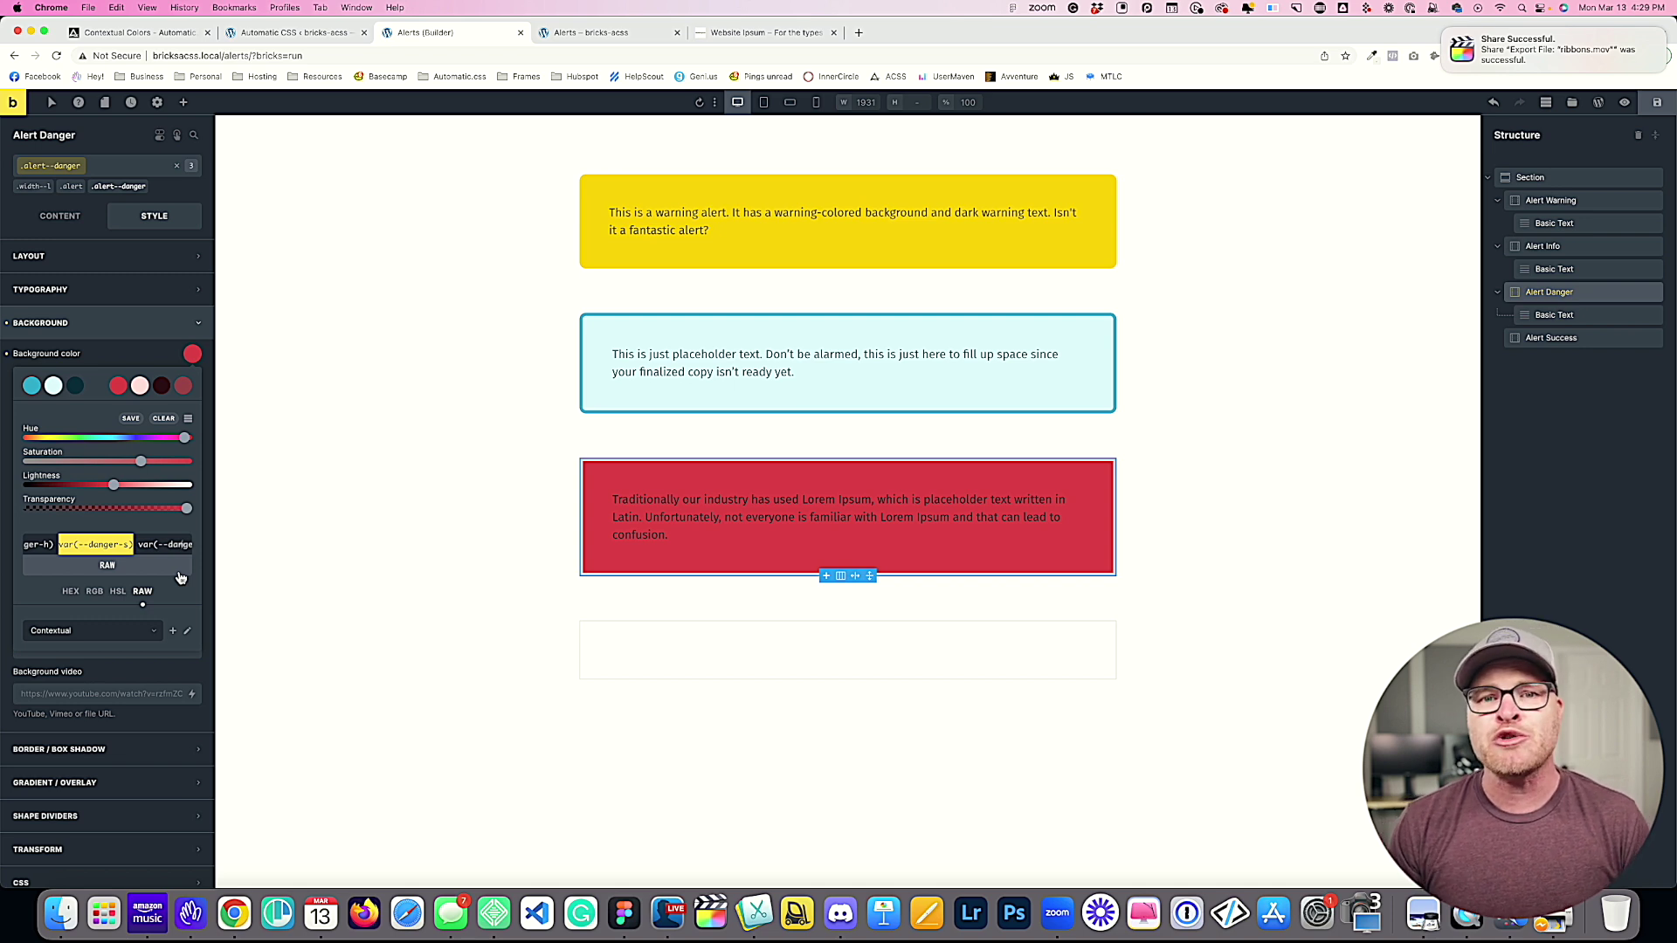
Step: Try a fixed 20% saturation, then replace it with calc(var(--danger-s) * .5)
type("20%")
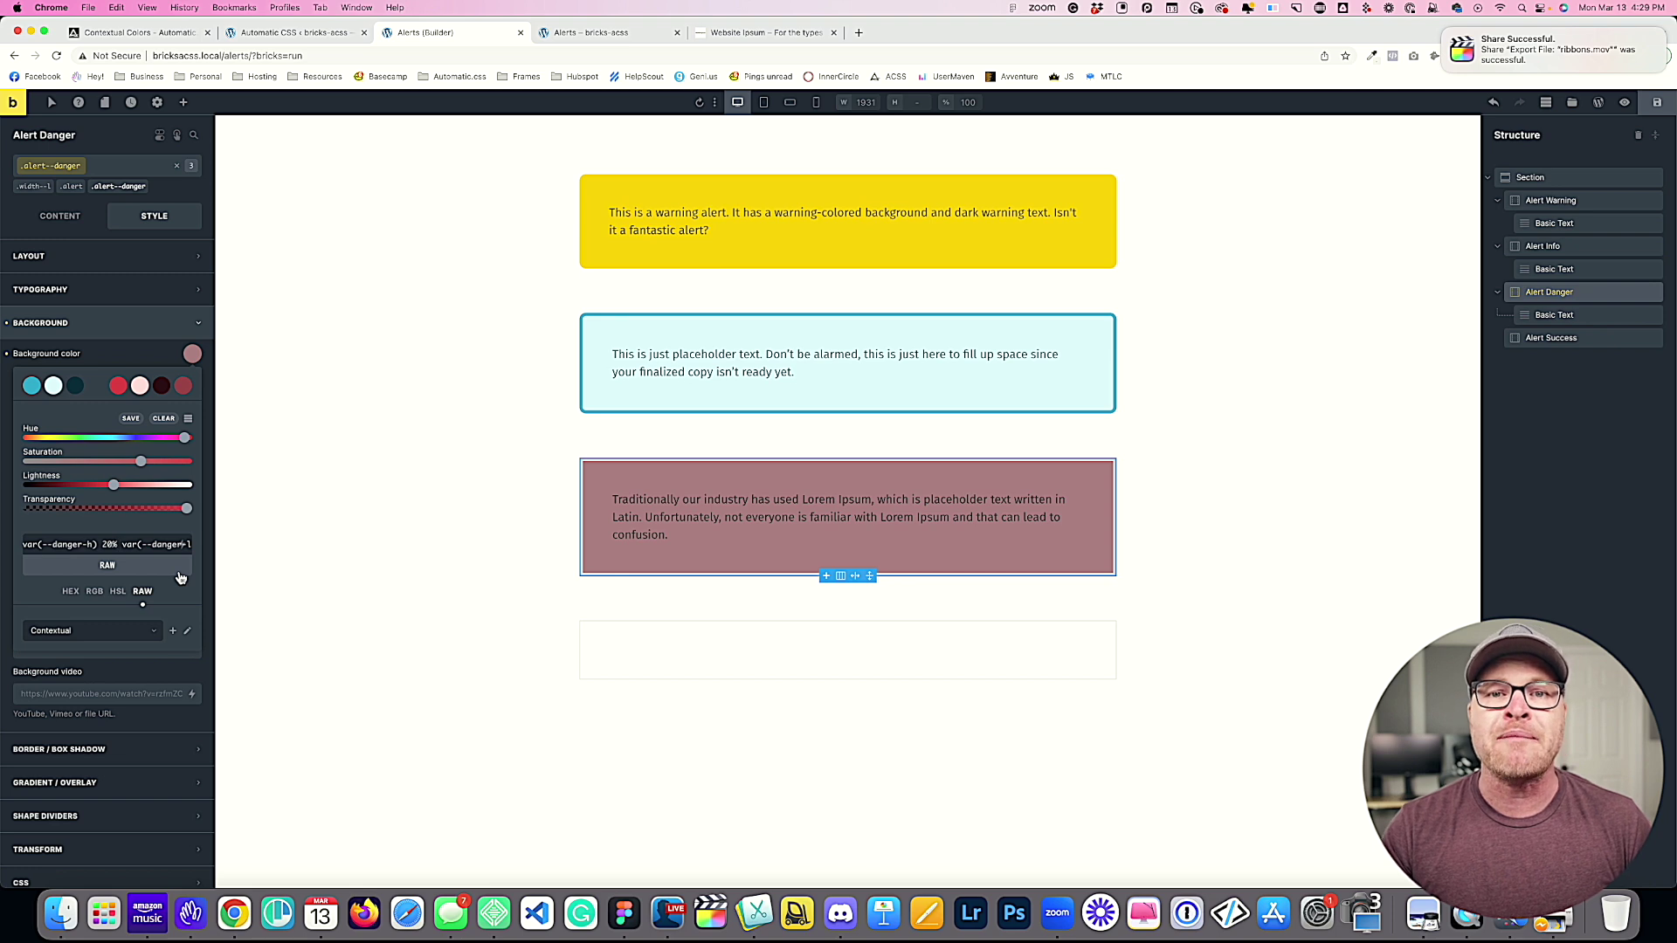
key("BackSpace")
key("BackSpace")
key("BackSpace")
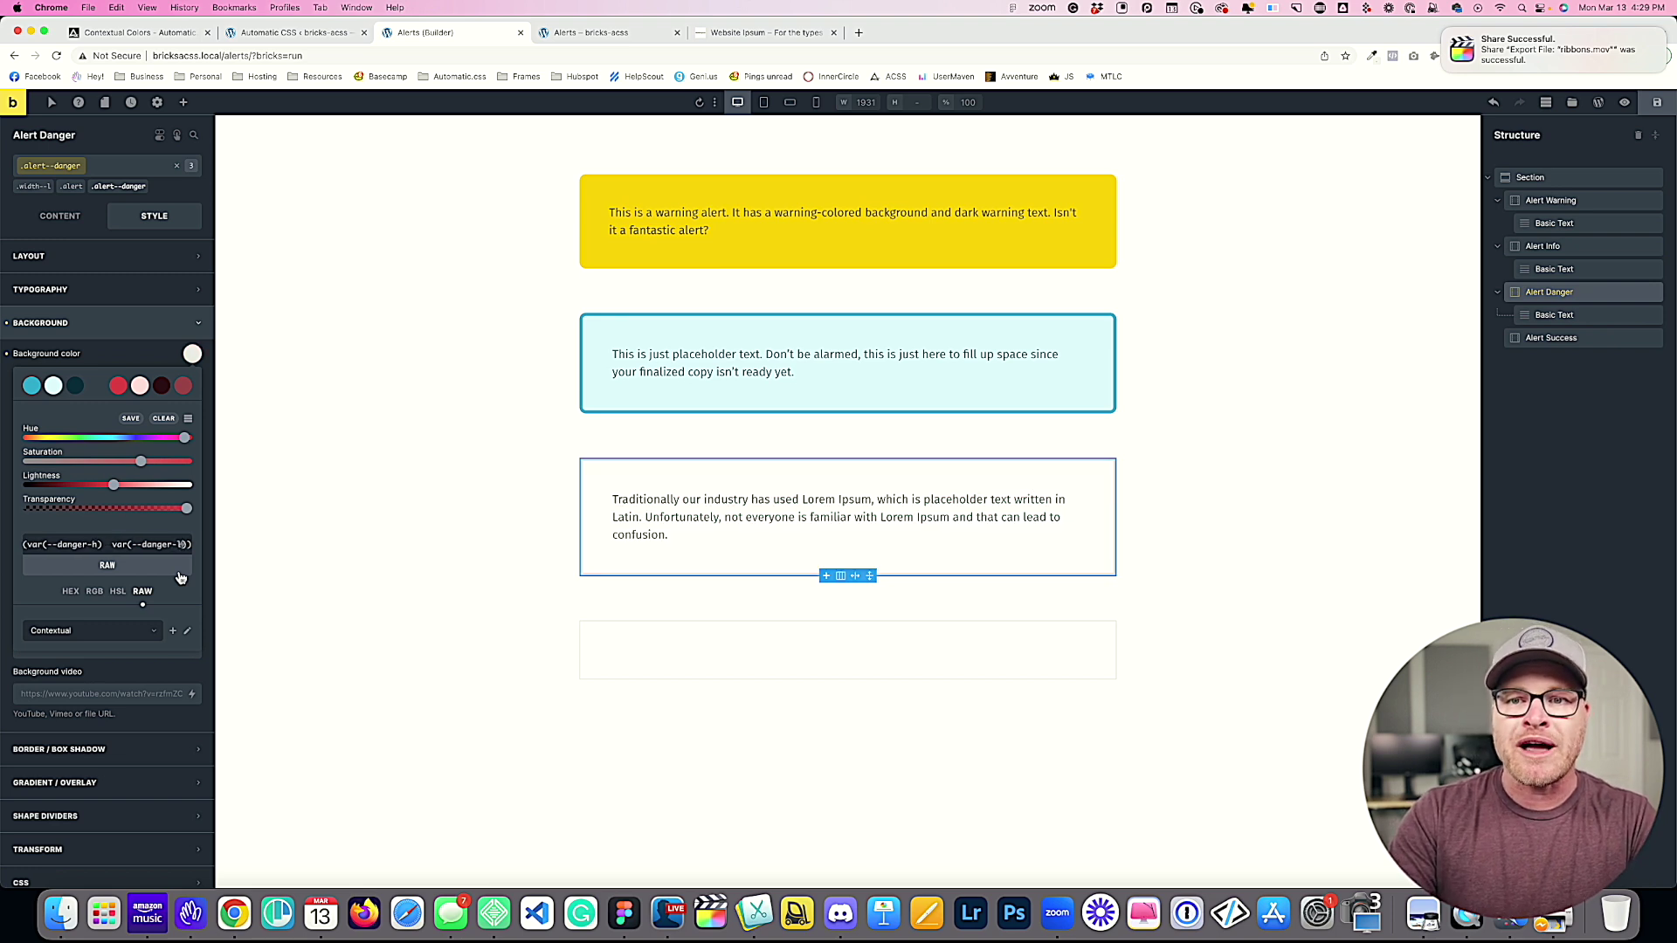
type("calc()")
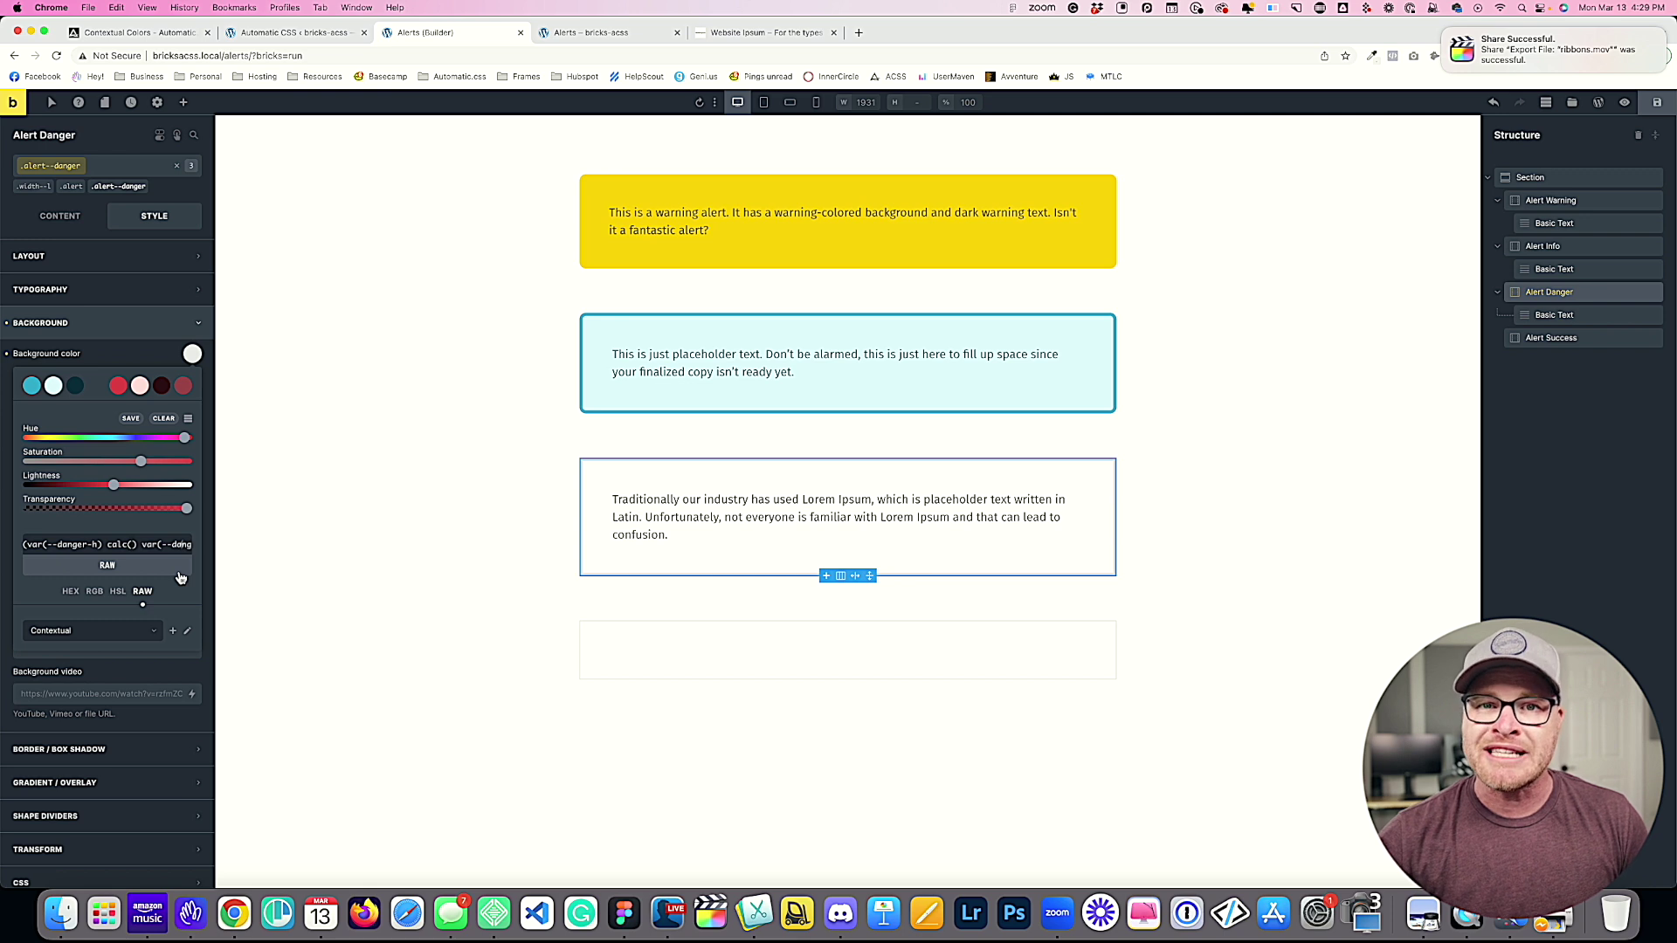
type("var(--)")
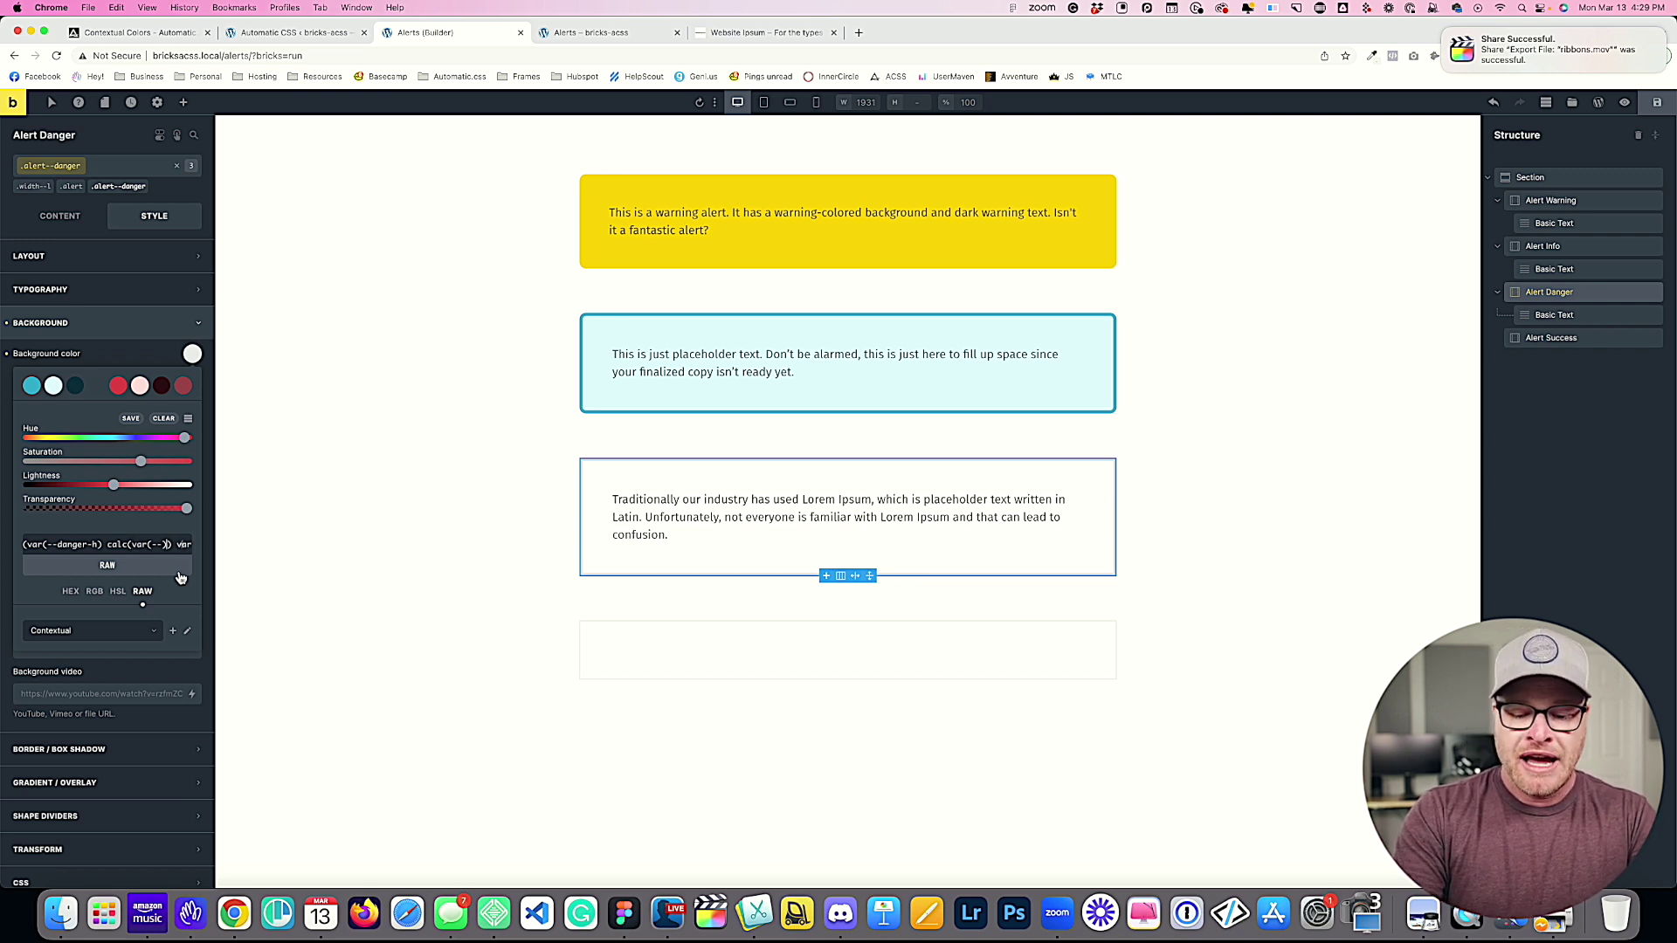
type(" /")
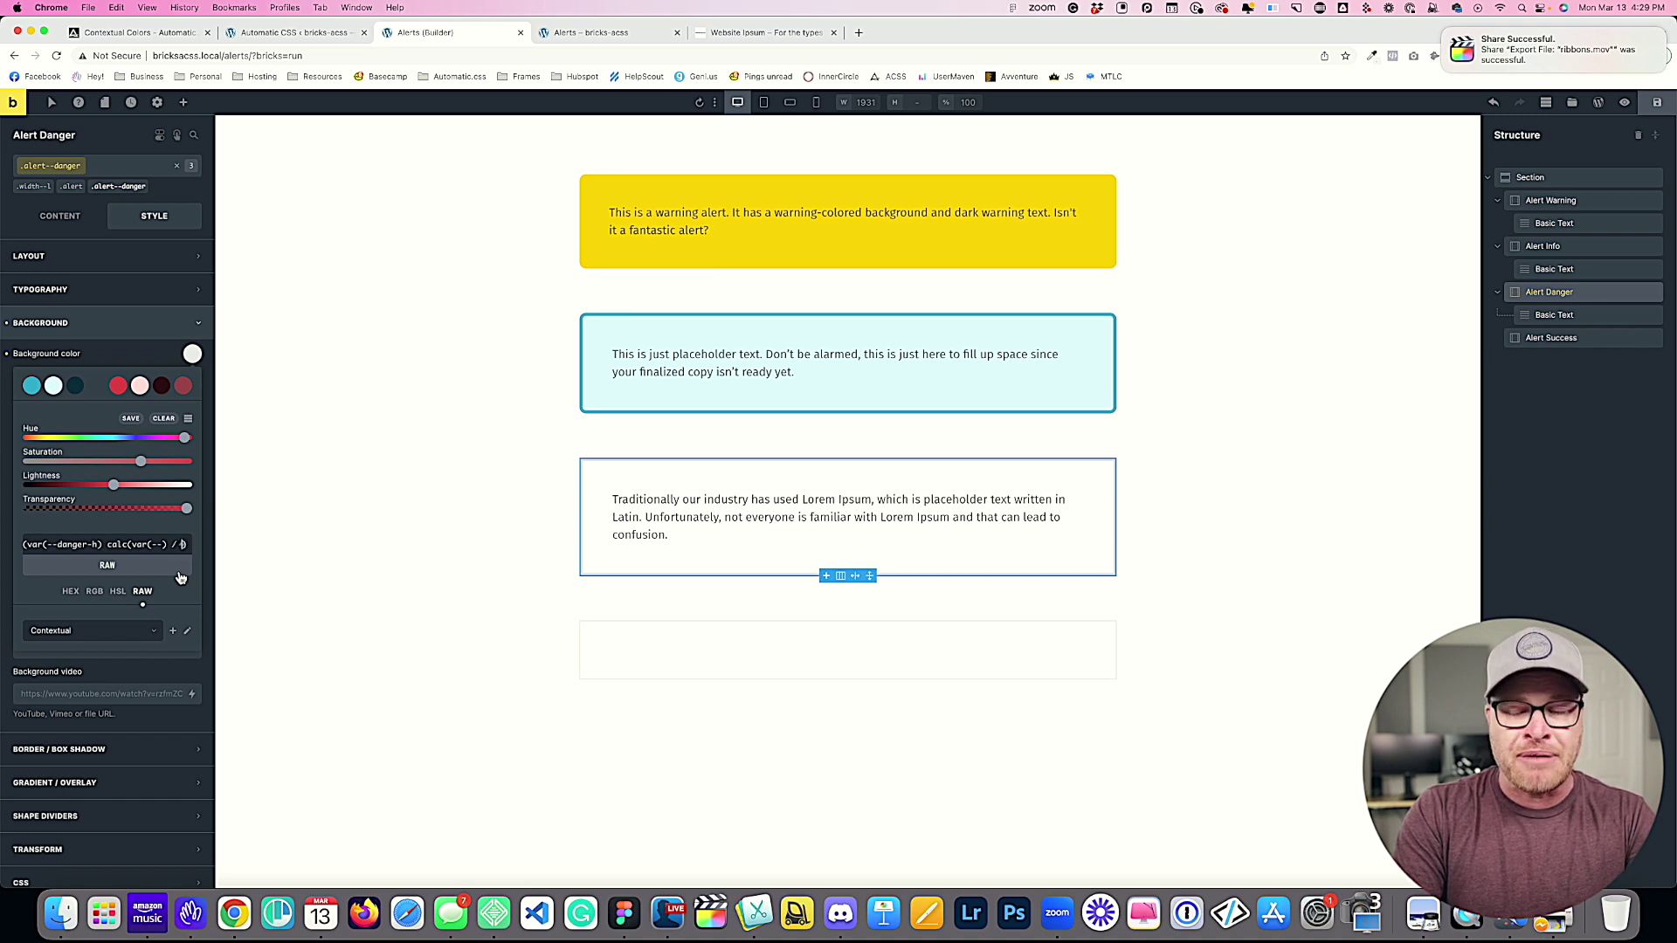
key("BackSpace")
key("BackSpace")
type("* ")
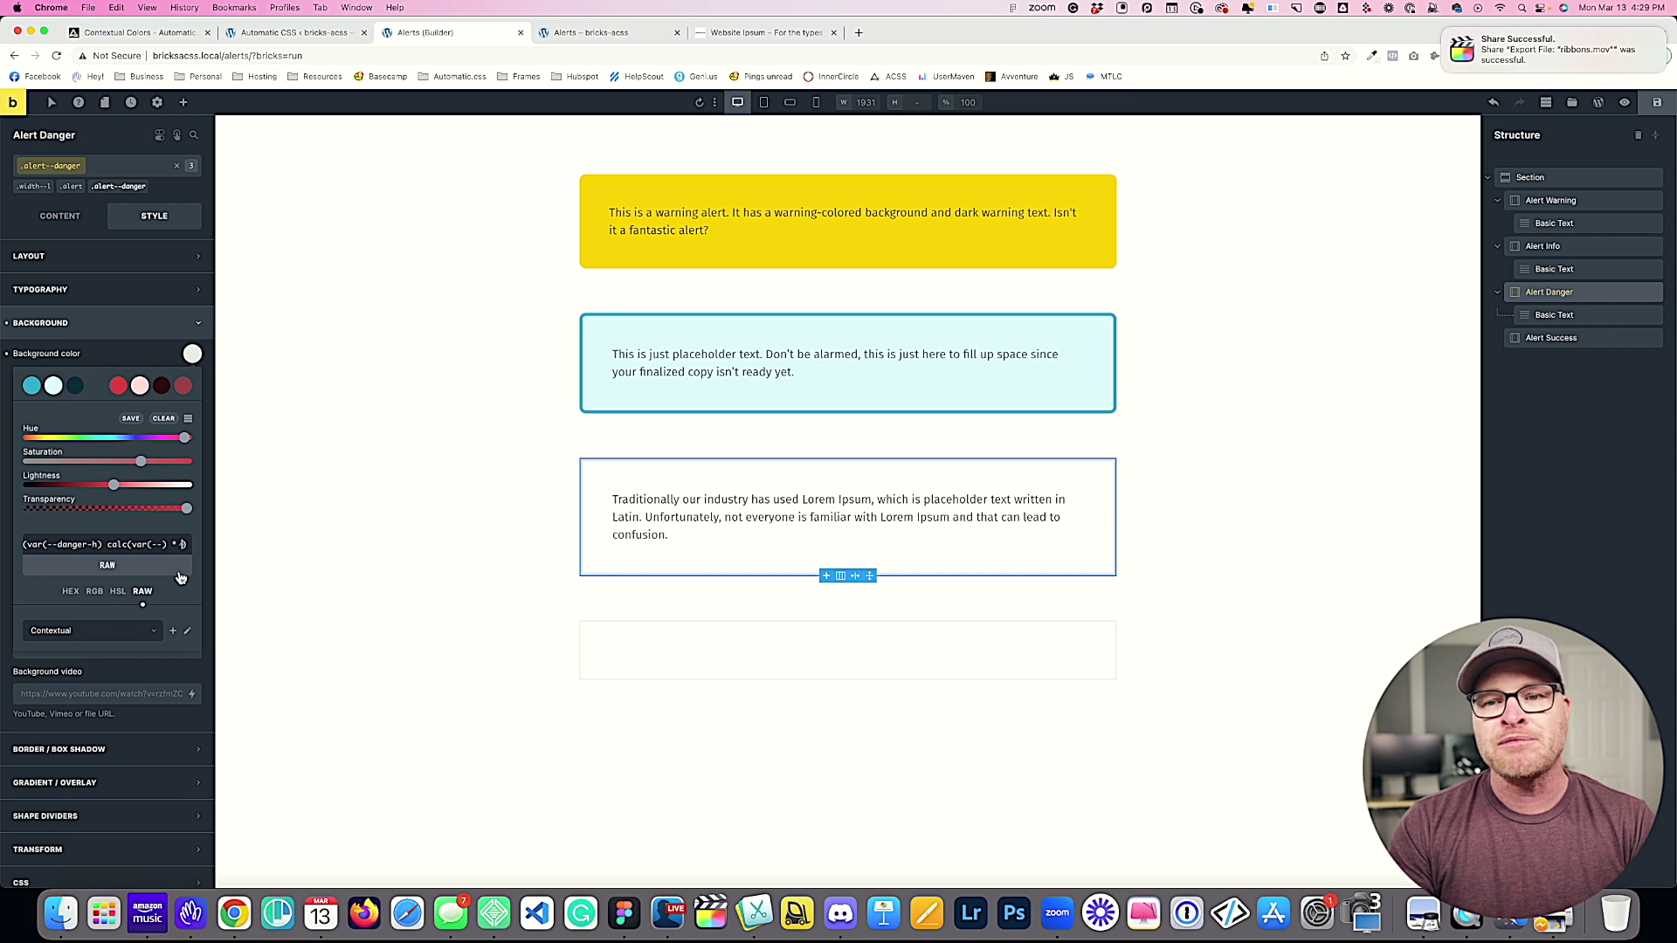
type(".5")
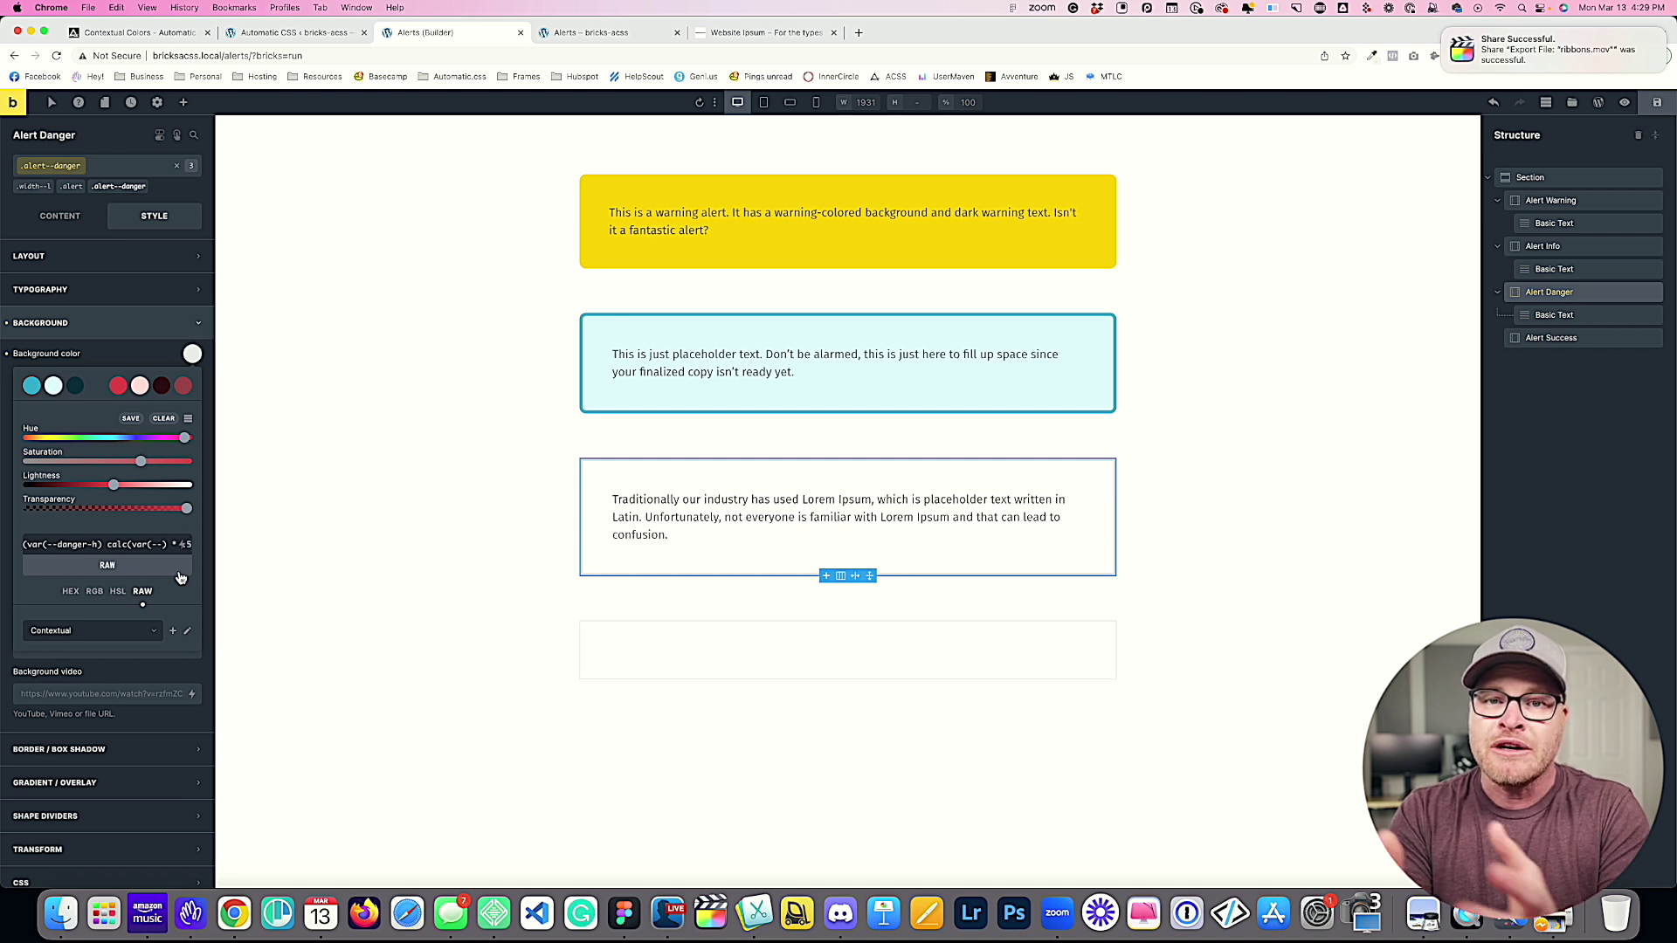
key("Left")
key("Left")
key("Left")
key("Left")
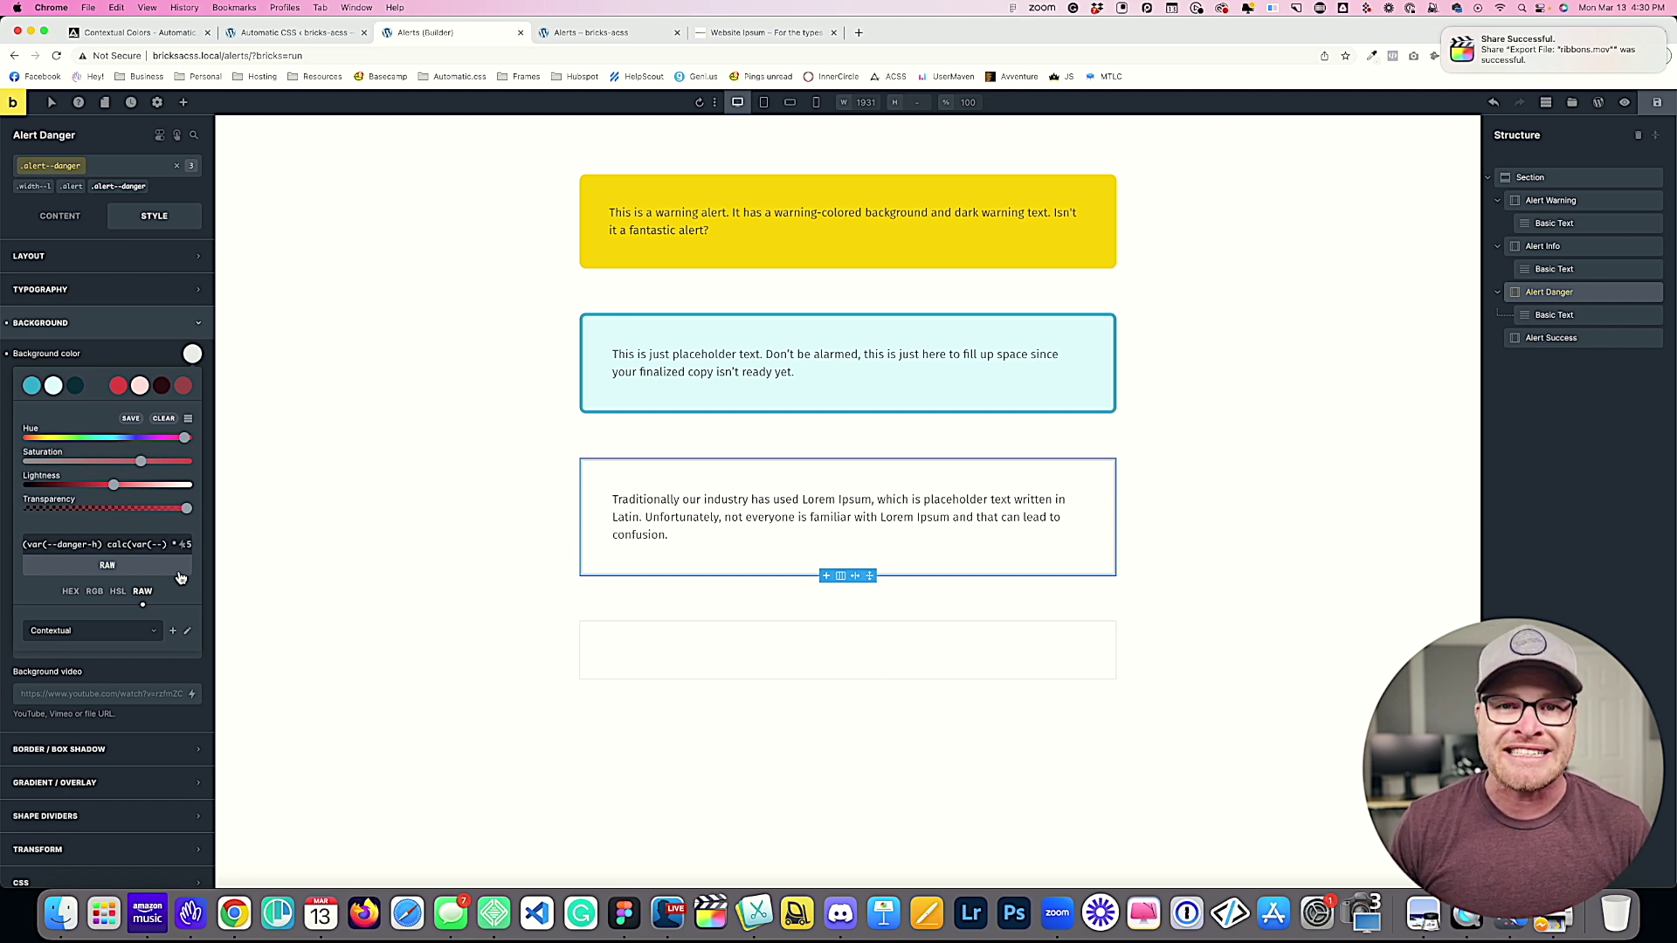
type("danger-s")
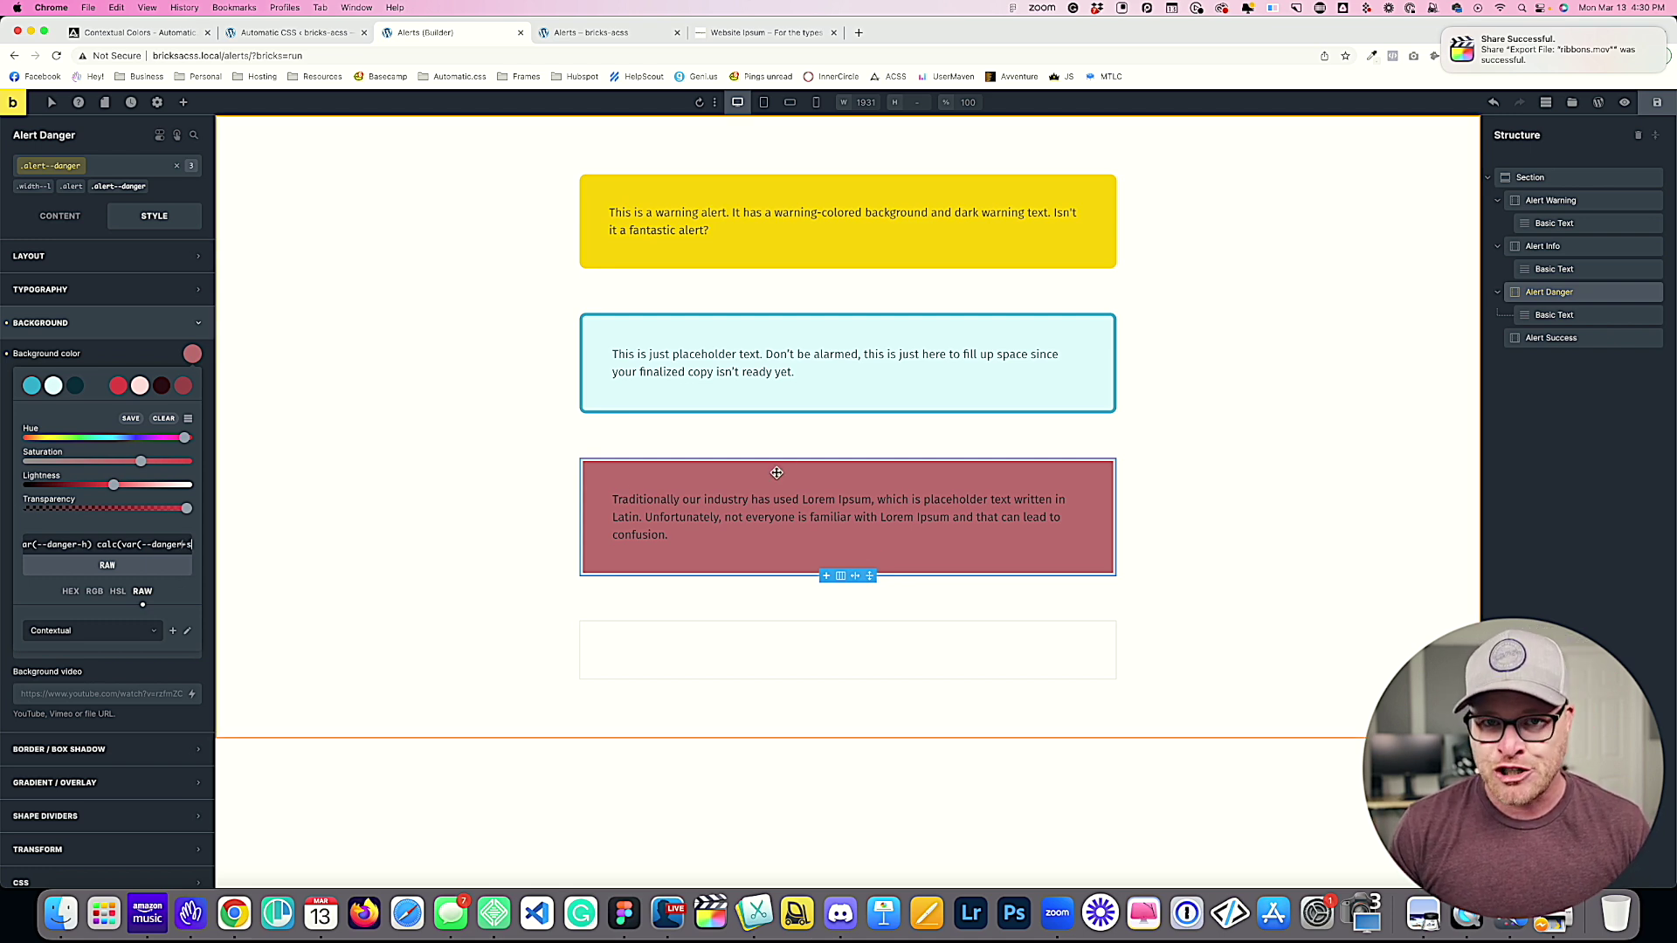
Step: Complete the formula and save the muted red background as a swatch
left_click(166, 543)
type("* .5) var(--")
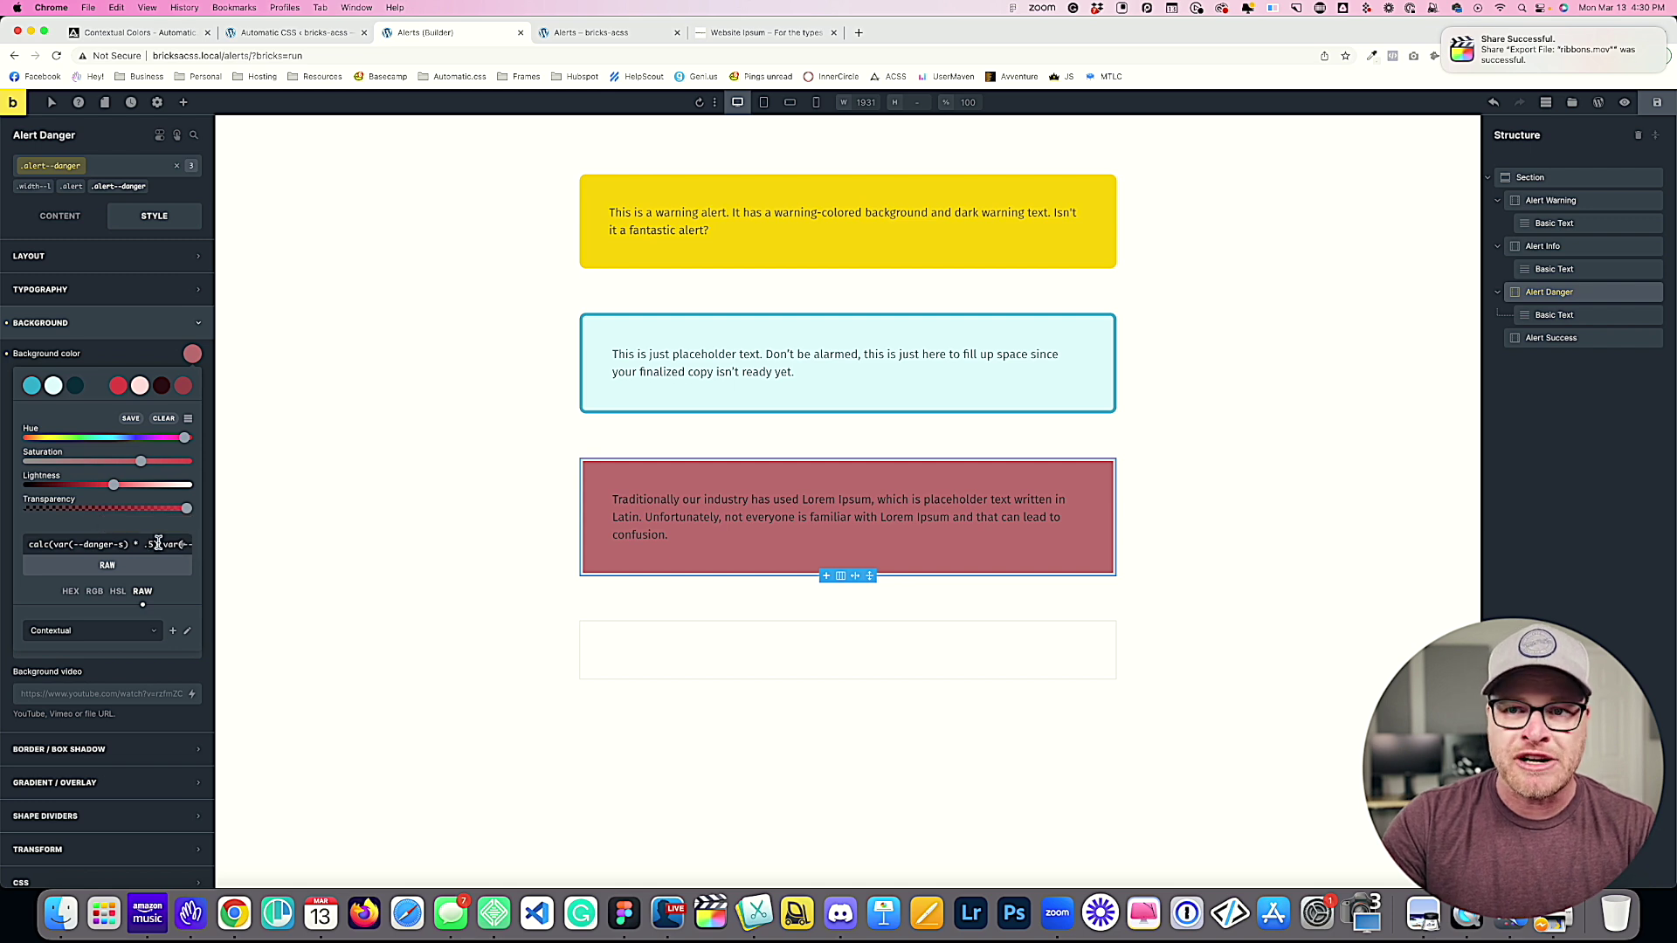
key("Right")
key("Right")
key("Right")
key("Right")
key("Right")
key("Right")
key("Right")
key("Right")
key("Right")
key("Left")
key("Left")
key("Left")
key("Left")
key("Left")
key("Left")
key("Left")
key("Left")
key("Left")
key("Left")
key("Left")
key("Left")
key("Left")
key("Left")
key("Left")
key("Left")
key("Left")
key("Left")
key("Left")
key("Left")
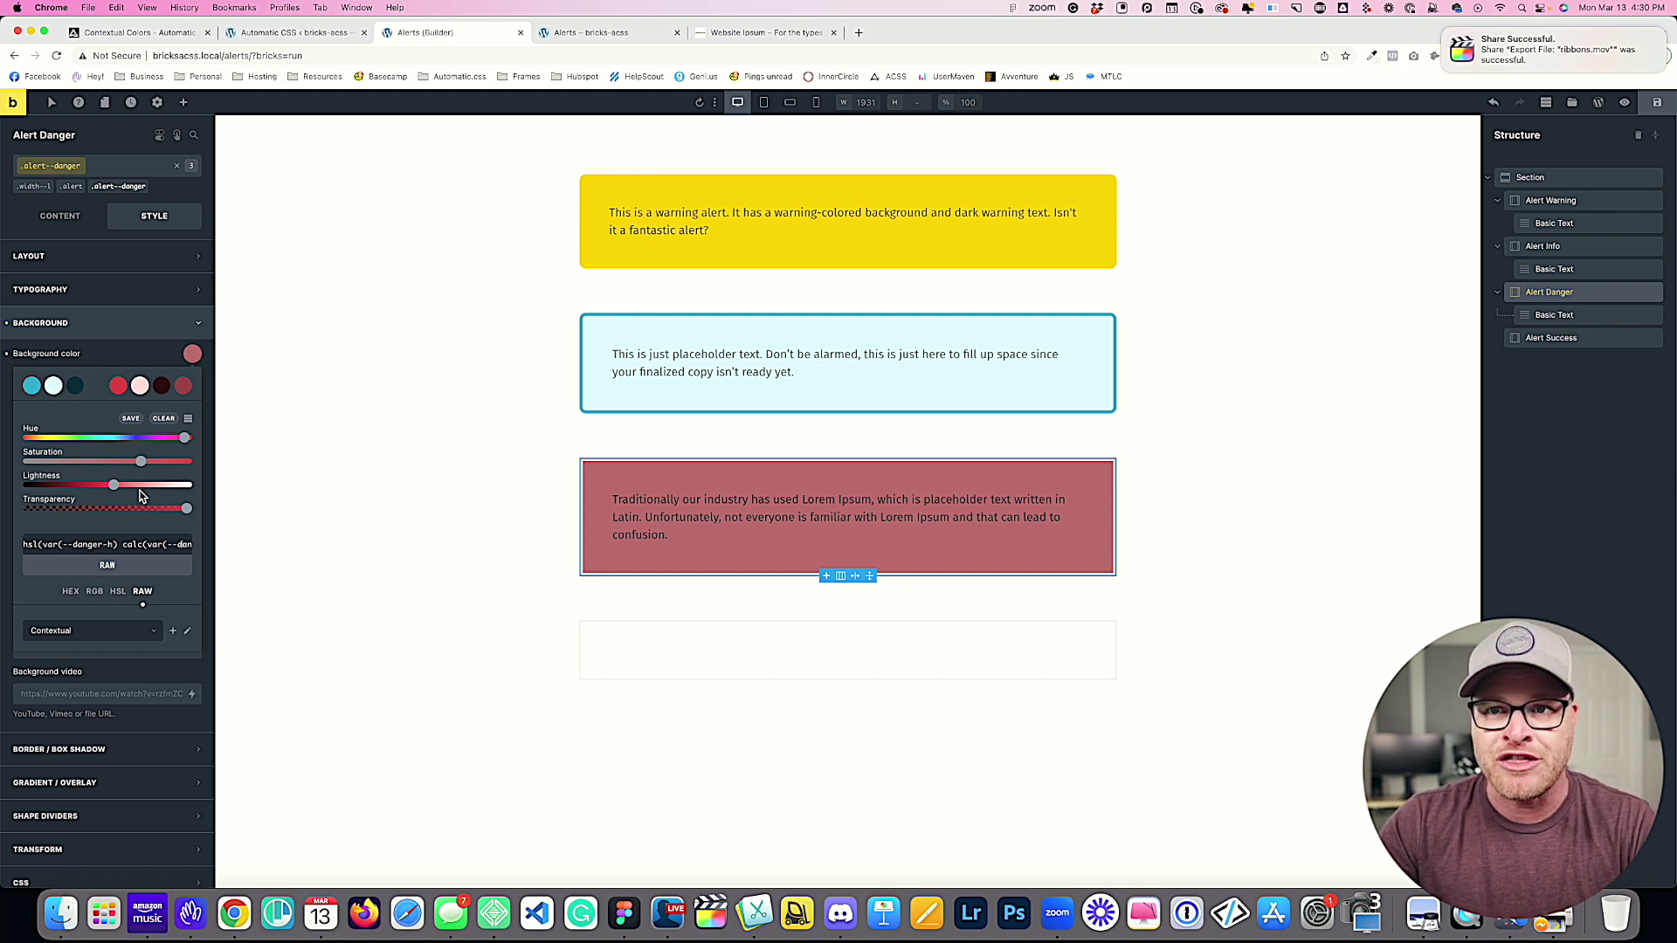
left_click(131, 418)
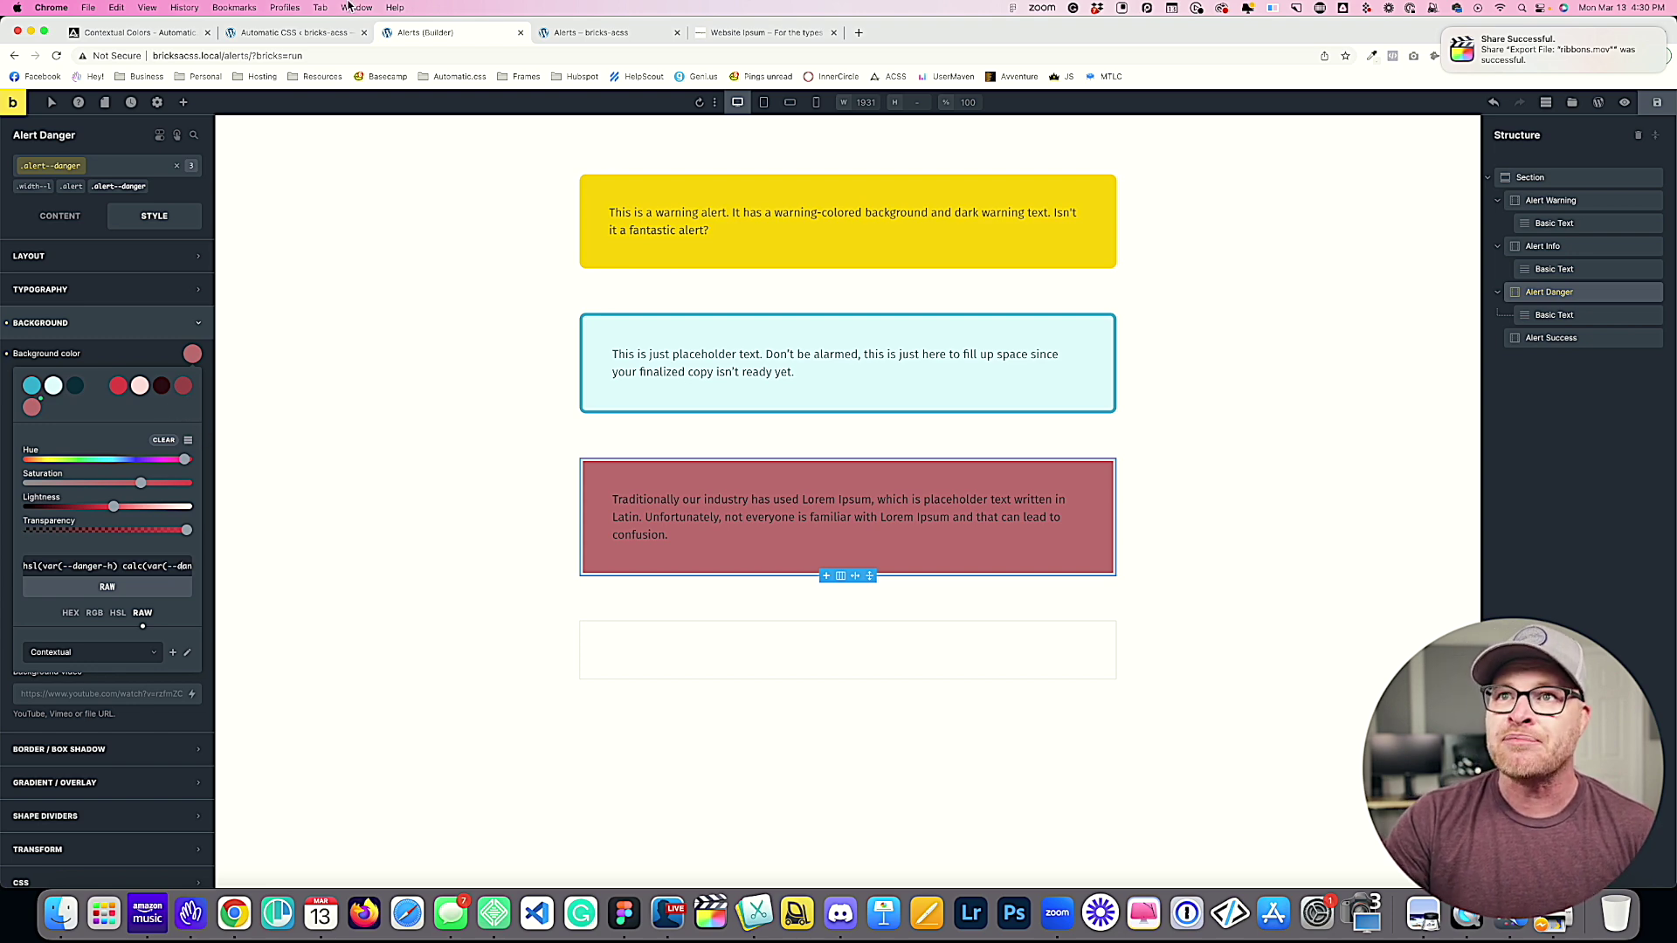
left_click(246, 37)
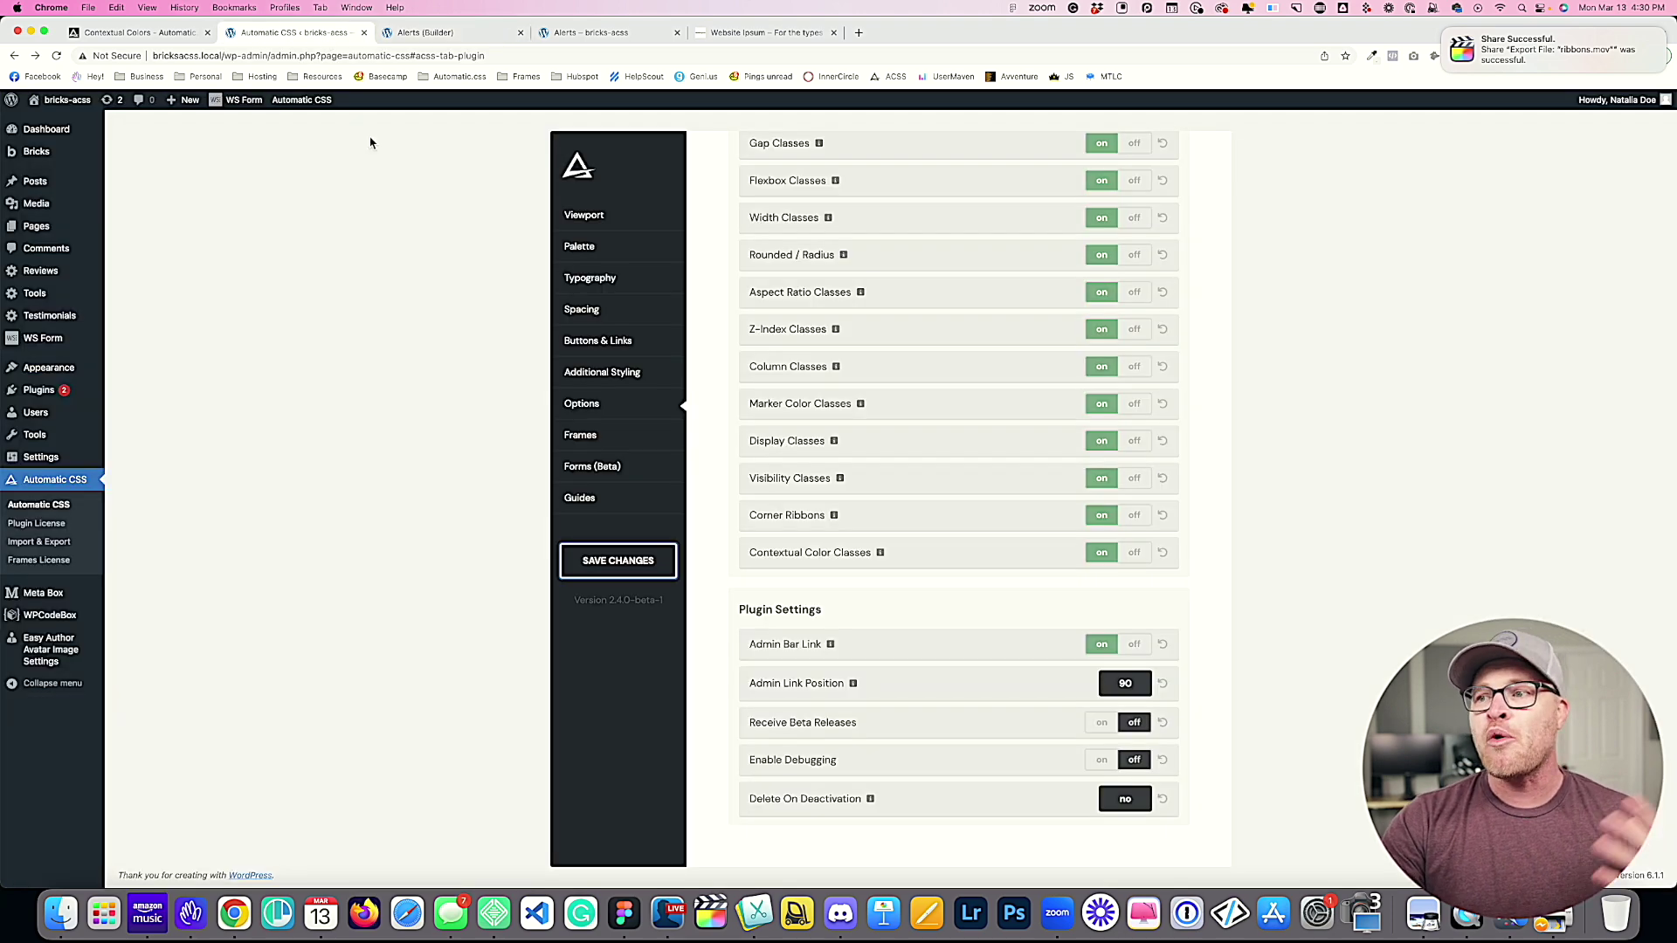
Step: Show the Automatic CSS Palette page with Contextual Colors and Success #28A745 light, dark, hover shades
left_click(593, 223)
left_click(579, 247)
scroll(917, 636, "down", 10)
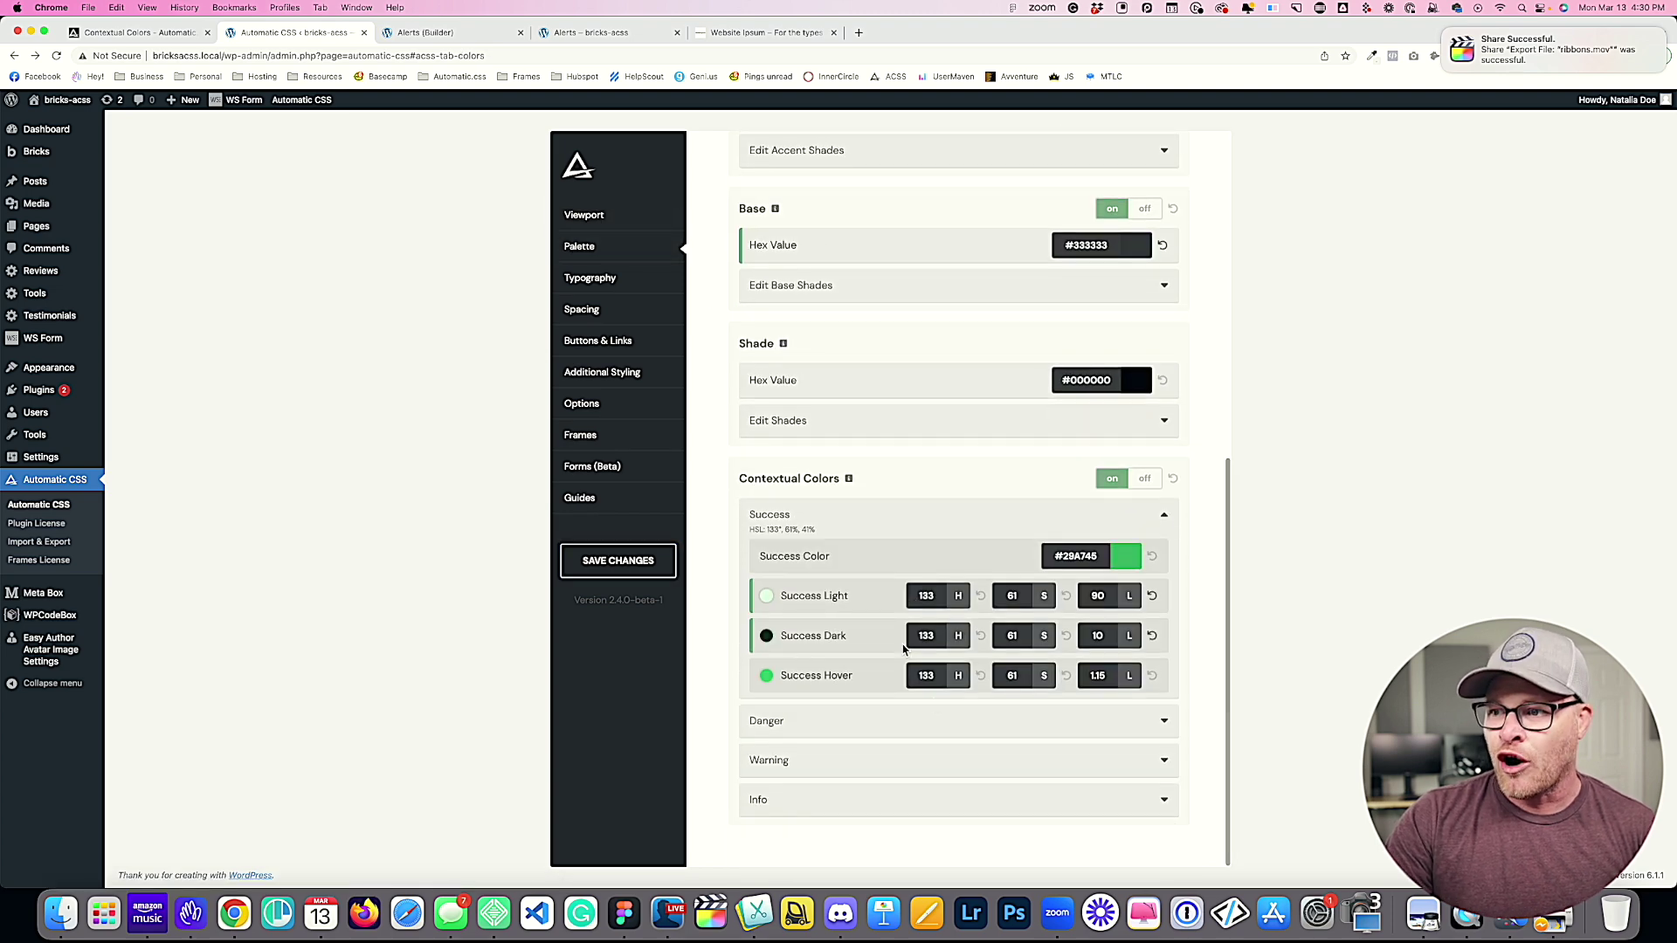